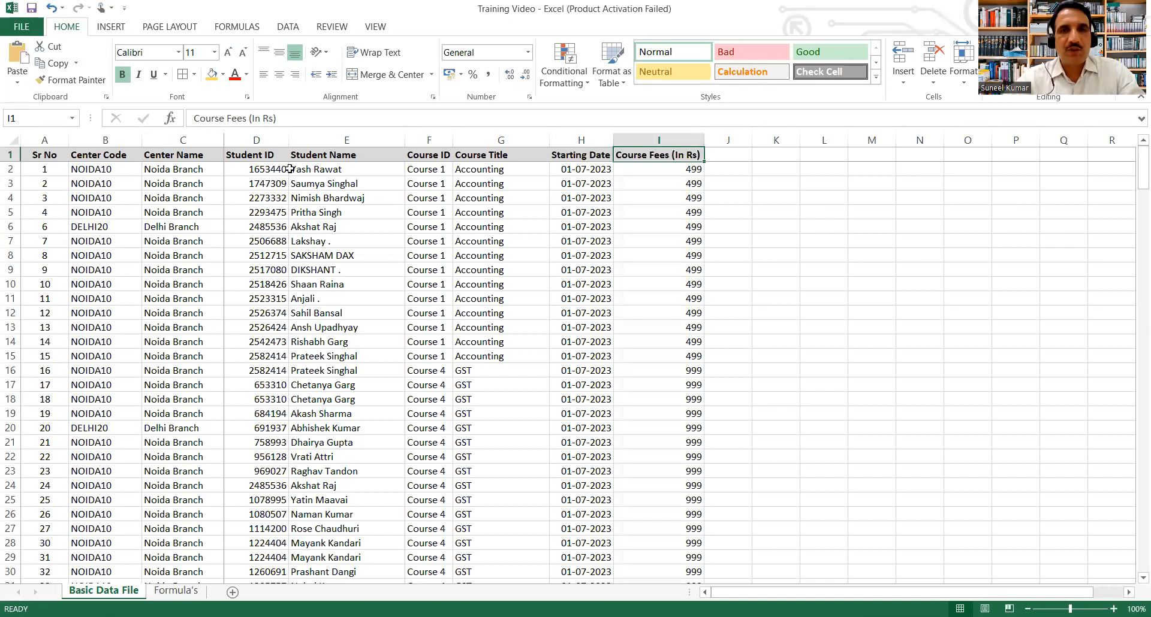
- Examine the Sr No column from its header down to its last entry and return to cell A1
click(136, 167)
key(Up)
key(Left)
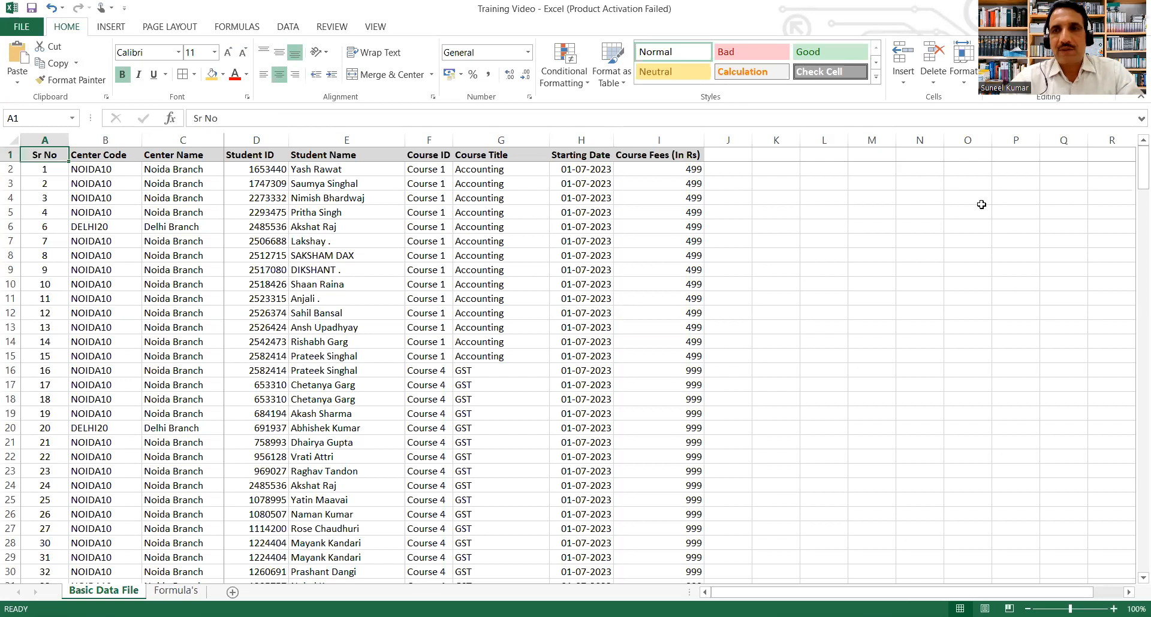
click(1128, 279)
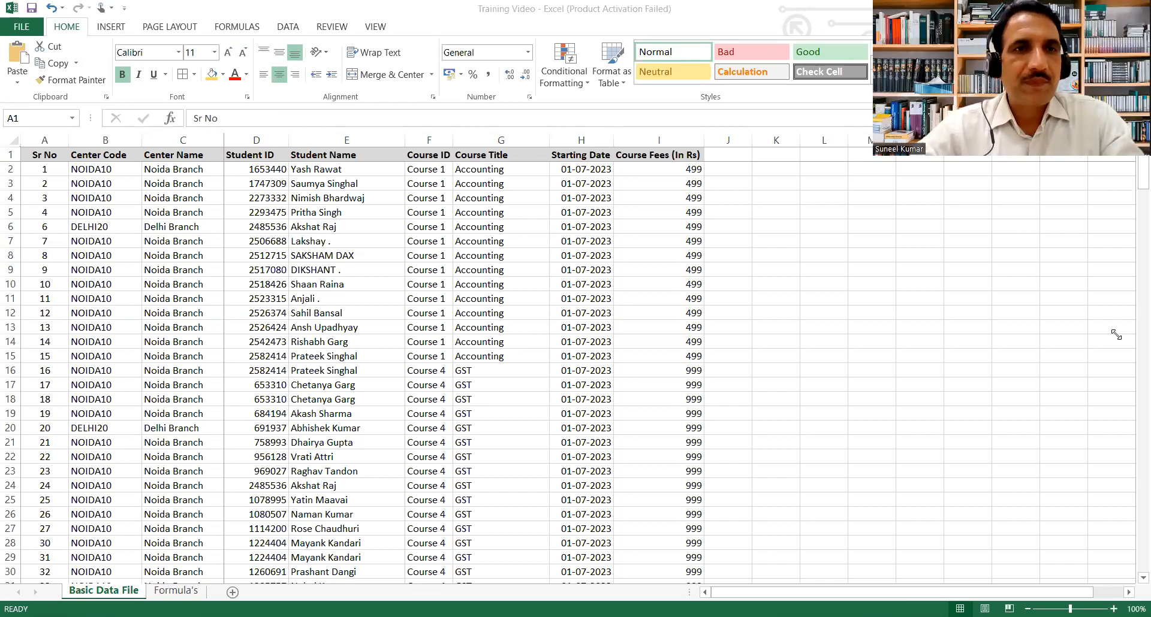
click(58, 151)
key(Right)
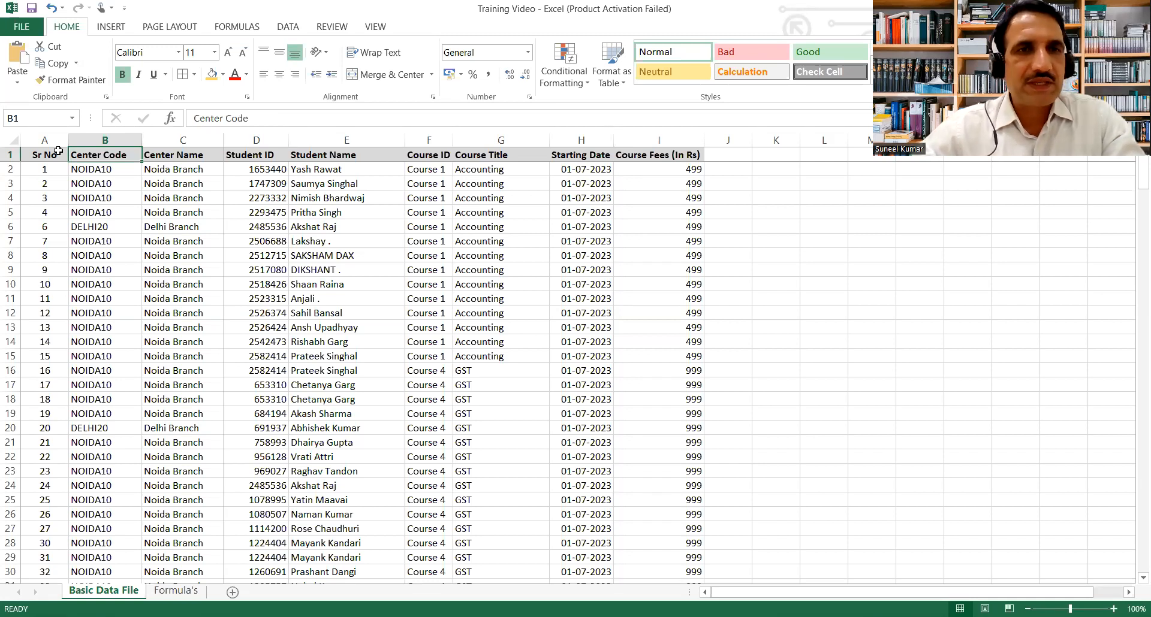
click(58, 151)
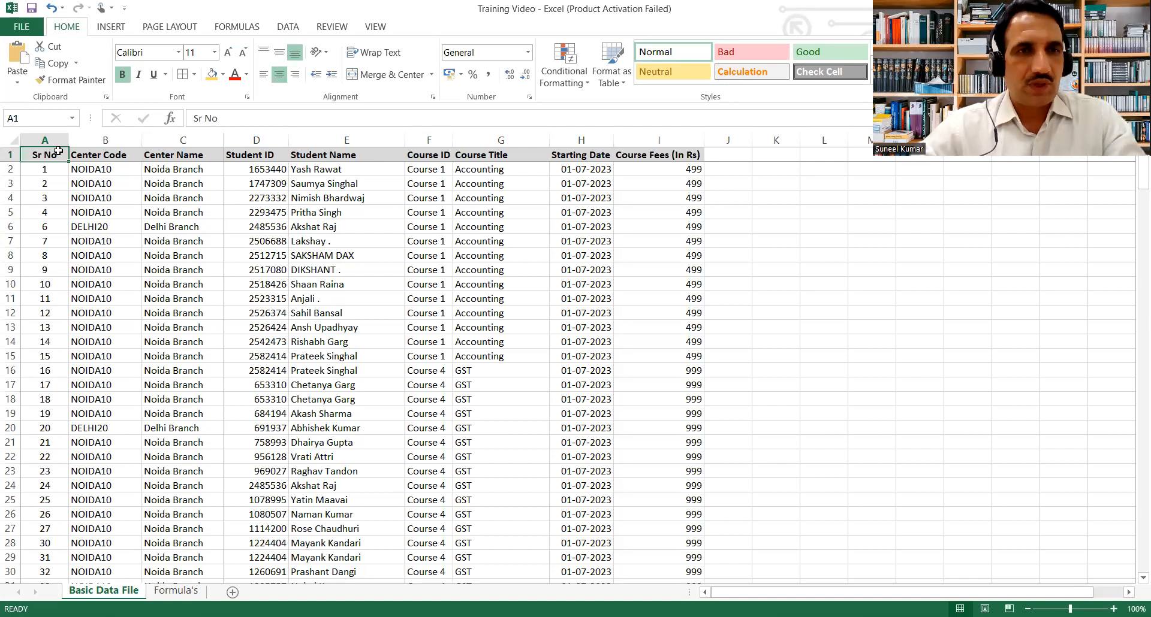
key(Right)
key(Left)
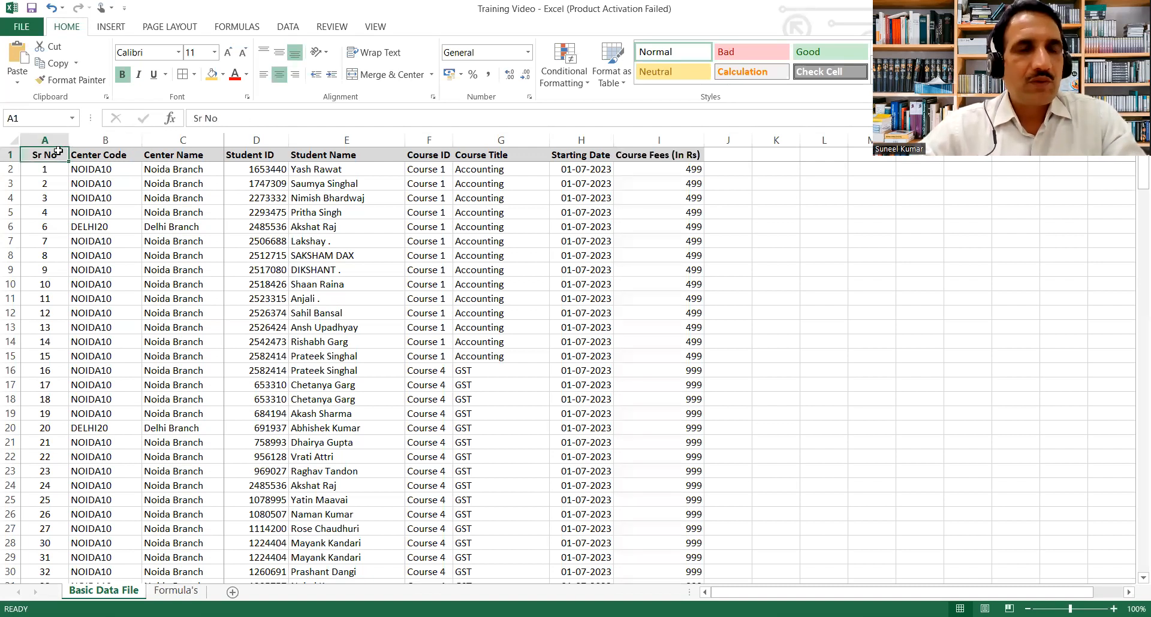
key(Down)
key(End)
key(Down)
key(End)
key(Up)
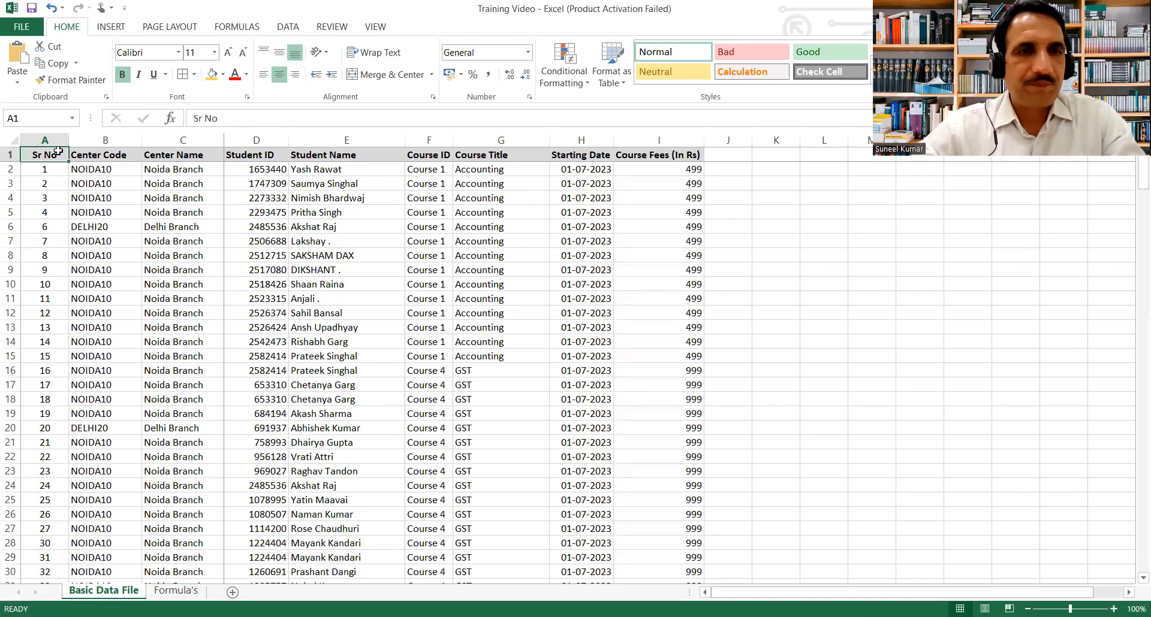
- Review the header row of the data sheet from Center Code across to Course Fees (In Rs)
key(Right)
key(Down)
key(Up)
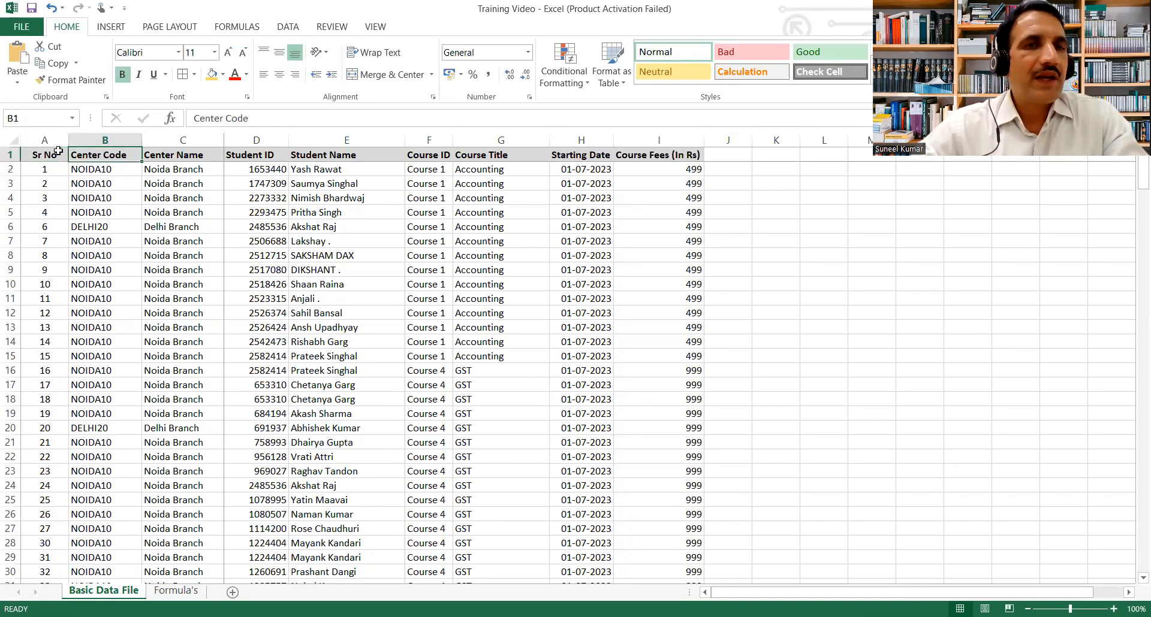
key(Right)
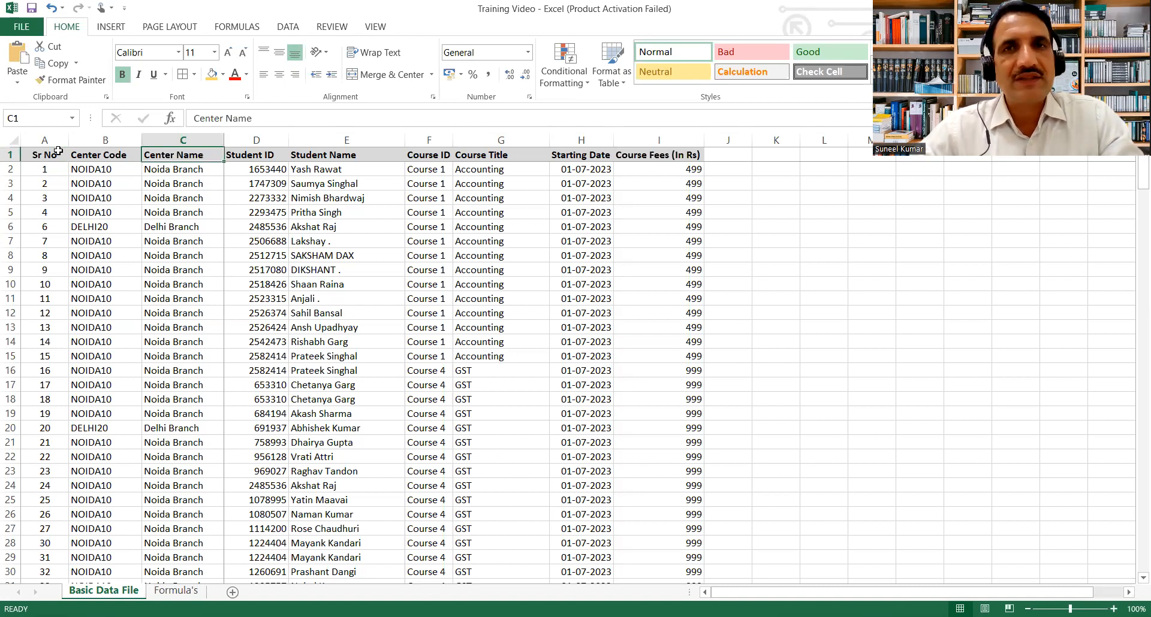
key(Right)
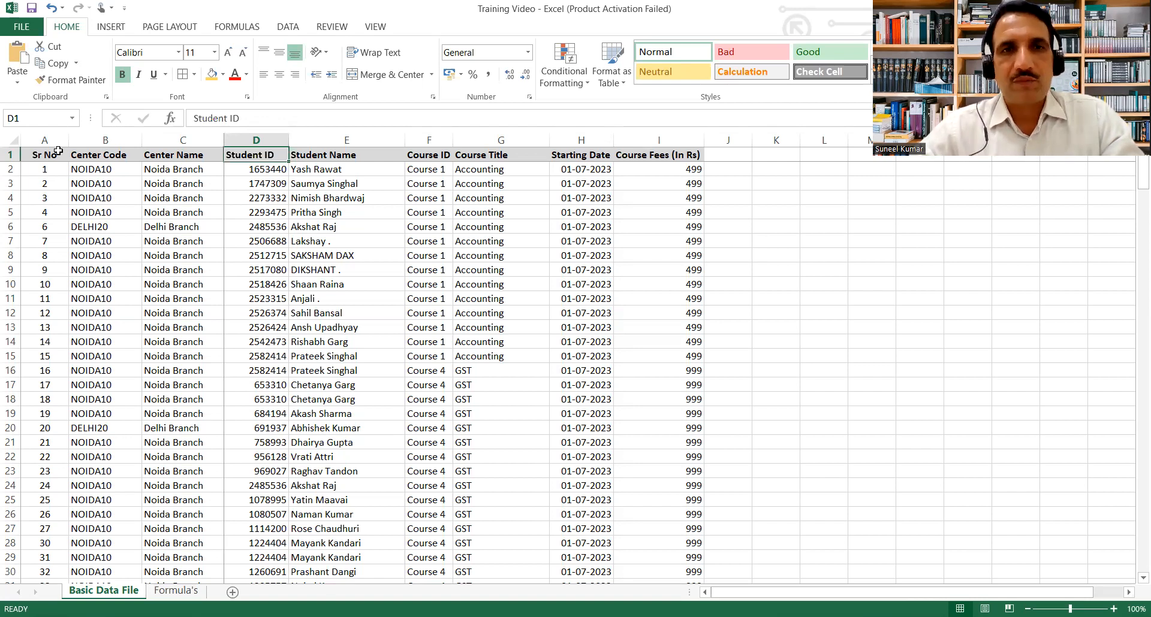
key(Right)
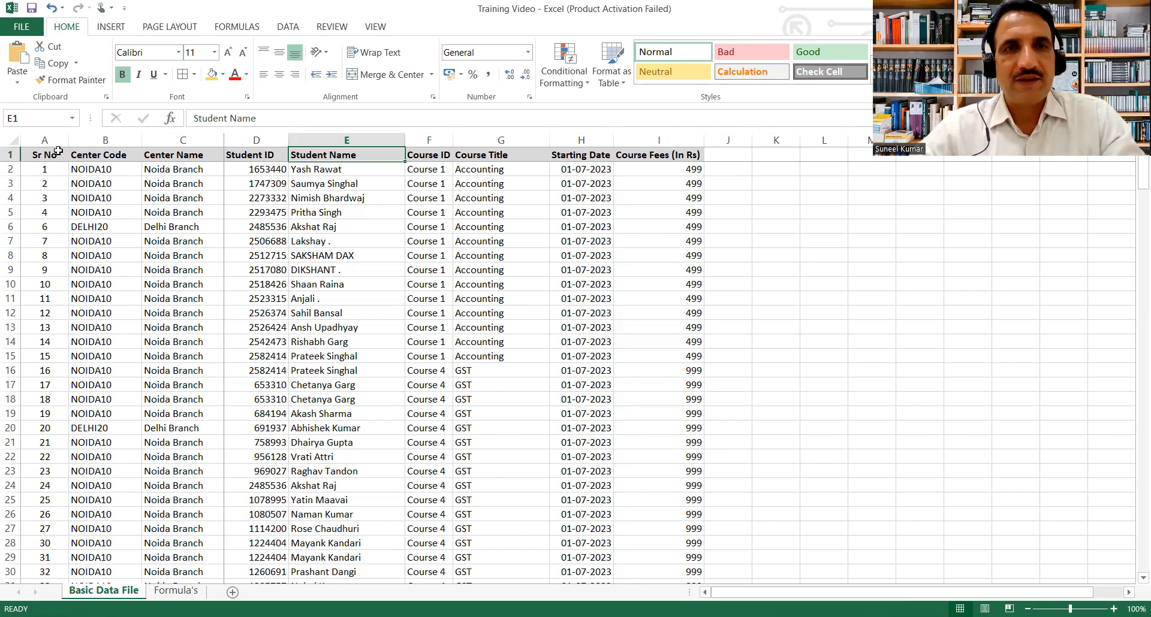
key(Right)
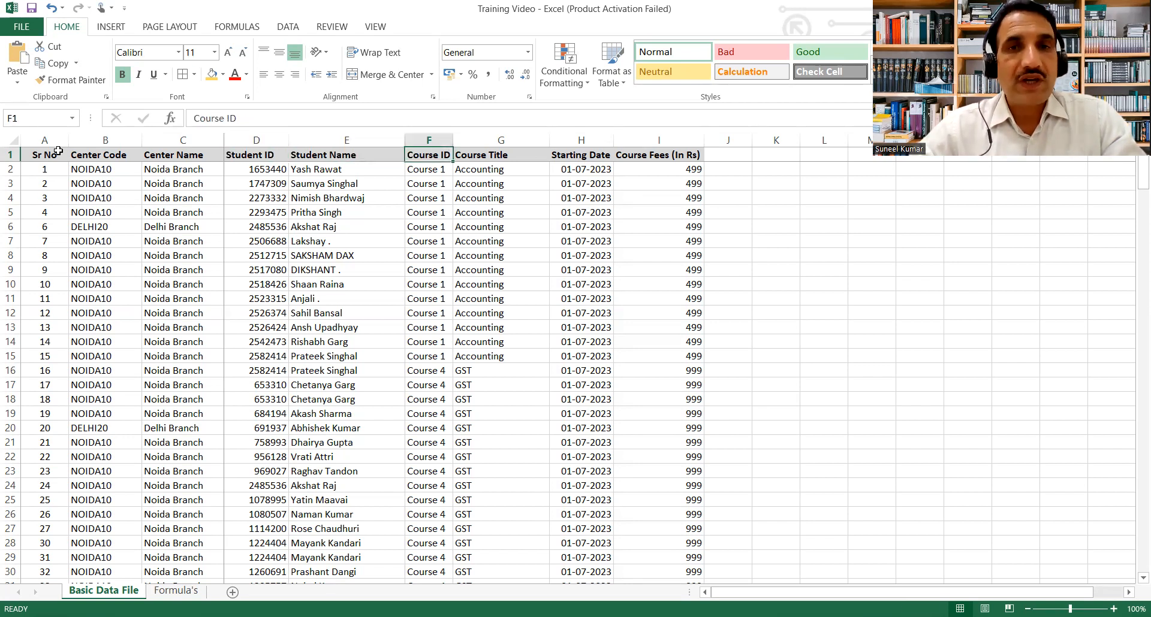
key(Right)
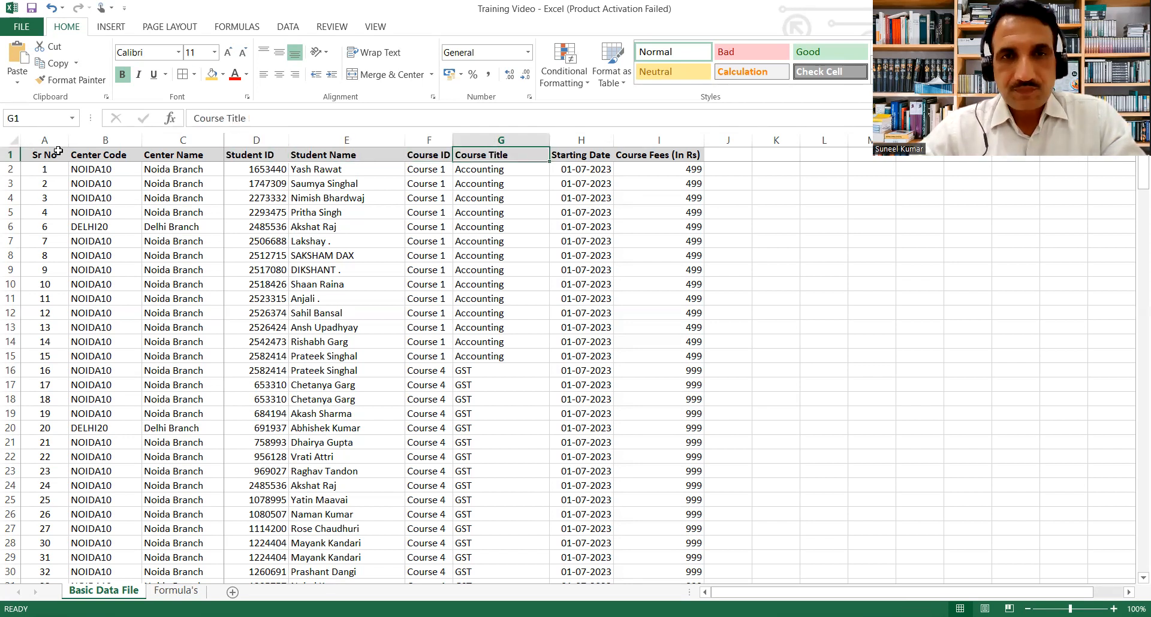
key(Left)
key(shift+Right)
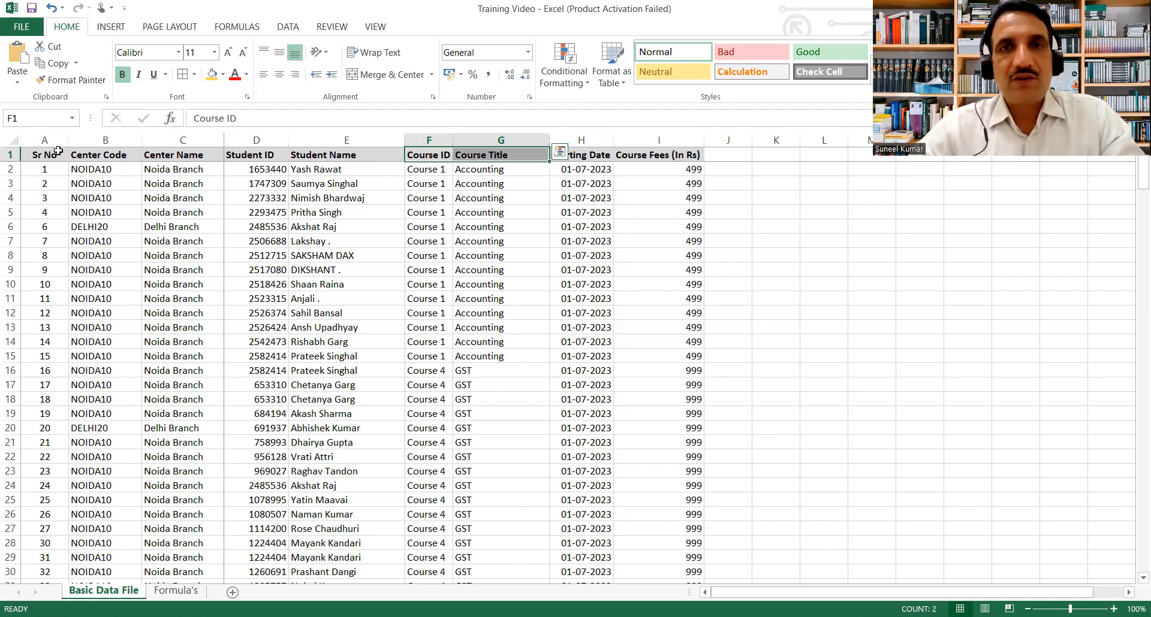
key(Left)
key(Right)
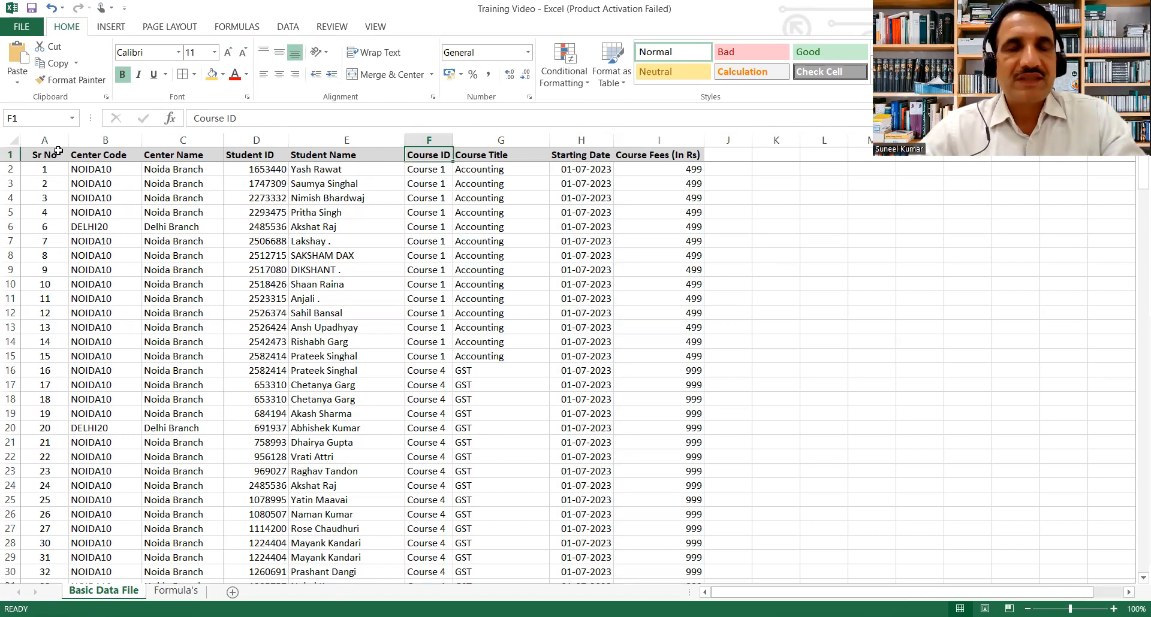
key(Right)
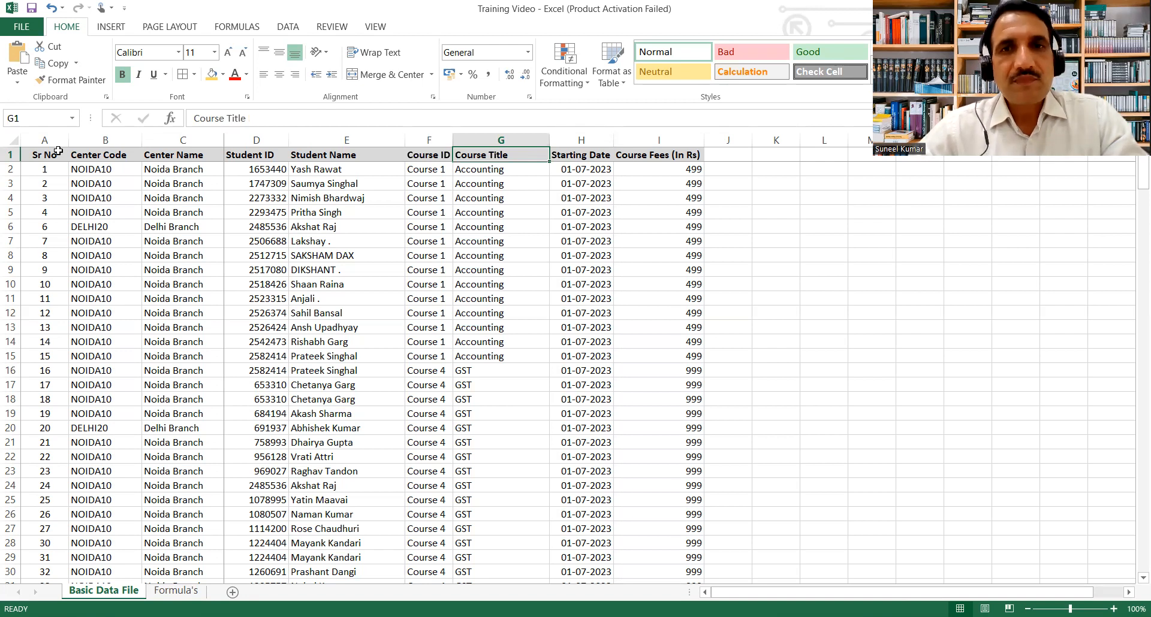
key(Right)
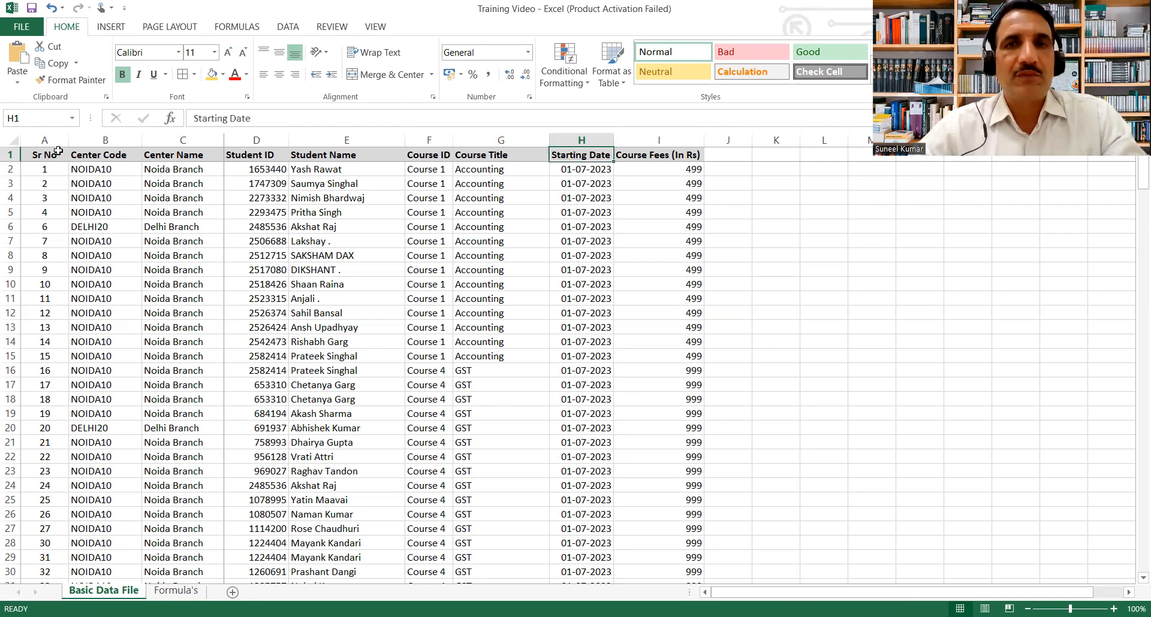
key(Right)
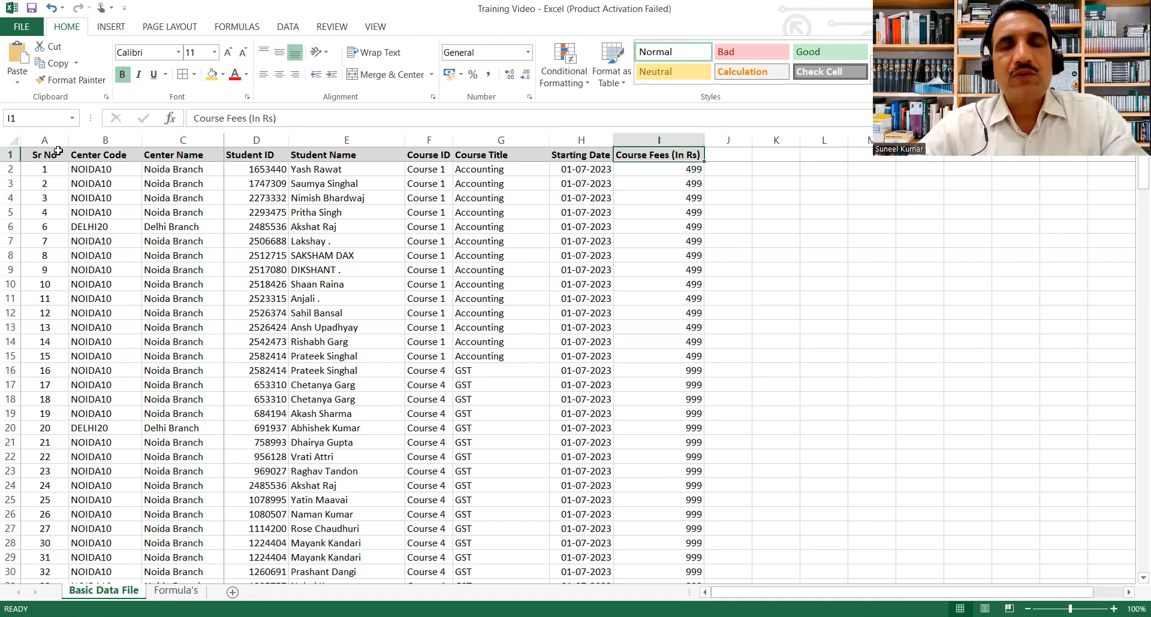
- Turn on filtering for the whole header row of the Basic Data File sheet
key(Left)
key(Left)
key(Left)
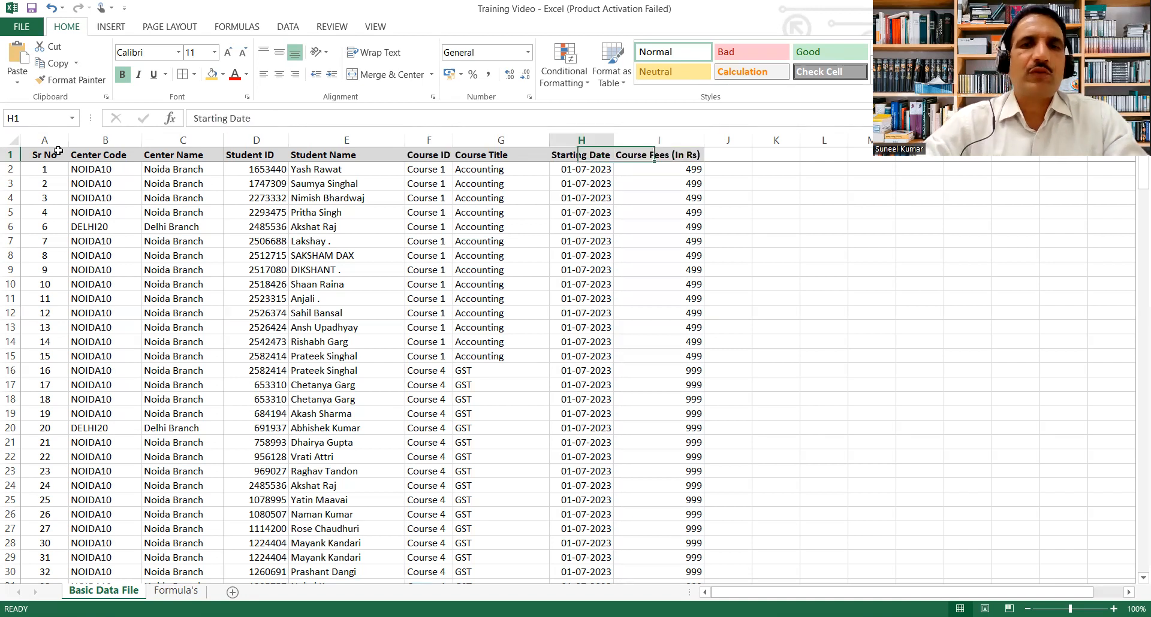
key(Page_Down)
key(ctrl+Up)
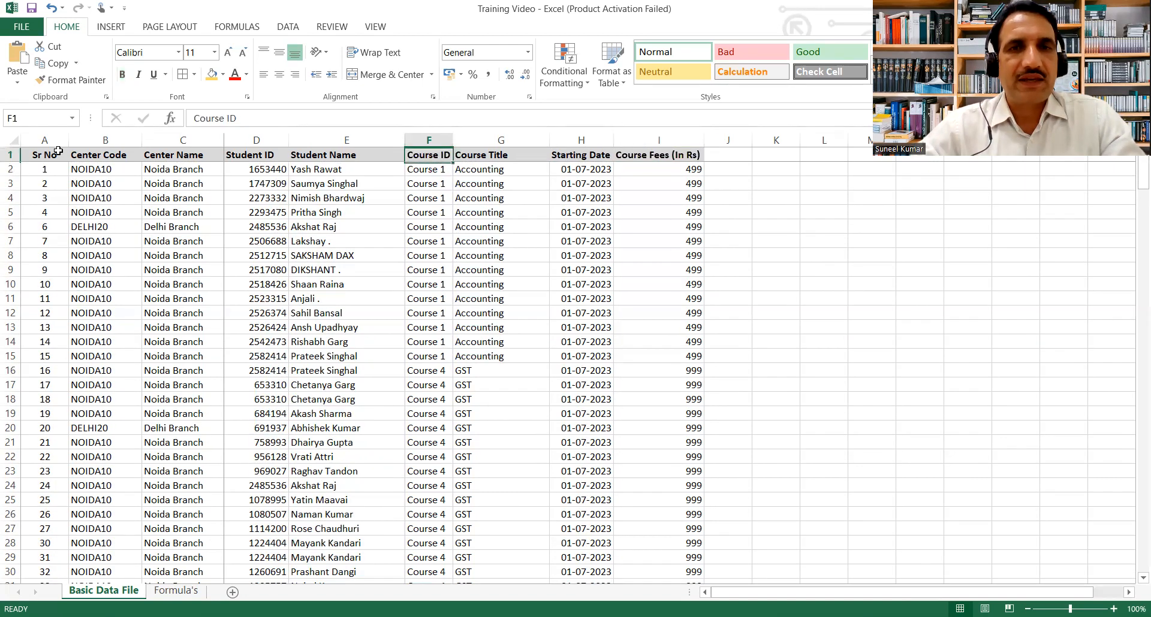
key(shift+space)
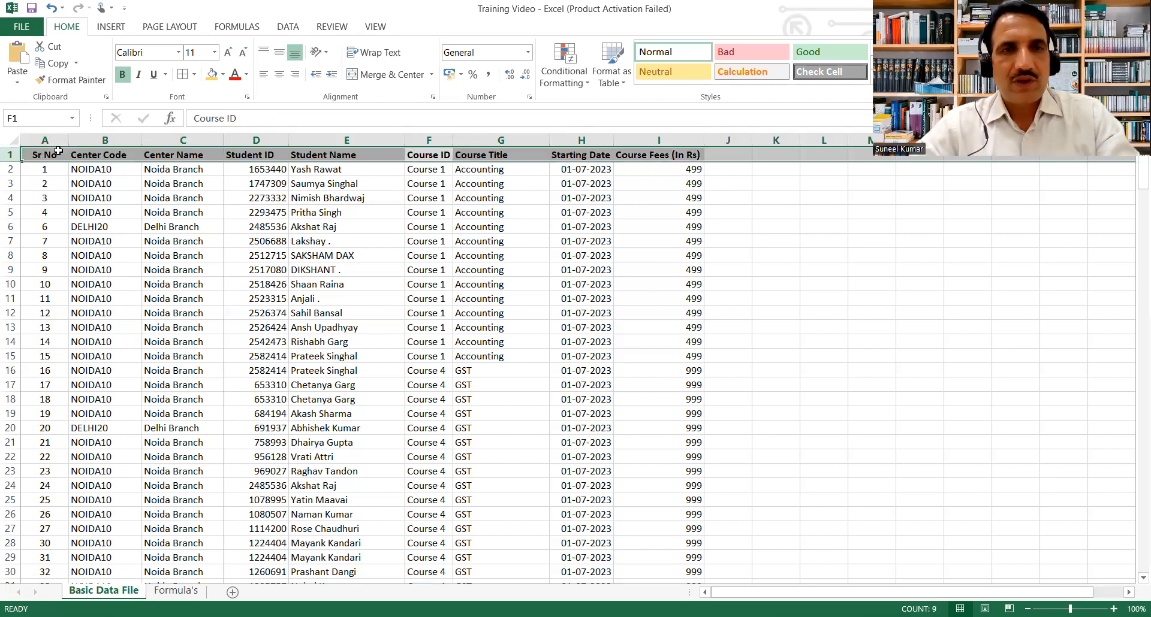
key(alt+a)
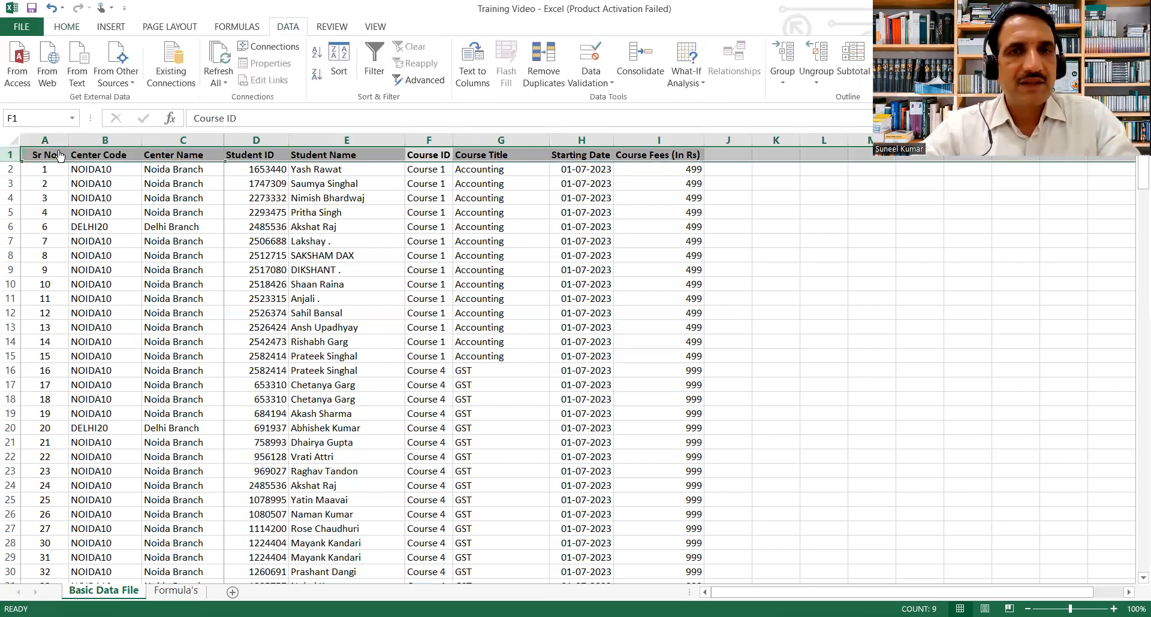
key(ctrl+shift+l)
- Examine the filter values offered for the Center Name and Student Name columns without applying a filter
key(Left)
key(Left)
key(Left)
key(Left)
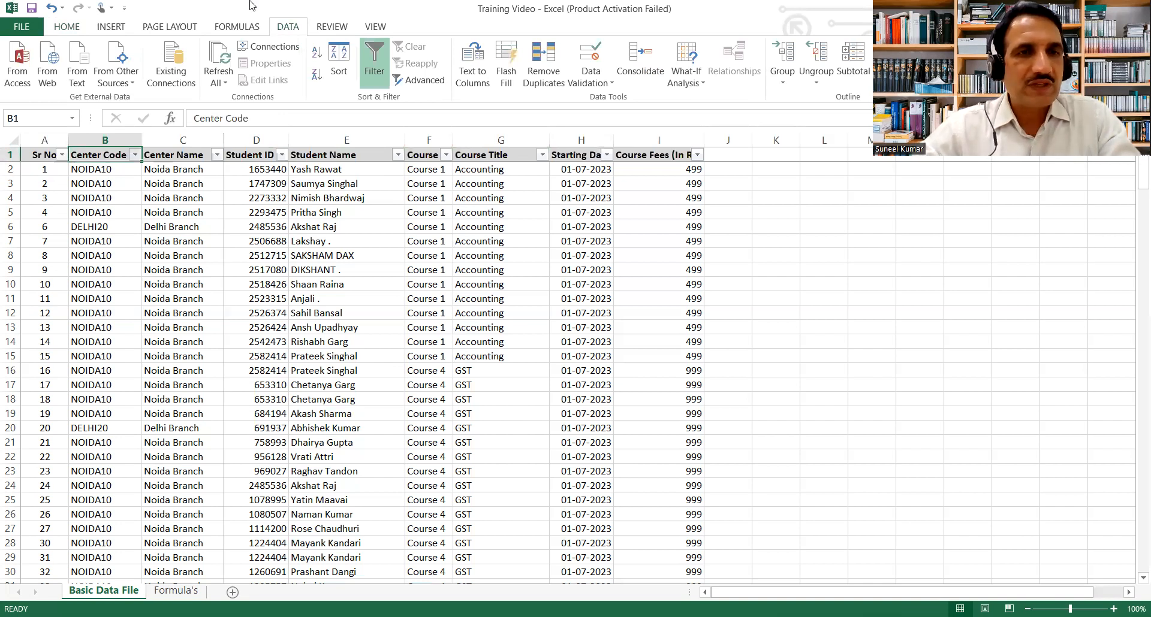
key(Right)
key(alt+Down)
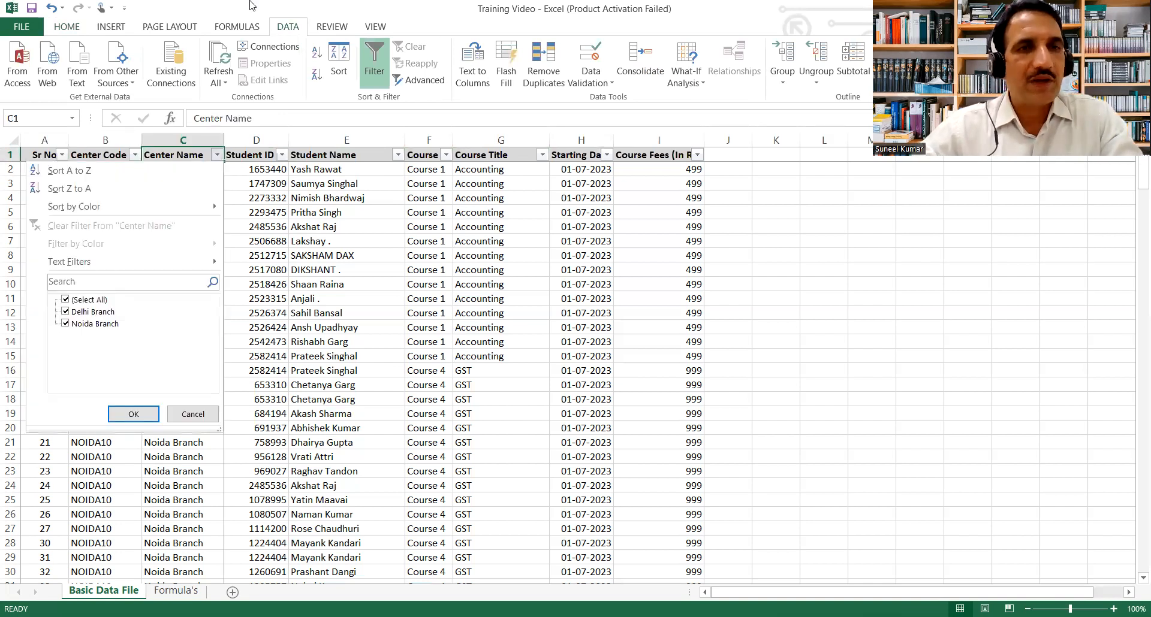
key(Escape)
key(Left)
key(Right)
key(Right)
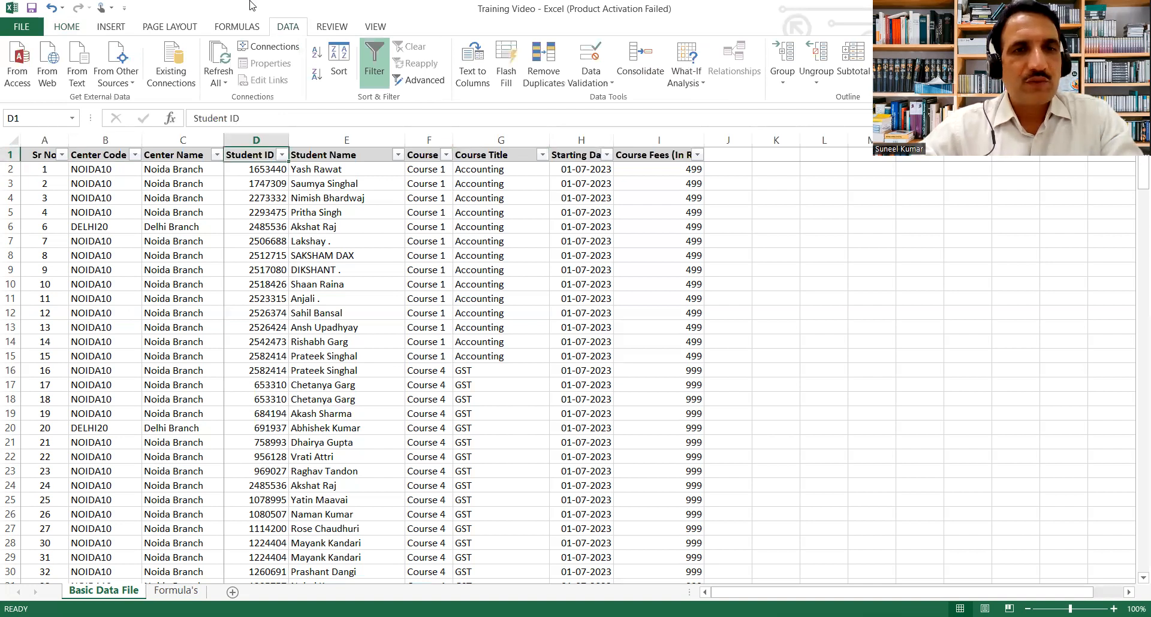
key(Right)
key(alt+Down)
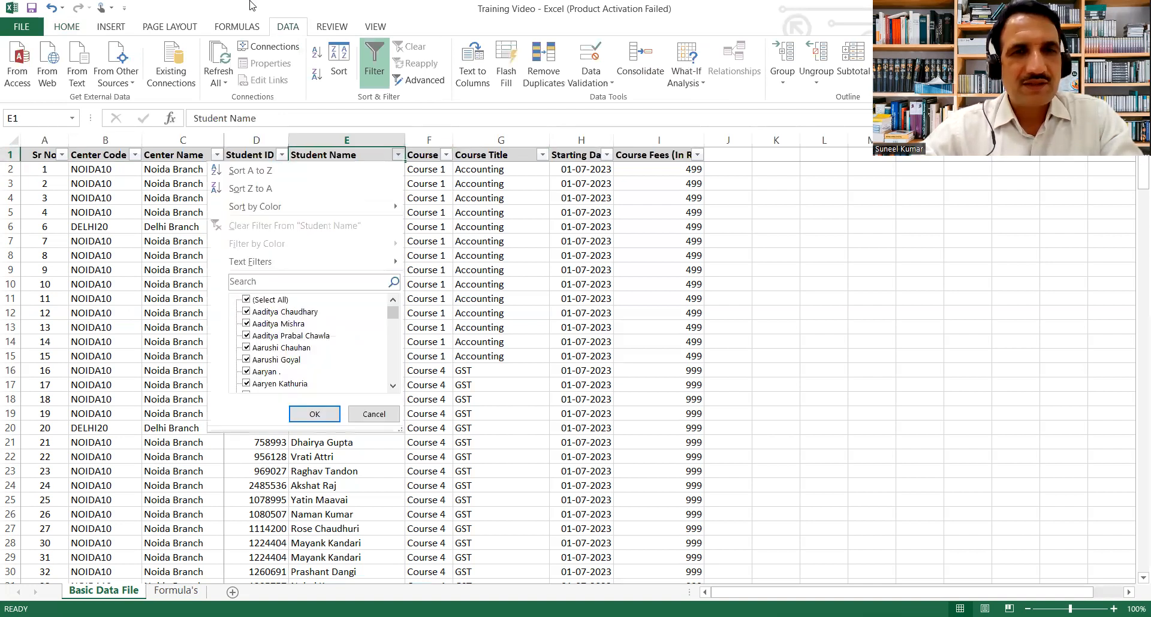
key(Escape)
- Examine the filter values offered for the Course ID and Course Title columns without applying a filter
key(Right)
key(alt+Down)
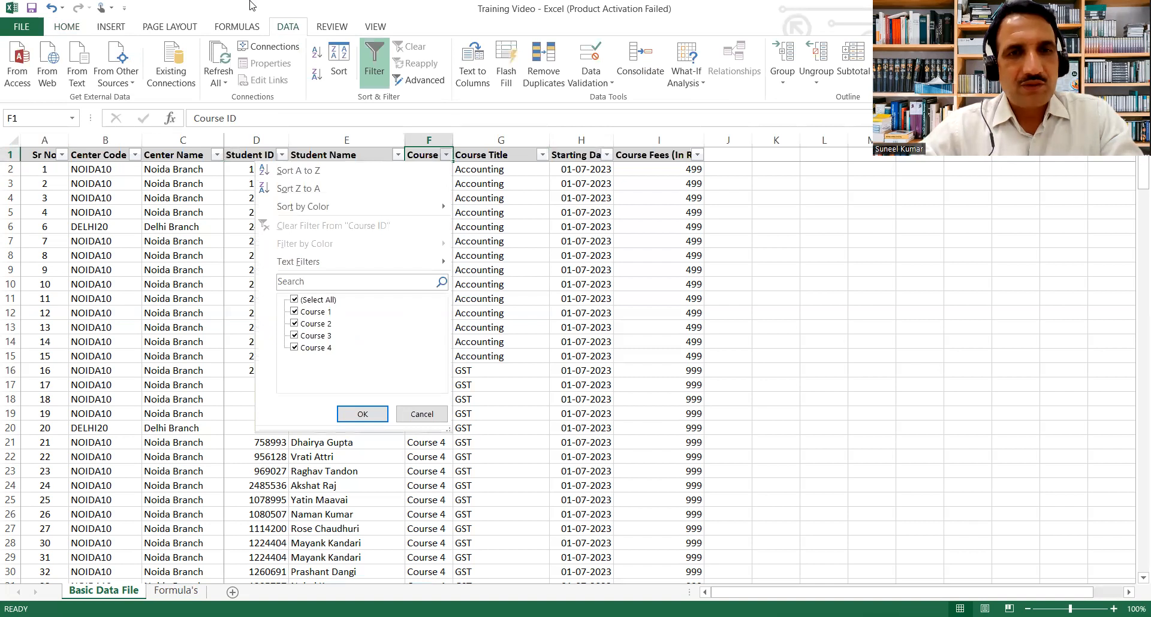
key(Escape)
key(Right)
key(alt+Down)
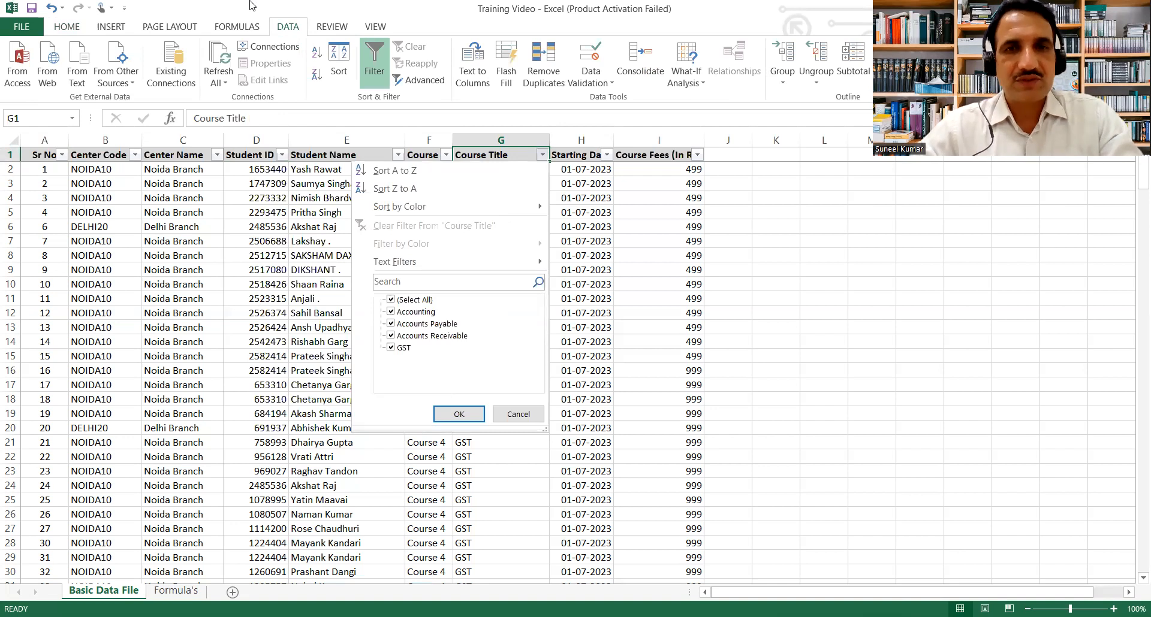
key(Escape)
- Examine the filter values offered for the Starting Date and Course Fees (In Rs) columns without applying a filter
key(Right)
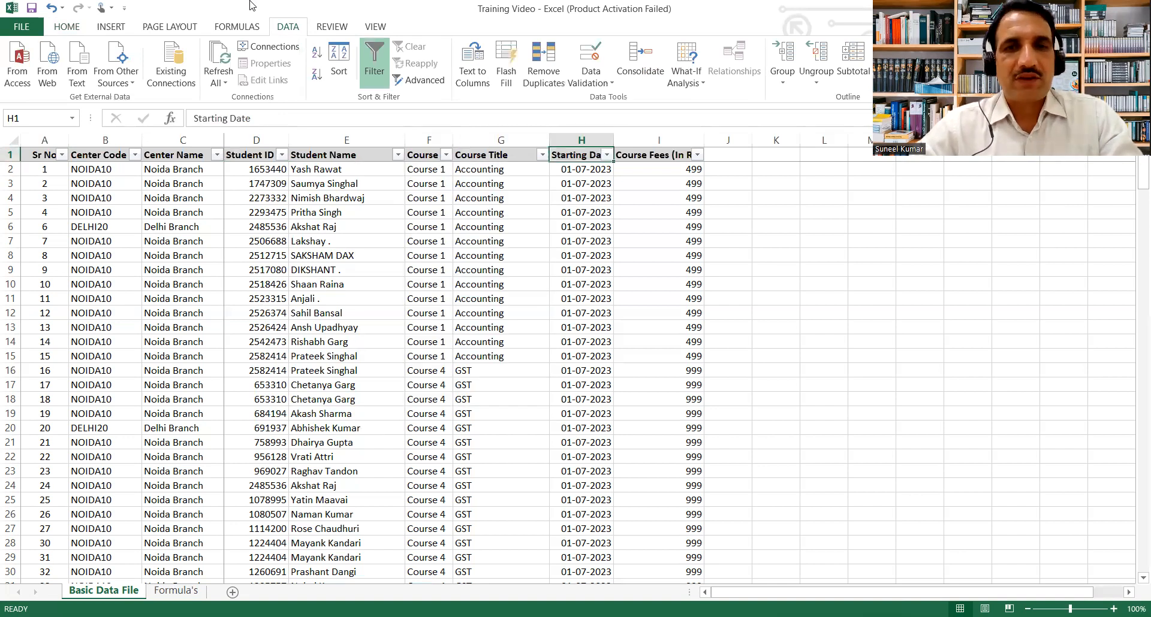
key(alt+Down)
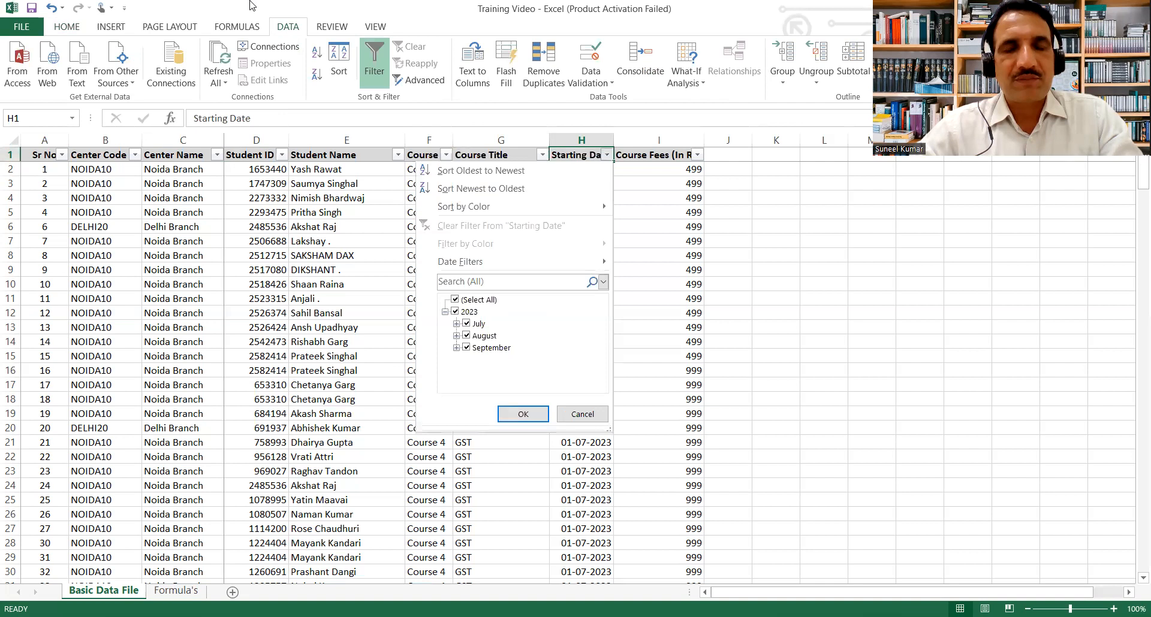
key(Escape)
key(Right)
key(alt+Down)
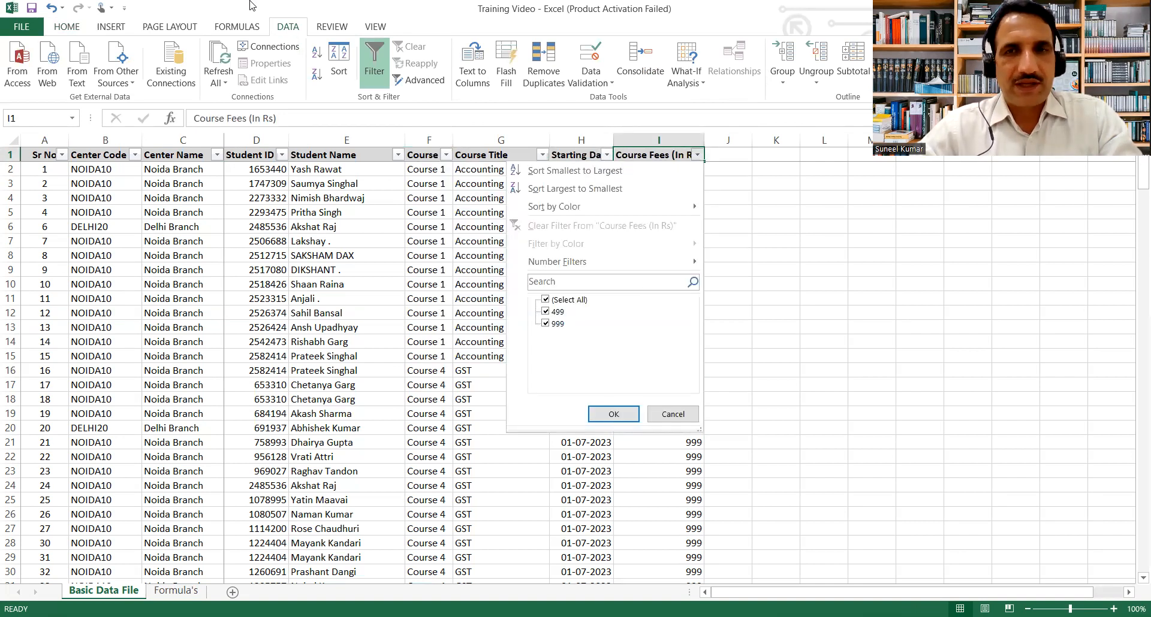
key(Escape)
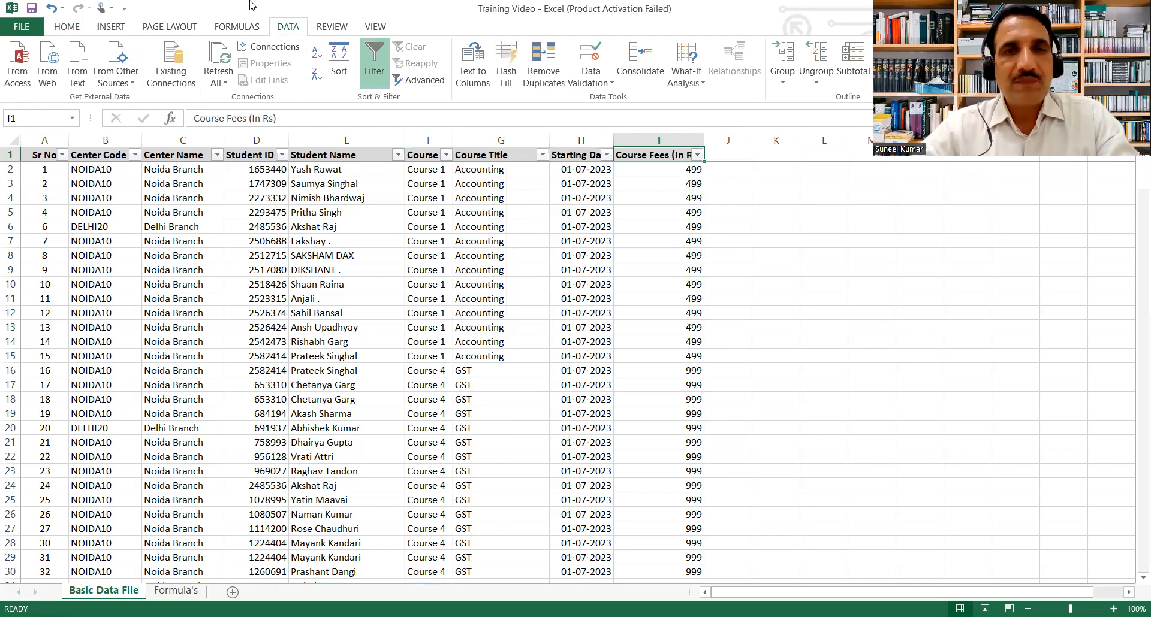
key(Left)
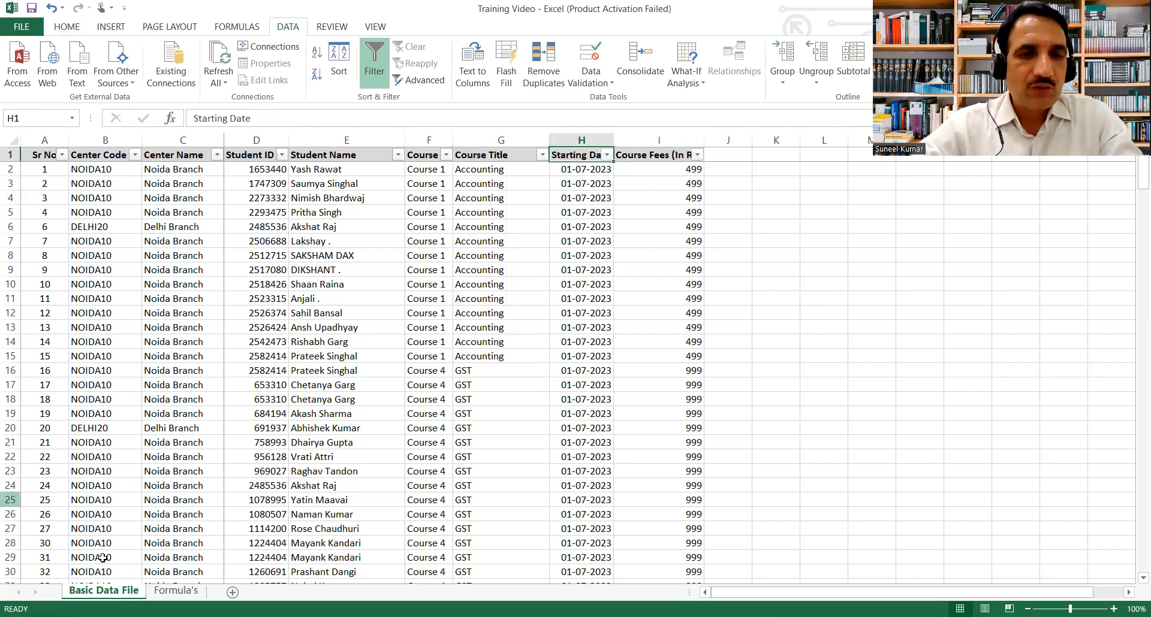
- Open the Formula's sheet and review the listed formula names and their purposes down to Countif
click(170, 591)
key(Right)
key(Down)
key(Left)
key(Down)
key(Down)
key(Right)
key(Down)
key(Up)
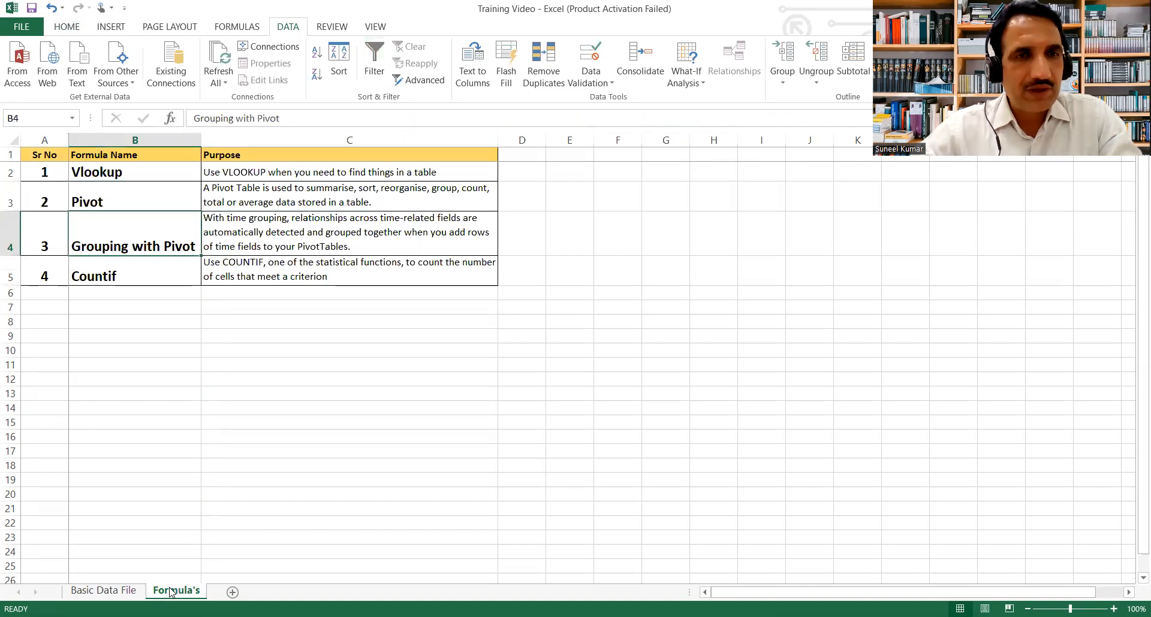
key(Right)
key(Left)
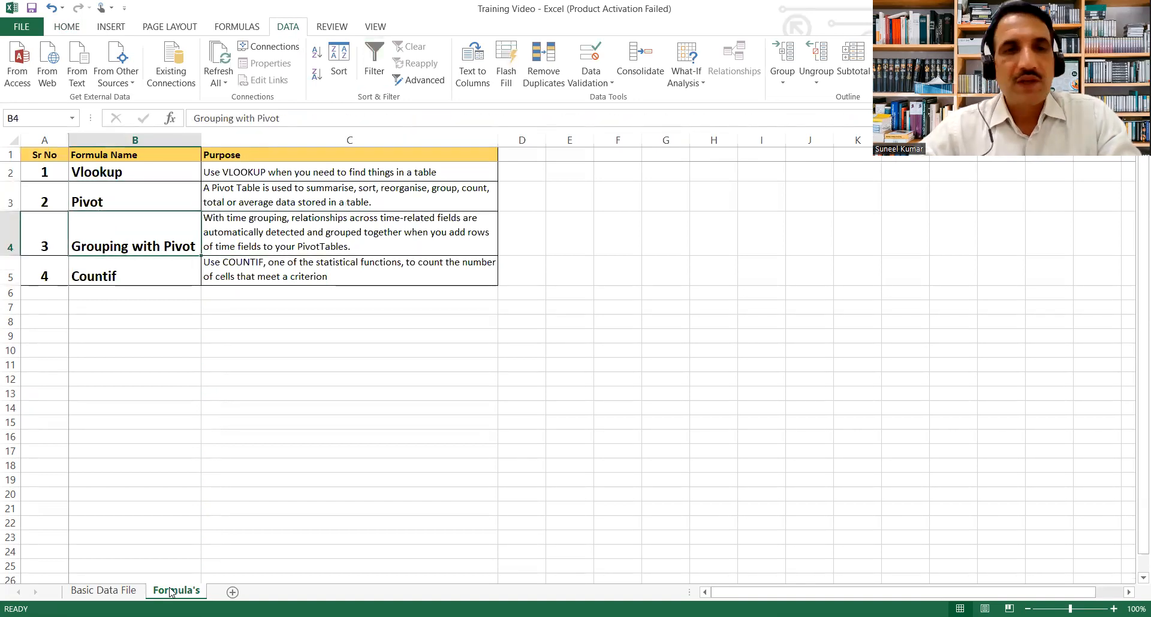
key(Down)
key(Left)
key(Right)
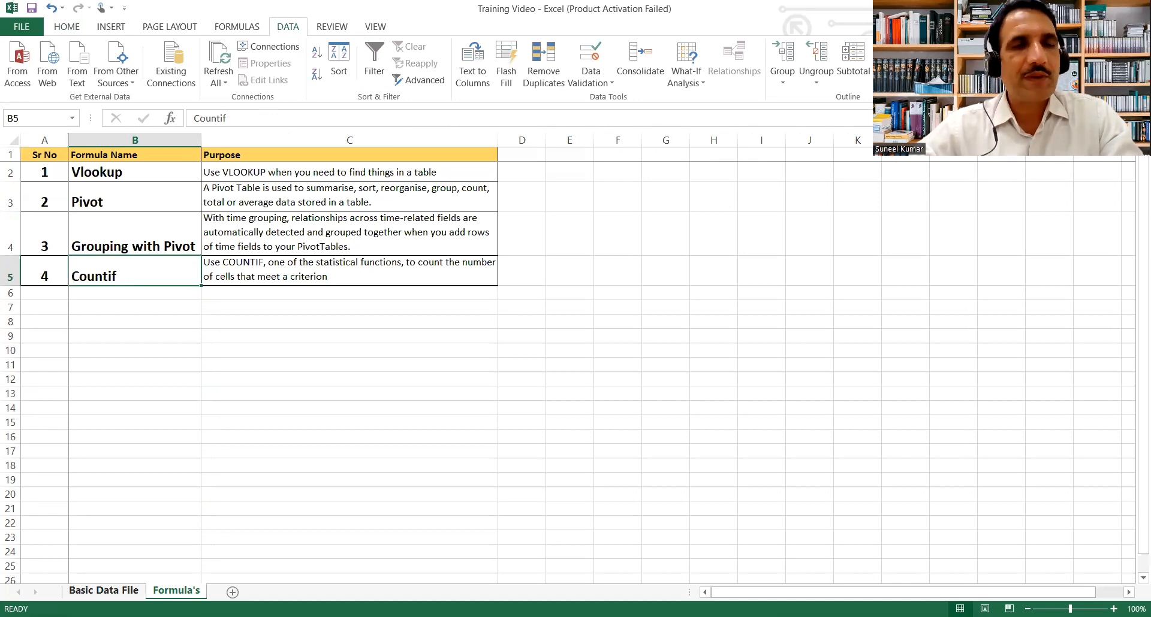
- Insert a new worksheet before the Basic Data File sheet and name it Vlookup
click(140, 183)
key(Up)
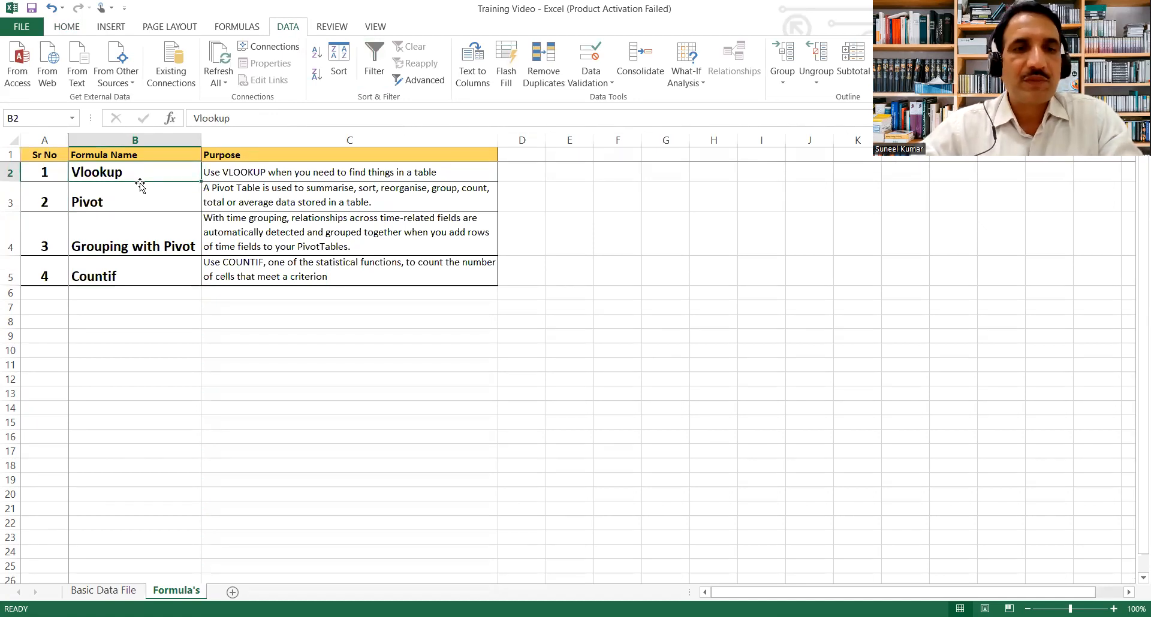
click(103, 591)
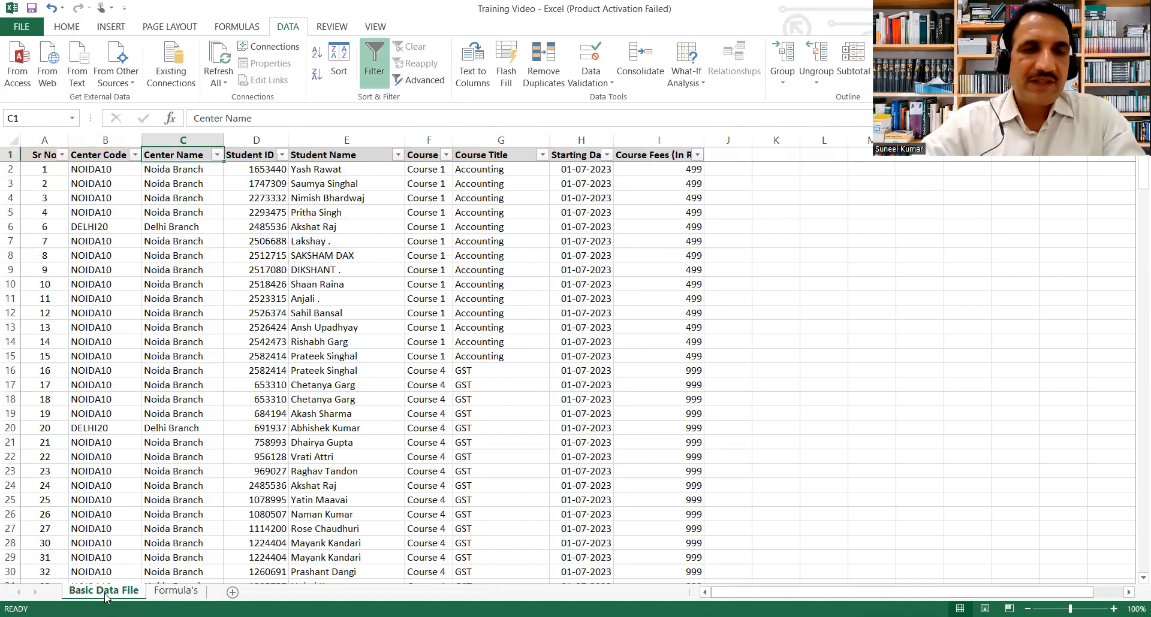
right_click(105, 596)
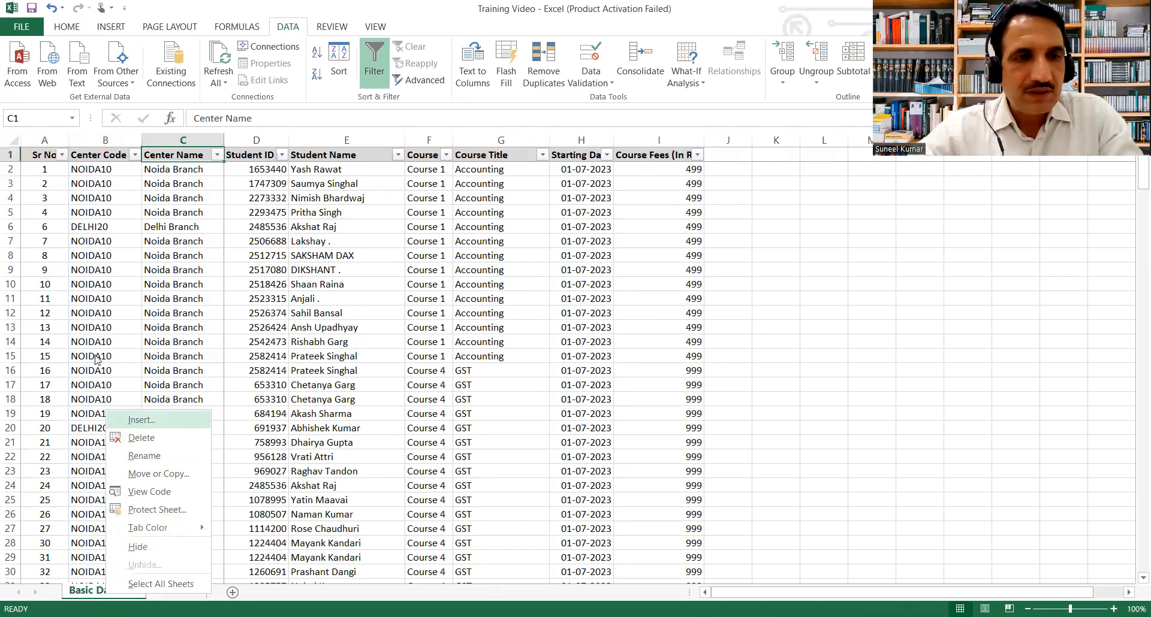
click(141, 420)
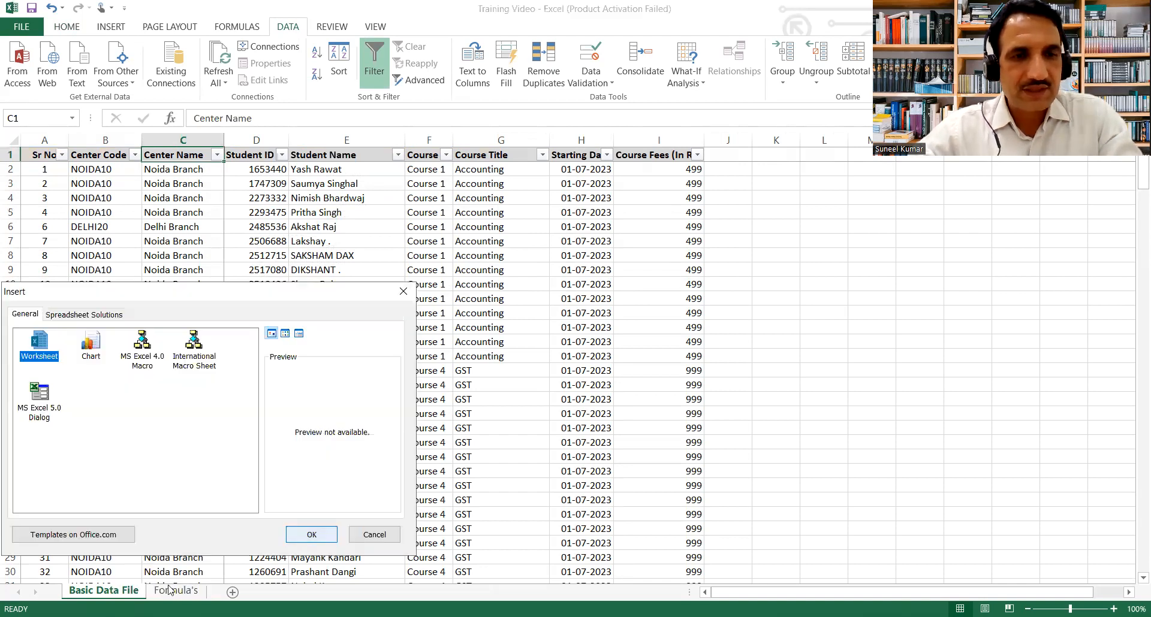
click(295, 537)
double_click(104, 592)
text(V)
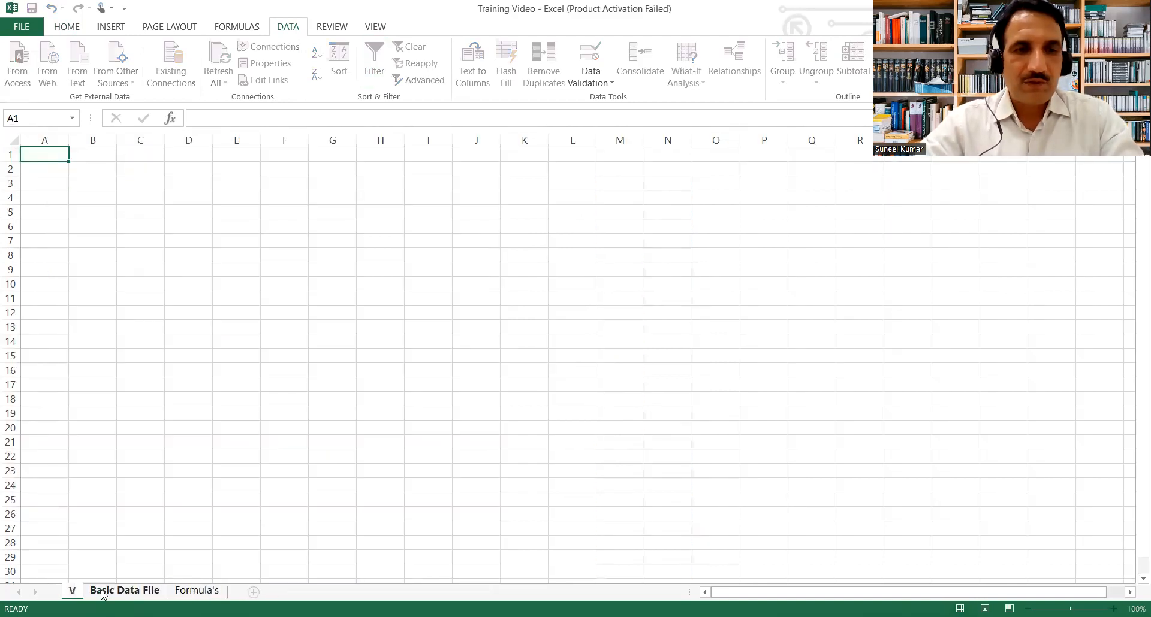
text(kup)
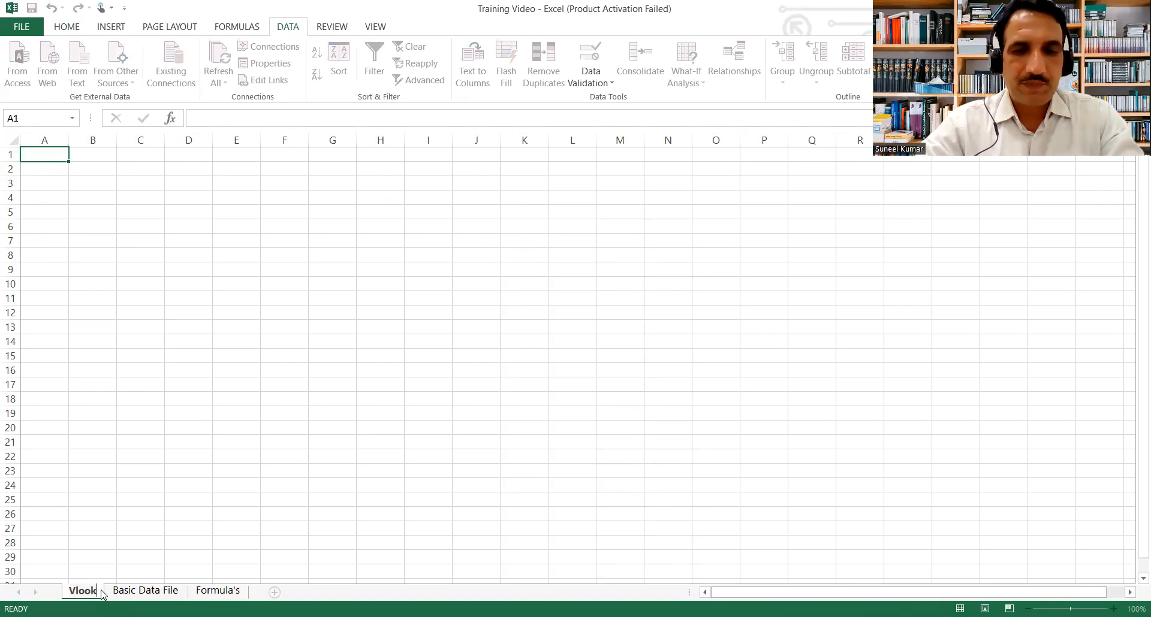
key(Return)
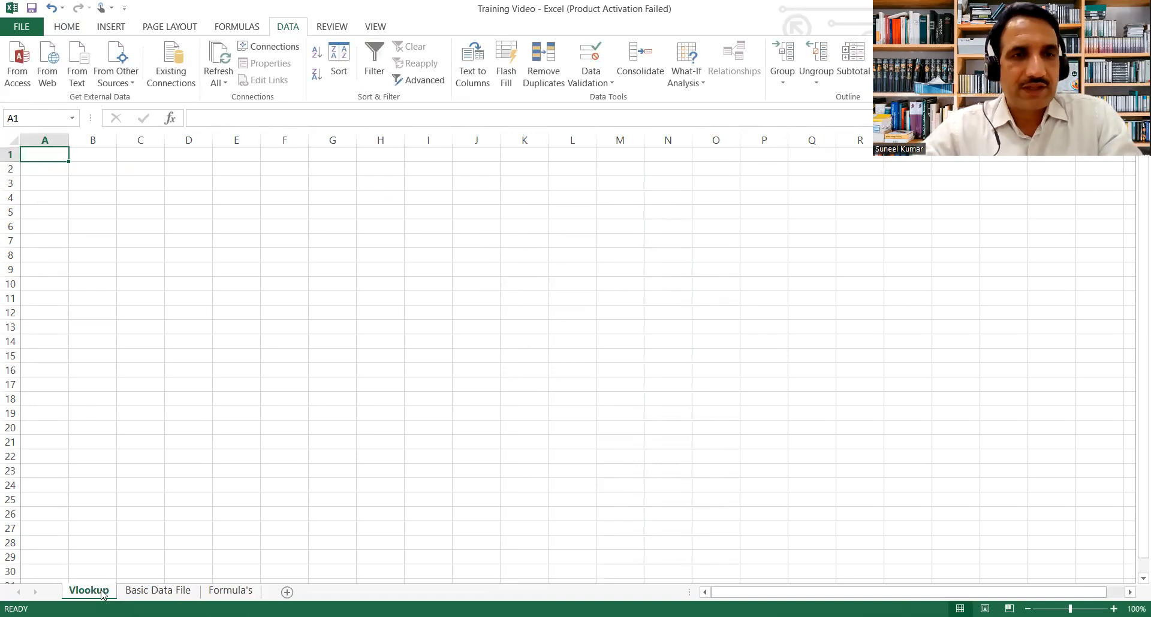
- Copy the Student ID in cell D4 of the Basic Data File sheet into cell A2 of the Vlookup sheet
key(ctrl+Page_Down)
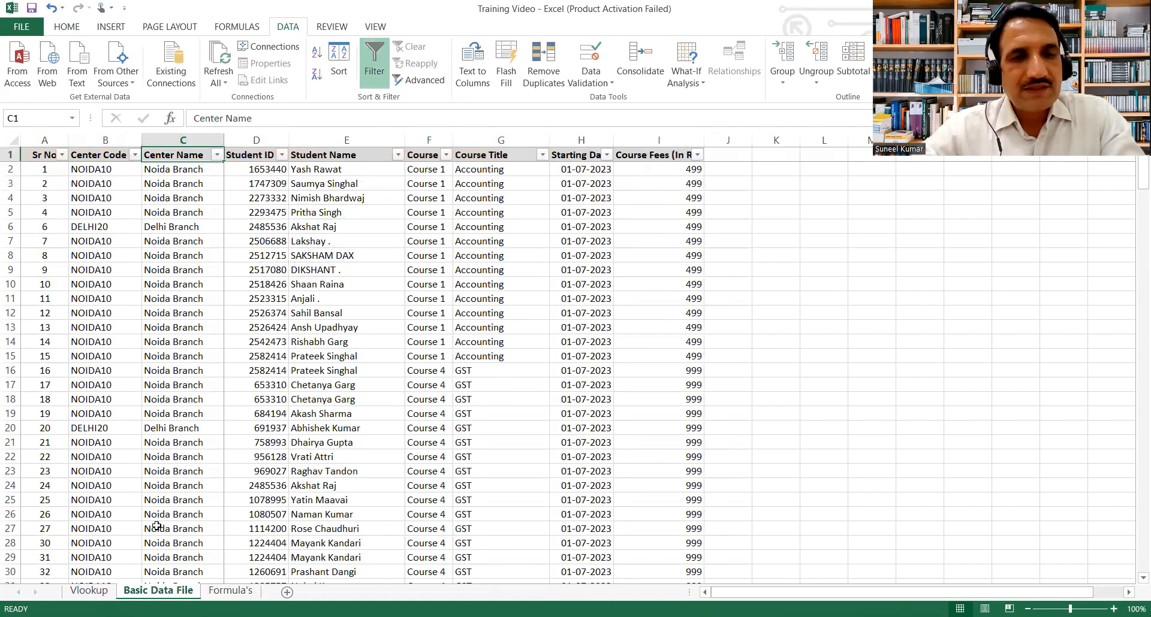
click(173, 510)
key(ctrl+Up)
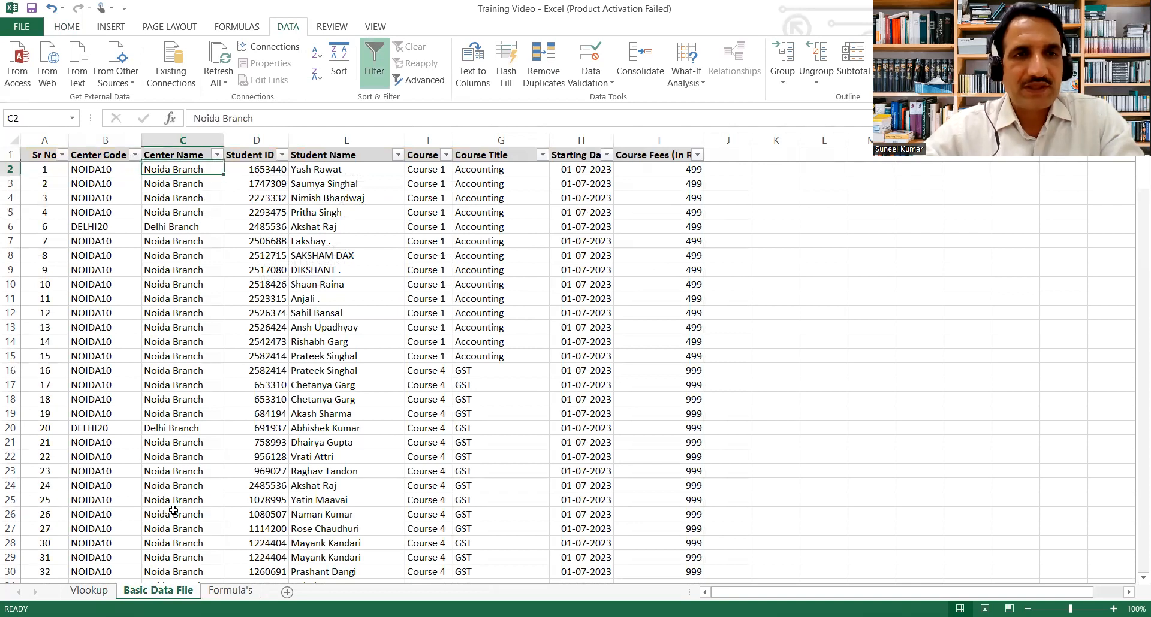
key(Right)
key(Down)
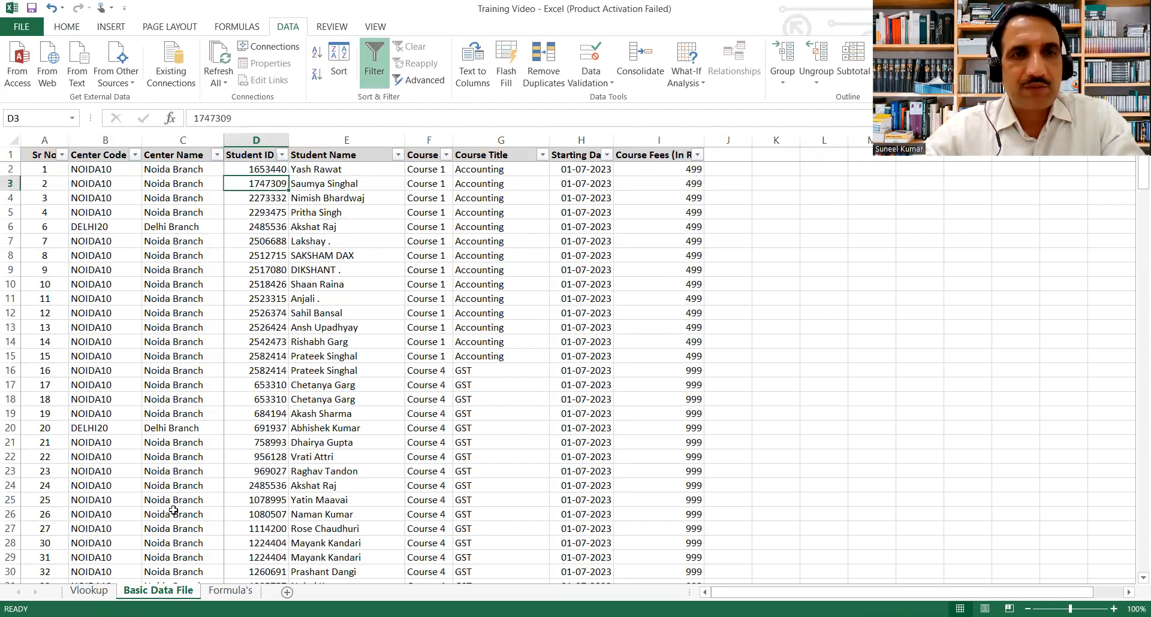
key(Down)
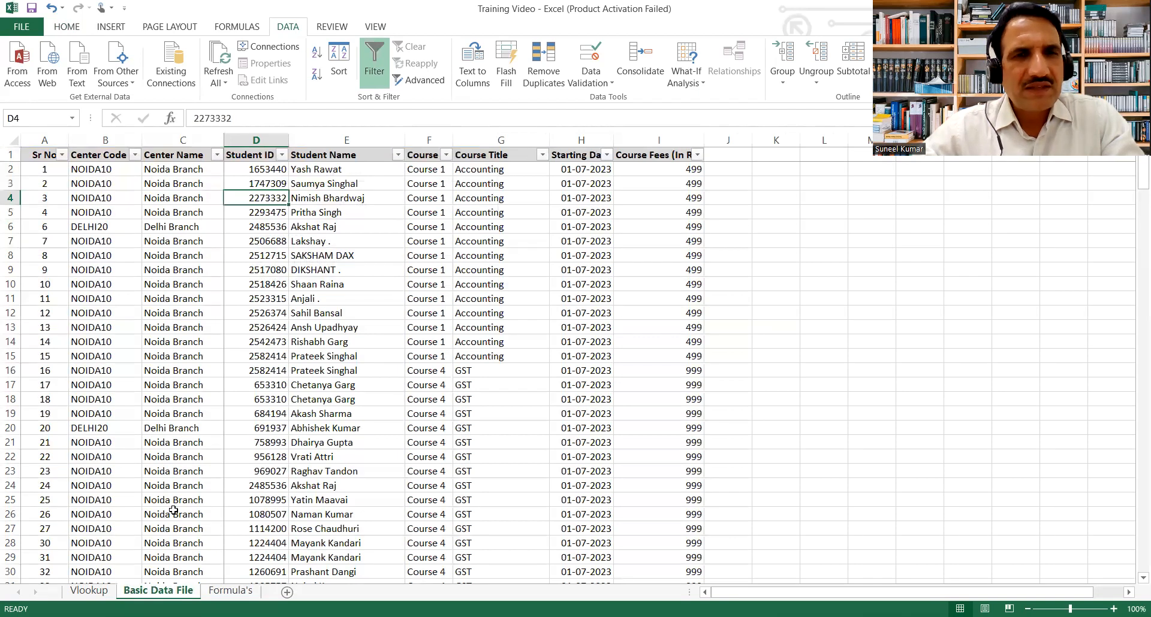
key(ctrl+c)
key(ctrl+Page_Up)
key(Down)
key(Return)
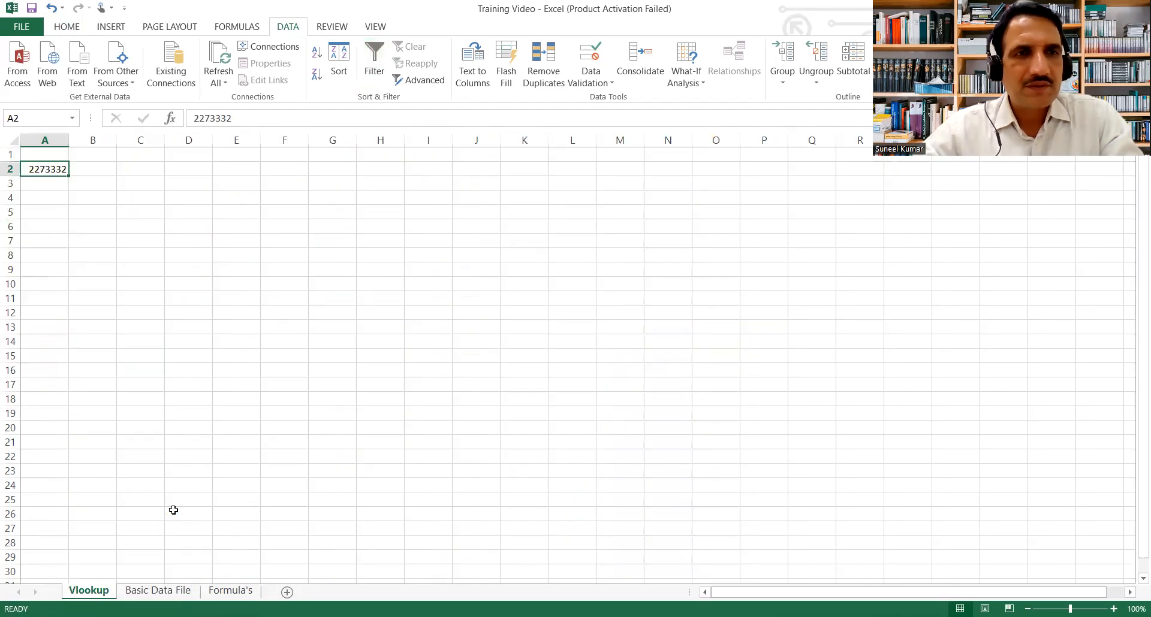
- Add the bold headers Student ID in cell A1 and Student Name in cell B1 of the Vlookup sheet
key(Up)
text(Student ID)
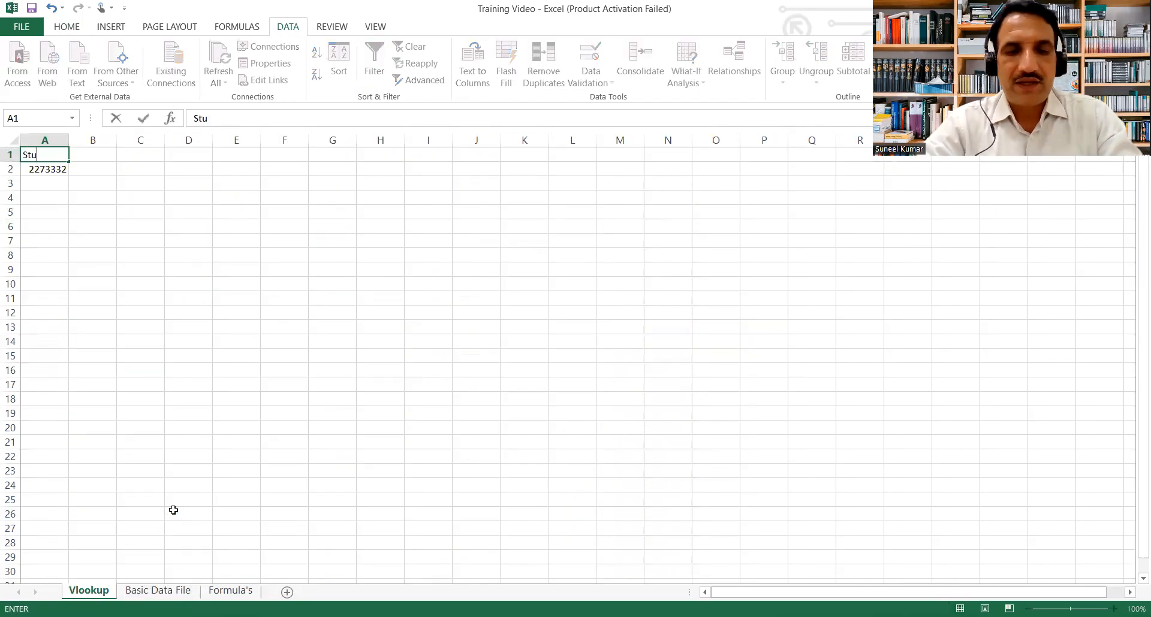
key(Return)
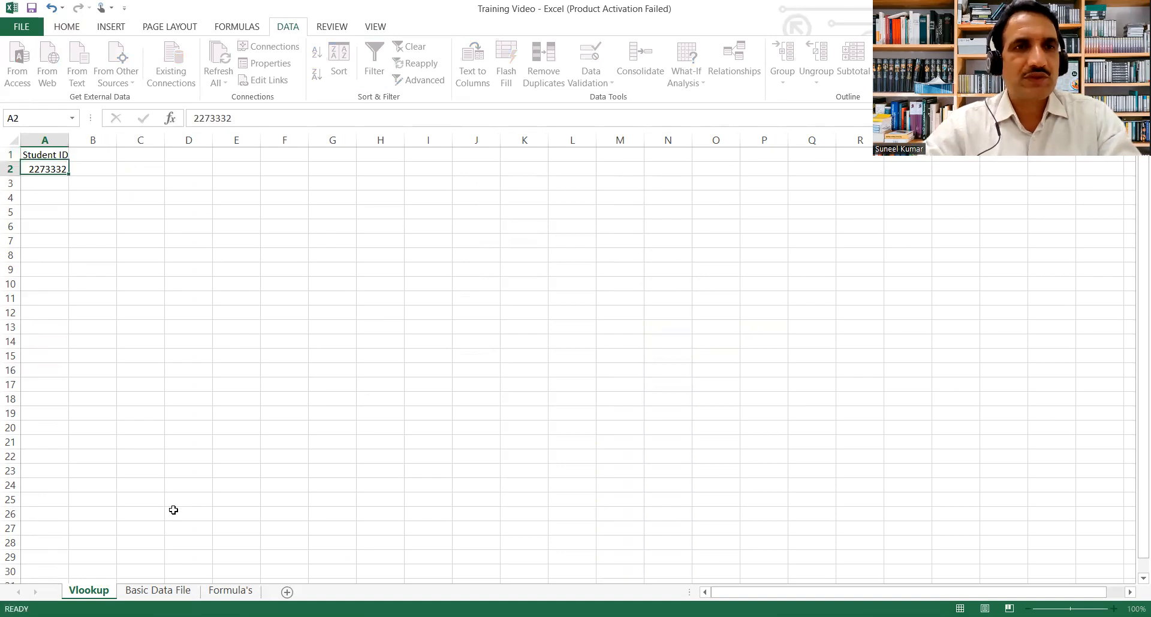
key(Up)
key(ctrl+b)
key(Right)
text(Student Name)
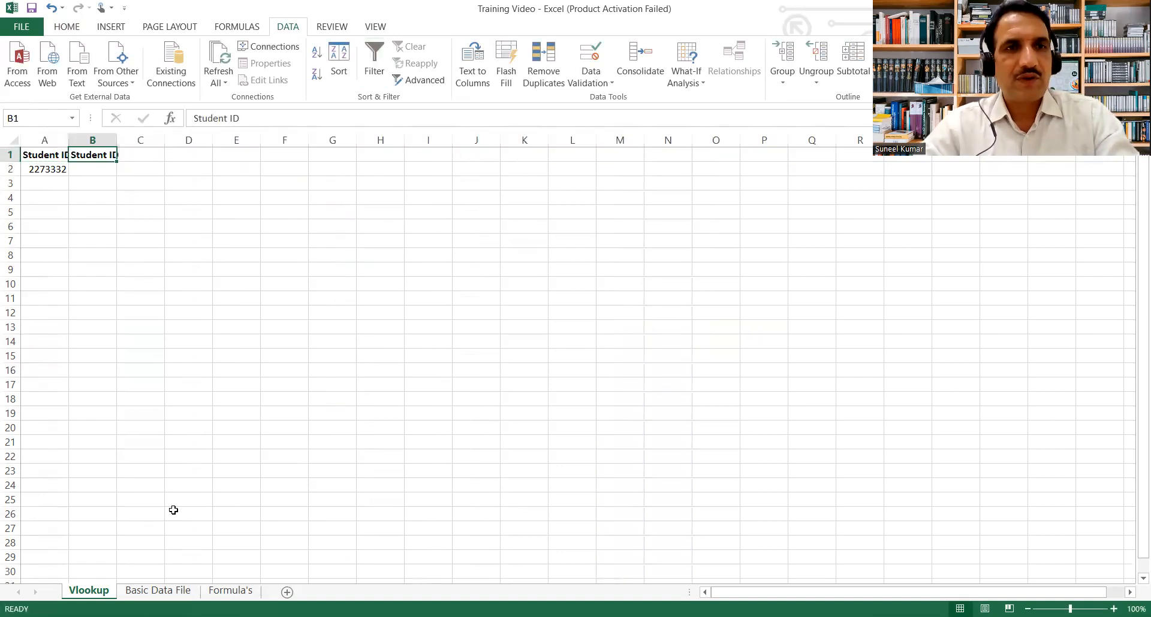
key(Return)
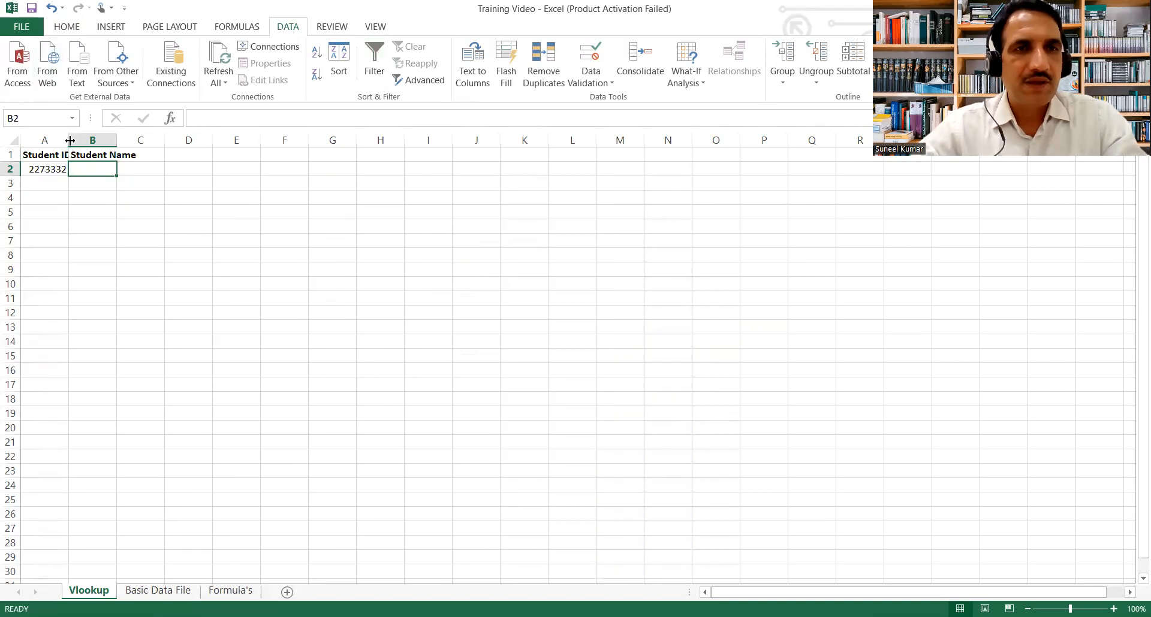
- Widen columns A and B to fit their headers and freeze the panes below row 1 and beside column A
drag(70, 141, 106, 140)
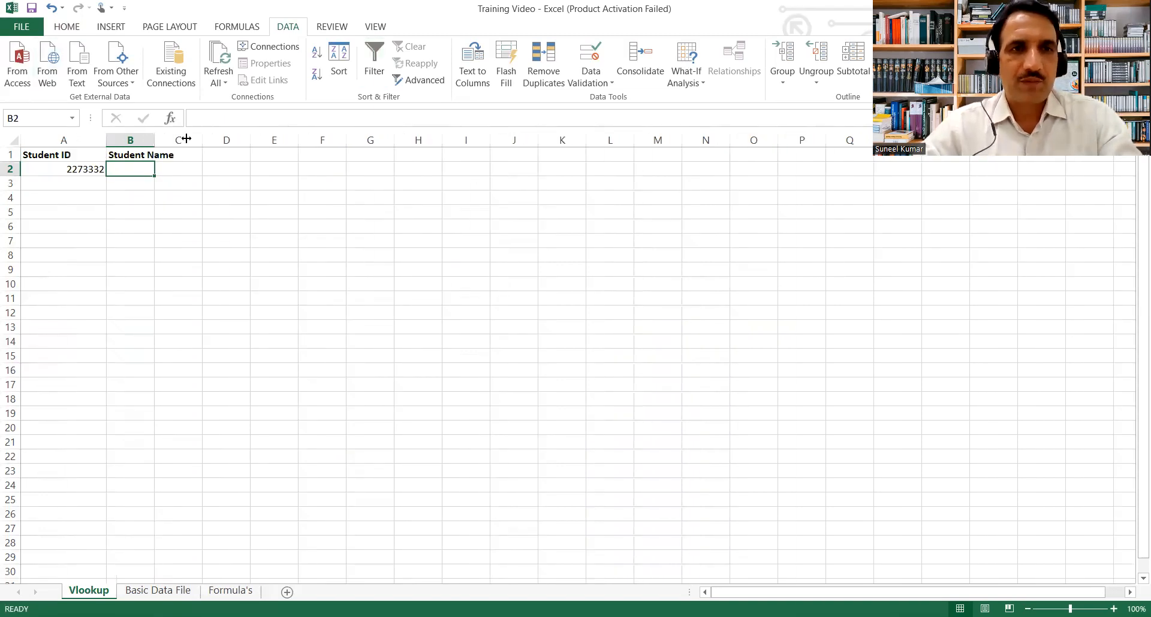
drag(186, 139, 186, 139)
- Copy the Student ID in cell D34 of the Basic Data File sheet into cell A3 of the Vlookup sheet
key(ctrl+Page_Down)
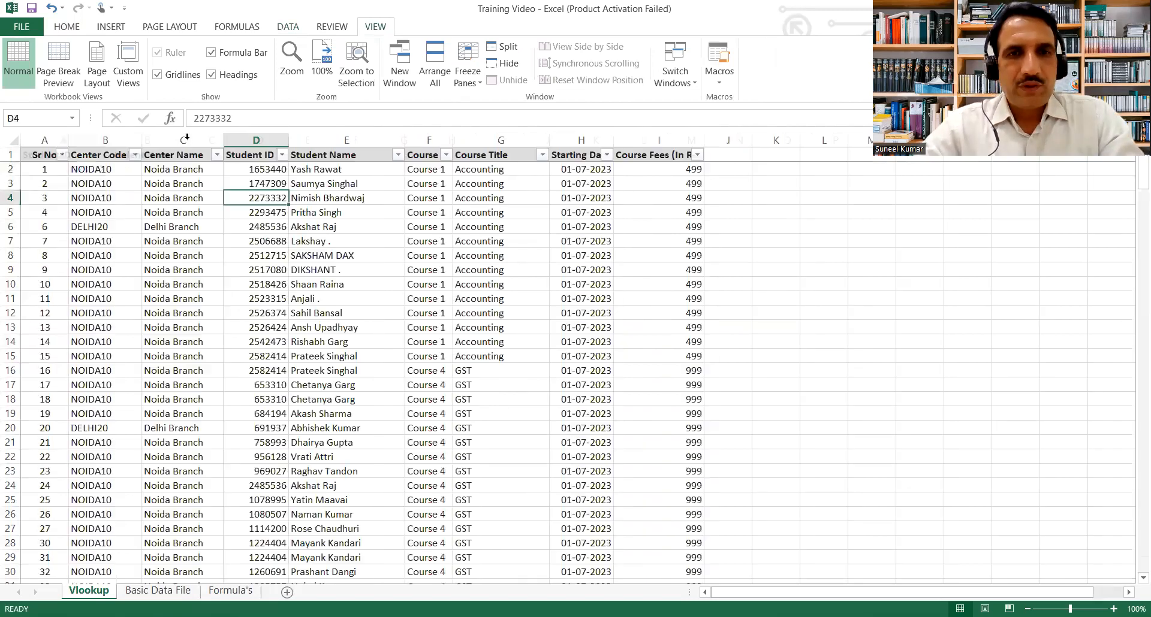
key(Down)
key(ctrl+c)
key(Page_Down)
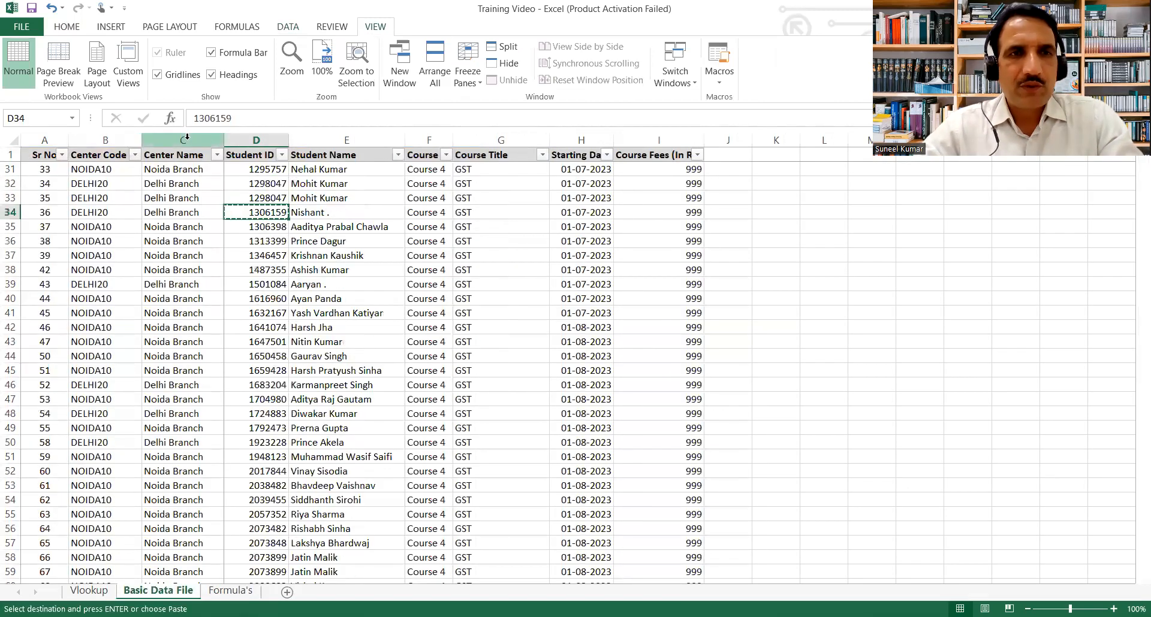
key(ctrl+Page_Up)
key(Up)
key(Return)
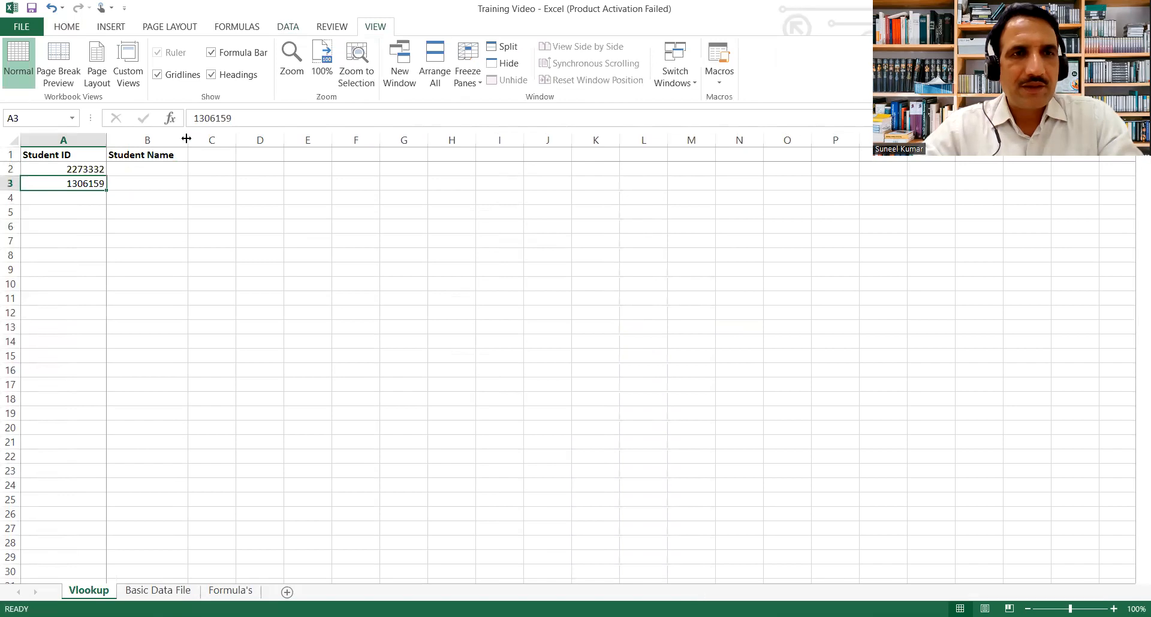
- Copy the Student ID three rows further down the Basic Data File sheet, in D37, into cell A4 of the Vlookup sheet
key(ctrl+Page_Down)
key(Down)
key(Down)
key(Down)
key(ctrl+c)
key(ctrl+Page_Up)
key(Return)
- Copy the Student ID in cell D67 of the Basic Data File sheet into cell A5 of the Vlookup sheet
key(ctrl+Page_Down)
key(Page_Down)
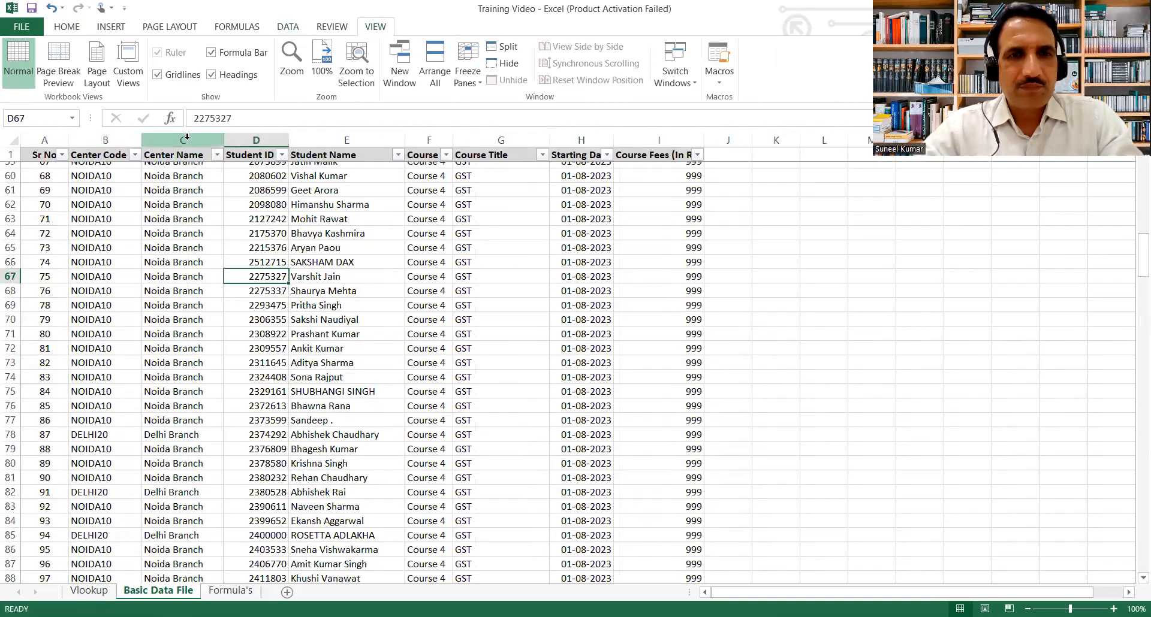
key(ctrl+c)
key(ctrl+Page_Up)
key(Return)
- Copy the Student ID in cell D73 of the Basic Data File sheet into cell A6 of the Vlookup sheet
key(ctrl+Page_Down)
key(Down)
key(Down)
key(Down)
key(Down)
key(Down)
key(Down)
key(ctrl+c)
key(ctrl+Page_Up)
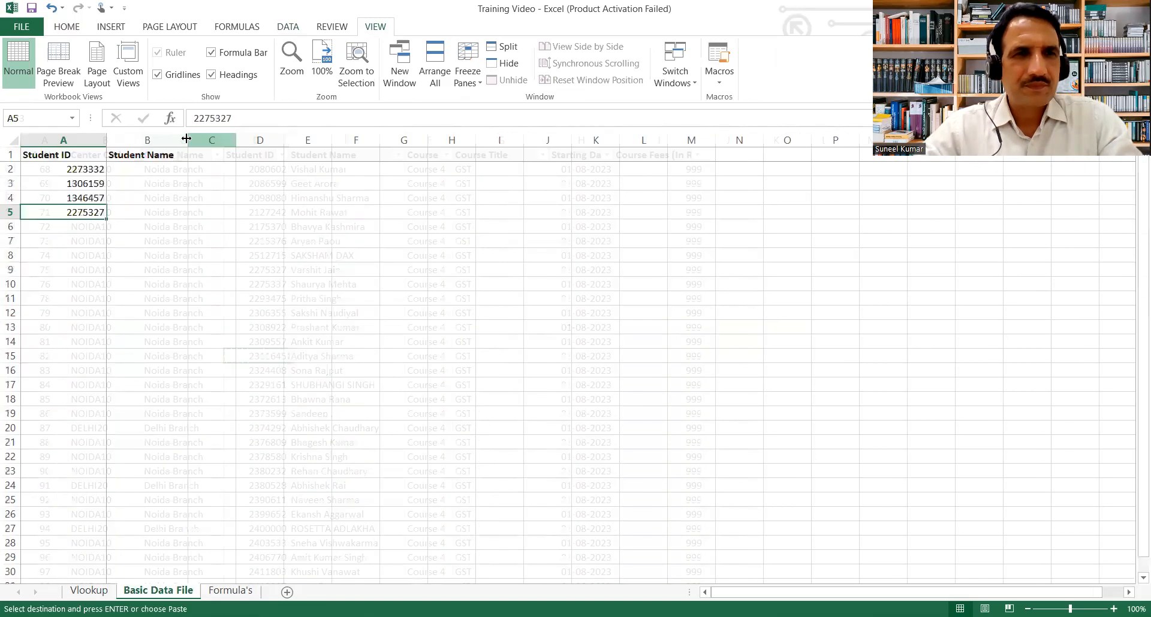
key(Down)
key(Return)
- Copy two Student IDs from further down the Basic Data File sheet, the second from D131, into cells A7 and A8 of the Vlookup sheet
key(ctrl+Page_Down)
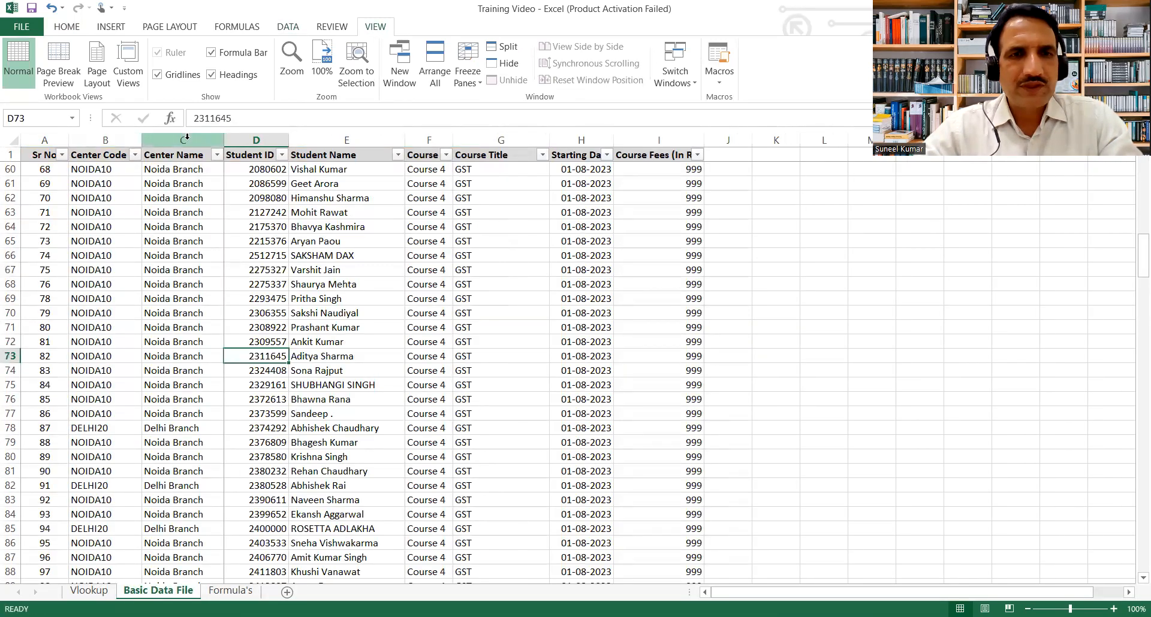
key(Page_Down)
key(ctrl+c)
key(ctrl+Page_Up)
key(Return)
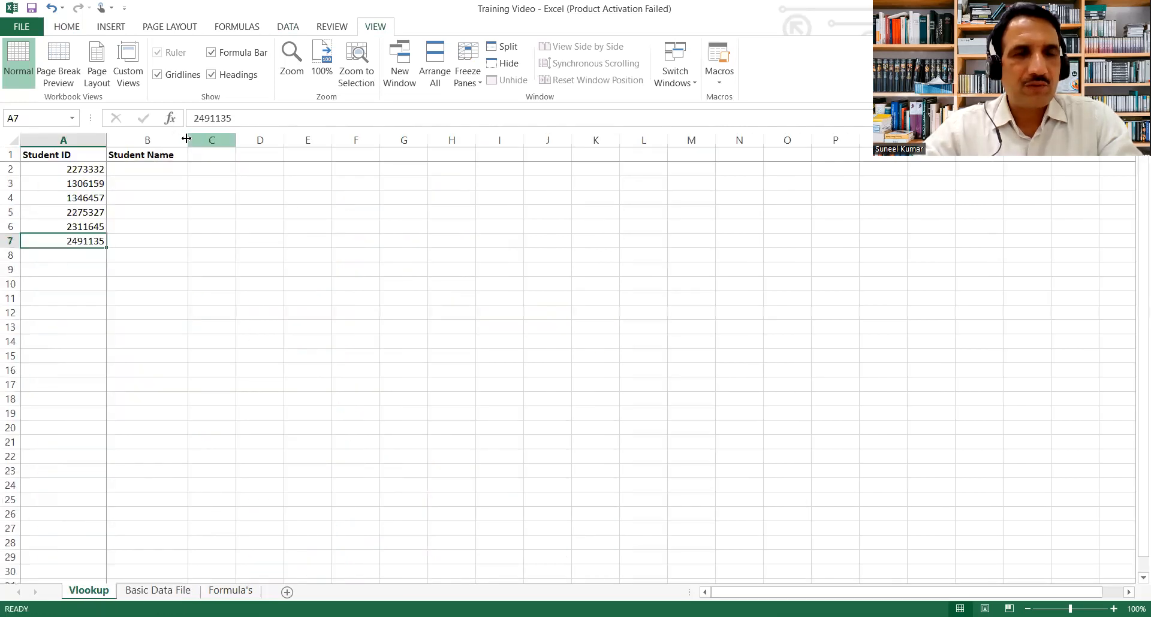
key(ctrl+Page_Down)
key(Page_Down)
key(ctrl+c)
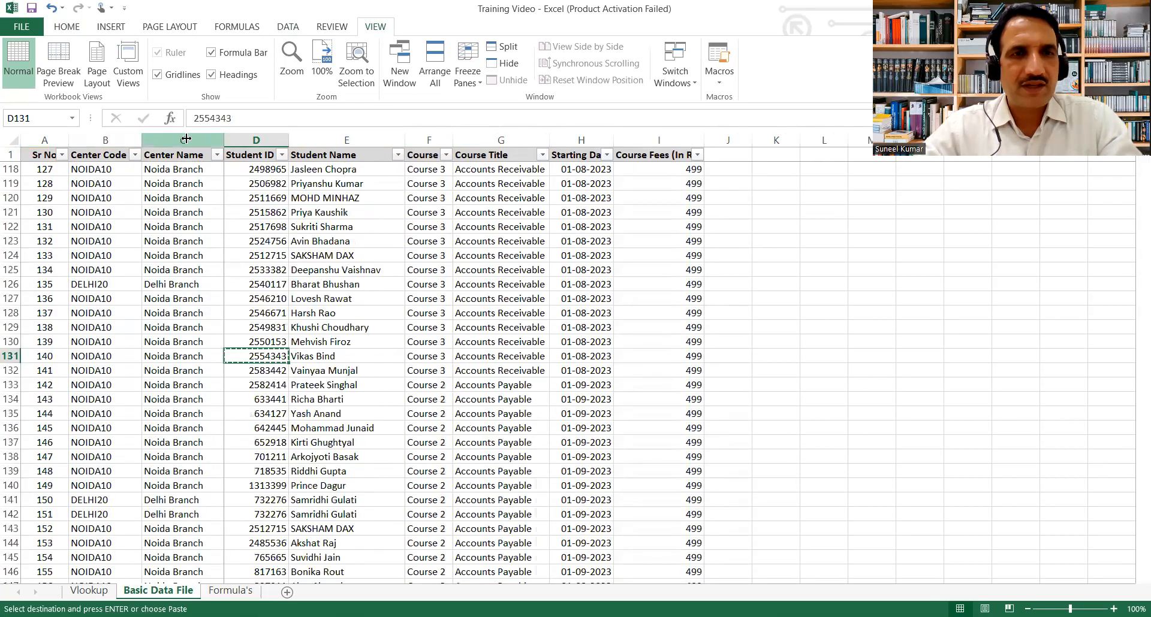
key(ctrl+Page_Up)
key(Return)
- Copy the Student ID in cell D161 of the Basic Data File sheet into cell A9 of the Vlookup sheet
key(ctrl+Page_Down)
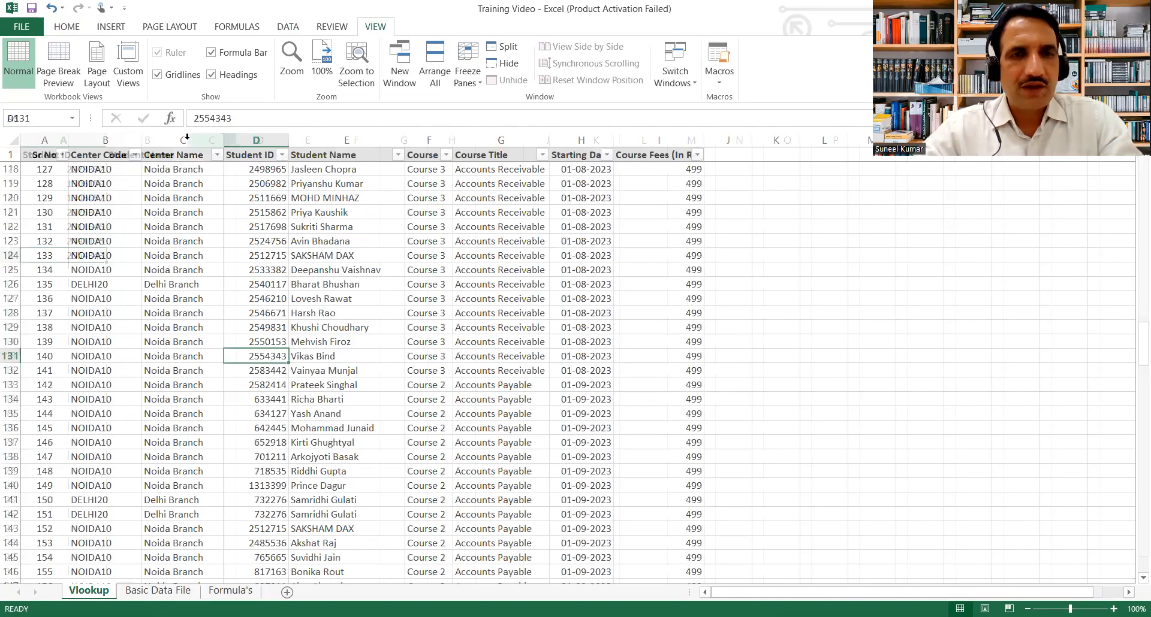
key(Page_Down)
key(ctrl+c)
key(ctrl+Page_Up)
key(Return)
- Widen the Student Name column further and set the Vlookup sheet's zoom to a custom 150%
key(ctrl+Up)
key(Right)
key(Down)
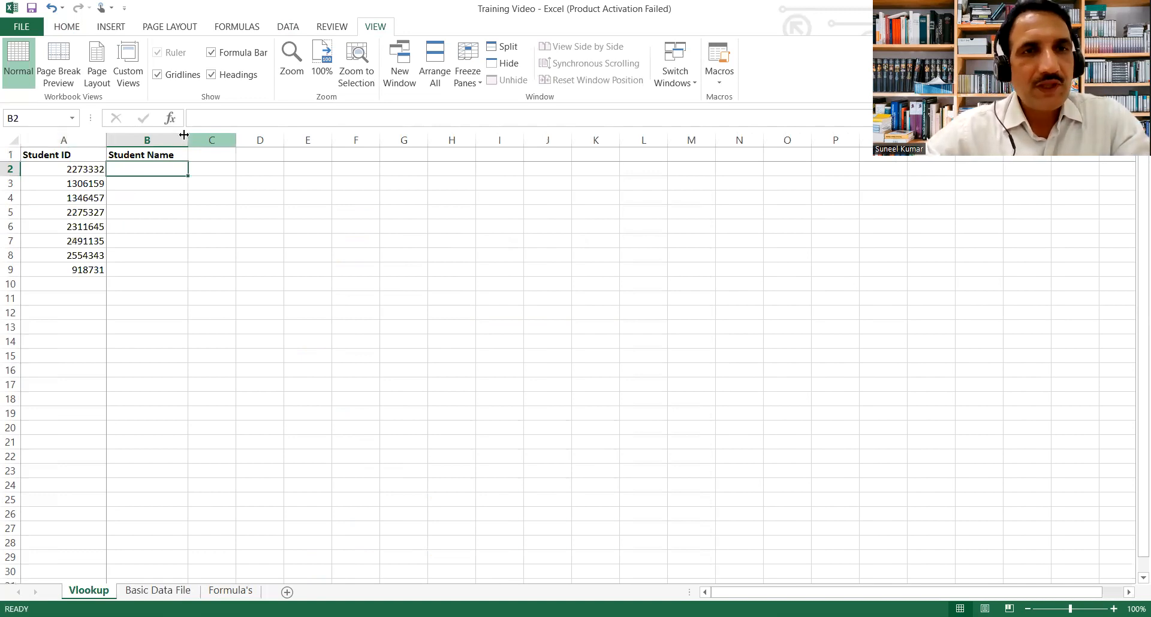
drag(183, 134, 246, 138)
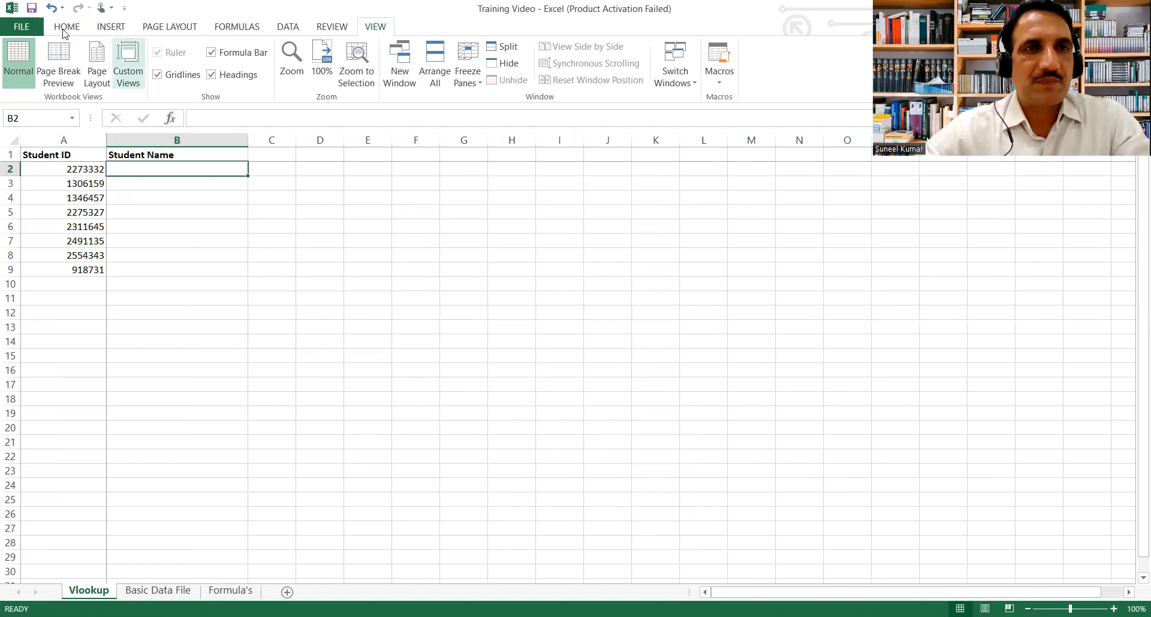
click(293, 61)
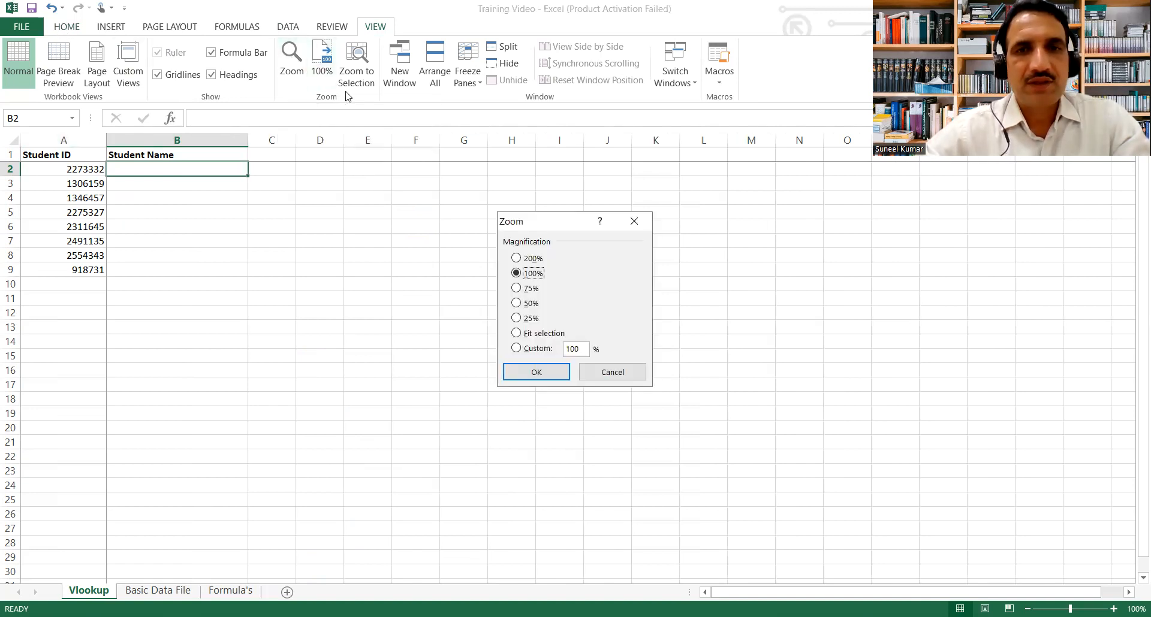
click(542, 347)
text(150)
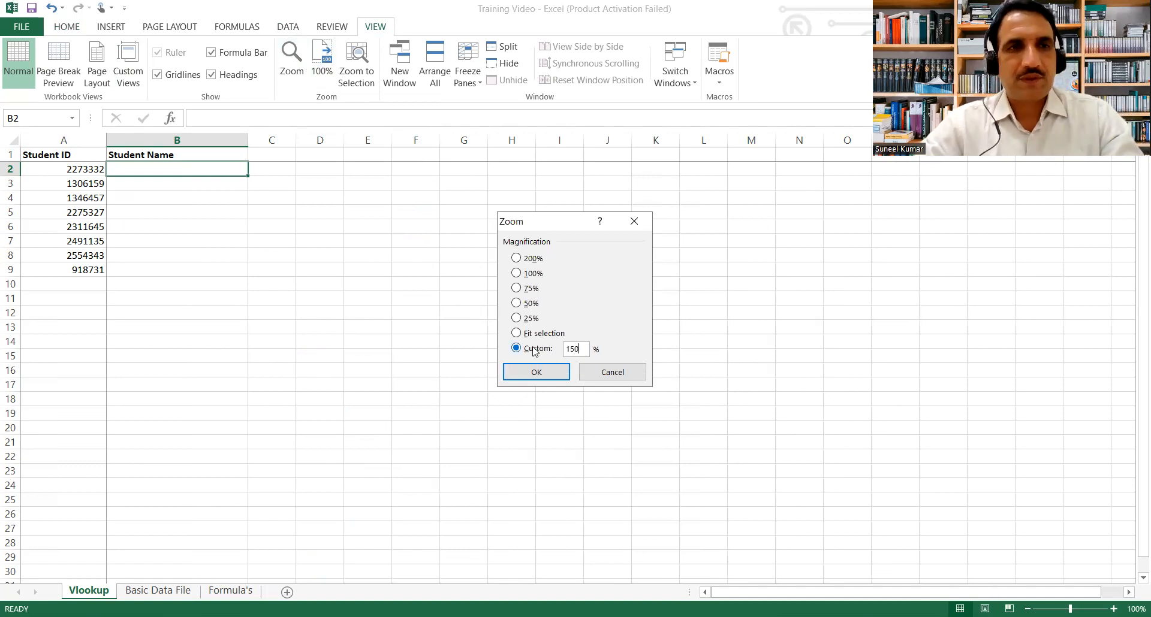
key(Return)
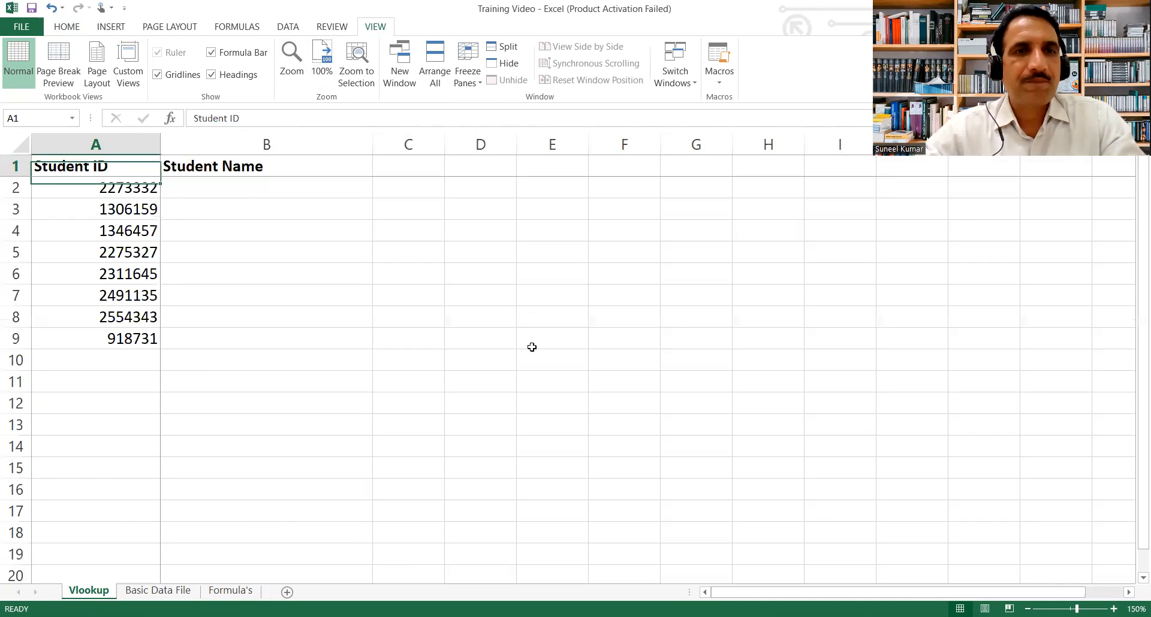
key(Up)
key(Down)
key(Left)
key(Right)
key(Up)
key(Down)
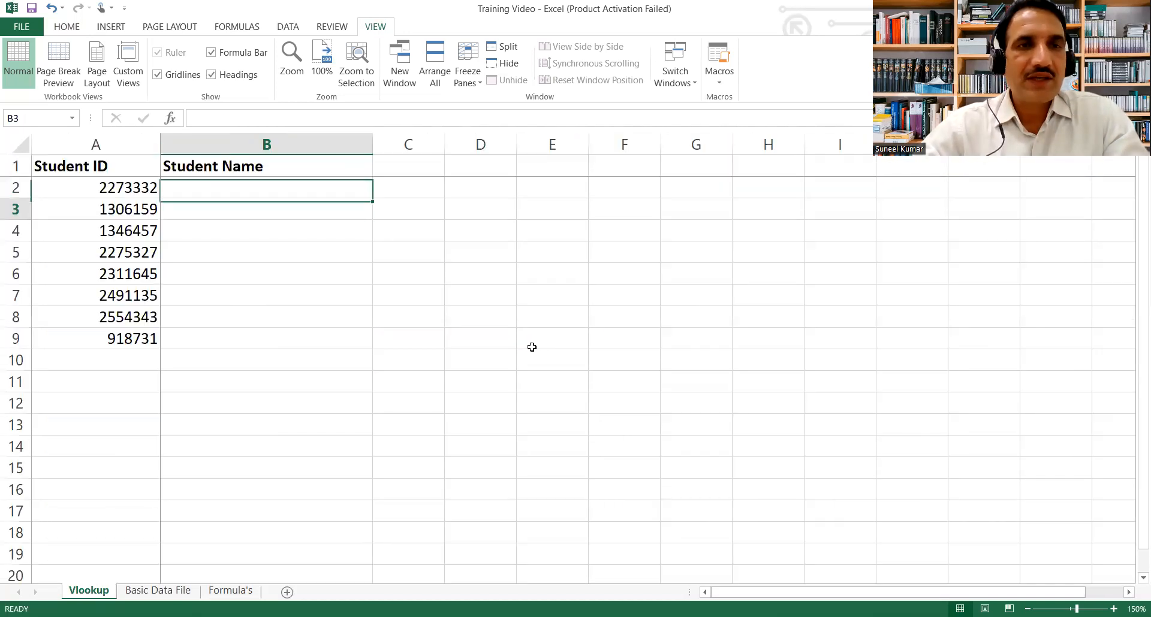
- Find the Student ID from cell A2 of the Vlookup sheet in the Basic Data File sheet and select its student name
key(Left)
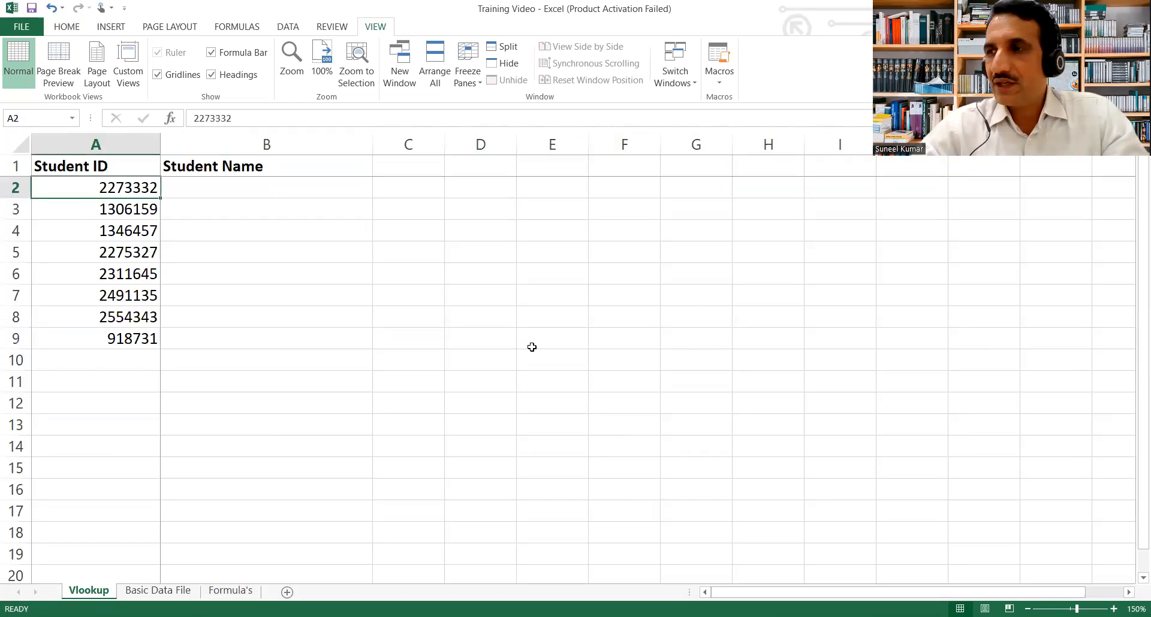
key(ctrl+c)
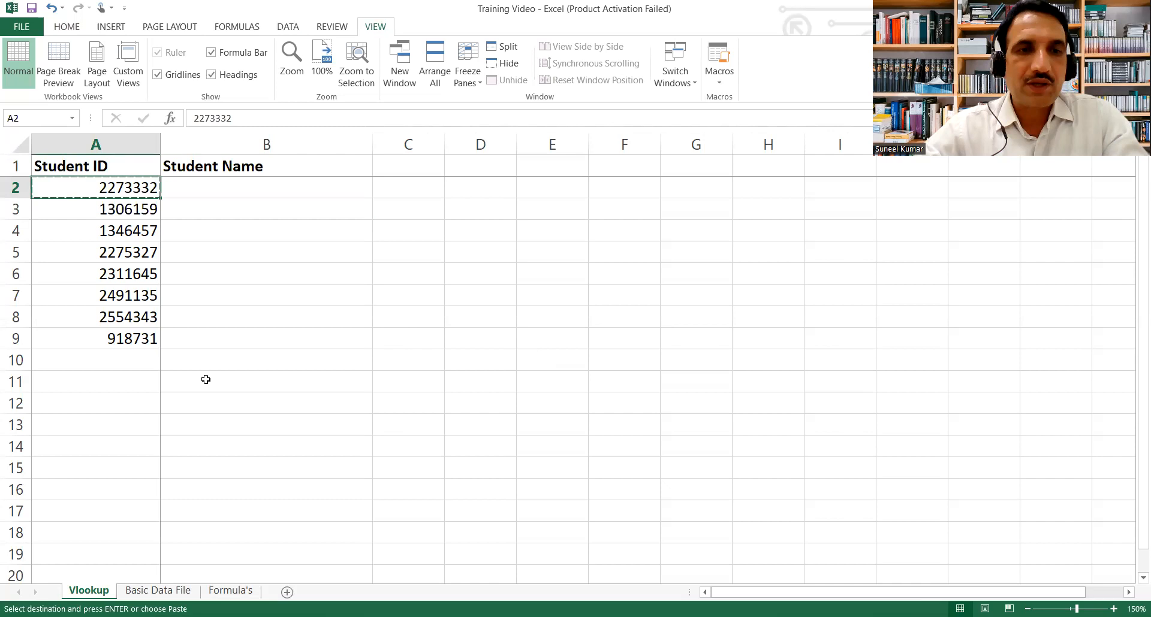
click(160, 592)
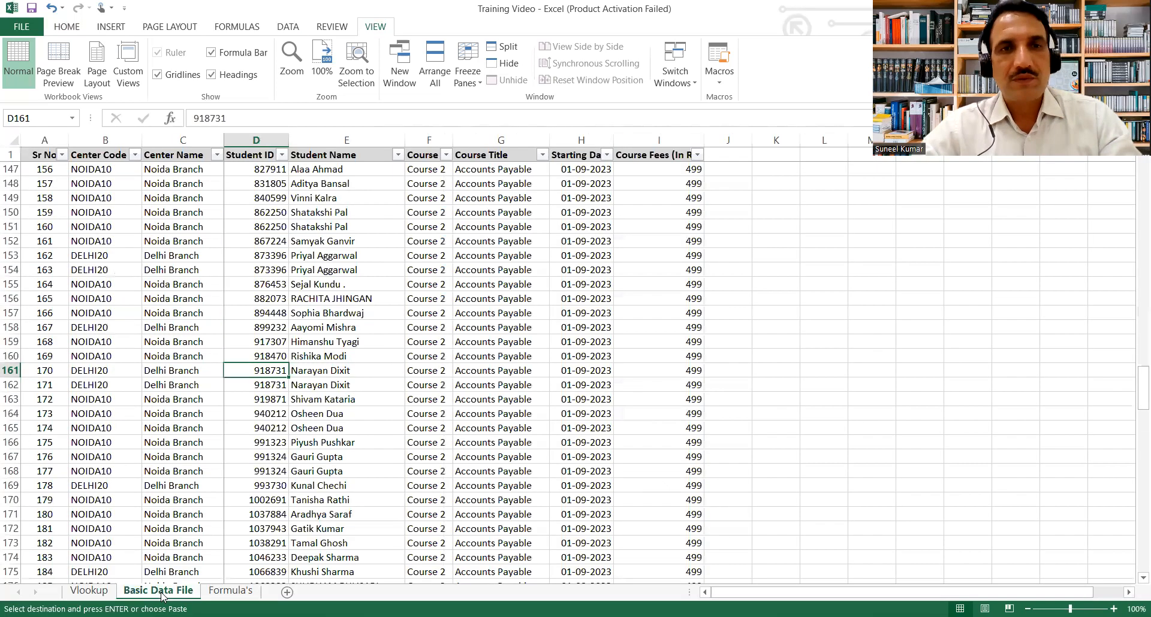
key(ctrl+f)
key(ctrl+v)
key(Return)
key(Escape)
key(Right)
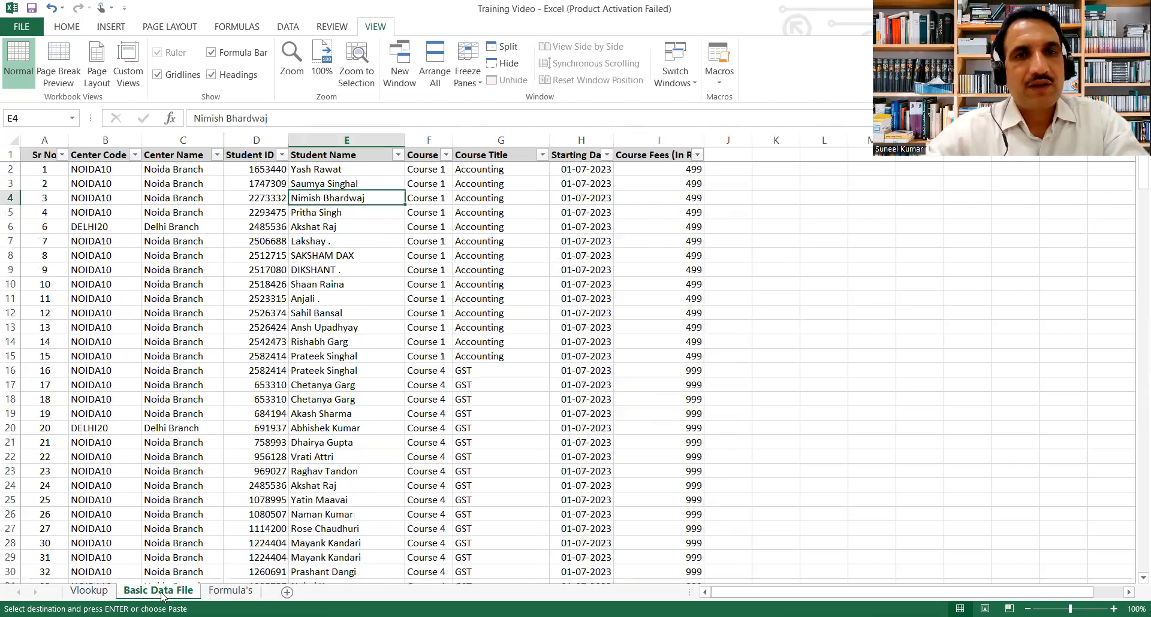
- Copy the student name text from cell E4 of the Basic Data File sheet into cell B2 of the Vlookup sheet
key(F2)
key(ctrl+shift+Left)
key(ctrl+shift+Left)
key(Return)
key(ctrl+Page_Up)
key(F2)
key(ctrl+v)
key(Return)
key(Up)
- Search the Basic Data File sheet for the Student ID in cell A3 of the Vlookup sheet
key(Left)
key(Down)
key(Down)
key(Up)
key(ctrl+c)
key(ctrl+Page_Down)
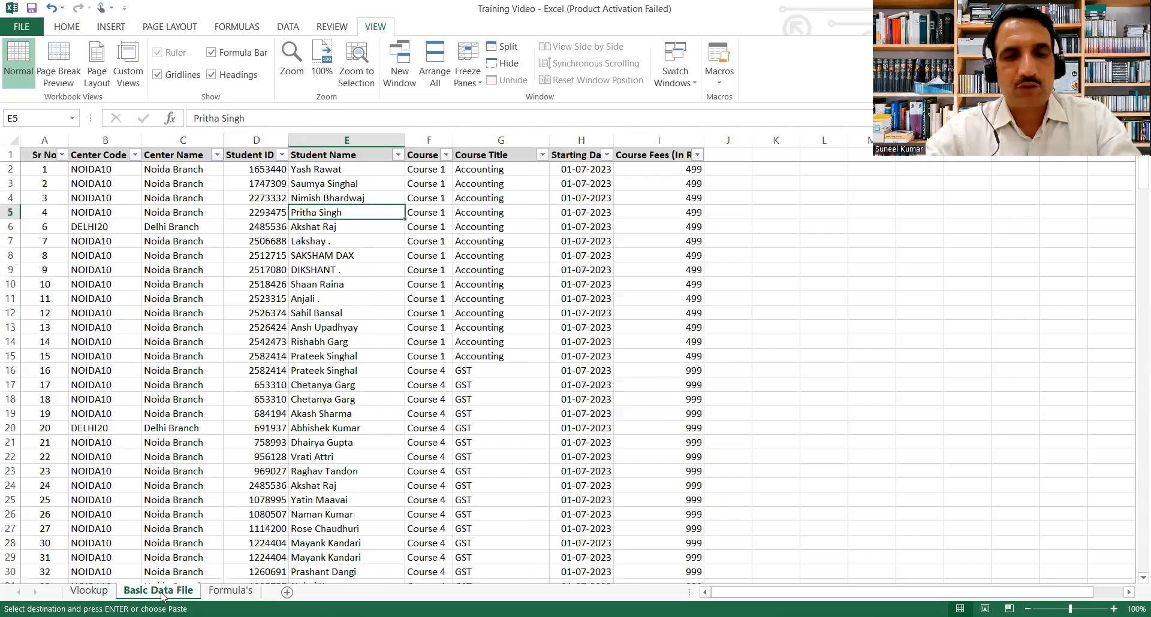
key(ctrl+f)
key(ctrl+v)
key(Return)
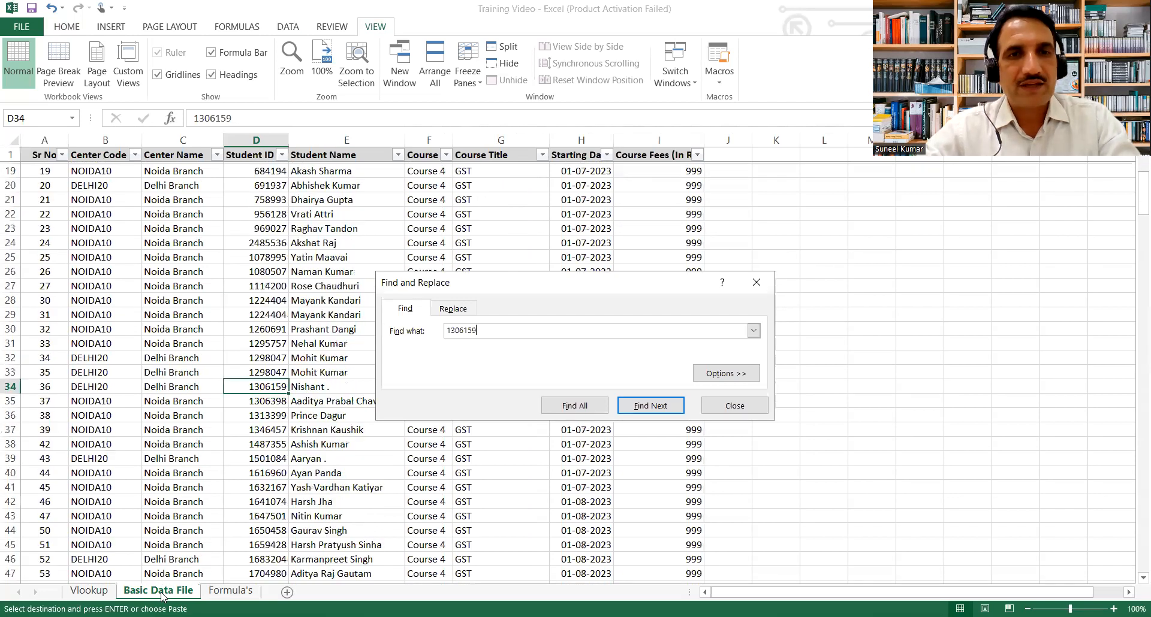
- Copy the student name text from cell E34 of the Basic Data File sheet into cell B3 of the Vlookup sheet
key(Escape)
key(Right)
key(F2)
key(ctrl+shift+Left)
key(ctrl+shift+Left)
key(ctrl+c)
key(Return)
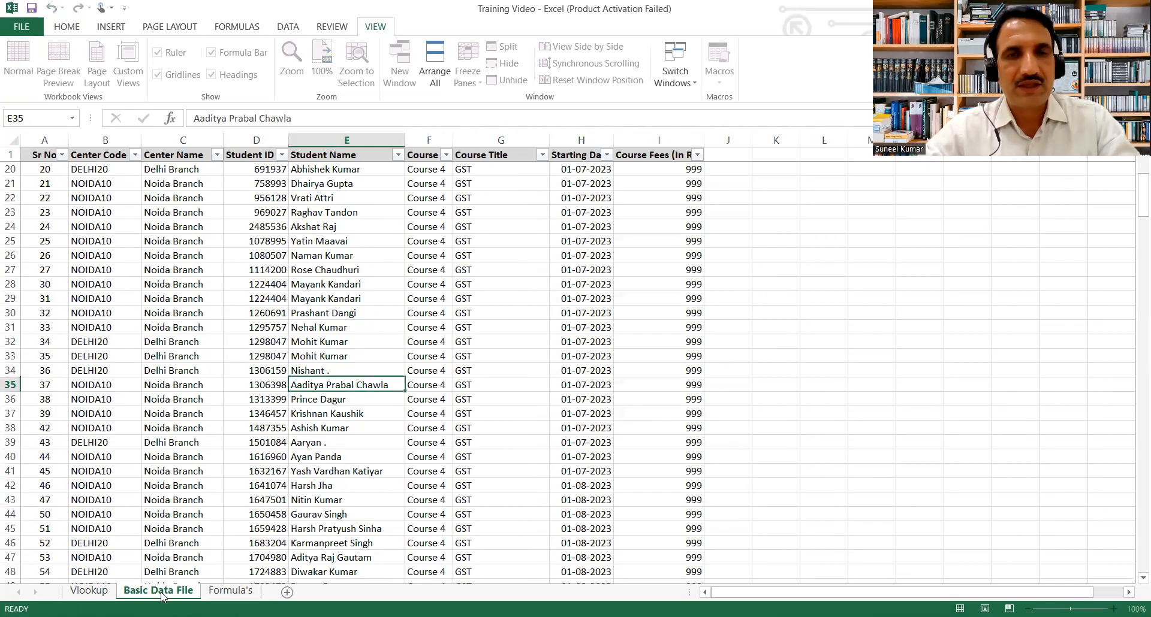
key(ctrl+Page_Up)
key(Right)
key(ctrl+v)
key(Down)
key(Left)
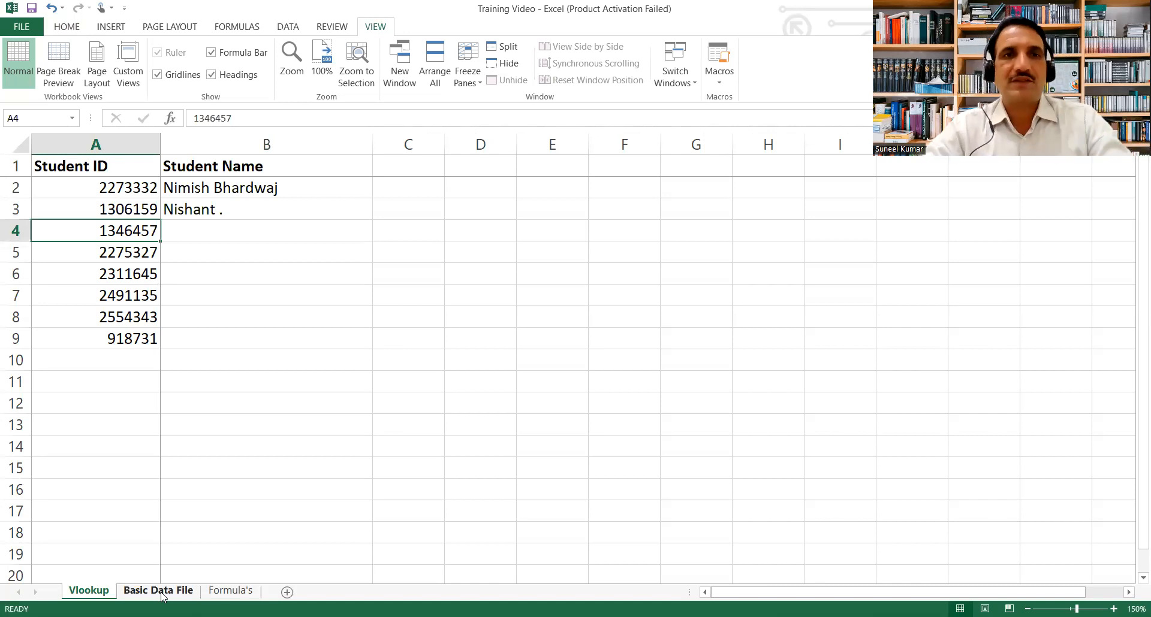
- Copy the Student Name header from cell B1 into cell C1 of the Vlookup sheet
key(Up)
key(Up)
key(Up)
key(Right)
key(ctrl+c)
key(Right)
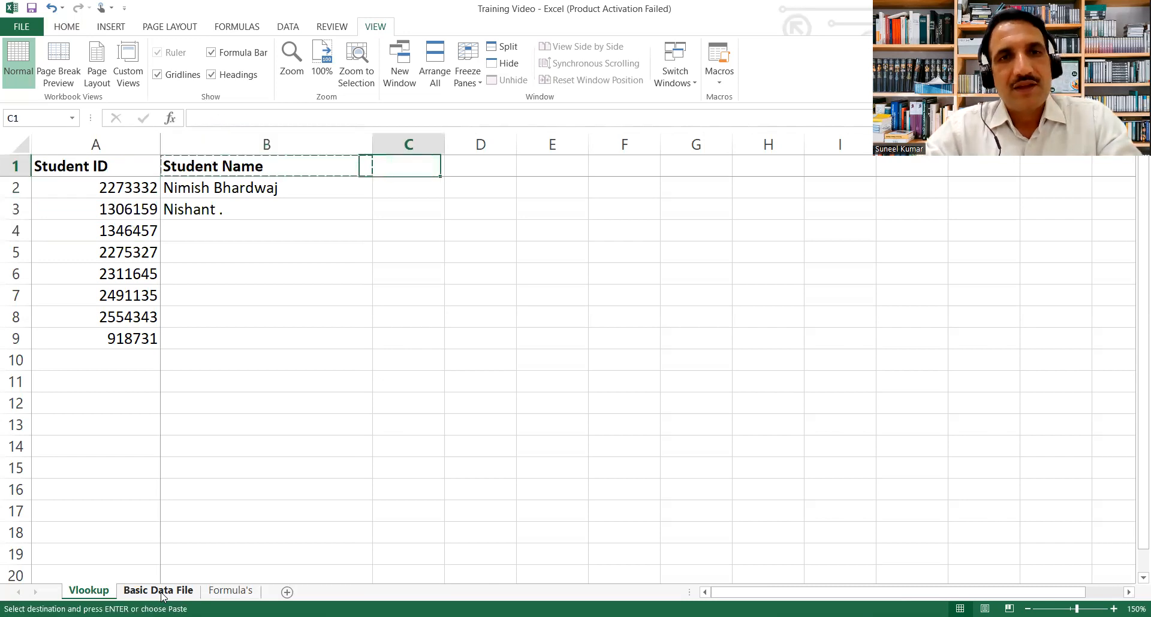
key(Return)
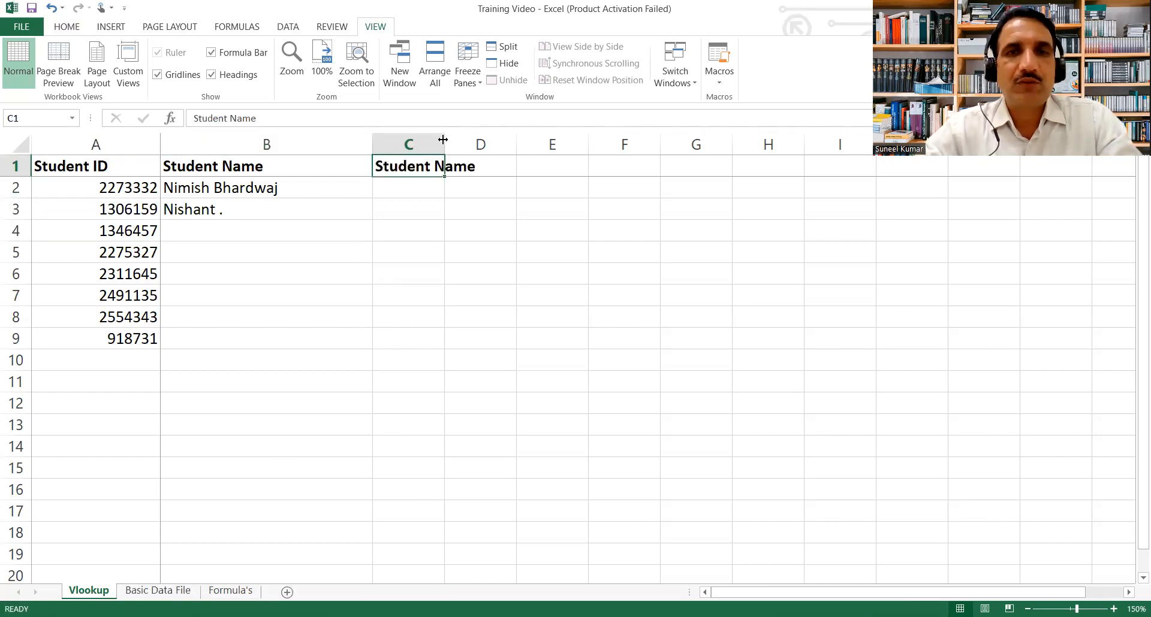
- Change the header in C1 to "Student Name (Vlookup)" and widen column C to fit it
drag(443, 144, 507, 144)
key(F2)
text((Vlook)
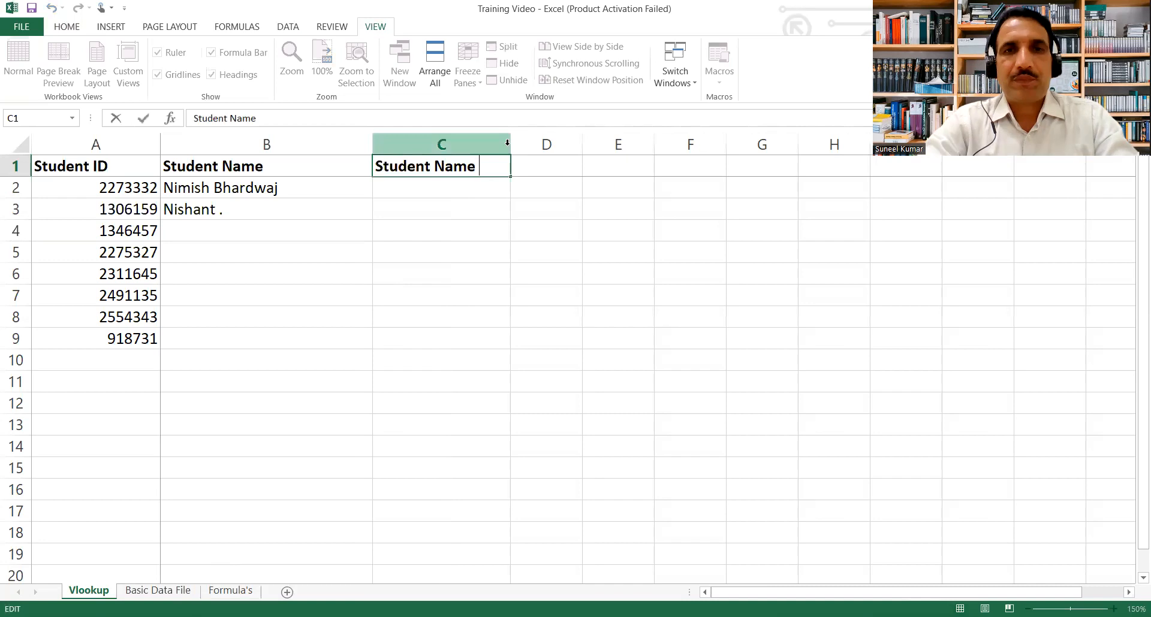
text(up))
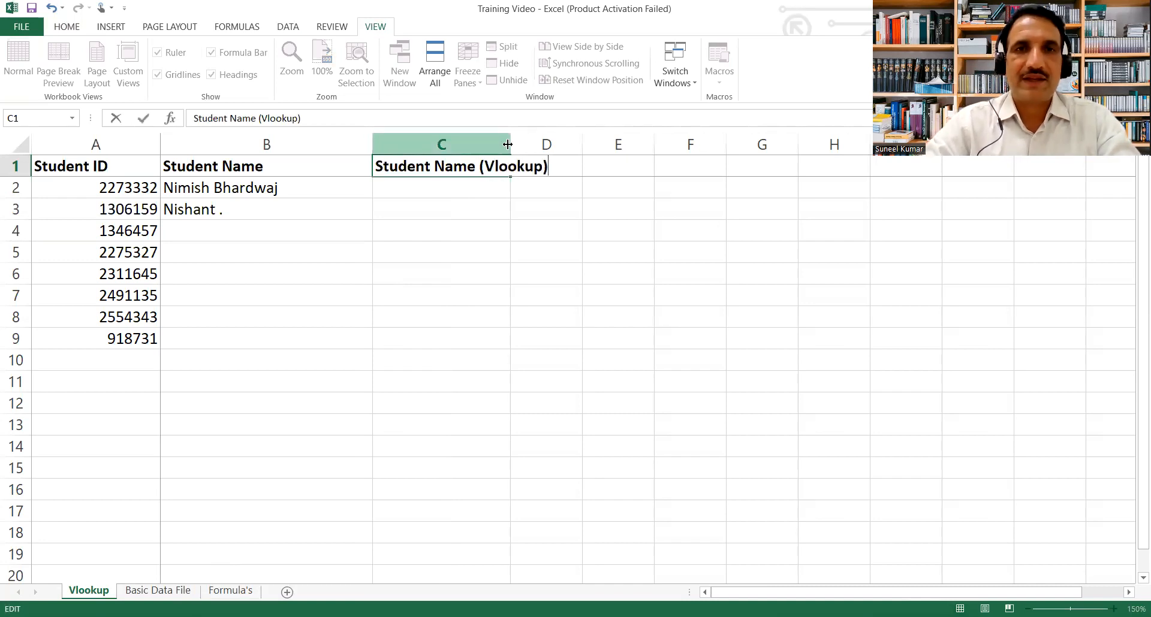
key(Return)
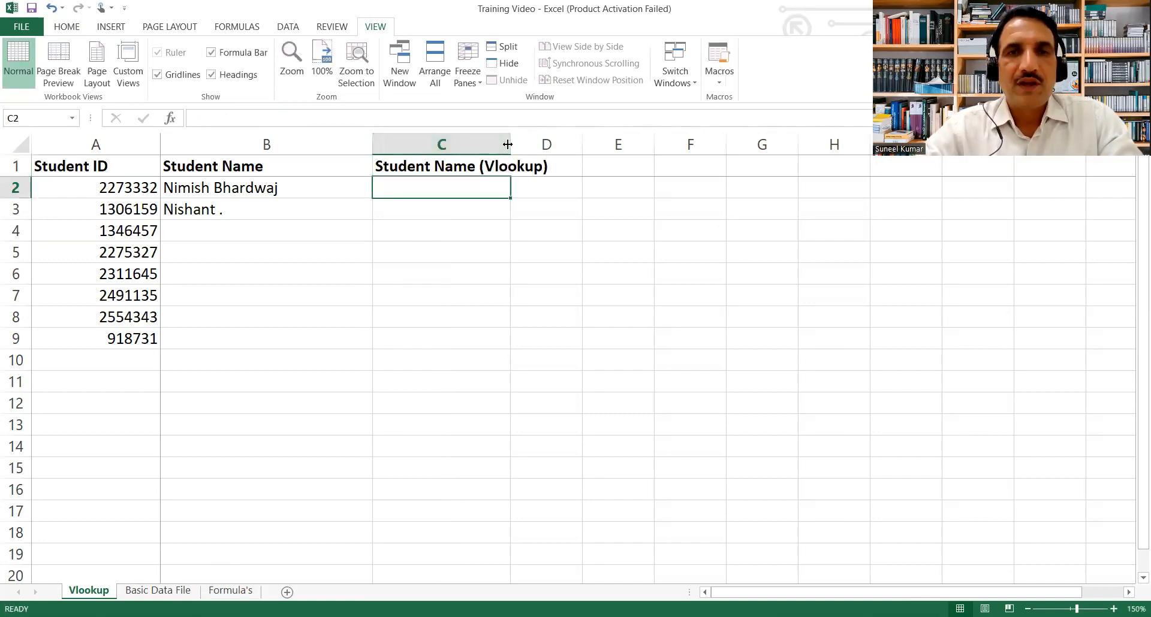
double_click(508, 144)
- Begin a VLOOKUP formula in cell C2 with A2 as the lookup value
text(=)
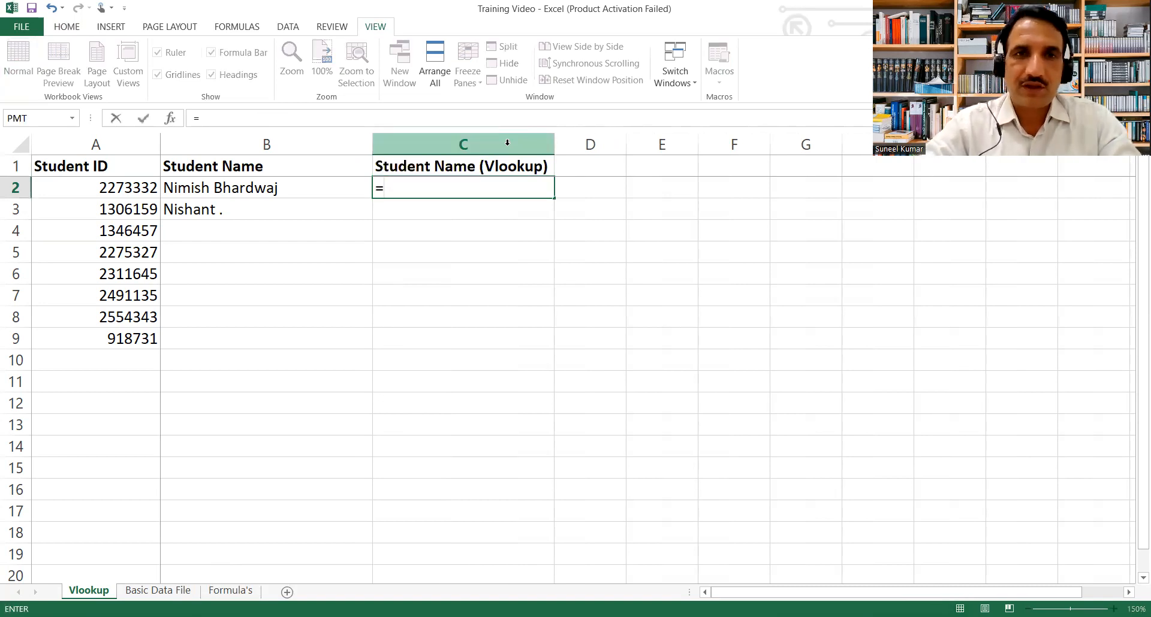
text(vlooku)
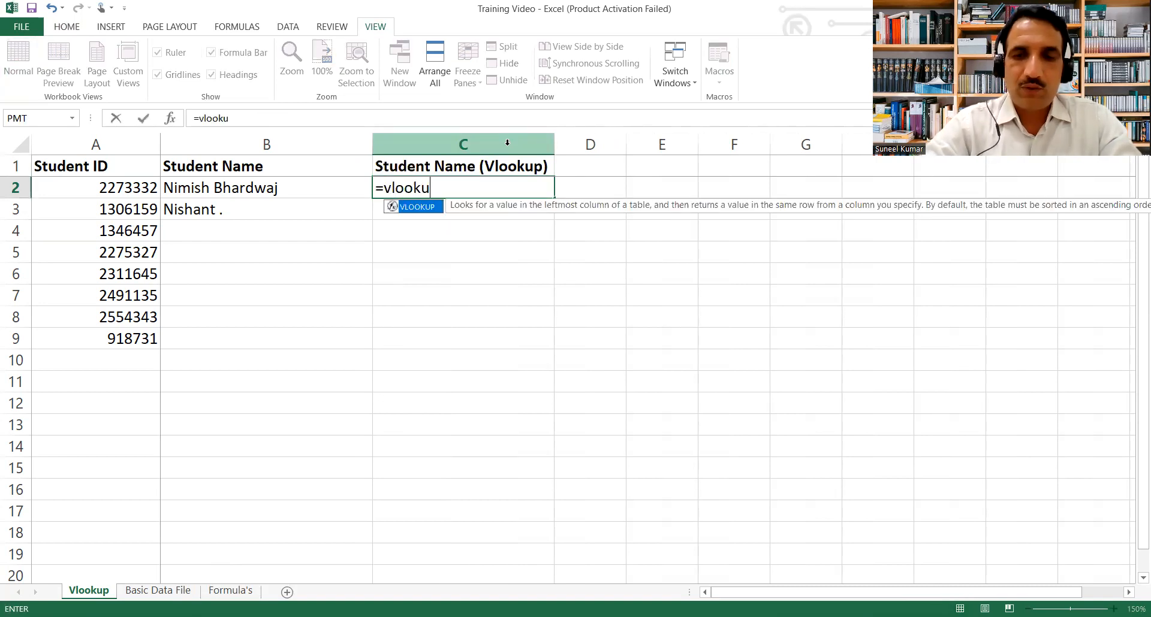
text(p()
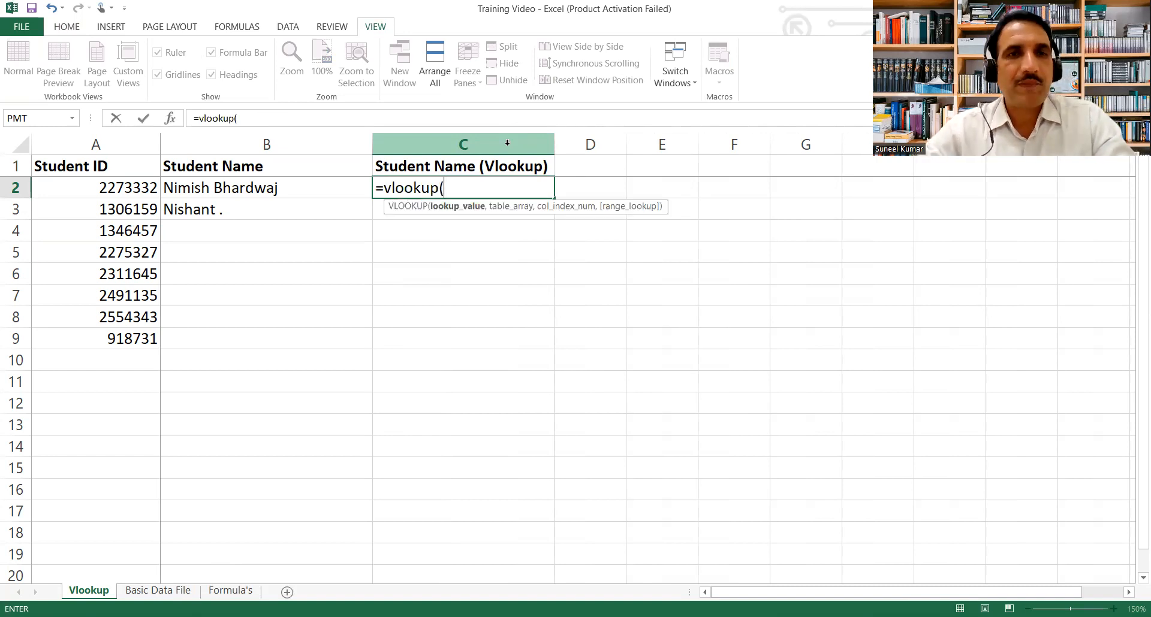
key(Left)
key(Left)
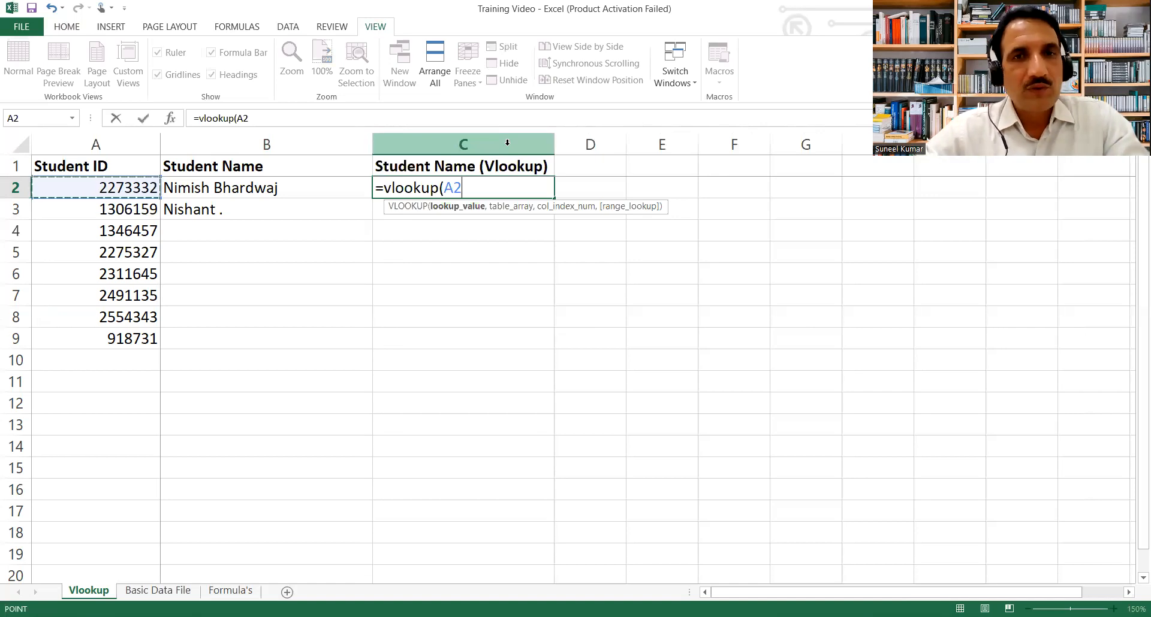
text(,)
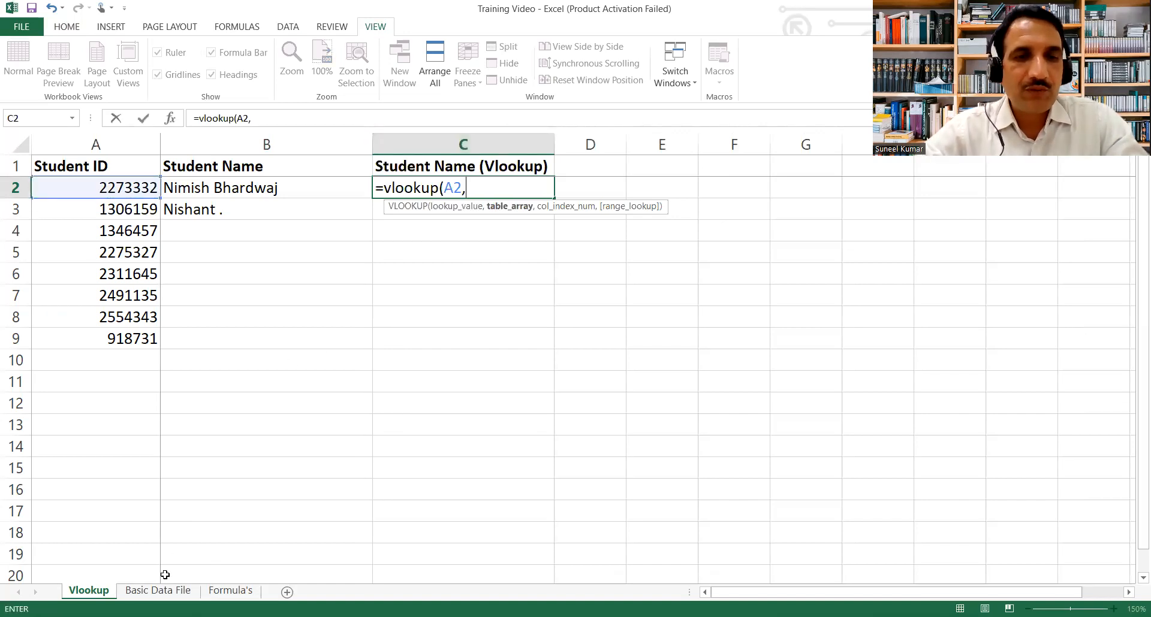
- Complete the VLOOKUP with columns D:E of the Basic Data File sheet as table array, column index 2 and FALSE for exact match
click(154, 592)
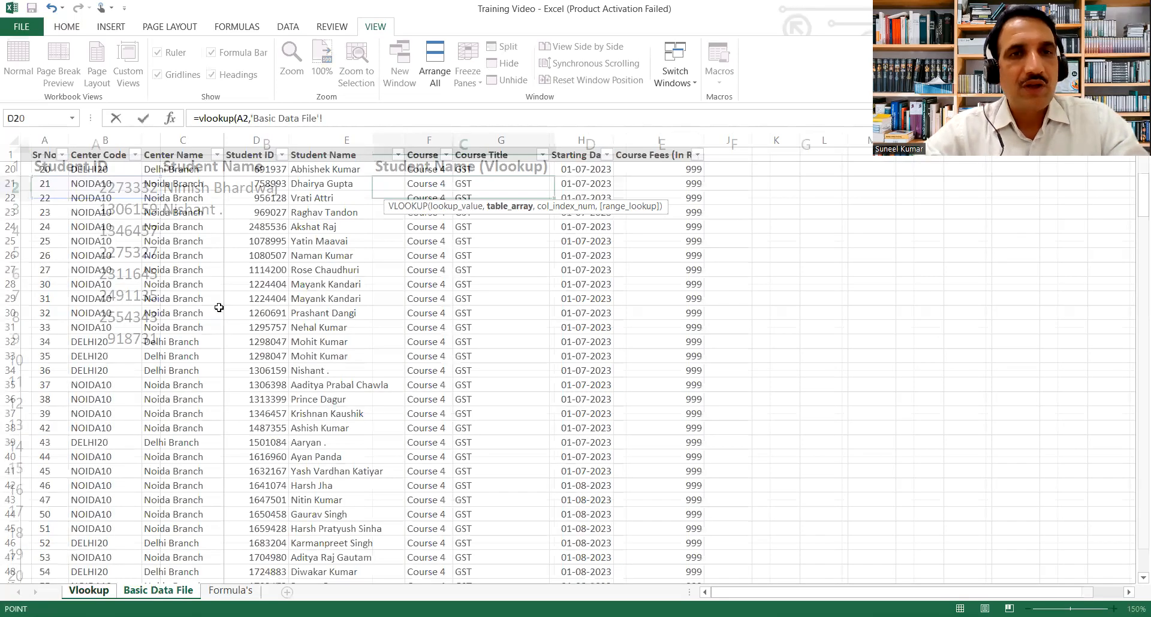
click(266, 140)
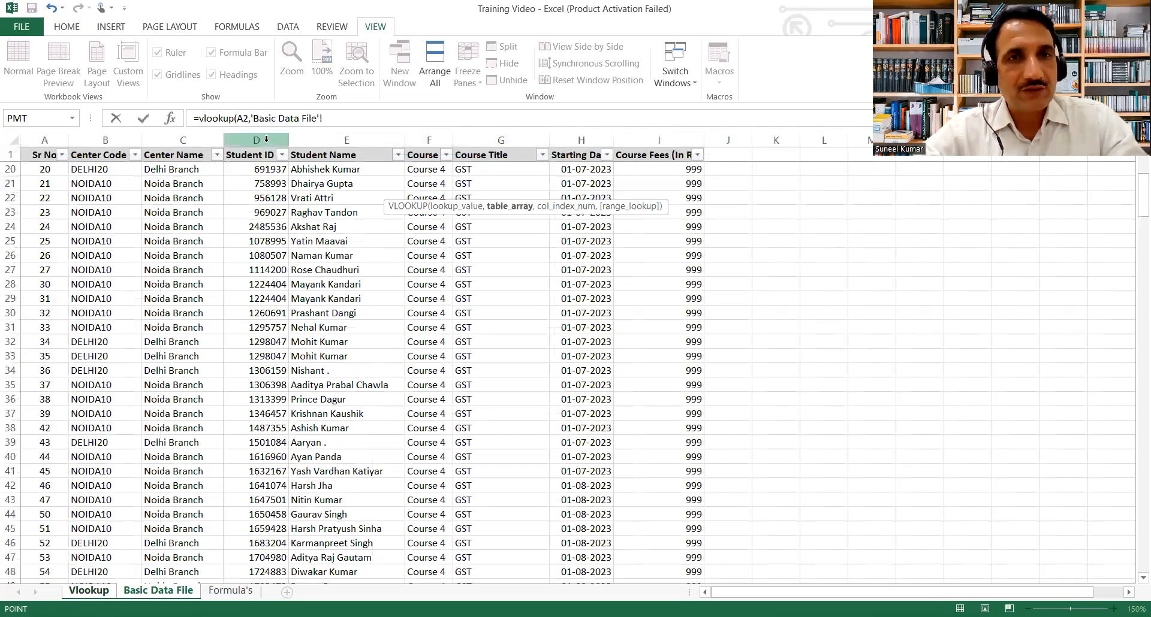
drag(266, 139, 300, 140)
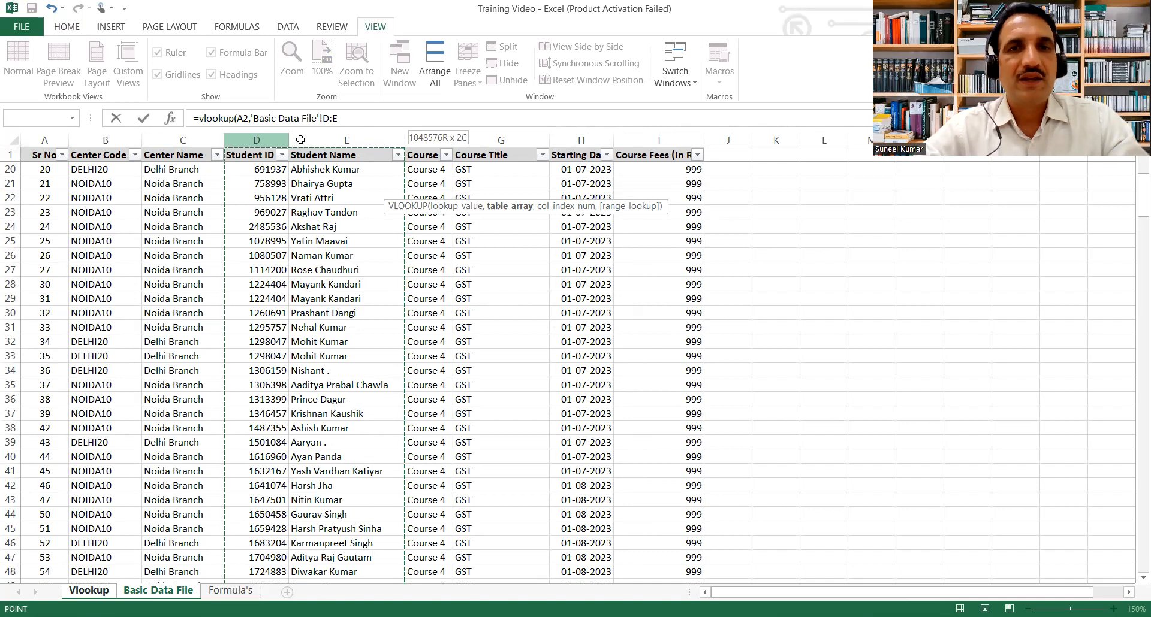
drag(301, 140, 300, 139)
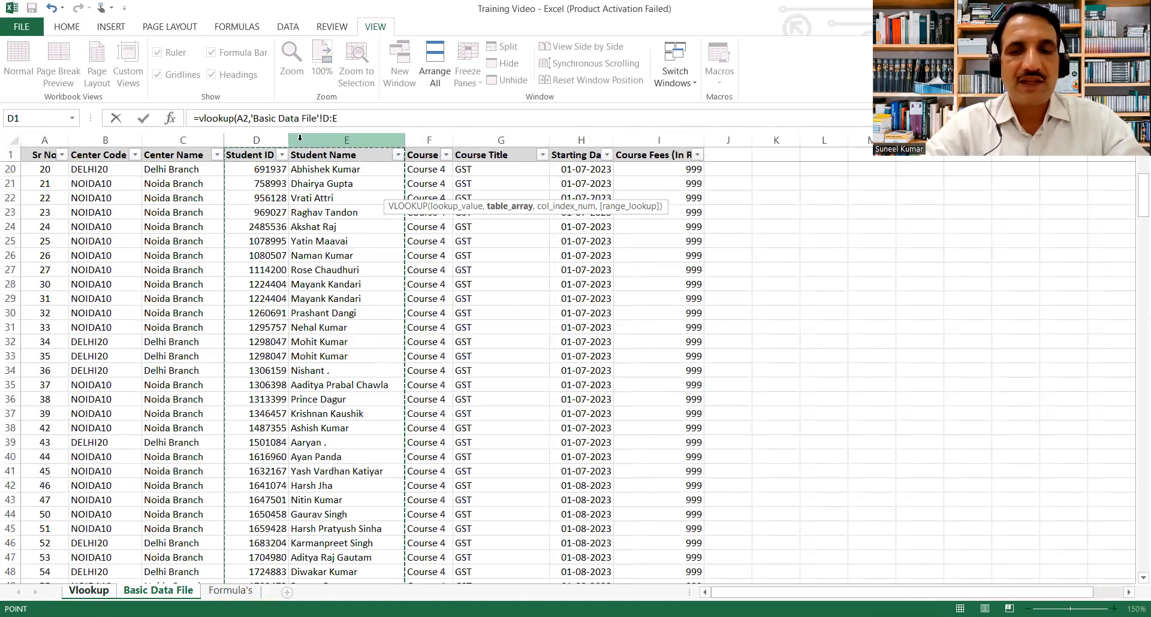
text(,2)
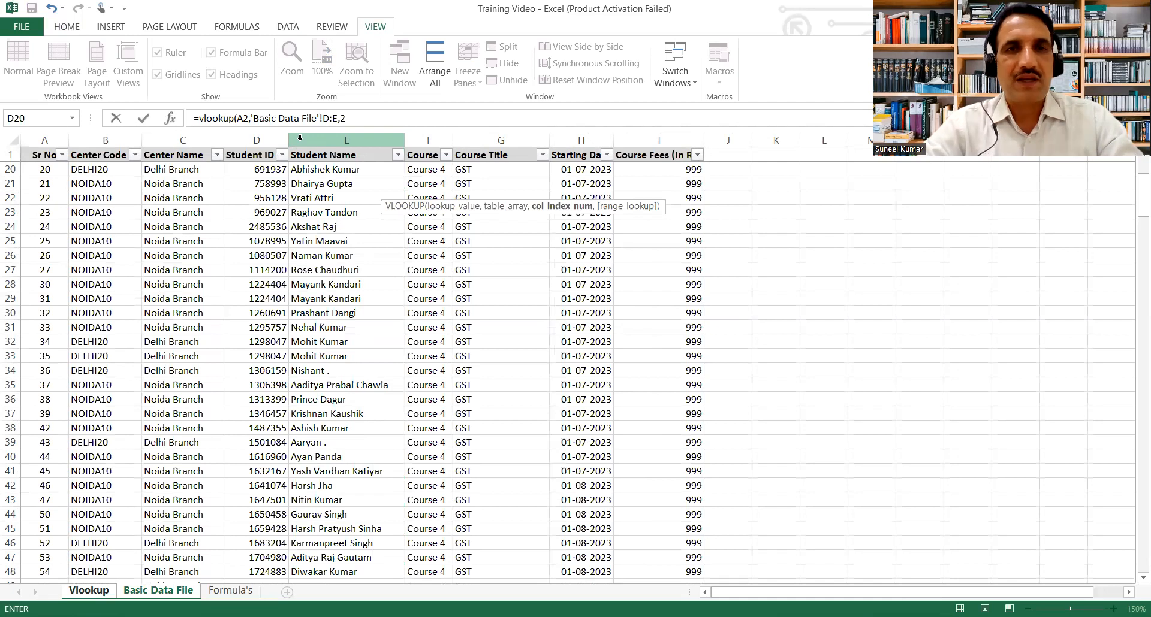
text(,false)
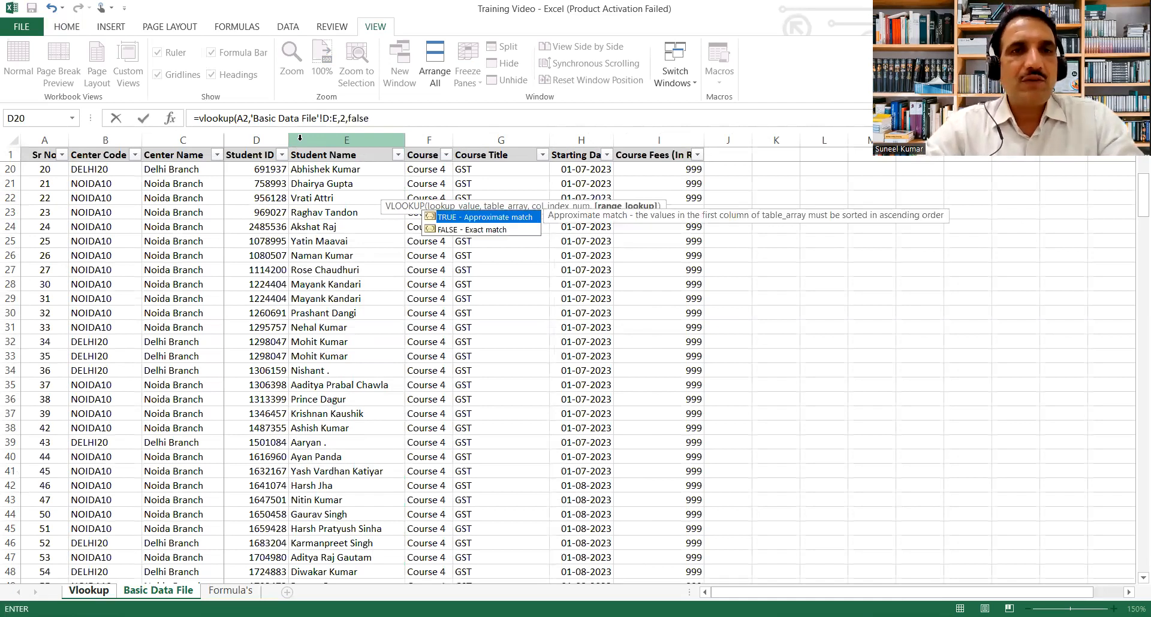
key(Return)
key(ctrl+c)
key(shift+Down)
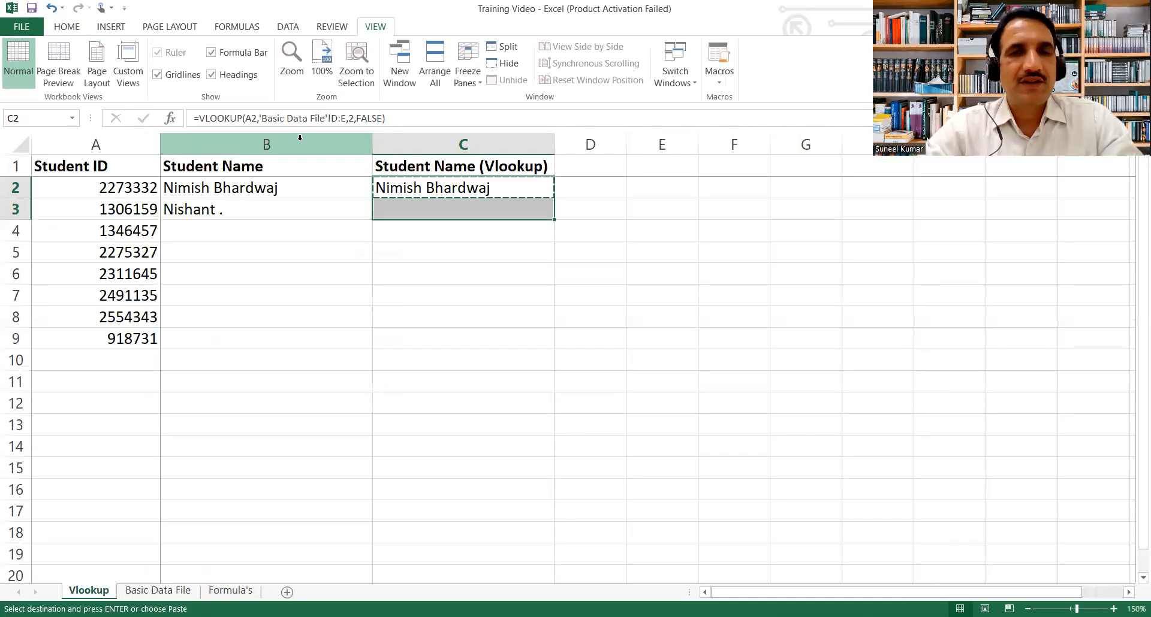
key(shift+Up)
key(Escape)
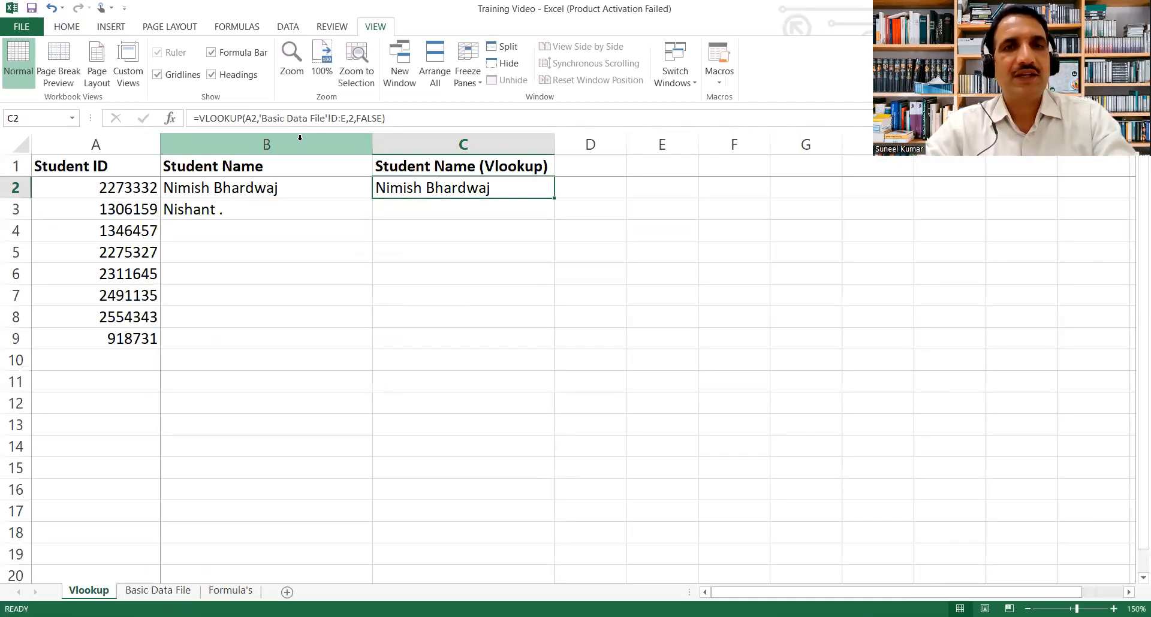
key(F2)
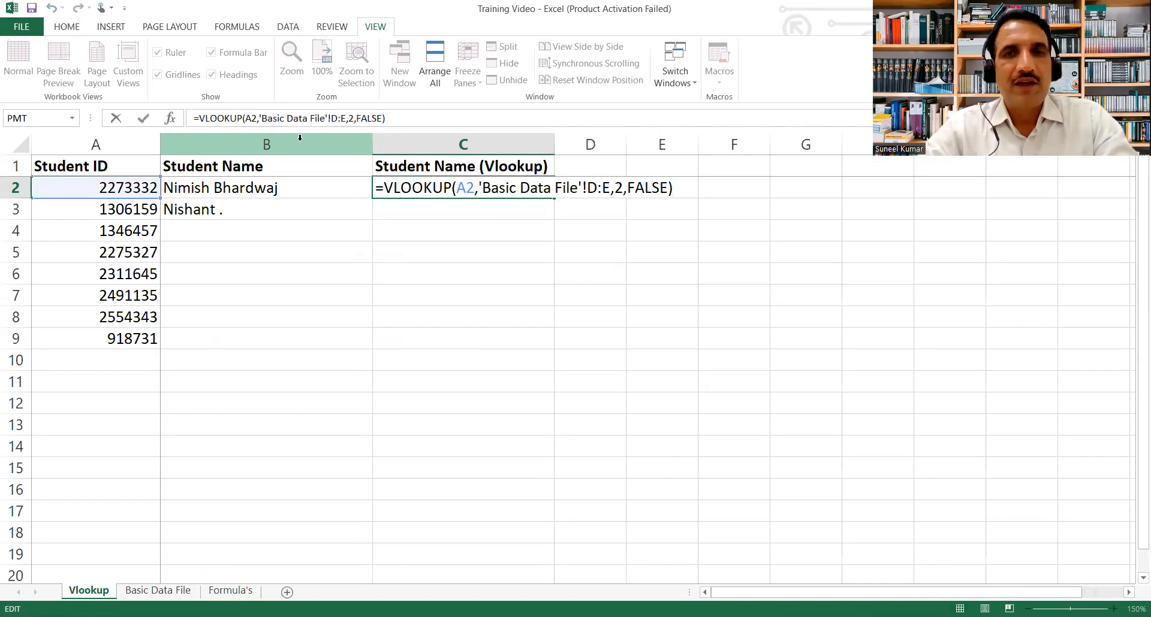
key(Escape)
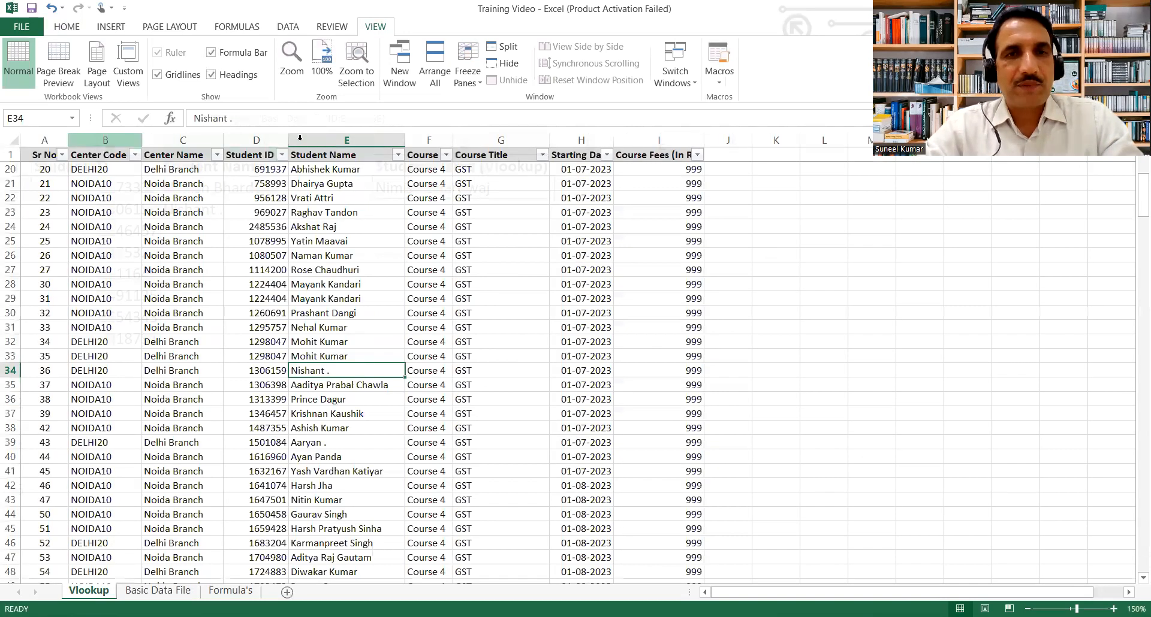
- Insert a new column before Student Name in the Basic Data File sheet and enter "asdf" as its header in E1
key(ctrl+Up)
key(ctrl+Right)
key(Left)
key(Left)
key(Left)
key(Left)
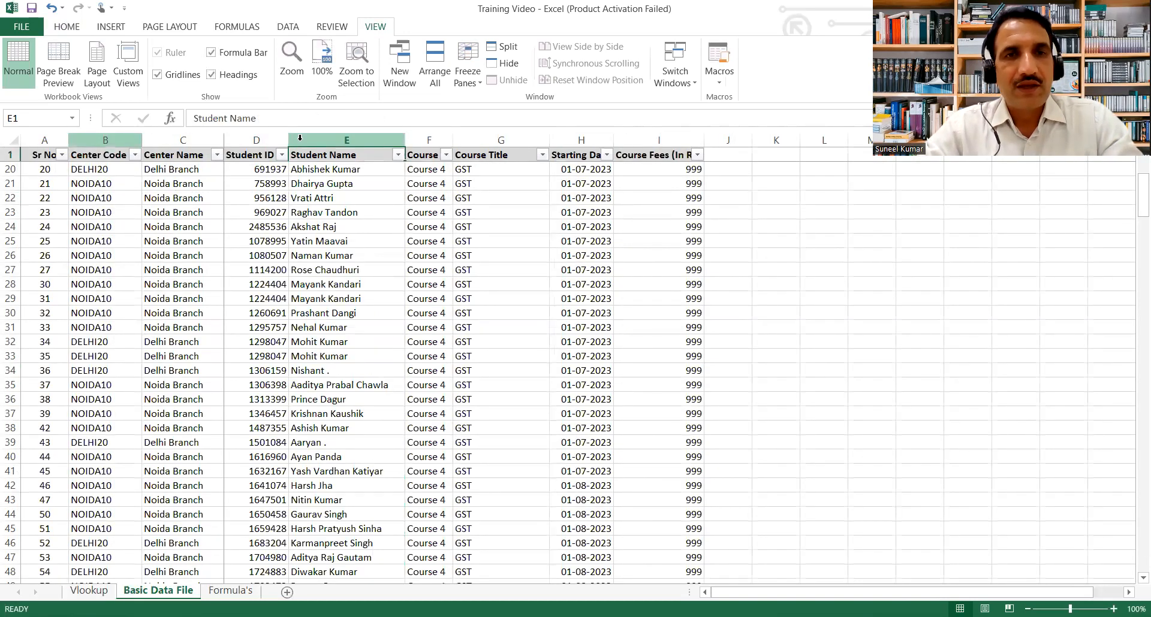
click(300, 138)
key(ctrl+shift+plus)
text(asdf)
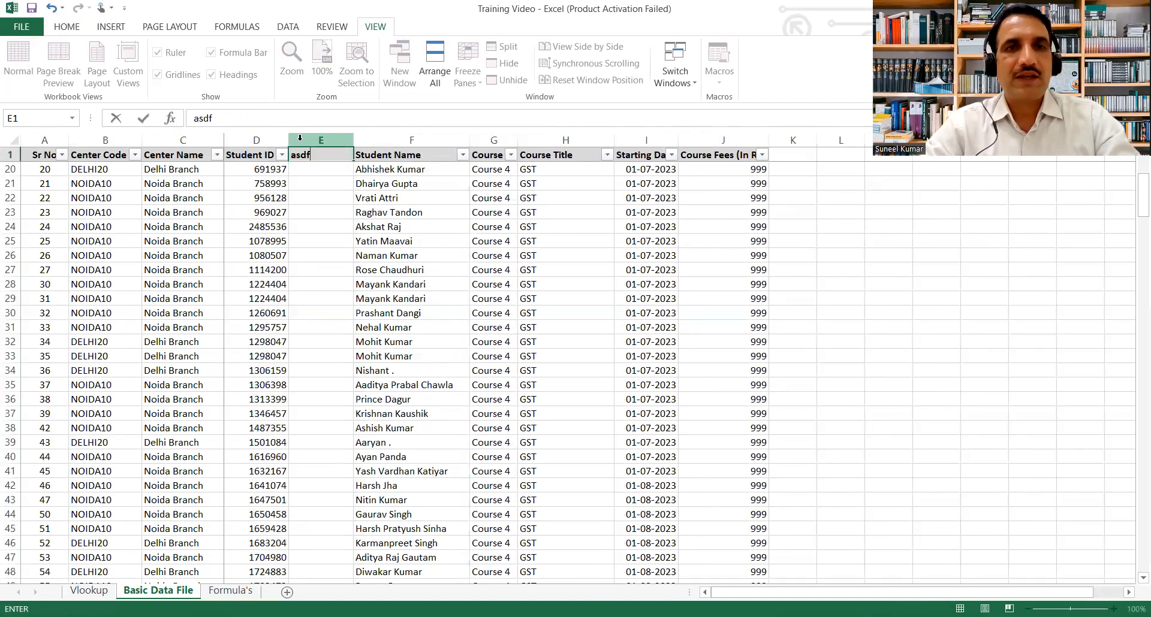
key(Return)
key(Up)
key(Right)
key(Down)
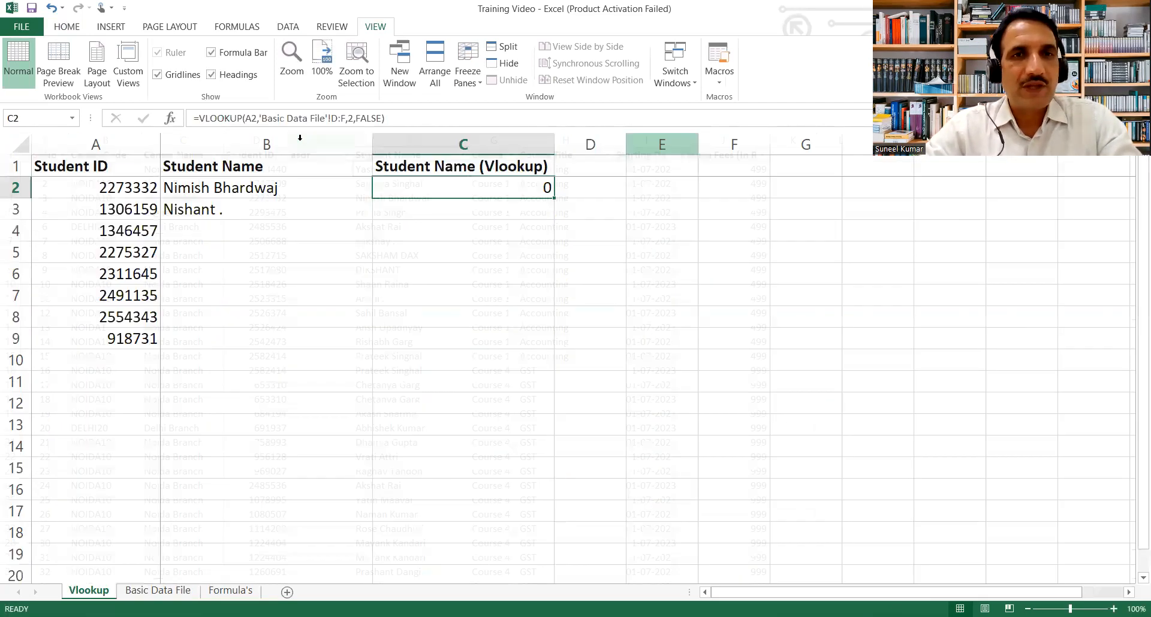
- Change the column index number in the VLOOKUP formula in cell C2 of the Vlookup sheet to 3
key(F2)
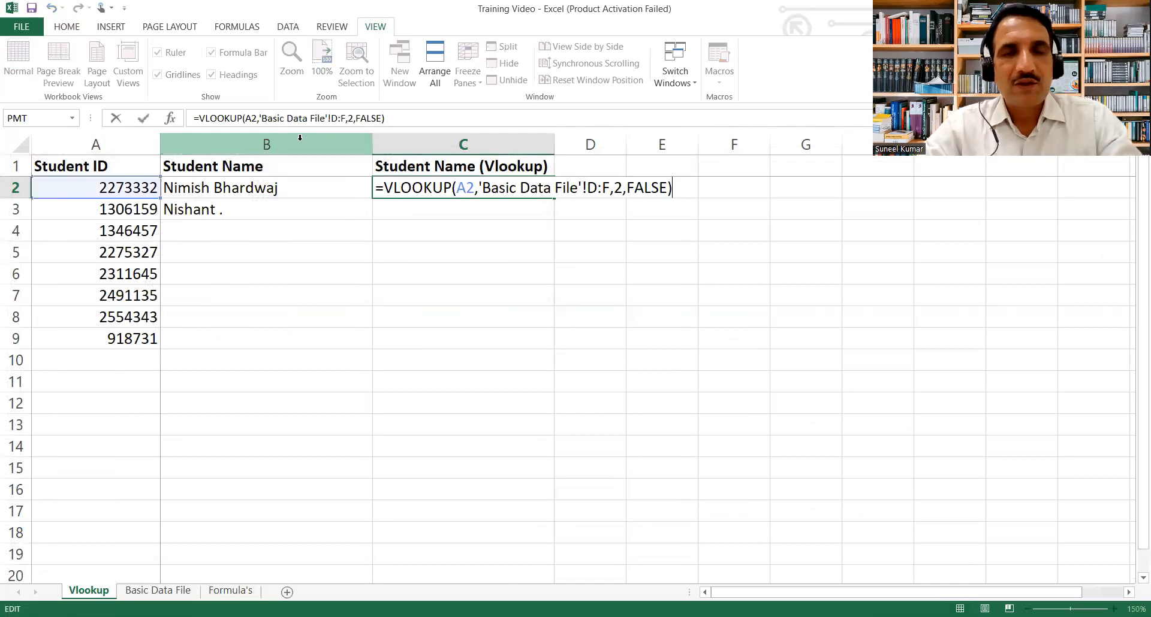
key(Left)
key(Left)
key(Left)
key(Left)
key(Left)
key(Left)
key(Left)
key(shift+Left)
text(3)
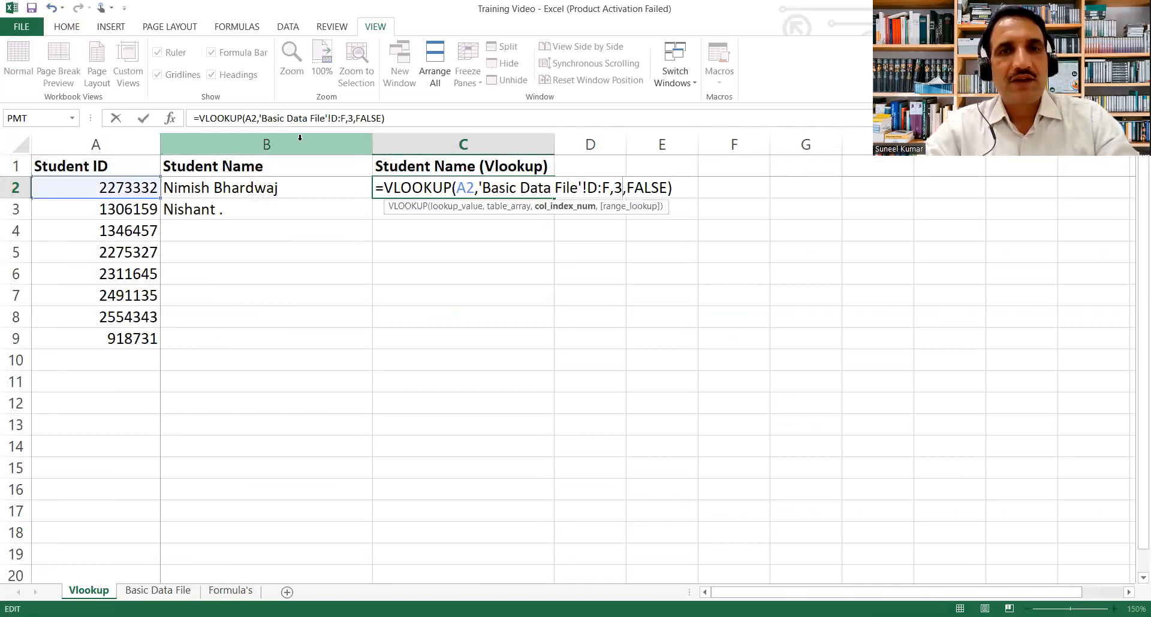
key(ctrl+Return)
- Copy the VLOOKUP formula from C2 down to cells C3:C9 in the Vlookup sheet
key(Down)
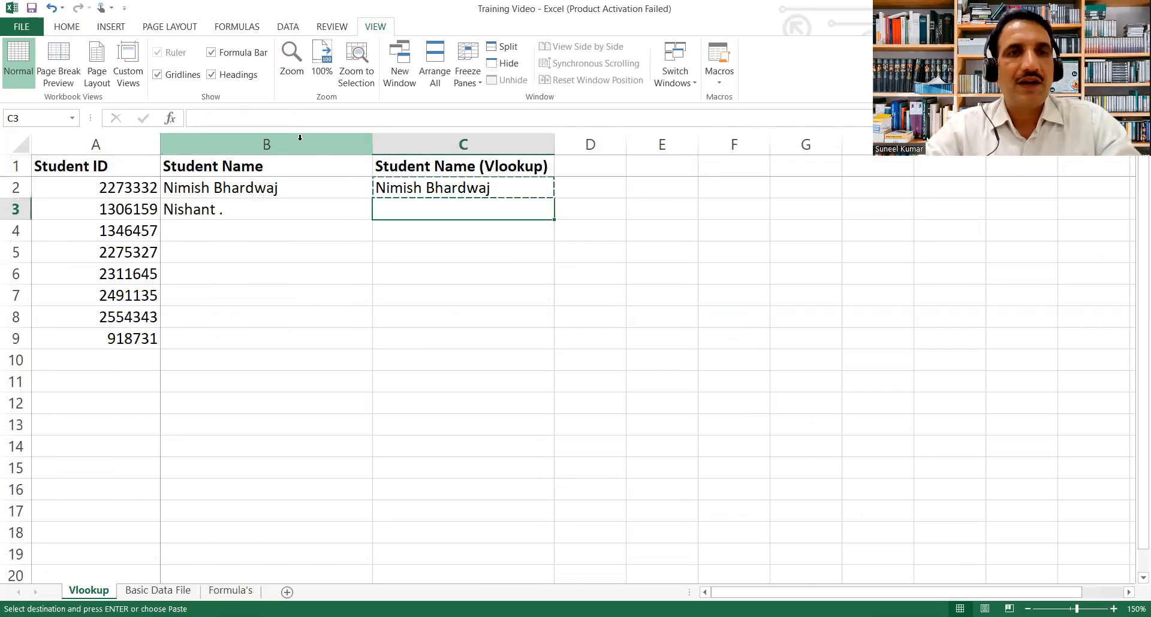
key(shift+Down)
key(shift+Down)
key(shift+Down)
key(shift+Down)
key(shift+Down)
key(shift+Down)
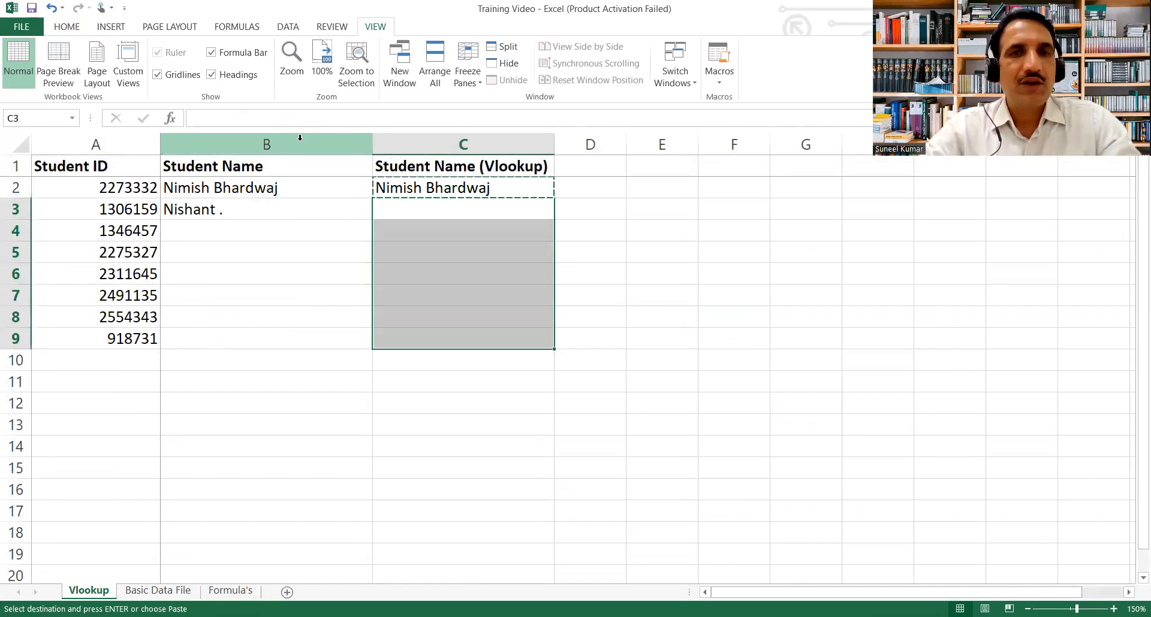
key(ctrl+v)
key(Escape)
key(Left)
key(Up)
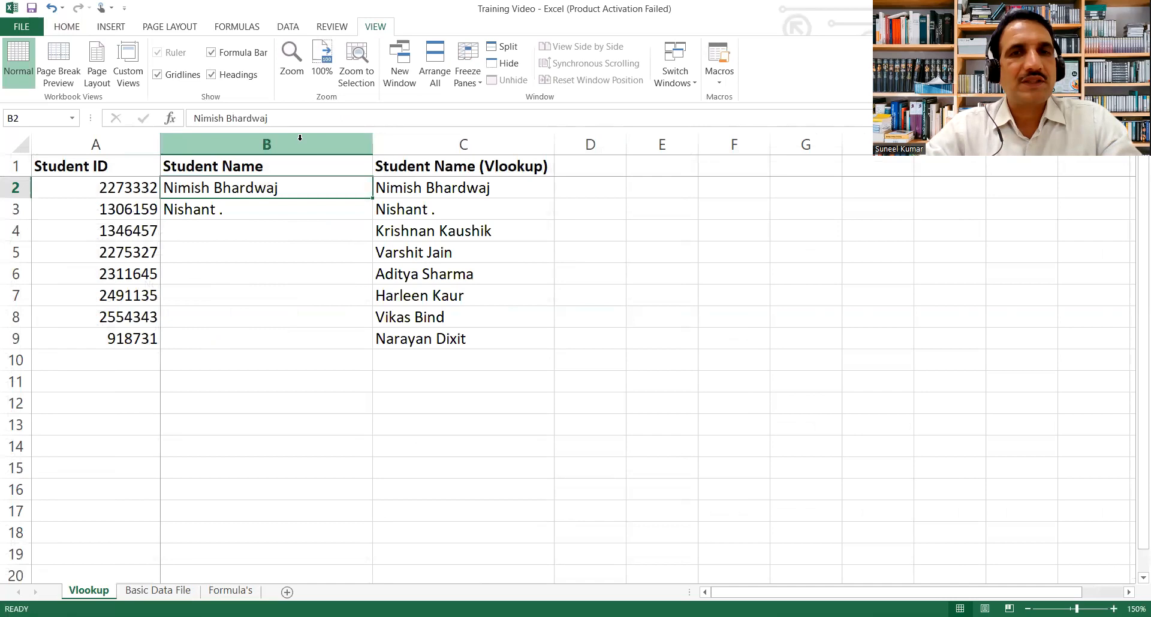
- Find the Student ID from cell A7 of the Vlookup sheet in the Basic Data File sheet
key(Right)
key(Down)
key(Down)
key(Down)
key(Down)
key(Down)
key(Down)
key(Left)
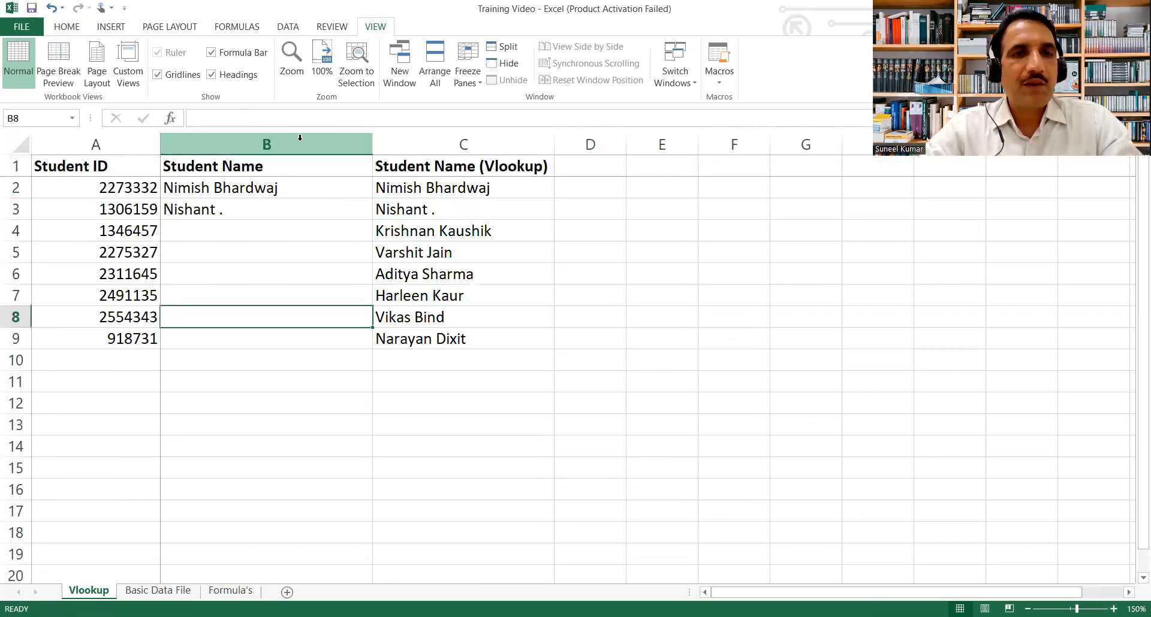
key(Left)
key(Up)
key(ctrl+c)
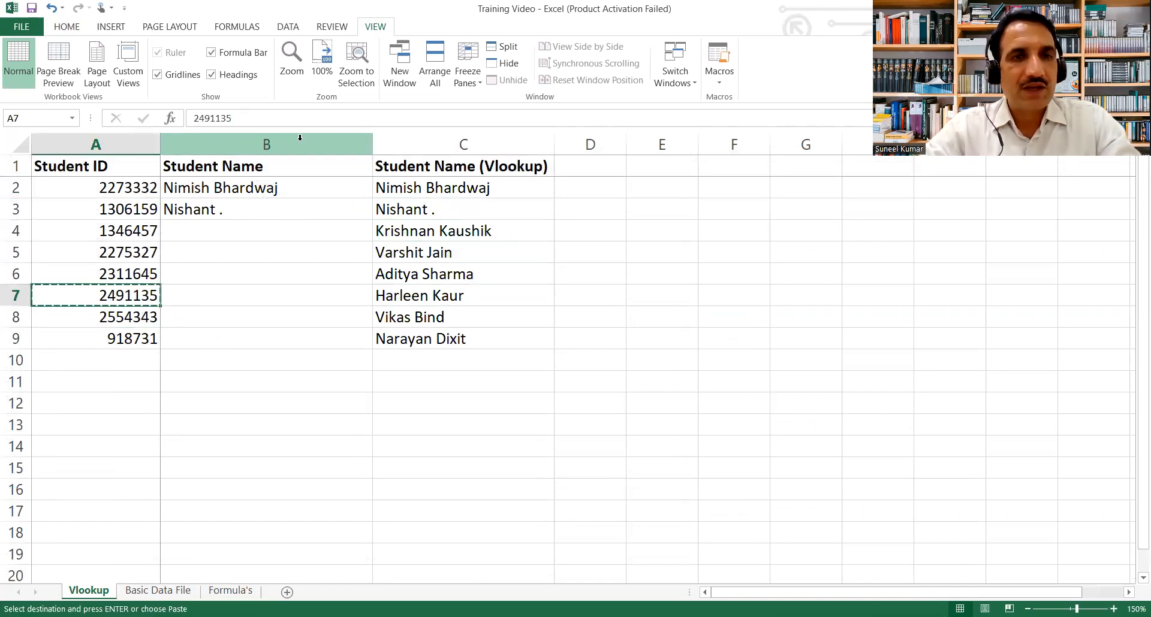
key(ctrl+Page_Down)
key(Down)
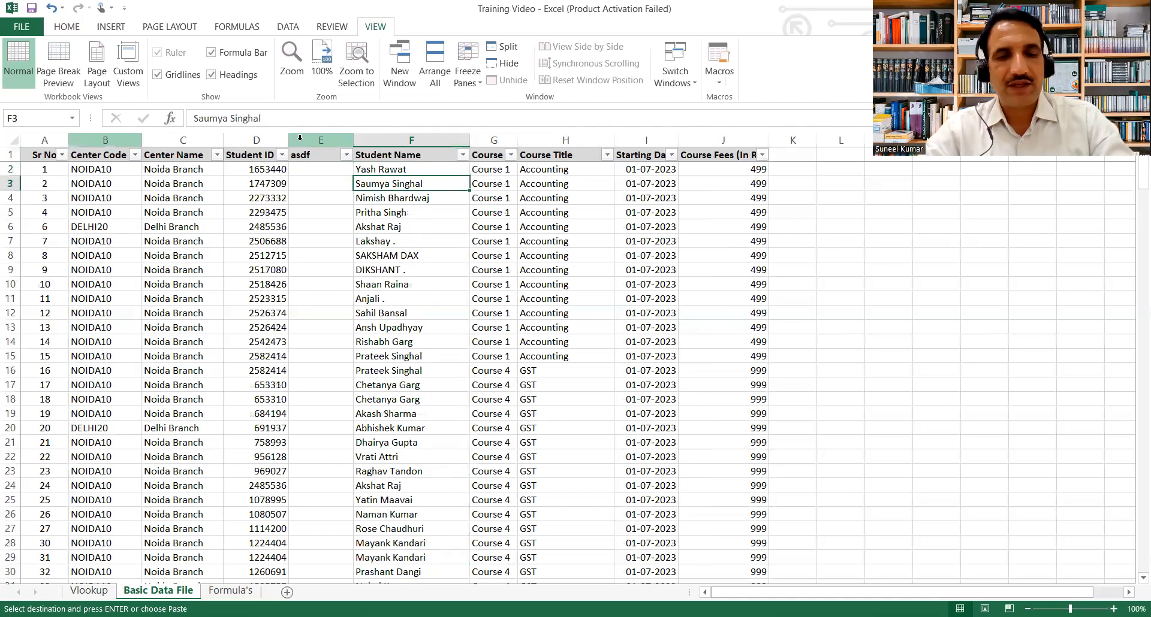
key(ctrl+f)
key(Return)
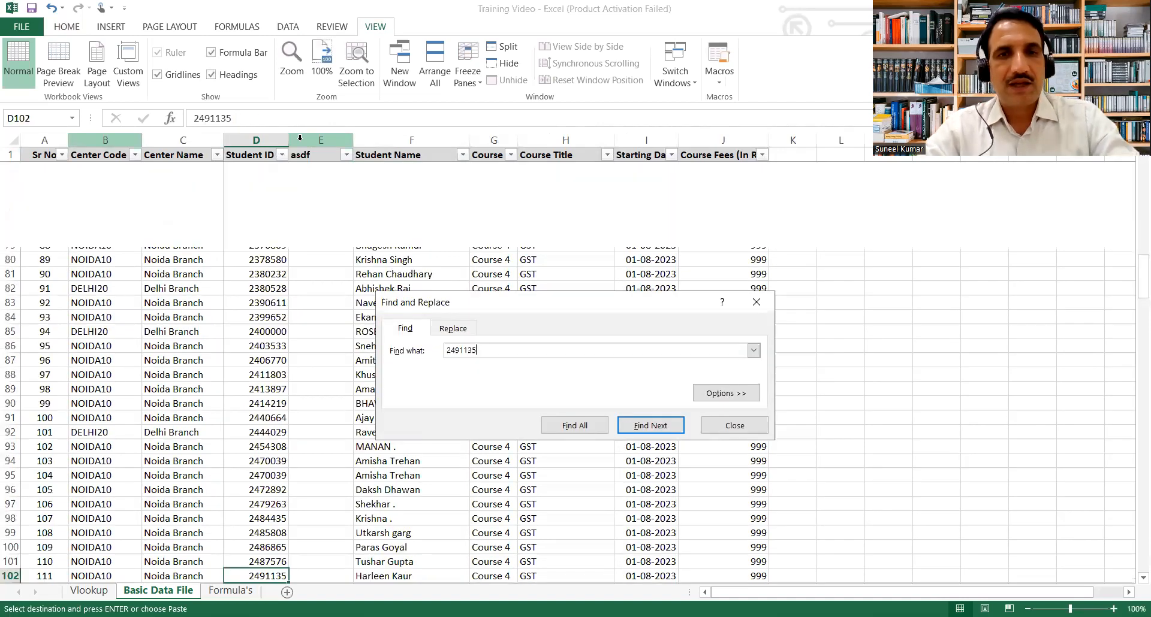
- Copy the matching student name from F102 of the Basic Data File sheet into cell B7 of the Vlookup sheet
key(Escape)
key(Right)
key(Right)
key(F2)
key(ctrl+shift+Left)
key(ctrl+shift+Left)
key(ctrl+c)
key(Return)
key(Up)
key(ctrl+Page_Up)
key(Right)
key(F2)
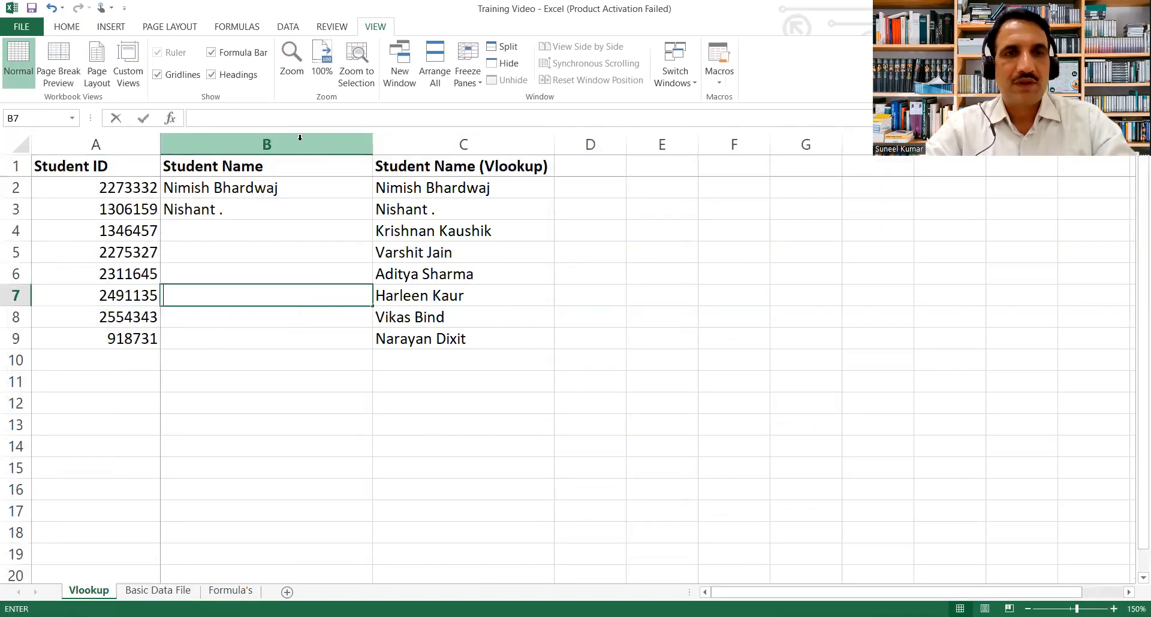
key(ctrl+v)
key(Right)
- Check the manually entered name in B7 and the VLOOKUP formula in C2 against the Basic Data File records
key(Left)
key(Right)
key(Up)
key(Up)
key(Up)
key(Up)
key(Up)
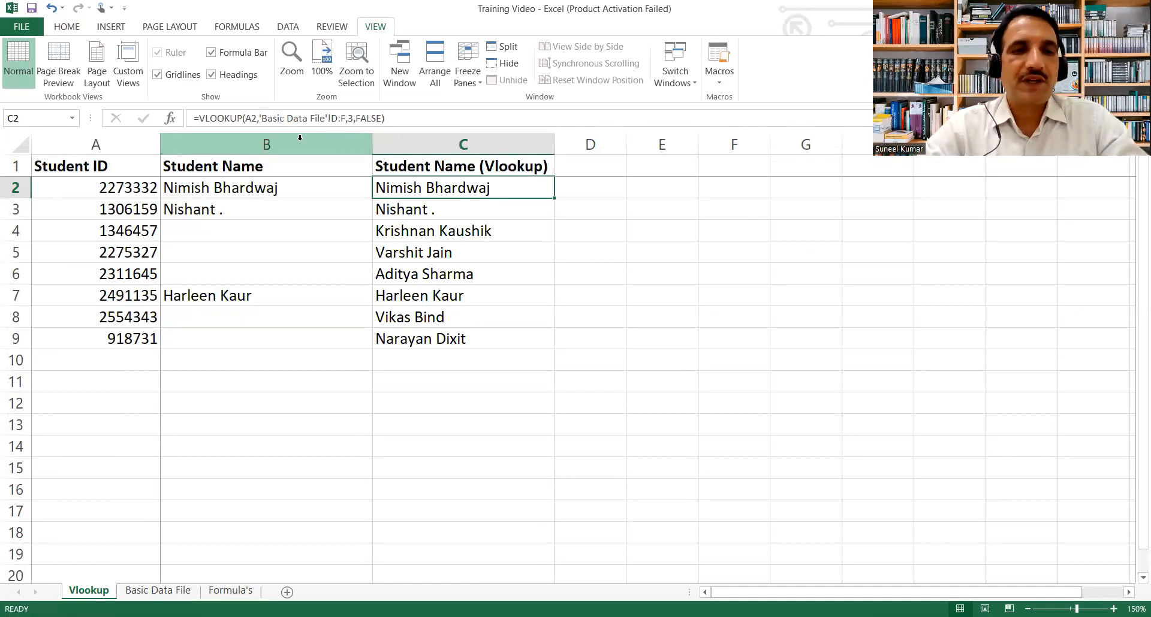
key(ctrl+Page_Down)
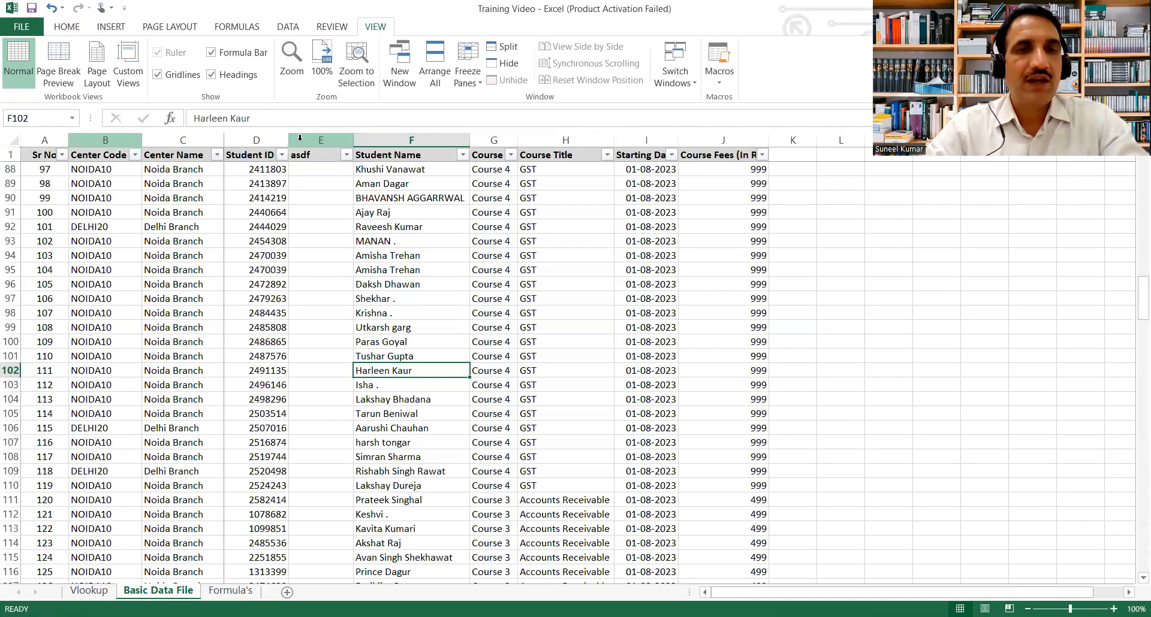
key(ctrl+Page_Up)
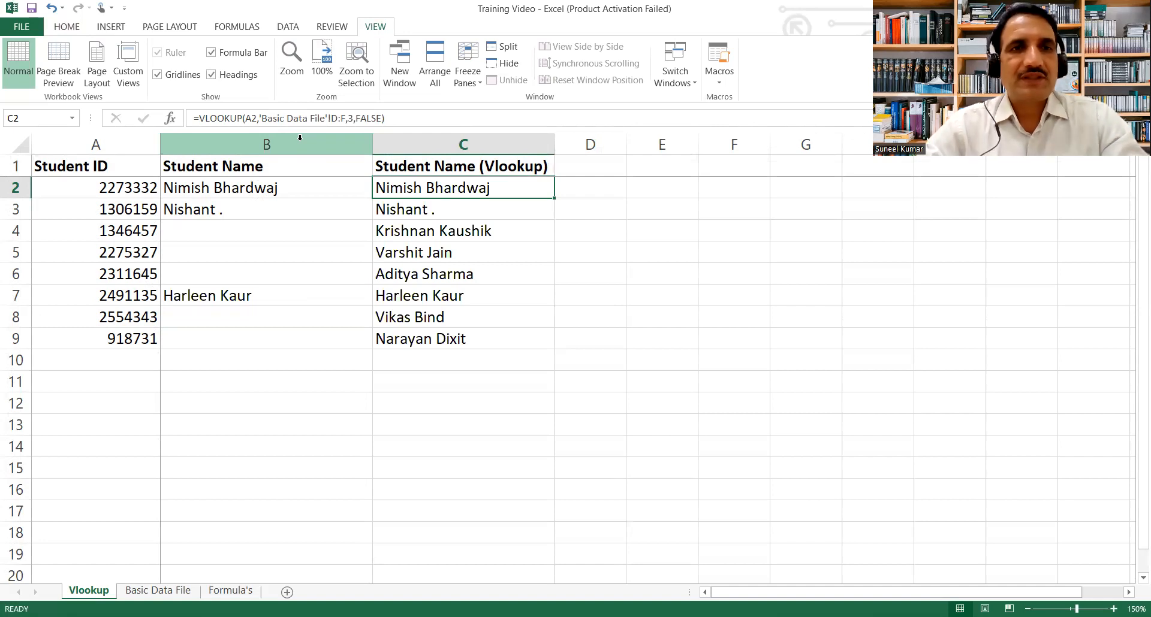
key(Up)
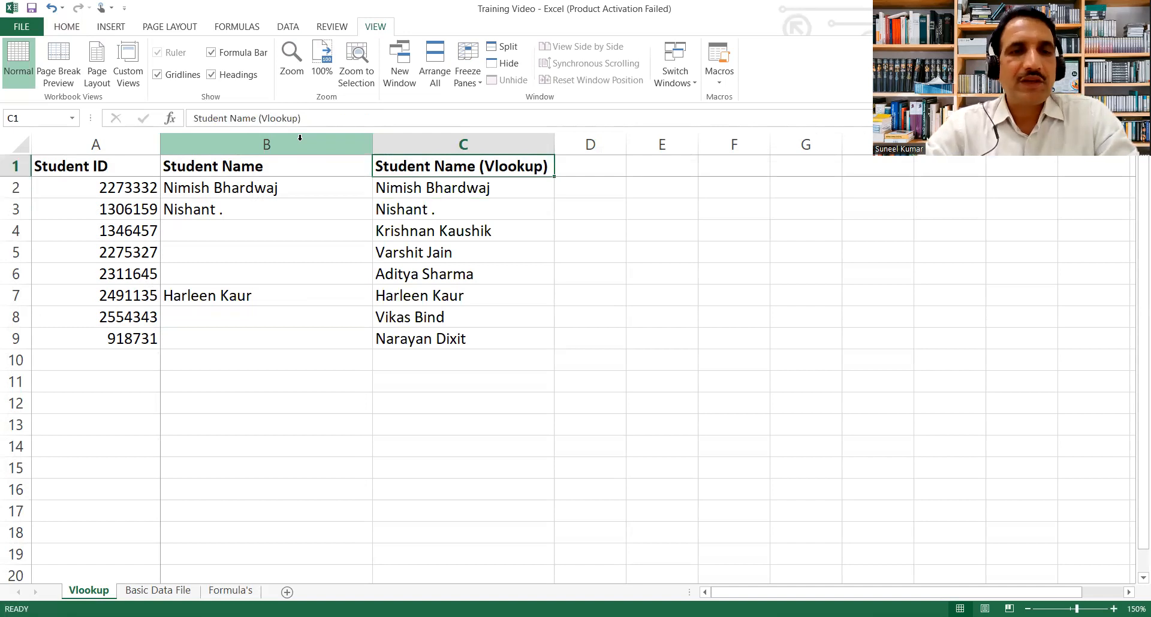
- Examine the columns around Student ID in row 102 of the Basic Data File and the headers of the Vlookup sheet
key(ctrl+Page_Down)
key(Right)
key(Right)
key(Right)
key(Right)
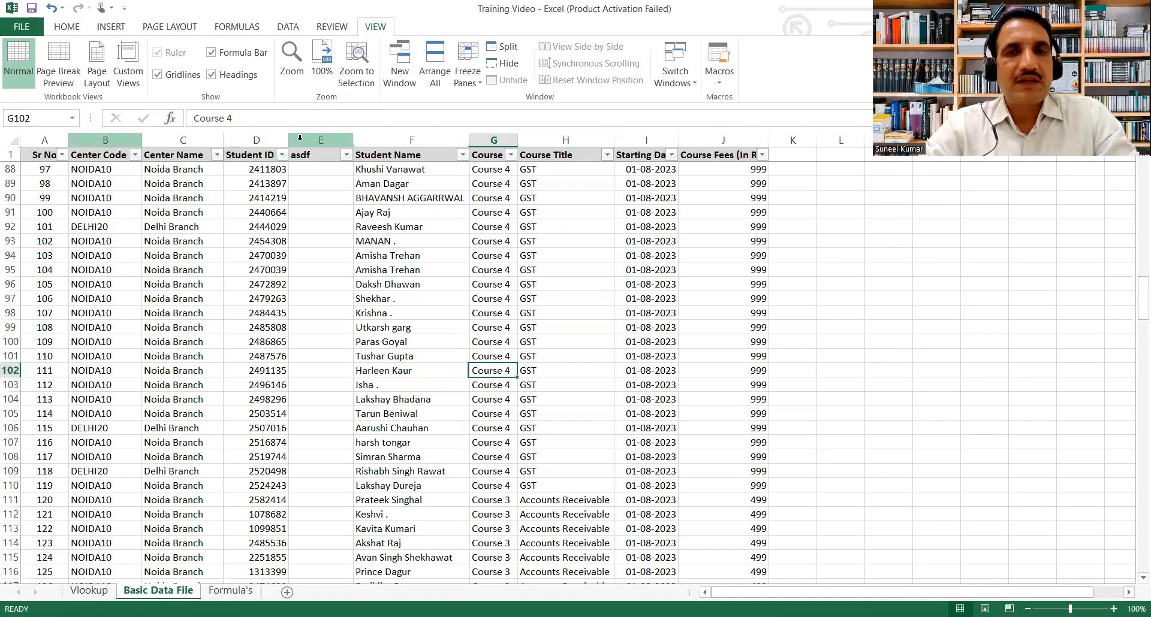
key(Left)
key(Left)
key(Left)
key(Left)
key(Left)
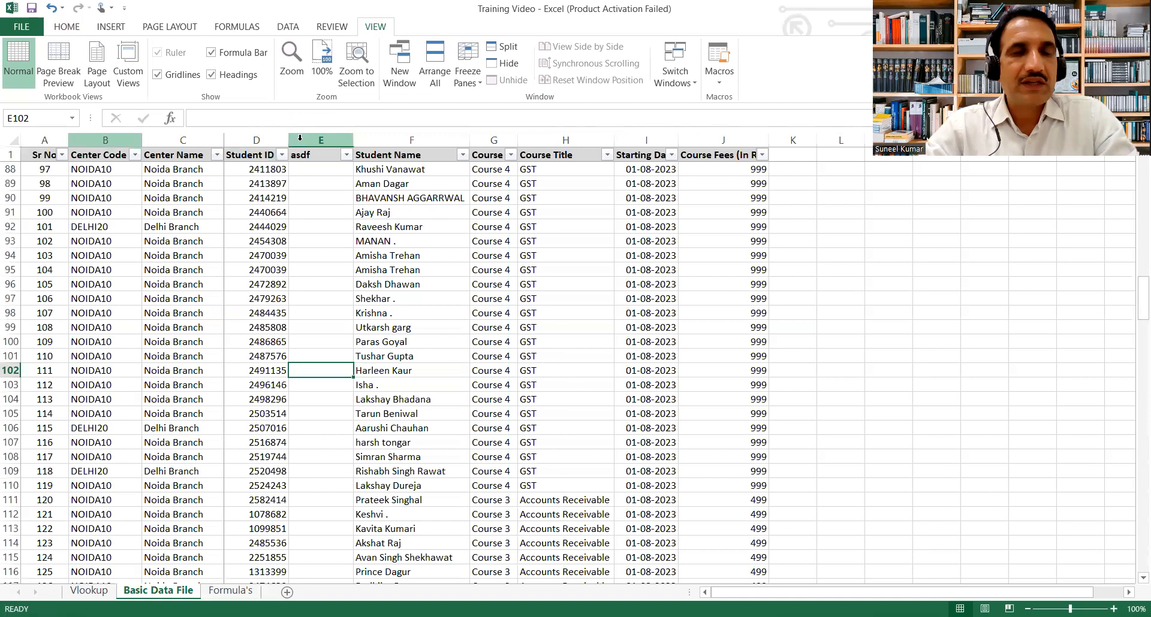
key(ctrl+Page_Up)
key(Left)
key(Left)
key(Right)
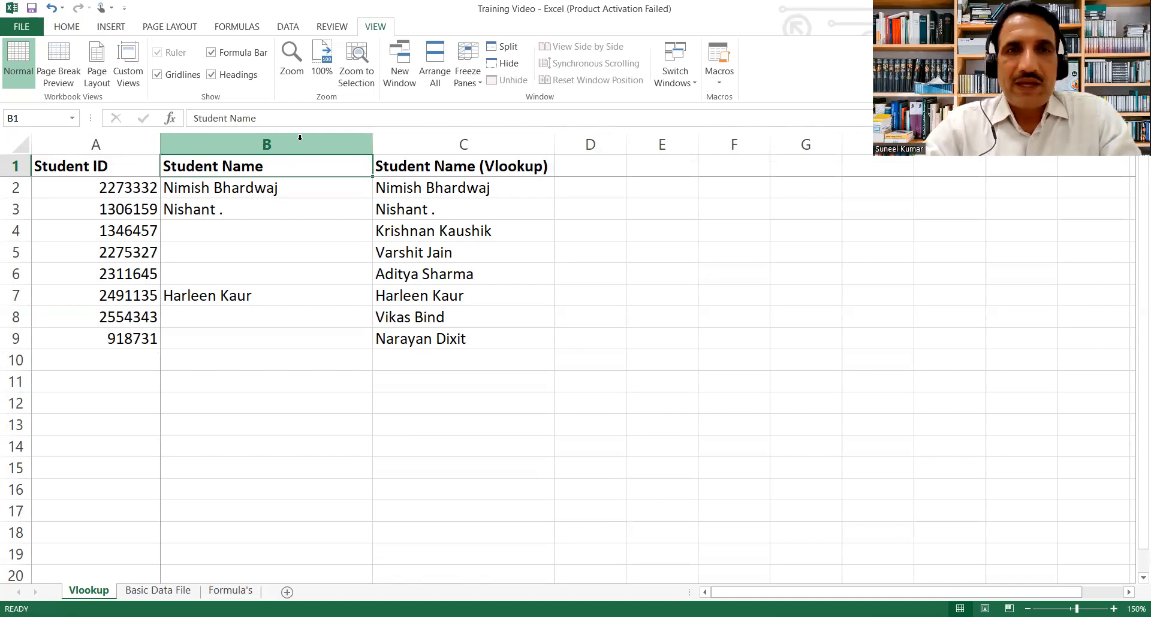
key(Right)
key(Down)
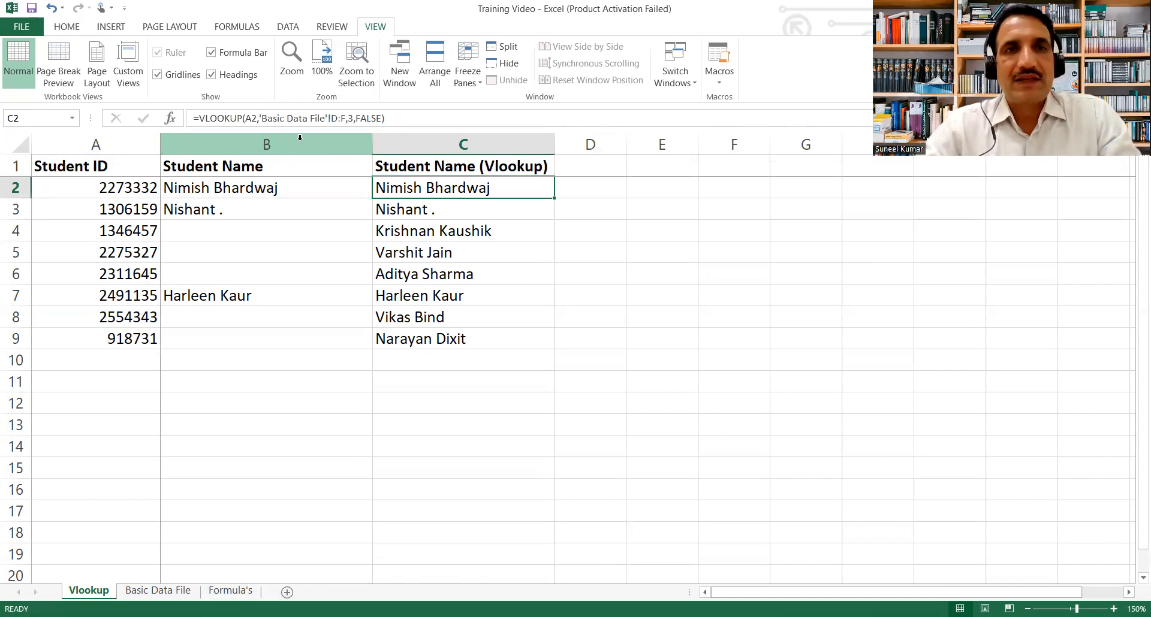
key(Up)
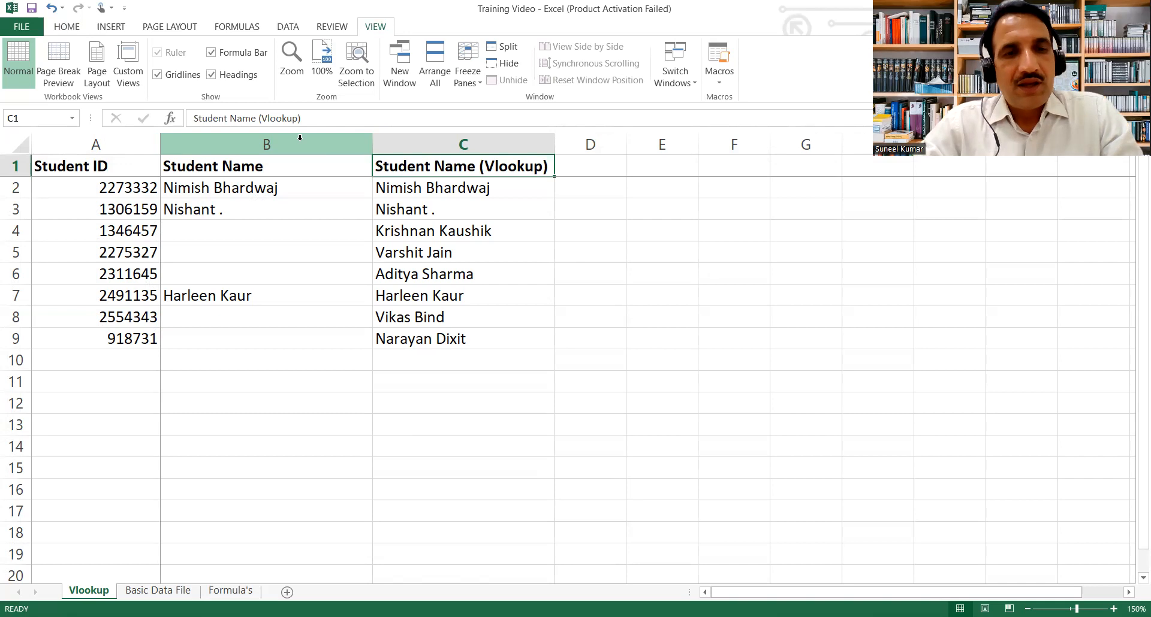
- Review the Basic Data File column headers from Student ID to Course Fees (In Rs)
key(ctrl+Page_Down)
key(ctrl+Page_Down)
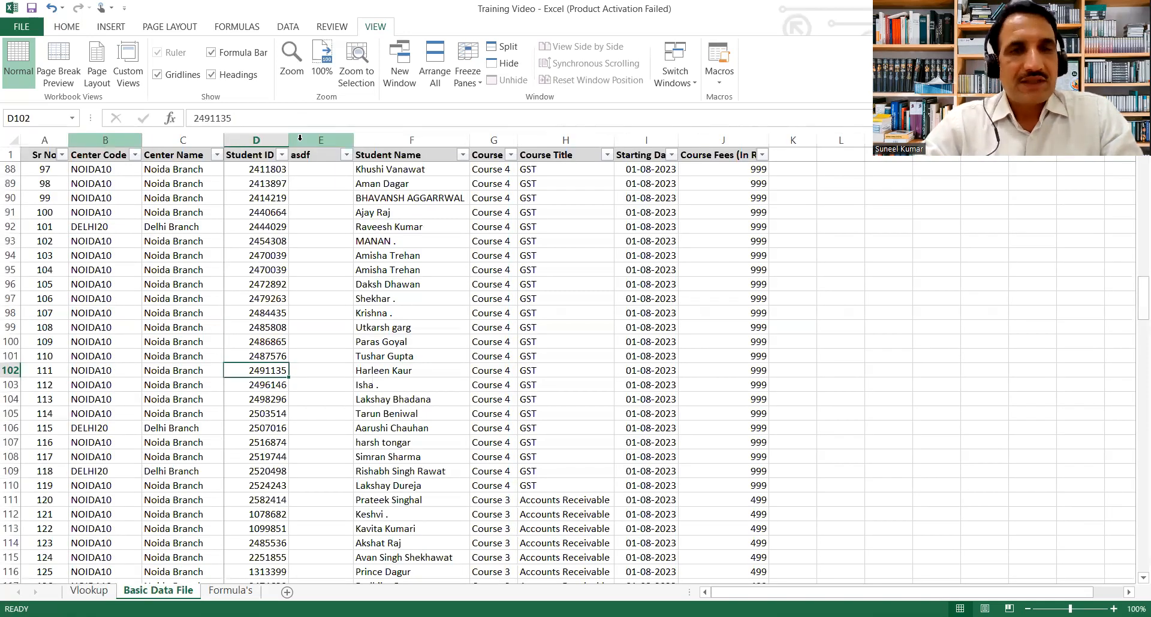
key(ctrl+Page_Down)
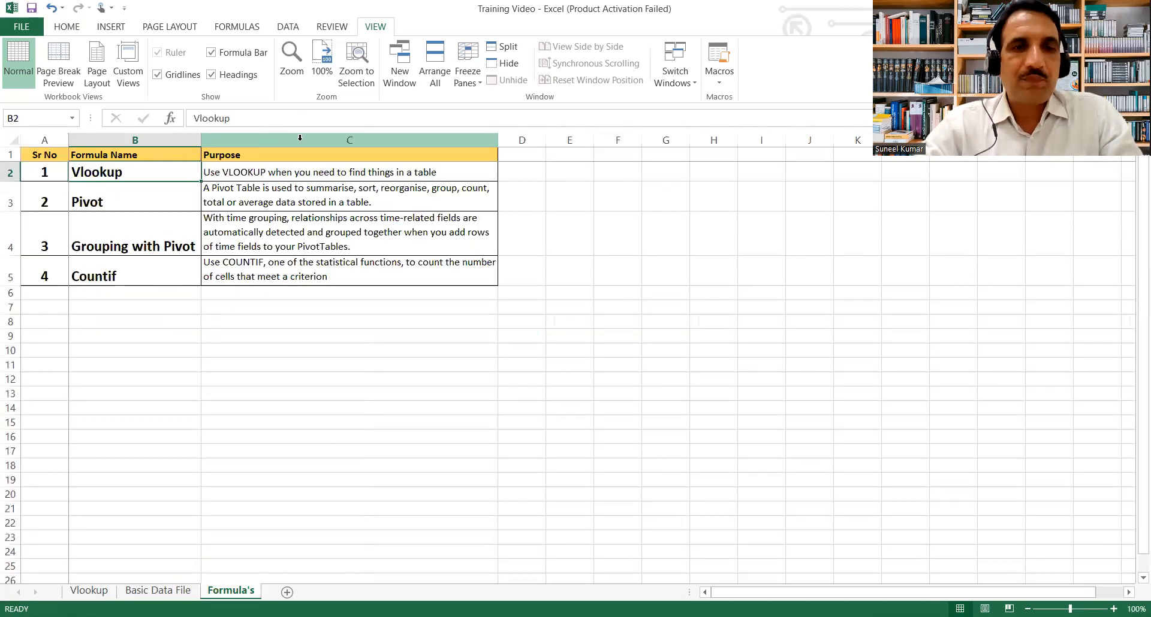
key(ctrl+Page_Up)
key(ctrl+Up)
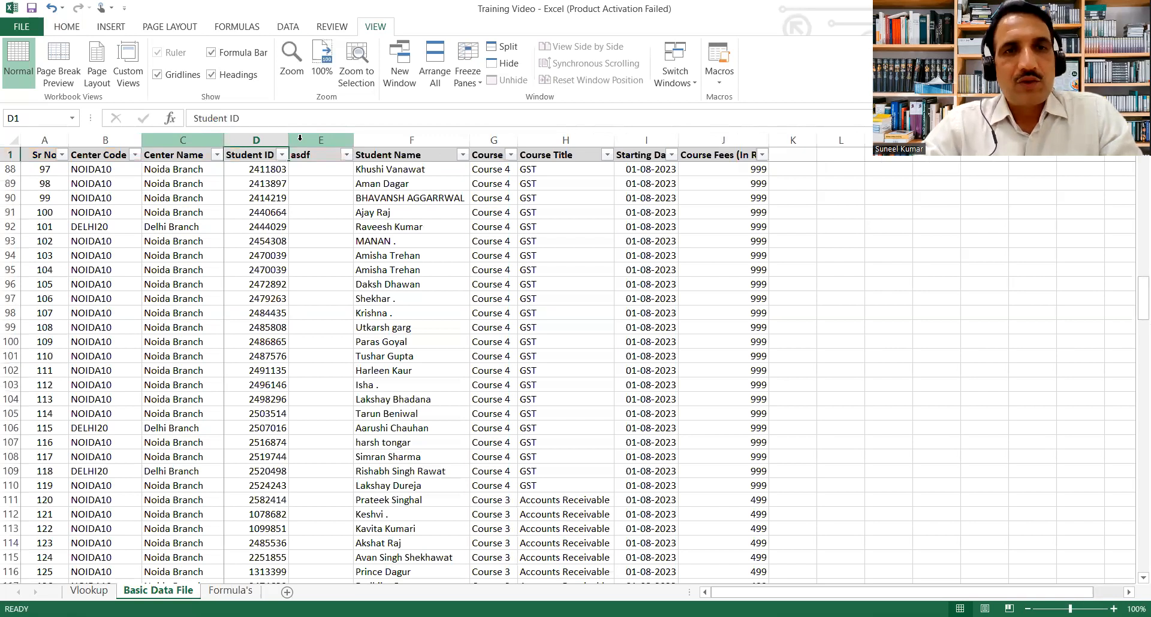
key(Right)
key(Right)
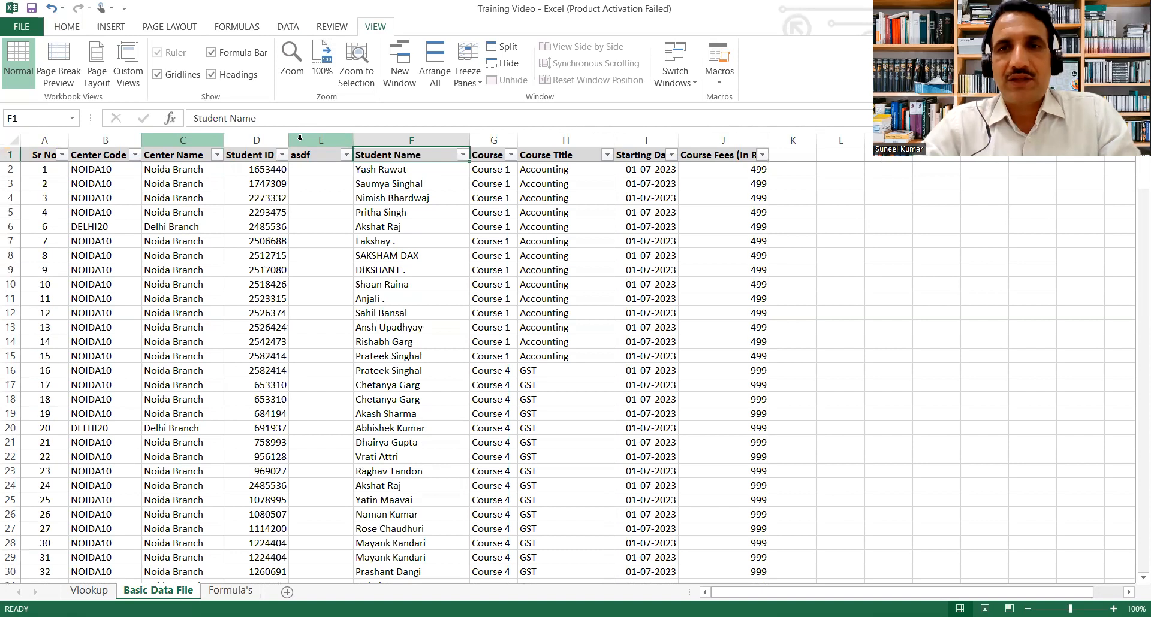
key(Right)
key(Right)
key(Right)
key(Right)
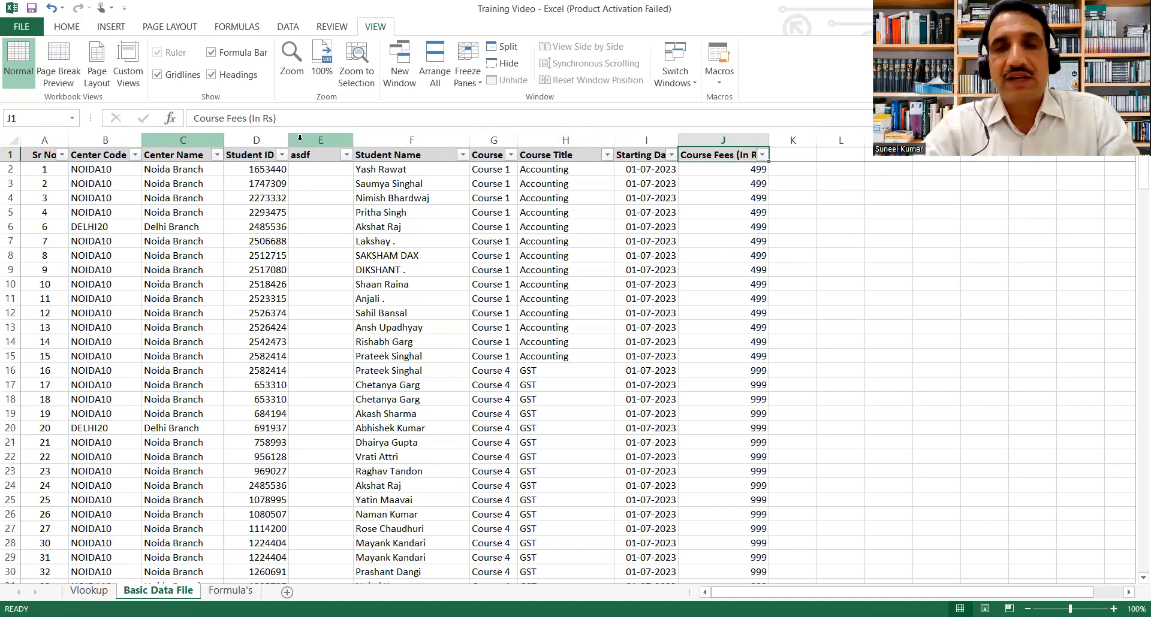
key(Right)
key(Right)
key(Right)
key(Right)
key(Right)
key(ctrl+Left)
- Review the list of formulas on the Formula's sheet down to Countif
key(ctrl+Page_Down)
key(Left)
key(Down)
key(Down)
key(Down)
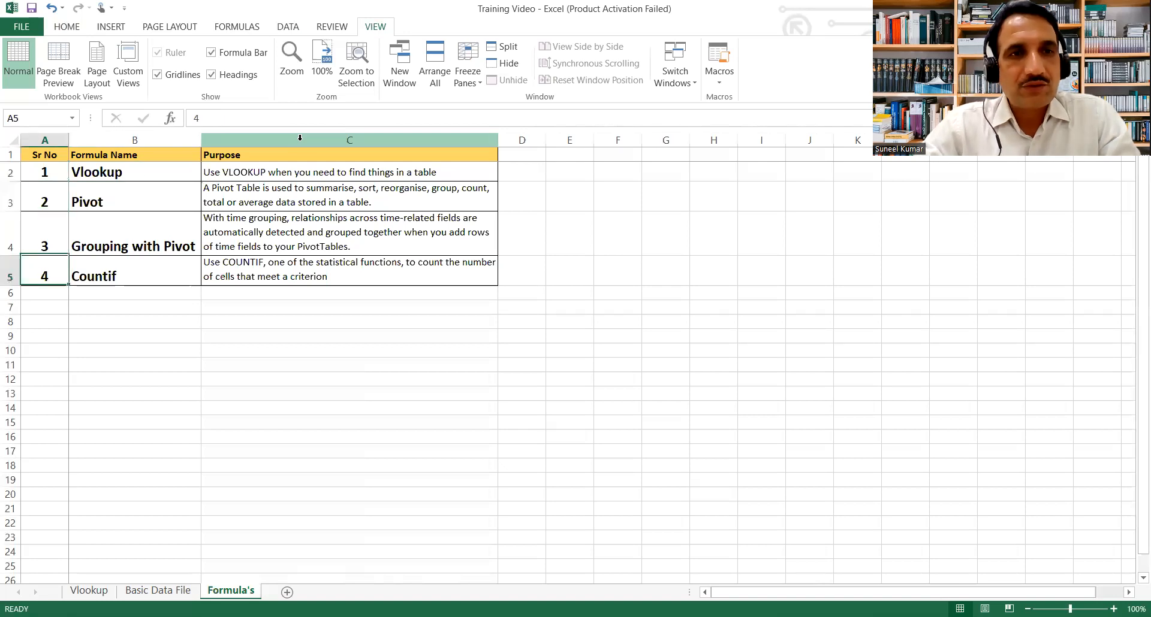
key(Right)
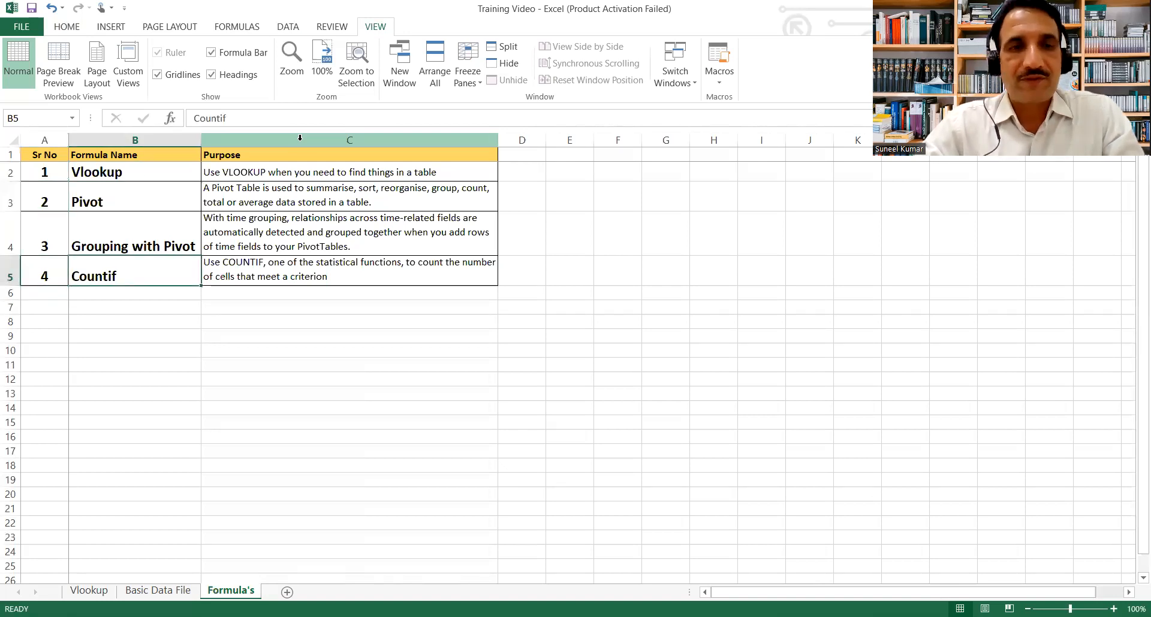
- Delete the "asdf" column E from the Basic Data File sheet
key(ctrl+Page_Up)
key(ctrl+Page_Up)
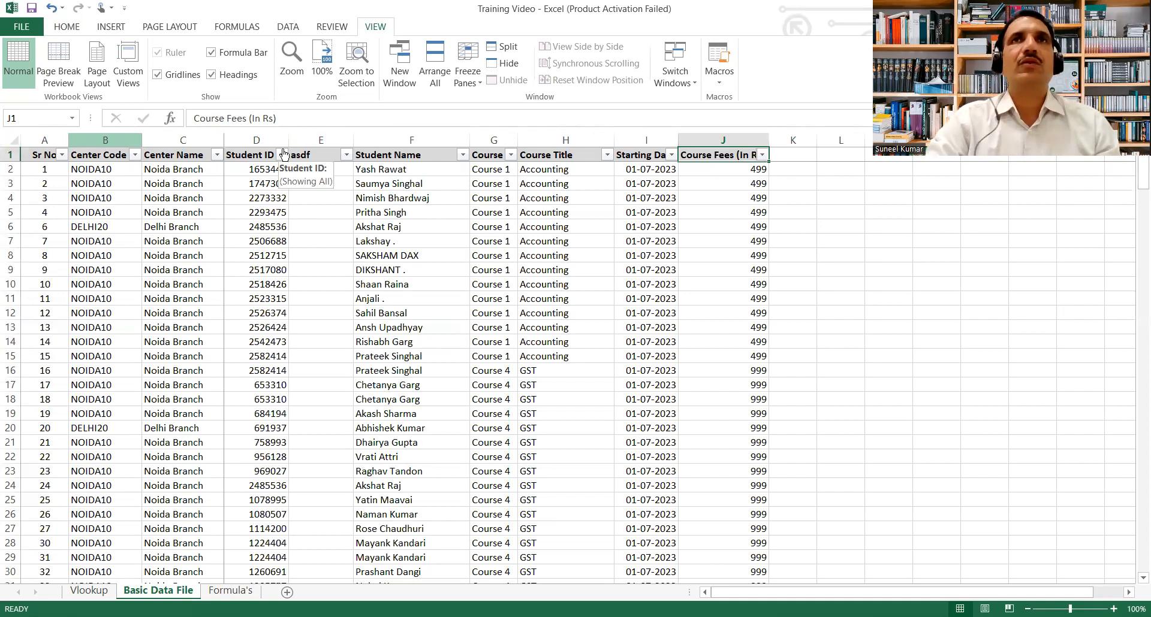
key(Left)
key(Left)
key(Left)
key(Left)
key(Left)
key(Left)
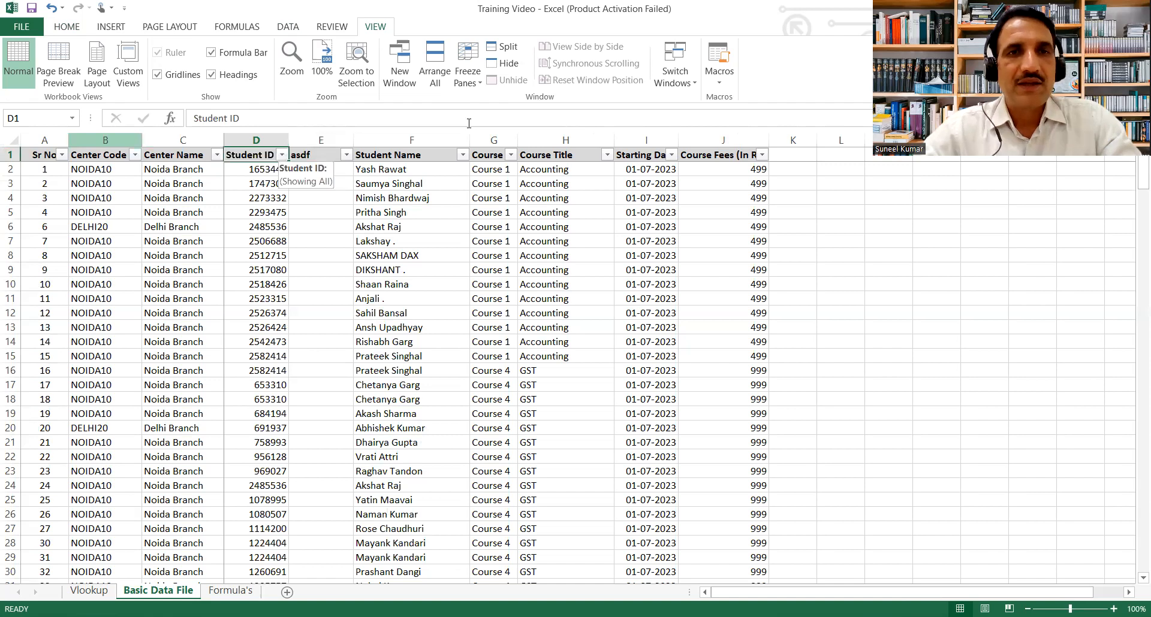
key(Right)
key(Right)
key(Left)
key(ctrl+space)
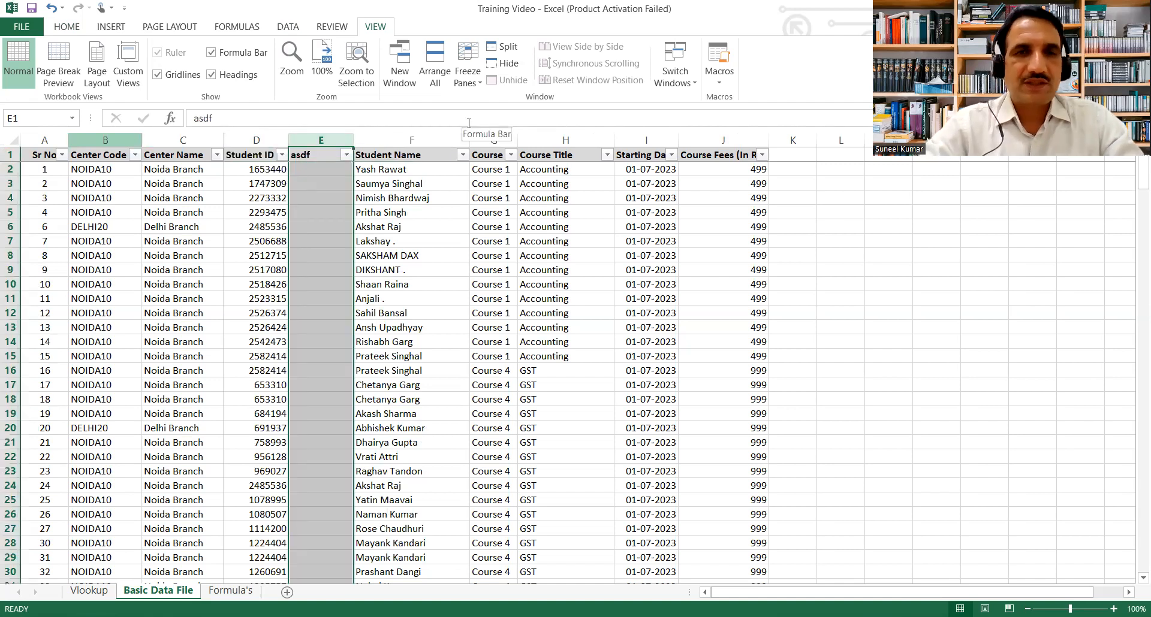
key(ctrl+minus)
key(Left)
- Set the column index number in the VLOOKUP formula in cell C2 of the Vlookup sheet to 2
key(ctrl+Page_Up)
key(Down)
key(F2)
key(Left)
key(Left)
key(Left)
key(Left)
key(Left)
key(Left)
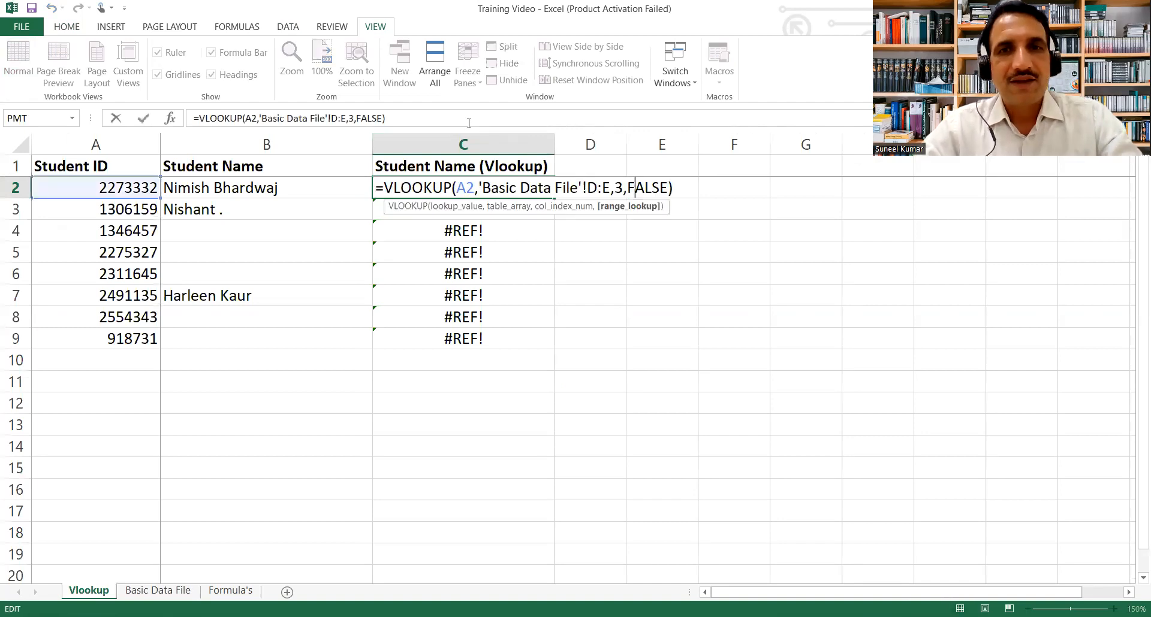
key(BackSpace)
text(2)
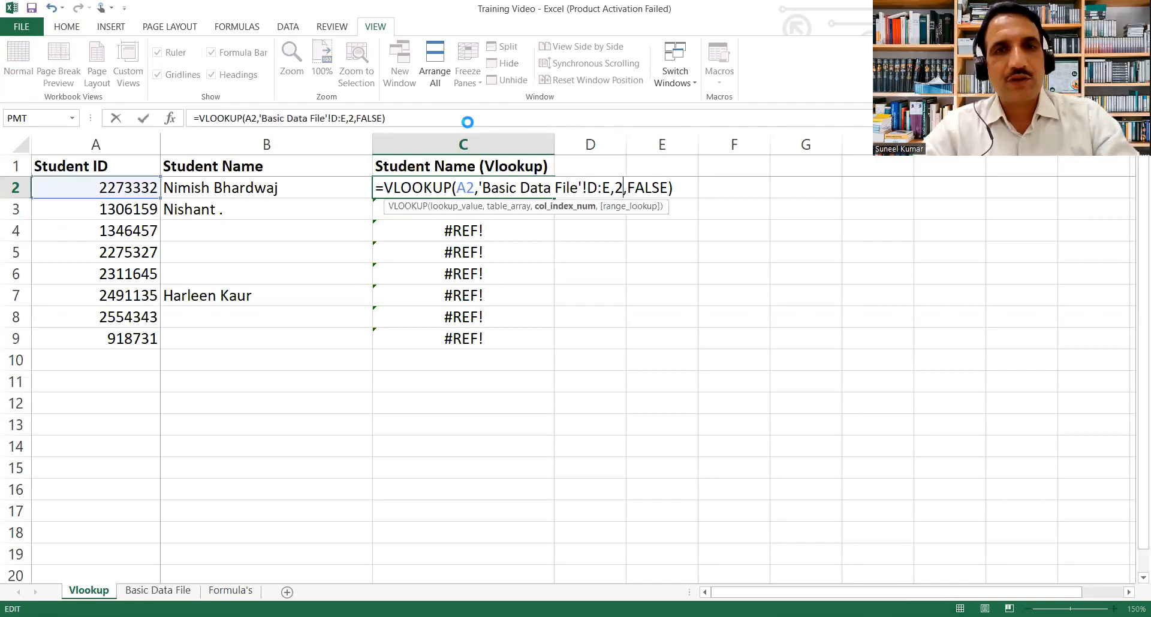
key(ctrl+Return)
- Copy the corrected VLOOKUP formula from C2 over the range C2:C9
key(ctrl+c)
key(shift+Down)
key(shift+Down)
key(shift+Down)
key(shift+Down)
key(shift+Down)
key(shift+Down)
key(shift+Down)
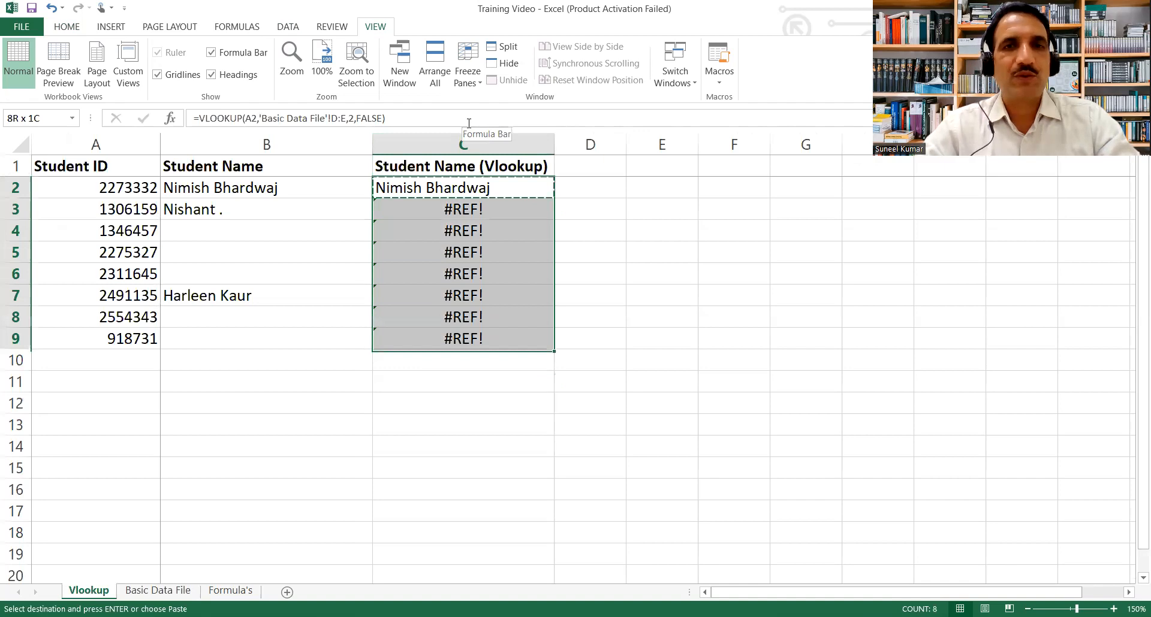
key(Return)
- Examine the Basic Data File header row from Student ID across Student Name and Course to the end of the data
key(ctrl+Page_Down)
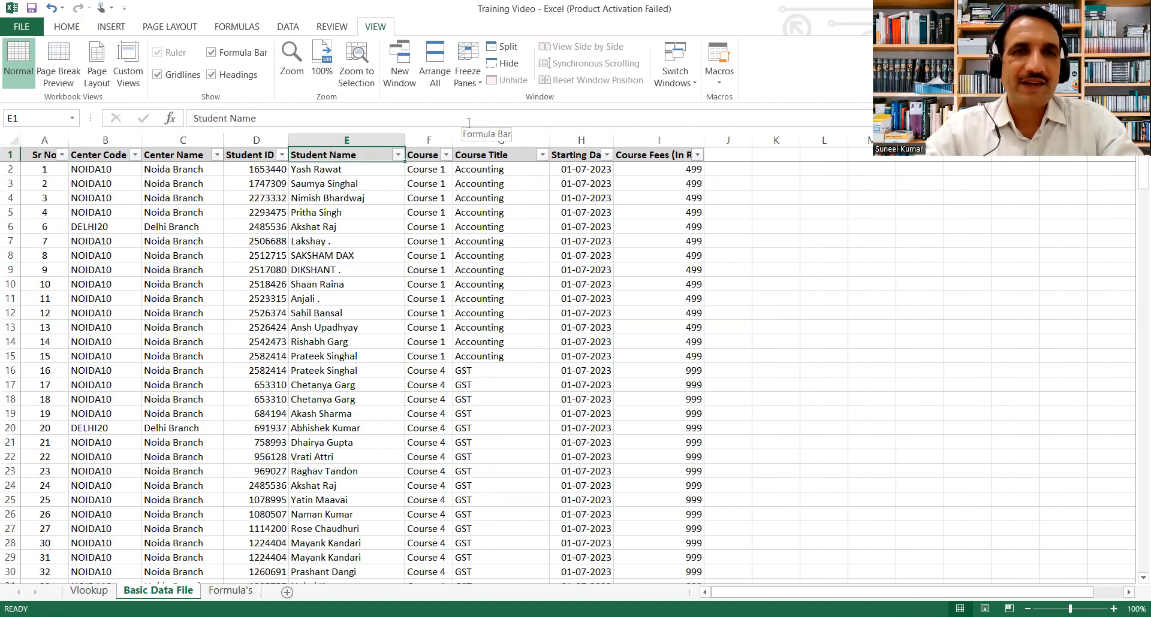
key(Right)
key(Left)
key(shift+Right)
key(shift+Right)
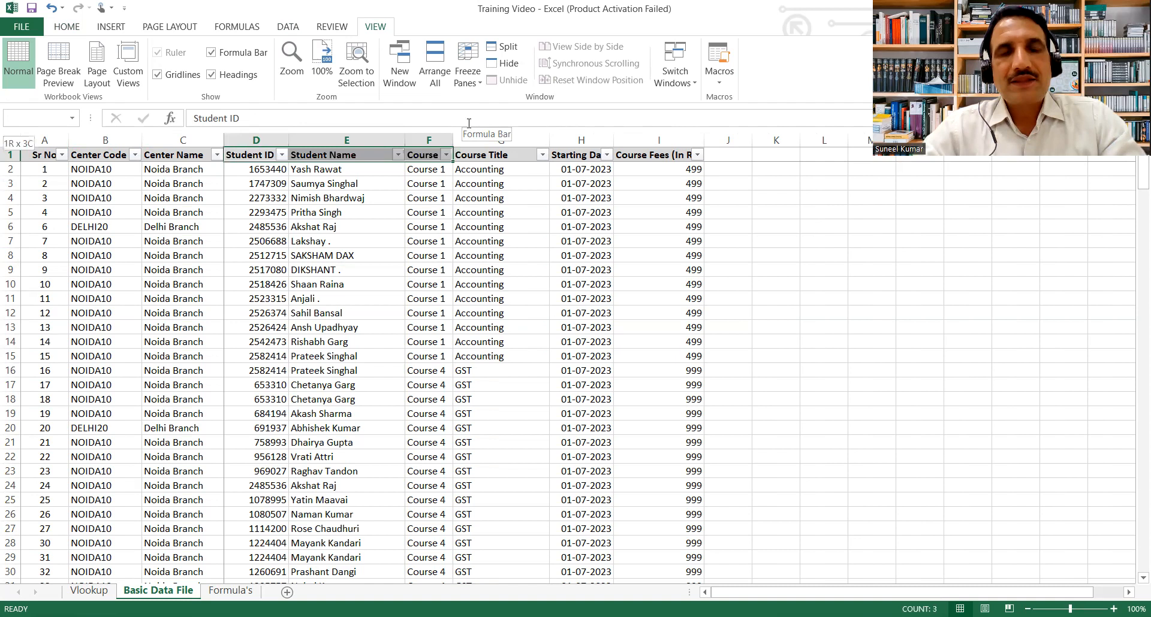
key(shift+Down)
key(Right)
key(Left)
key(Right)
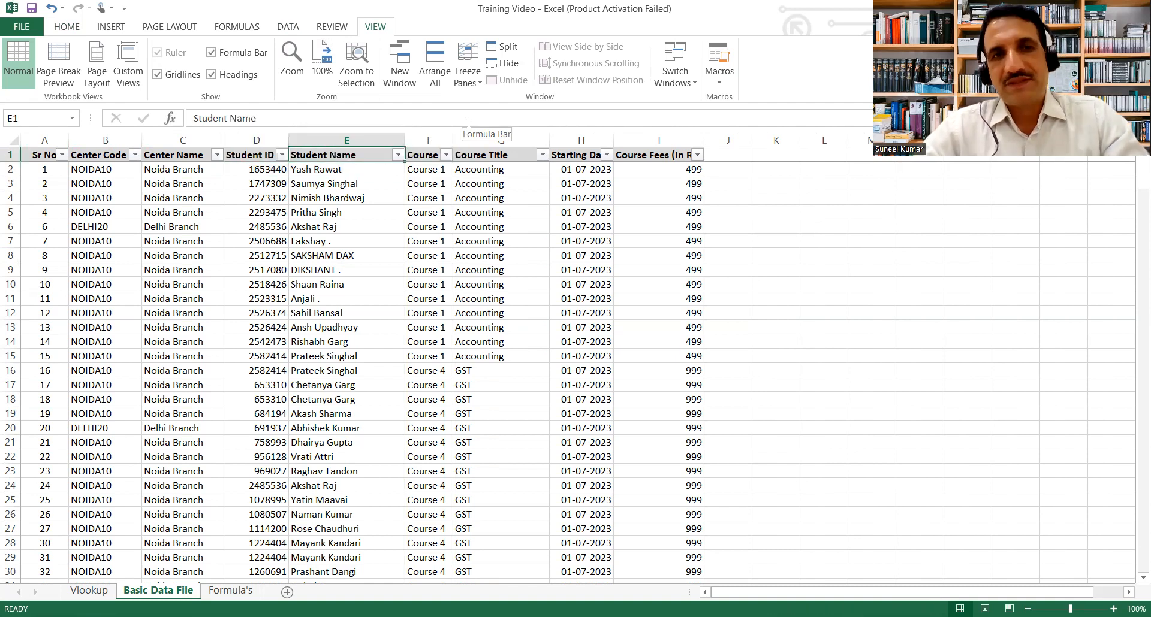
key(Right)
key(Left)
key(Left)
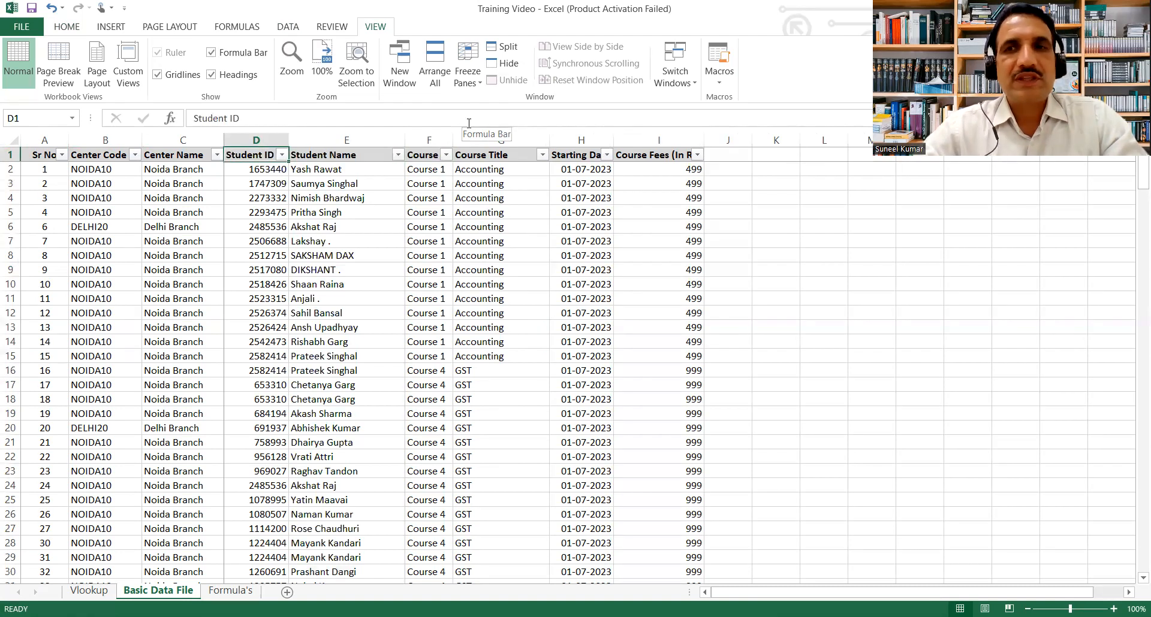
key(Right)
key(Right)
key(Right)
key(Right)
key(Right)
key(Right)
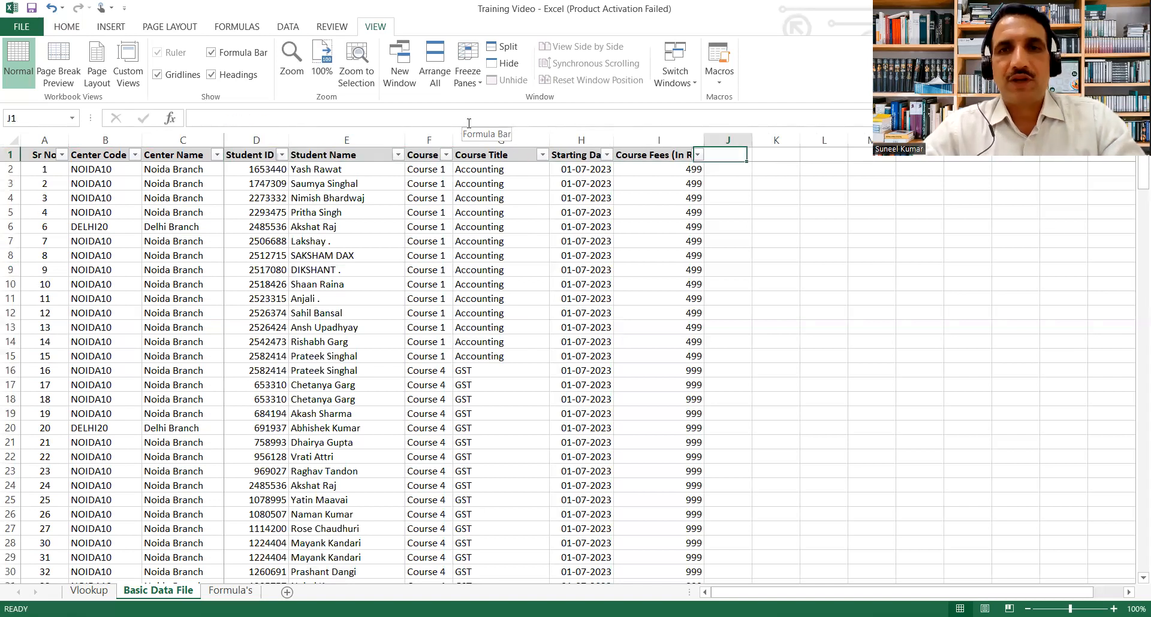
- Add a "Countif" header in J1 of the Basic Data File sheet and enter =COUNTIF(D:D,D2) in J2
text(Countif)
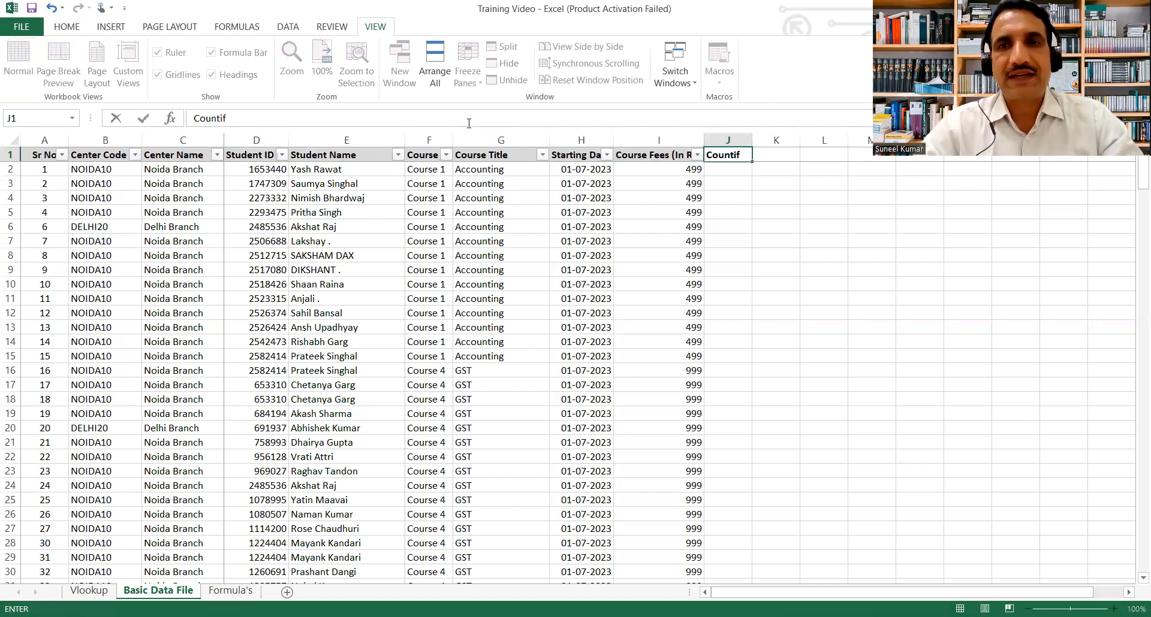
key(Return)
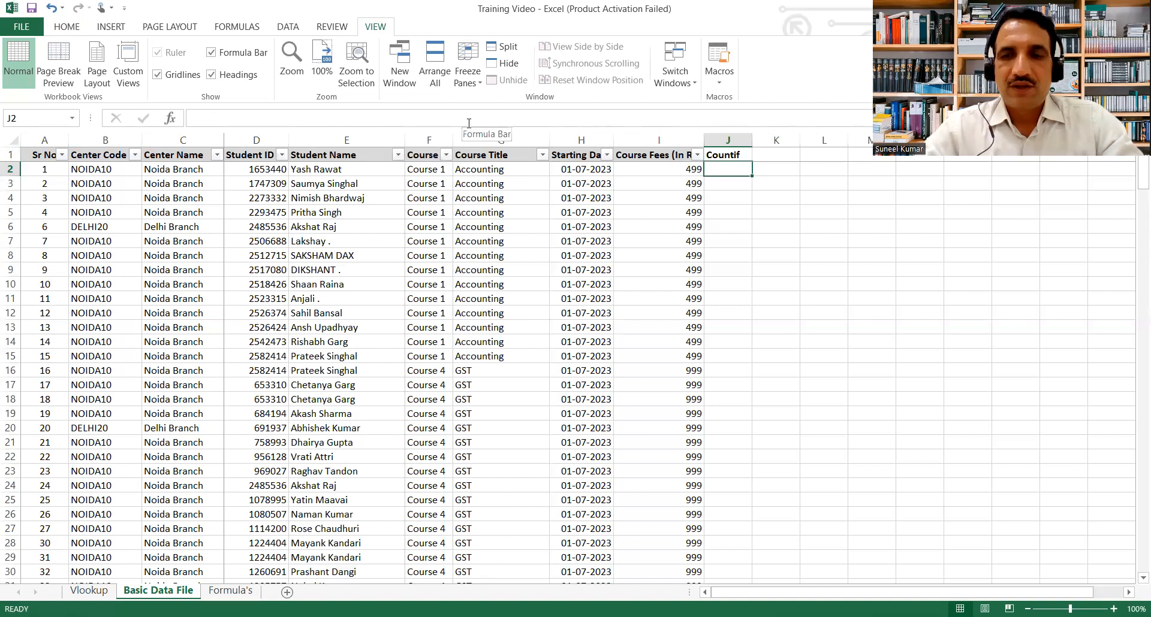
text(=)
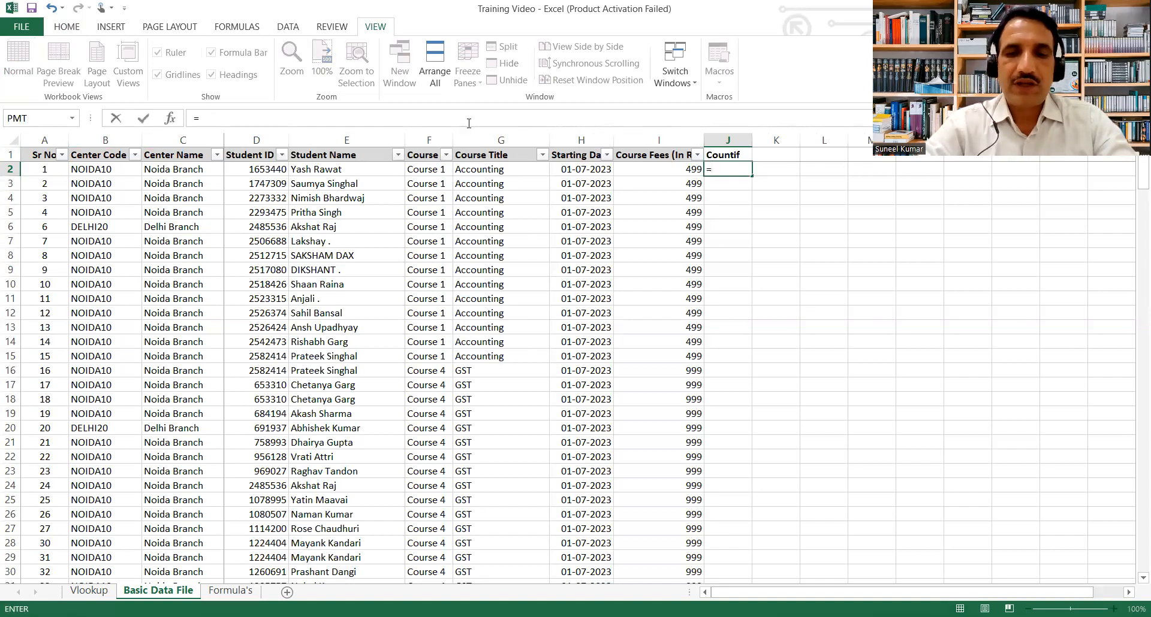
text(countif)
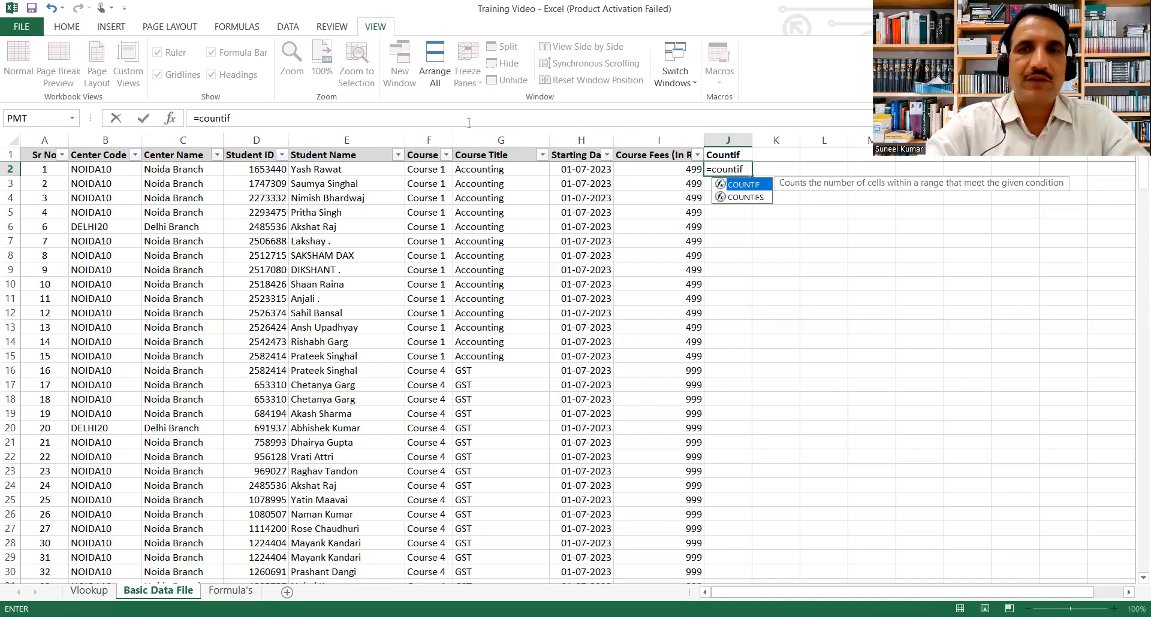
text(()
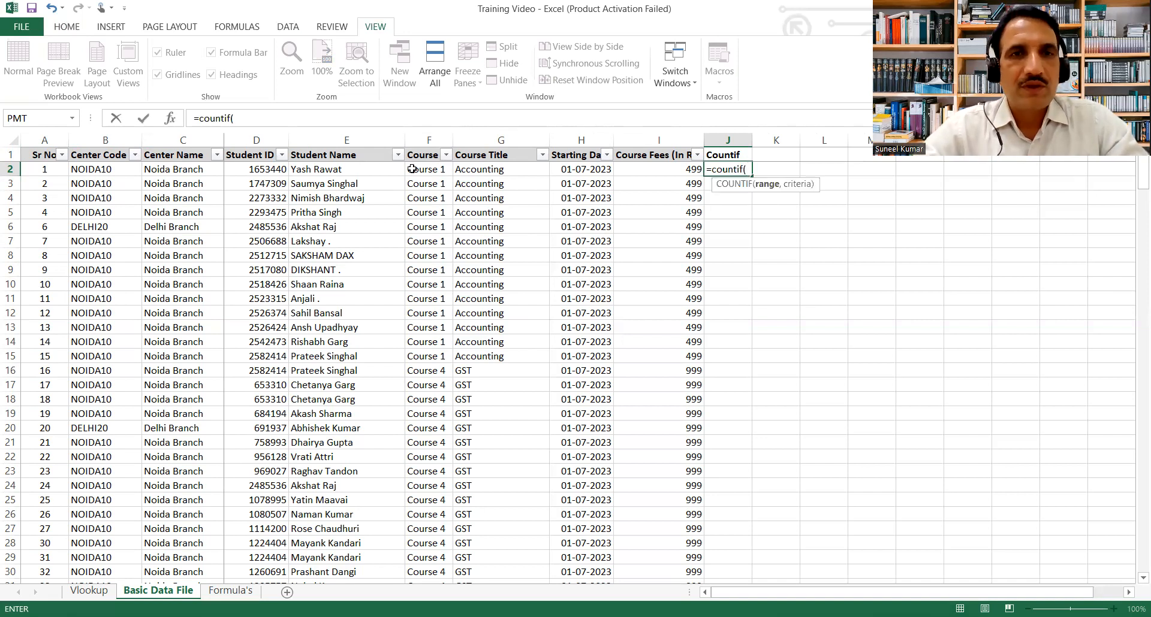
click(283, 170)
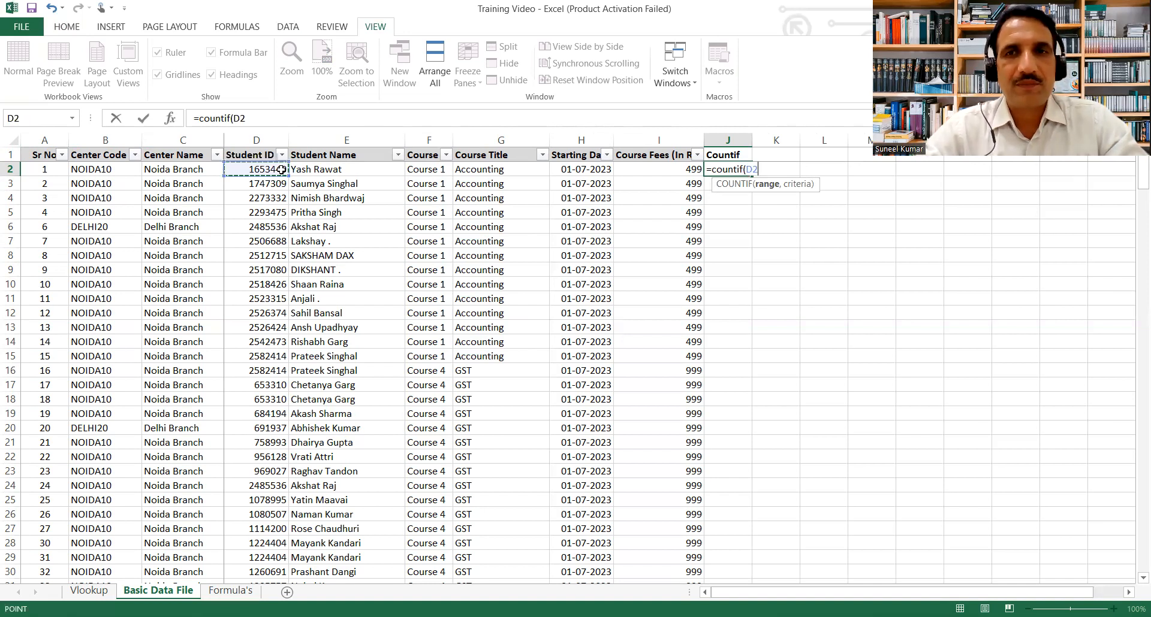
key(ctrl+space)
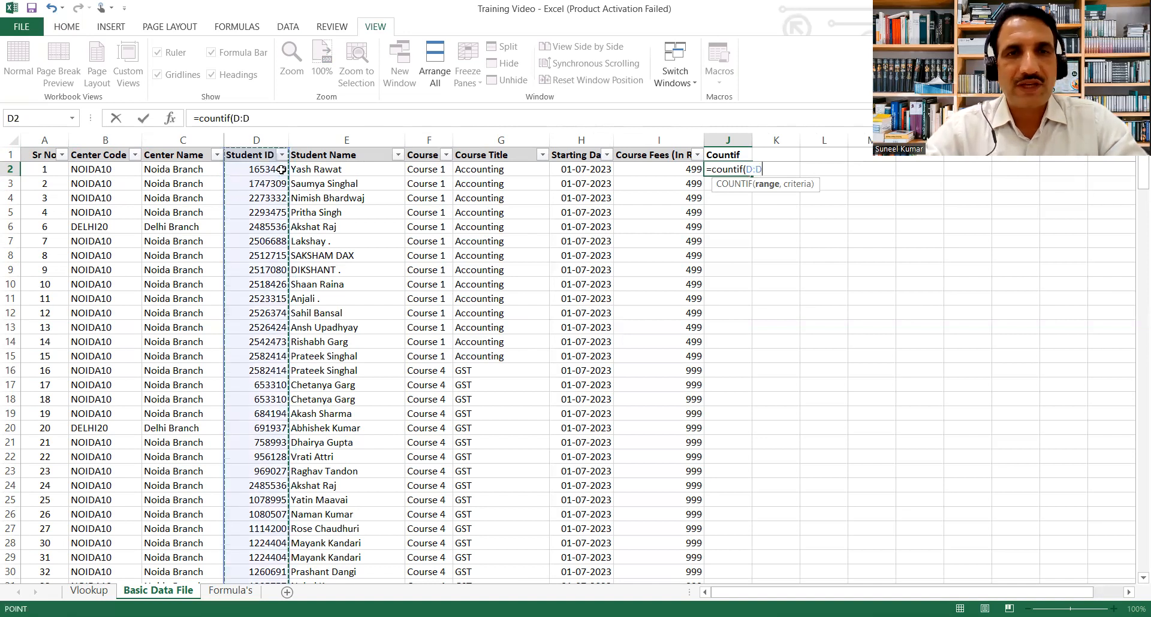
text(,)
key(Left)
key(Left)
key(Left)
key(Left)
key(Left)
key(Left)
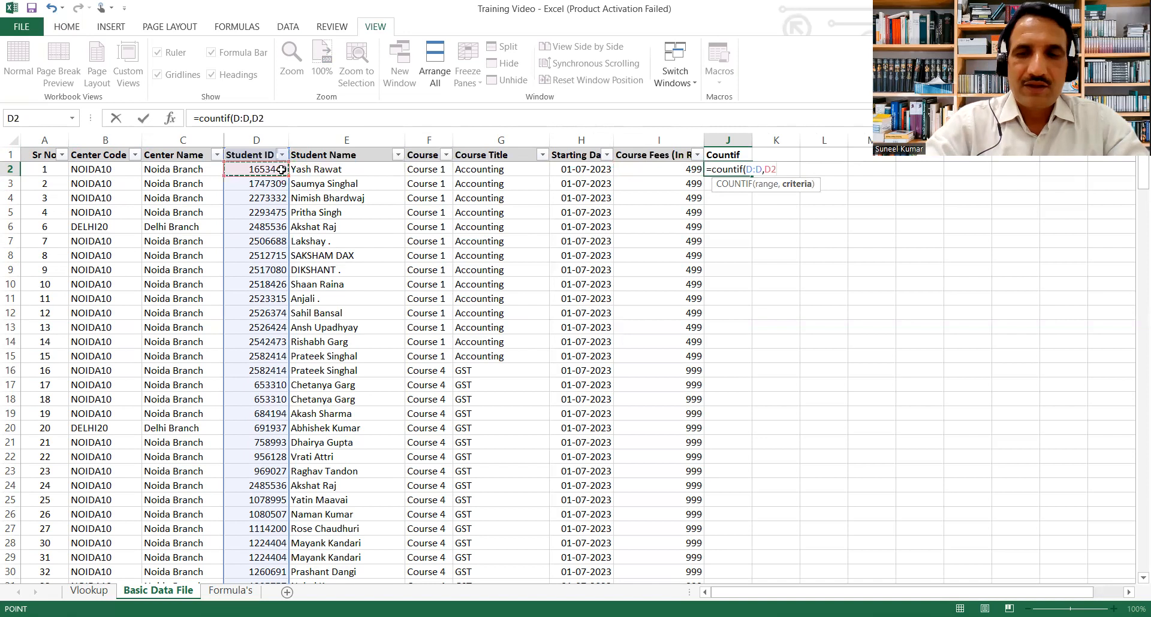
text())
key(ctrl+Return)
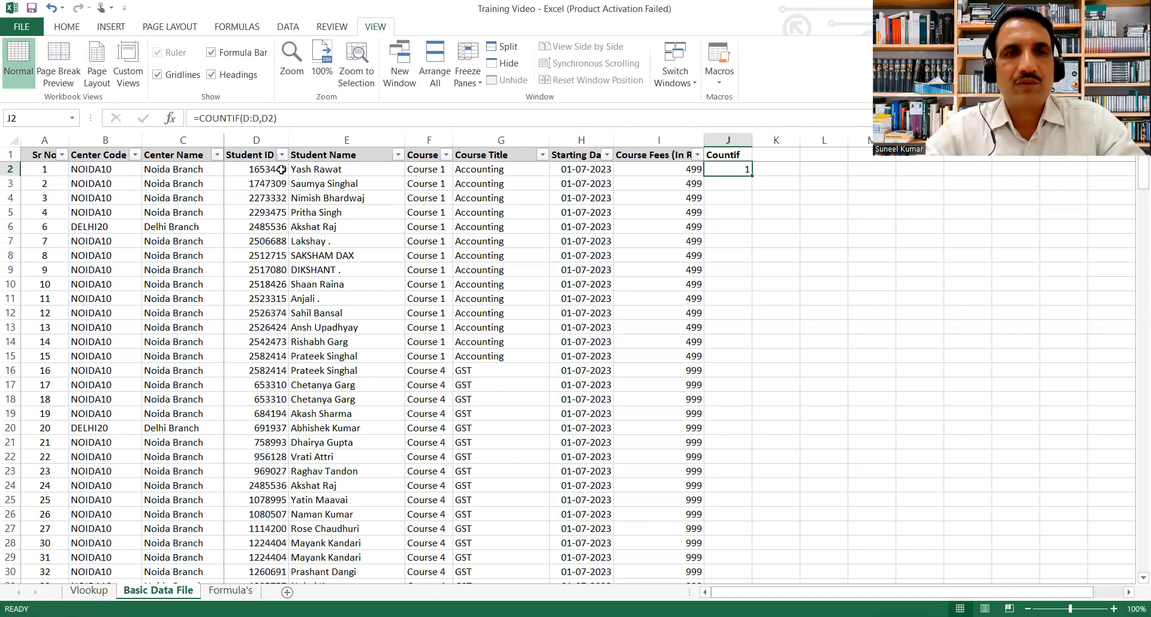
key(ctrl+c)
key(Left)
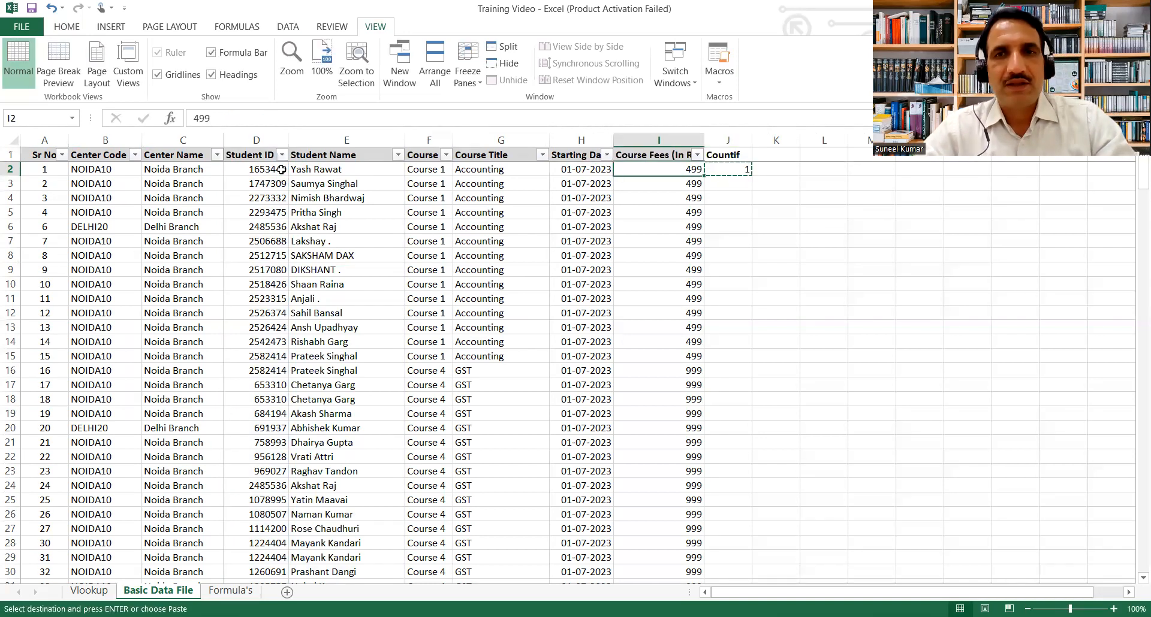
key(Right)
key(Escape)
key(F2)
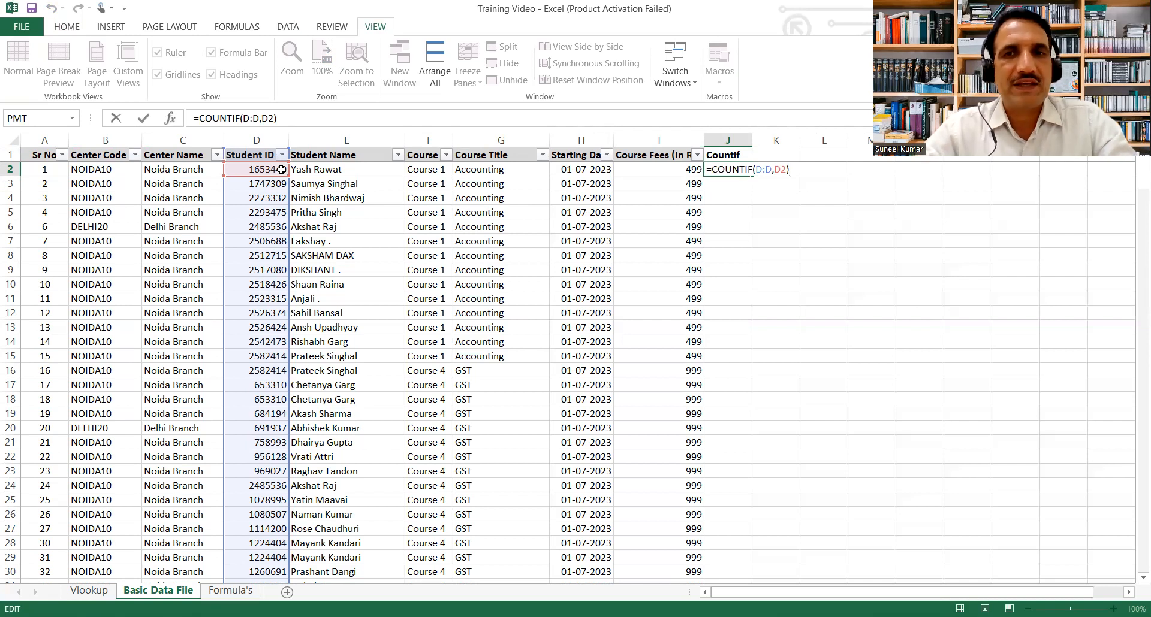
key(Escape)
text(`)
key(Return)
key(Up)
key(ctrl+z)
- Copy the COUNTIF formula from J2 down the column over the range J2:J282
key(ctrl+c)
key(Left)
key(ctrl+Down)
key(Right)
key(ctrl+shift+Up)
key(Return)
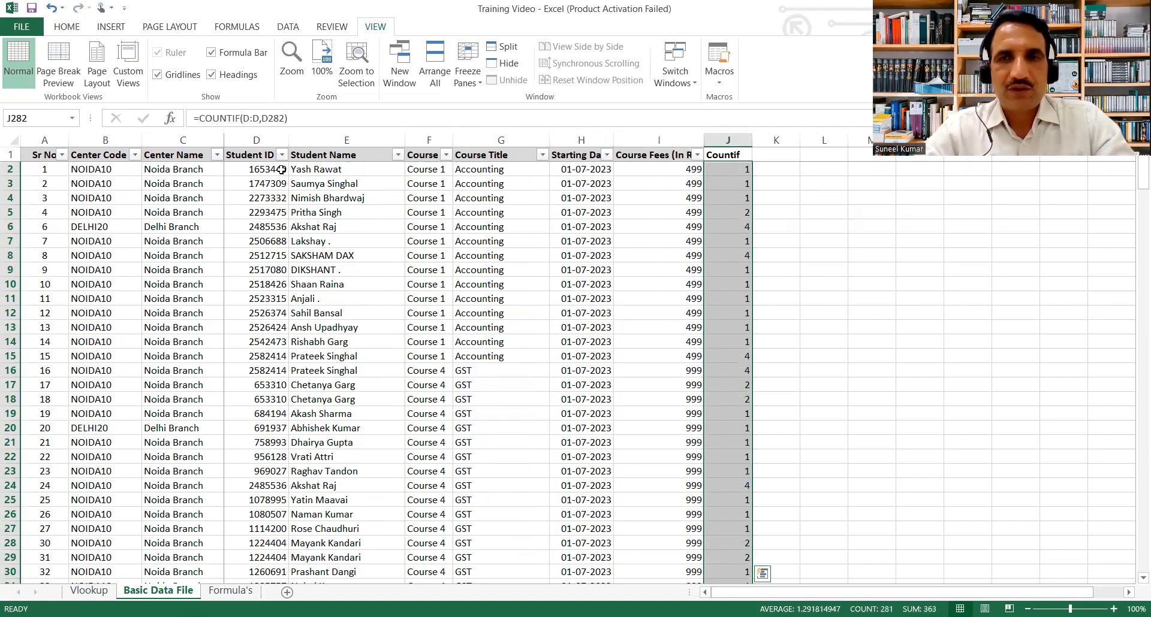
- Extend the header filter to the Countif column and filter that column to show only the value 2
key(ctrl+Up)
key(Down)
key(Up)
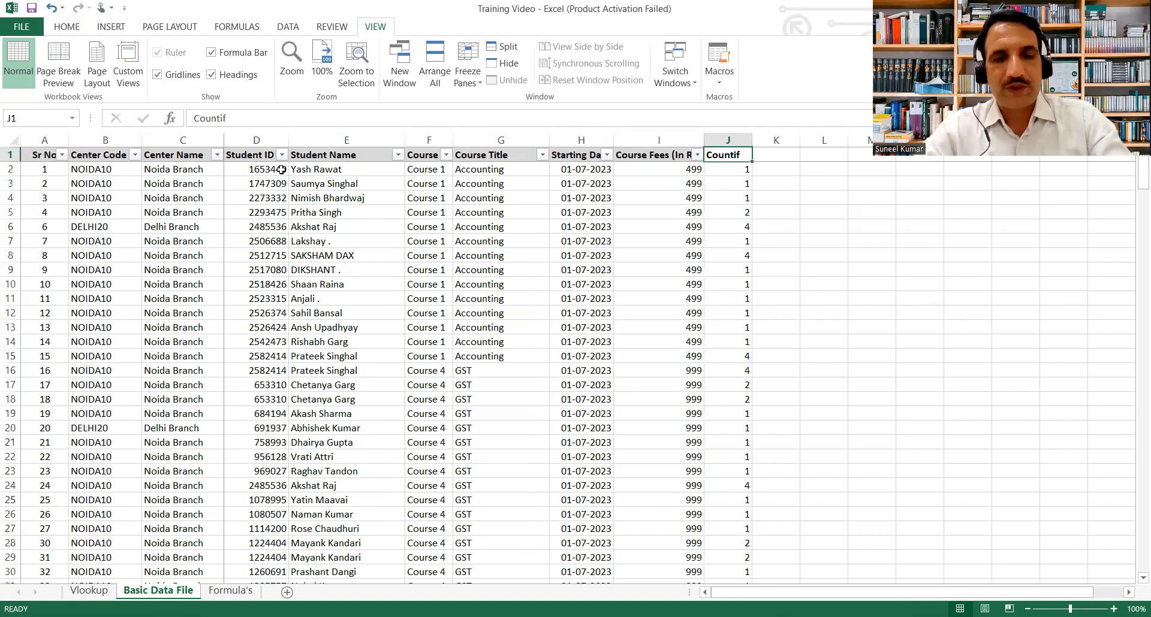
key(alt+a)
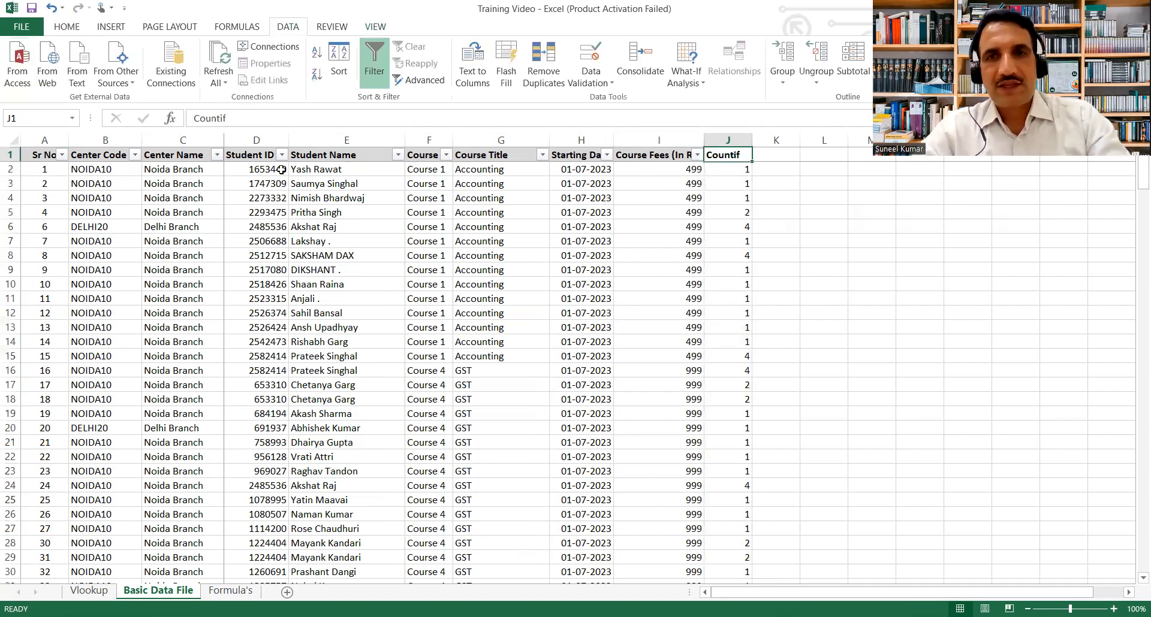
key(alt+Down)
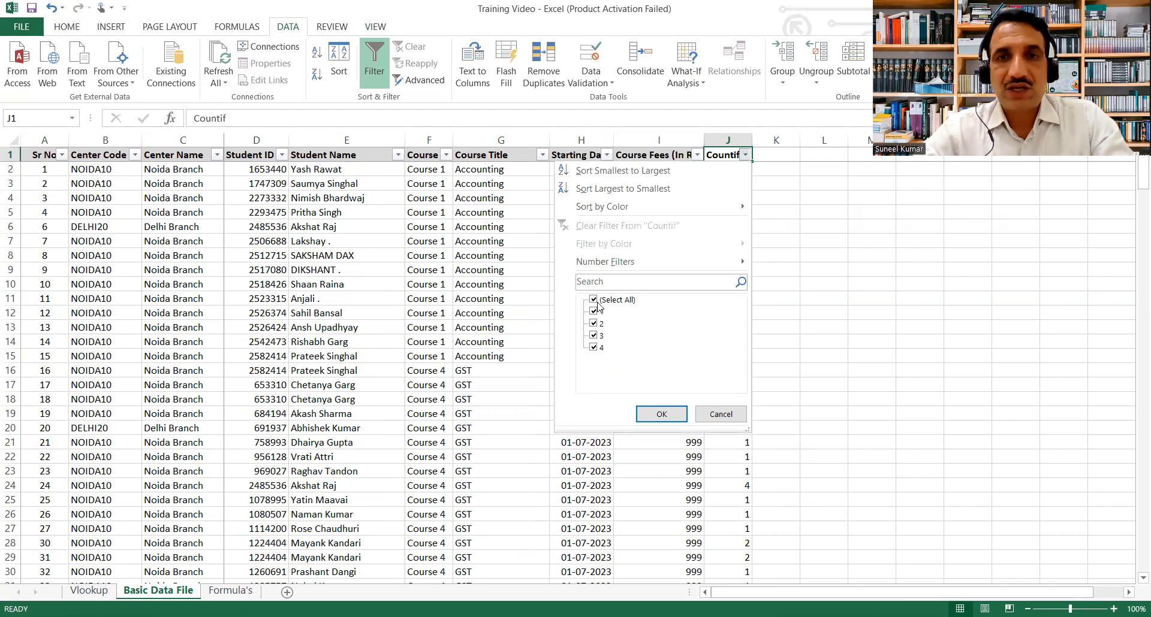
click(597, 303)
key(Down)
key(Down)
key(space)
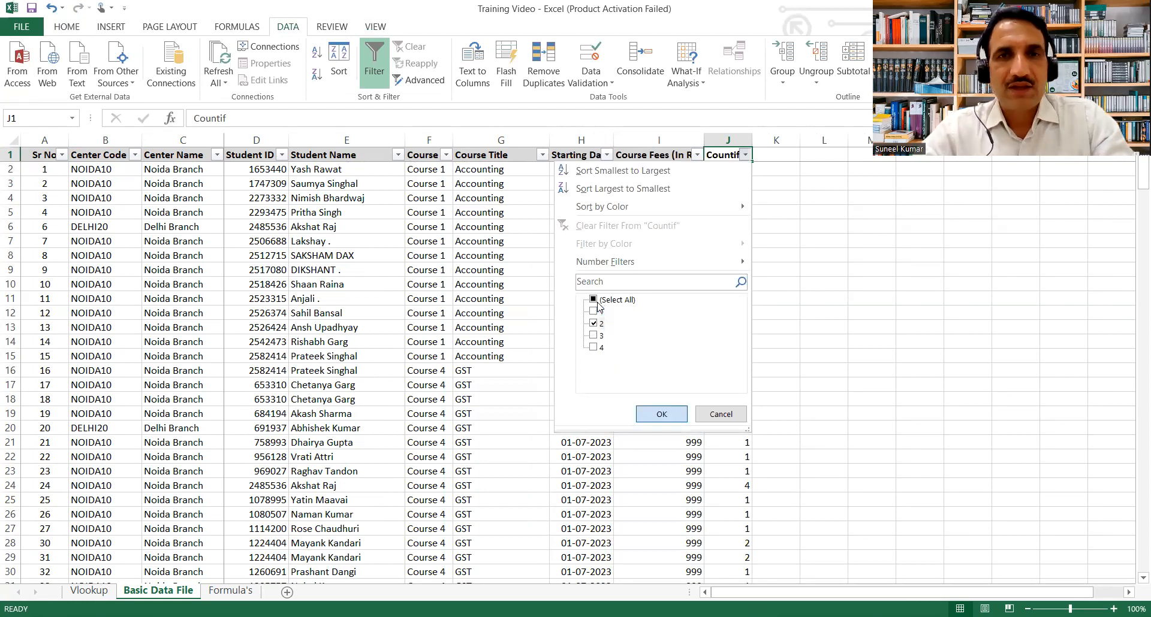
key(Return)
- Filter the Student ID column to show only the ID found in rows 17 and 18
key(Down)
key(Left)
key(Left)
key(Left)
key(Left)
key(Left)
key(Left)
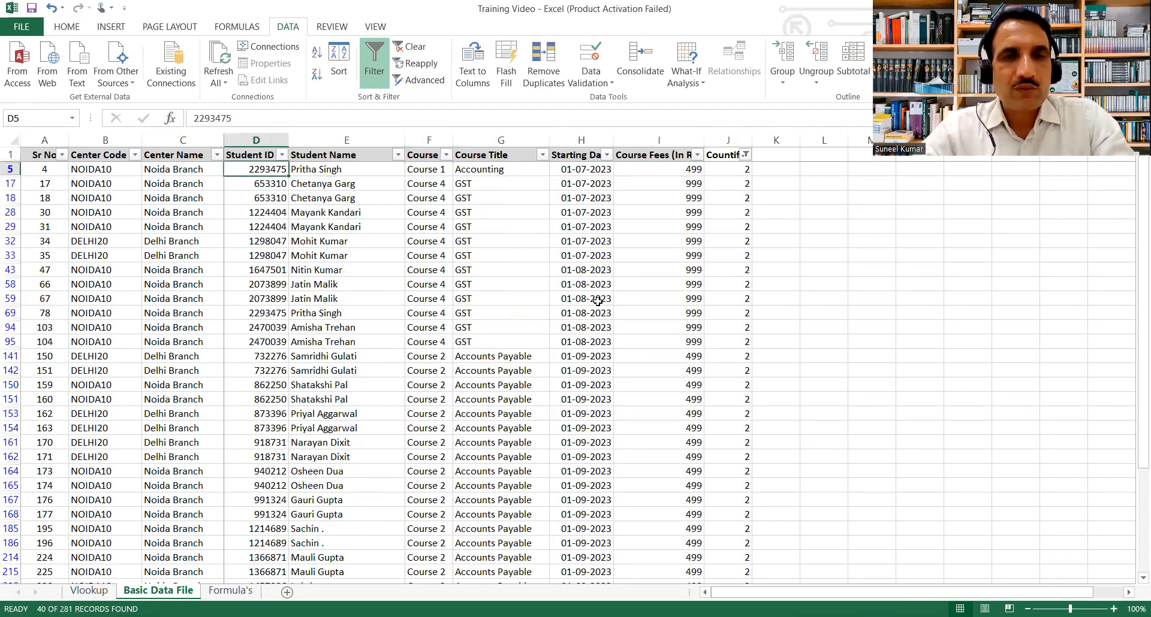
key(Up)
click(146, 300)
click(143, 311)
key(Return)
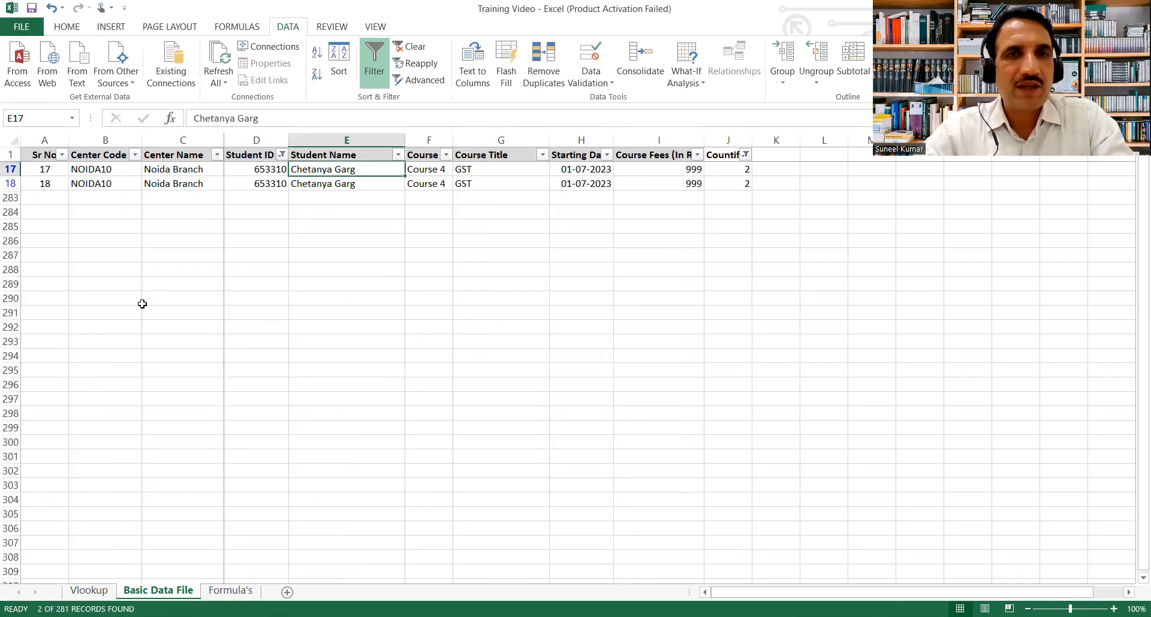
- Compare the two filtered records across Student ID, Student Name, Course, Starting Date and Course Fees
key(shift+Down)
key(Left)
key(Right)
key(Left)
key(Up)
key(Right)
key(Right)
key(Right)
key(Right)
key(Right)
key(Down)
key(shift+Down)
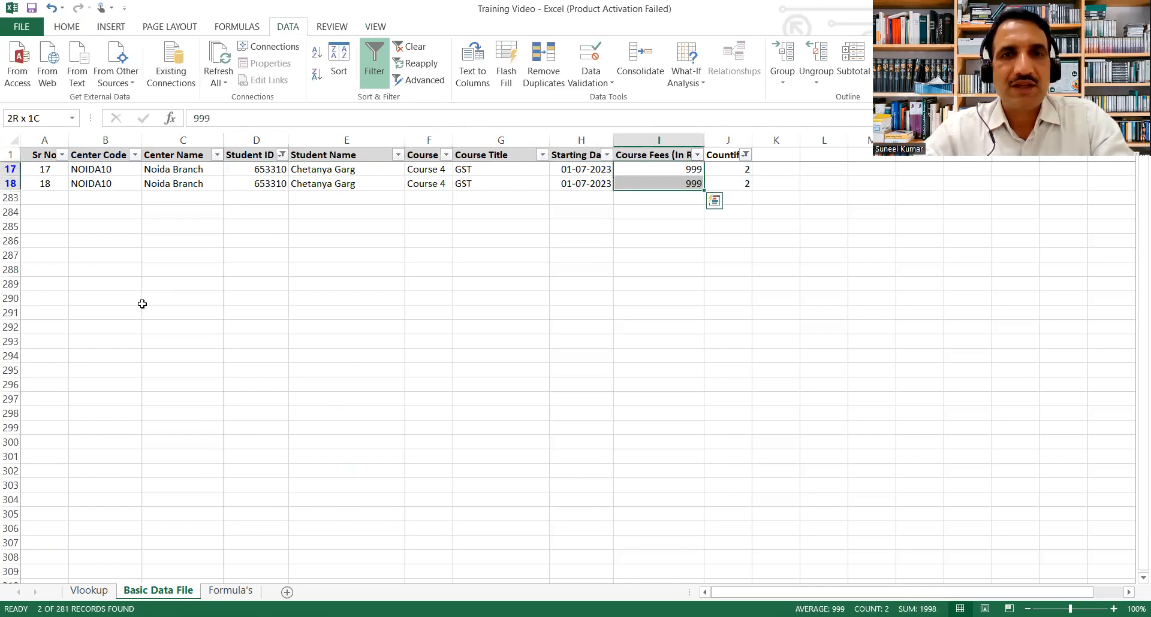
key(Left)
key(Left)
key(Right)
key(Right)
key(shift+Down)
key(Left)
key(Left)
key(Left)
key(Left)
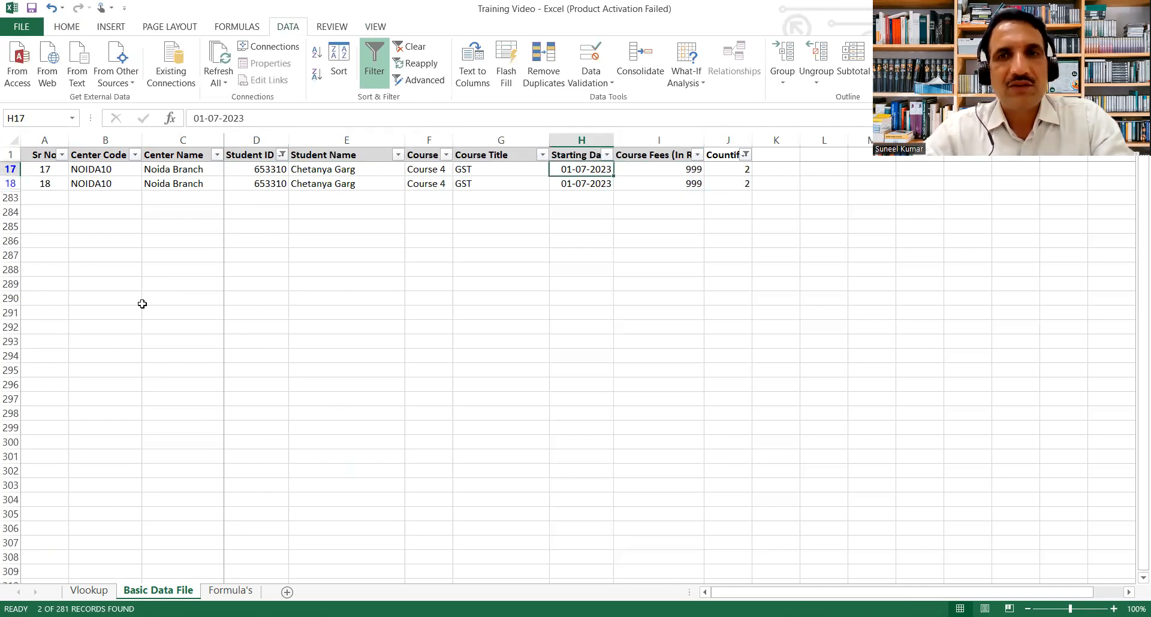
key(Left)
key(Left)
- Change the Student ID filter to show only the ID found in rows 153 and 154
key(Up)
key(Right)
key(Right)
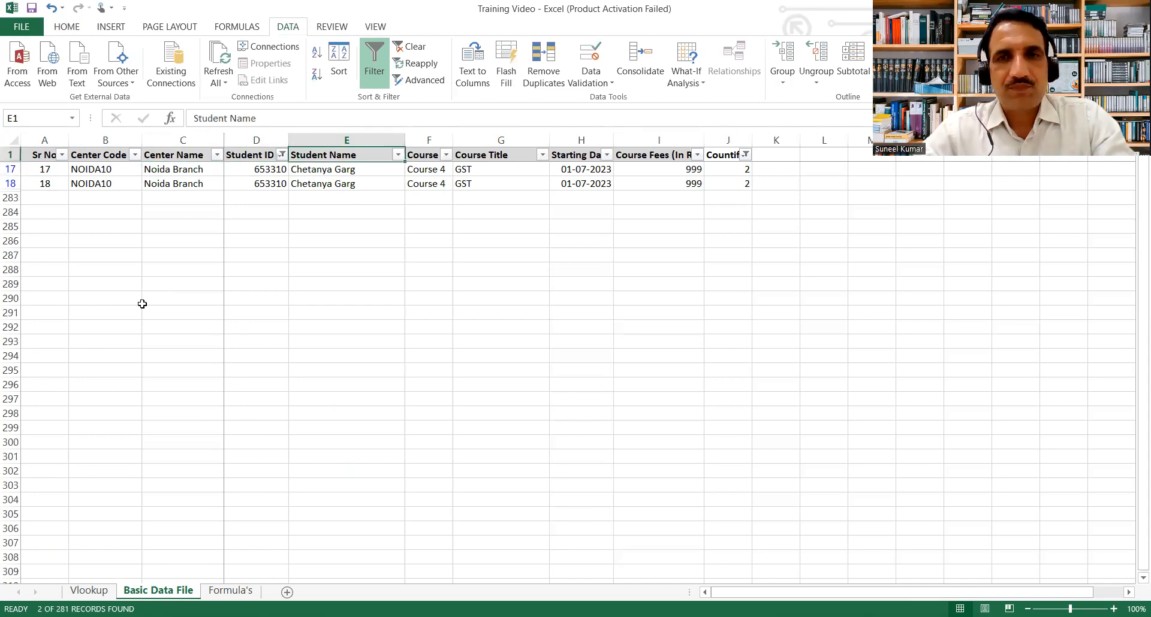
key(Right)
key(Left)
key(Left)
key(Right)
key(Left)
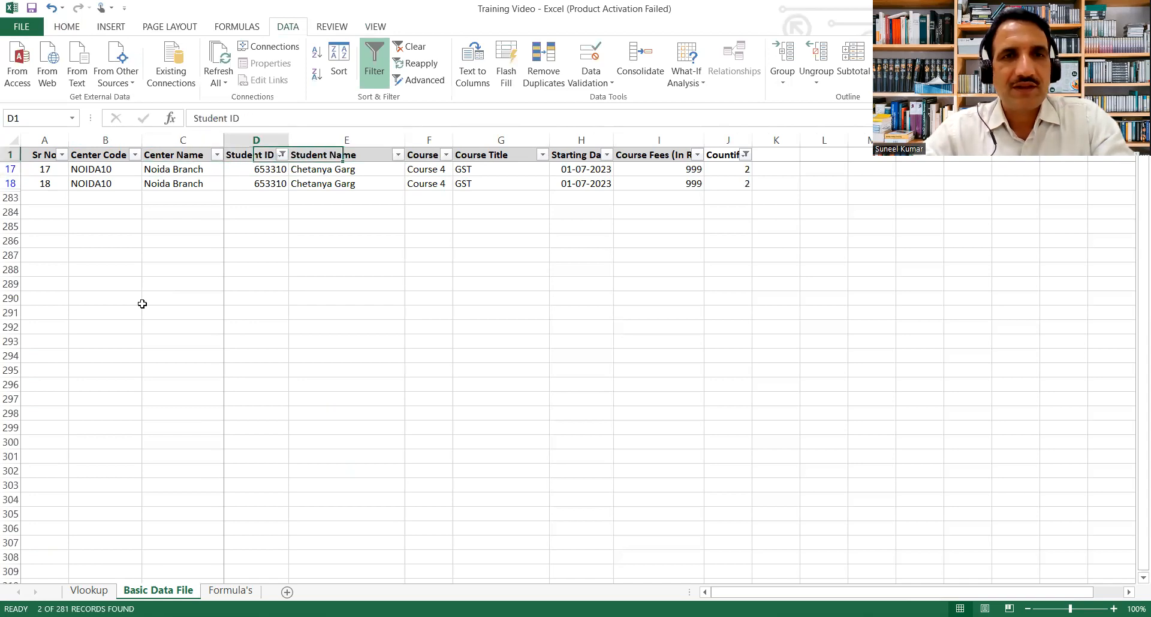
key(alt+Down)
key(space)
key(Down)
key(Down)
key(Down)
key(space)
key(Return)
- Examine the two records in rows 153 and 154 from Student ID across to Course Title
key(Down)
key(Right)
key(Right)
key(Right)
key(Left)
key(Left)
key(Left)
- Change the Student ID filter to show only the ID found in rows 28 and 29
key(Up)
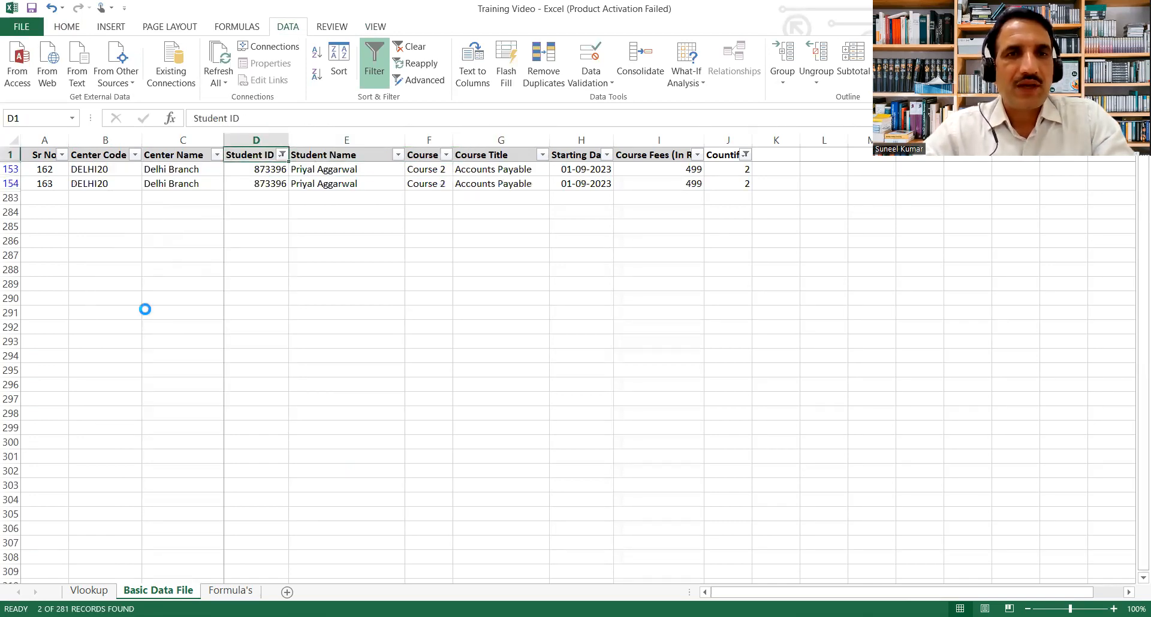
key(alt+Down)
click(148, 348)
key(Down)
key(Down)
key(Down)
key(Down)
key(space)
key(Return)
- Examine the records in rows 28 and 29 from Student ID across to the Countif column
key(Down)
key(Right)
key(Right)
key(Right)
key(Right)
key(Right)
key(Right)
- Clear all filters by reapplying the header filter, and filter the Countif column to show only the value 4
key(Up)
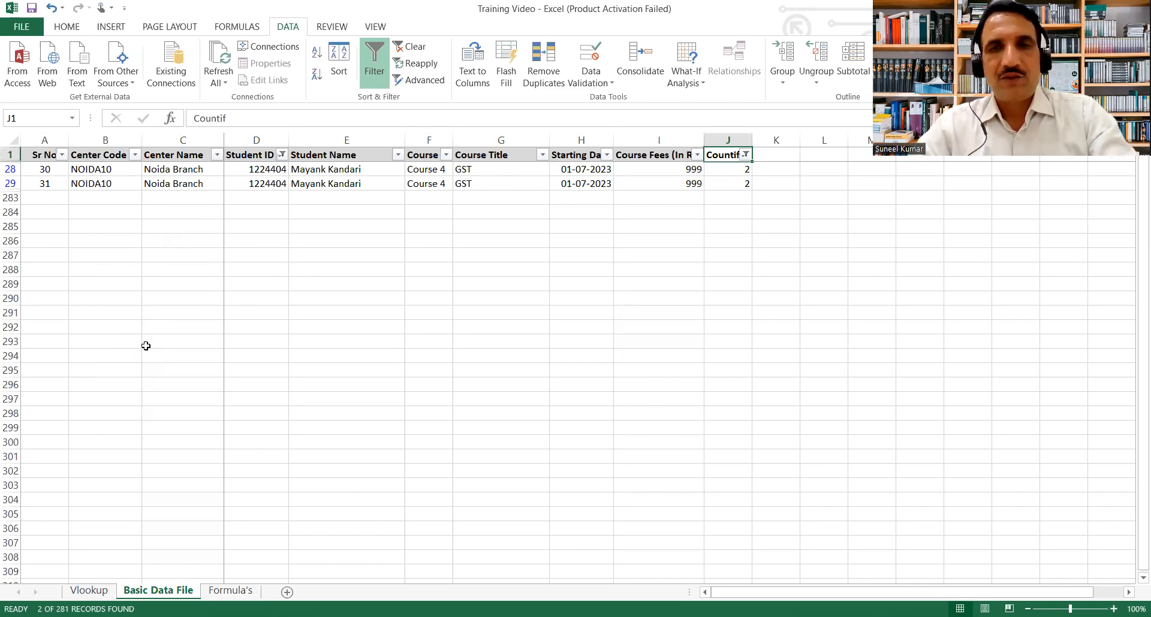
key(ctrl+shift+l)
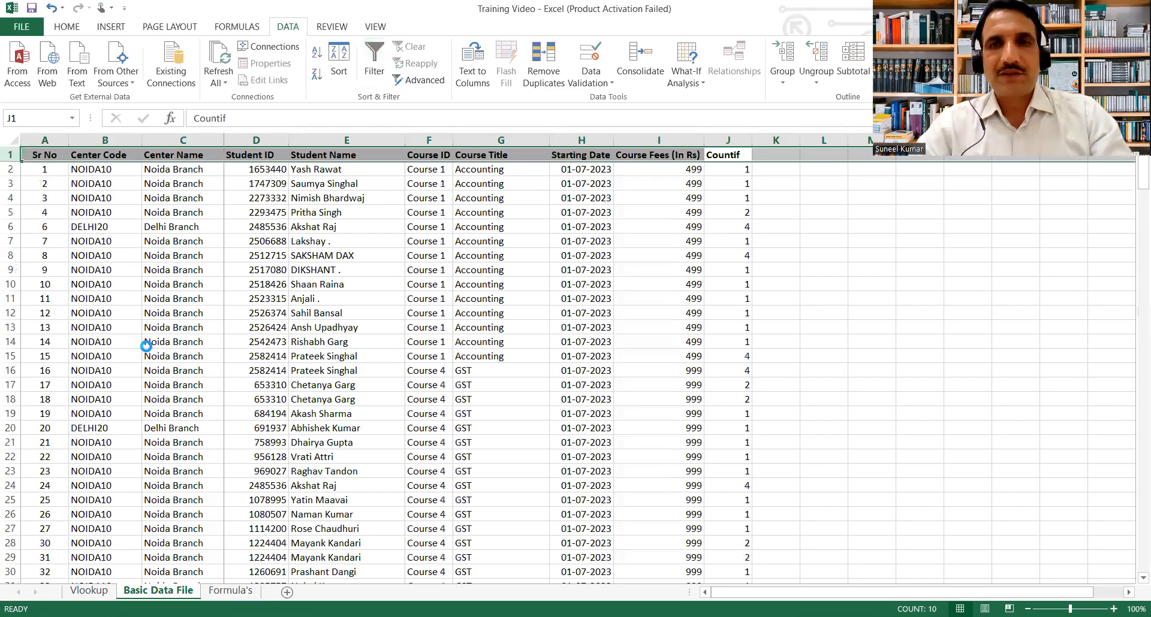
key(ctrl+shift+l)
key(alt+Down)
click(626, 302)
key(Down)
key(Down)
key(Down)
key(Down)
key(space)
key(Return)
- Filter the Student ID column to show only the ID found in rows 6, 24, 114 and 144
key(Down)
key(Left)
key(Left)
key(Left)
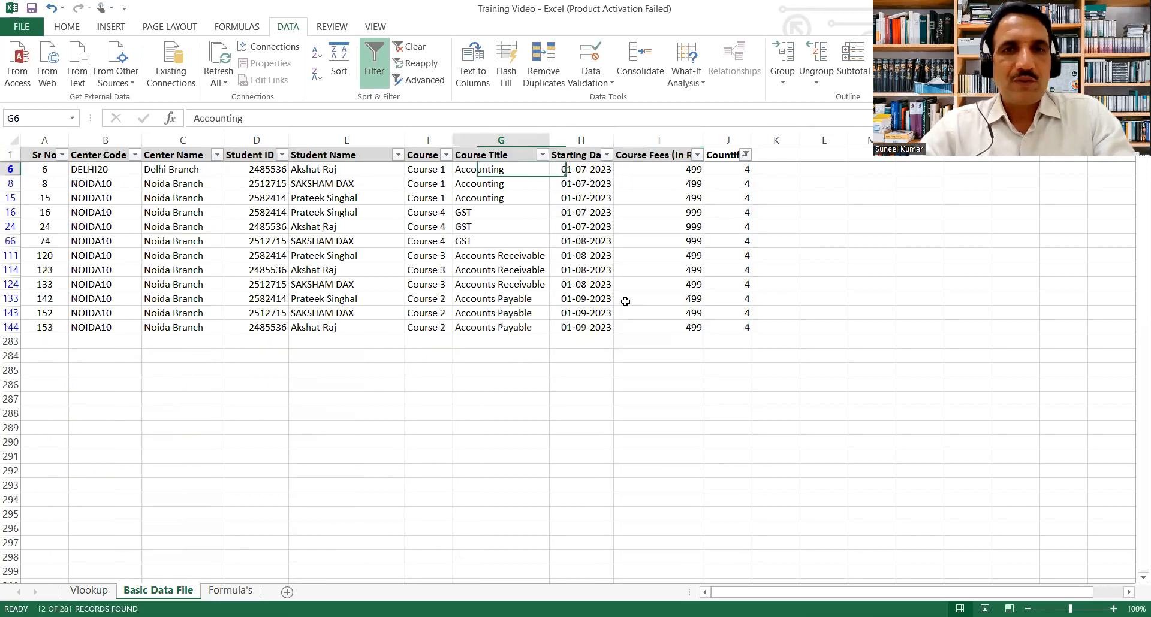
key(Up)
key(Left)
key(Left)
key(Left)
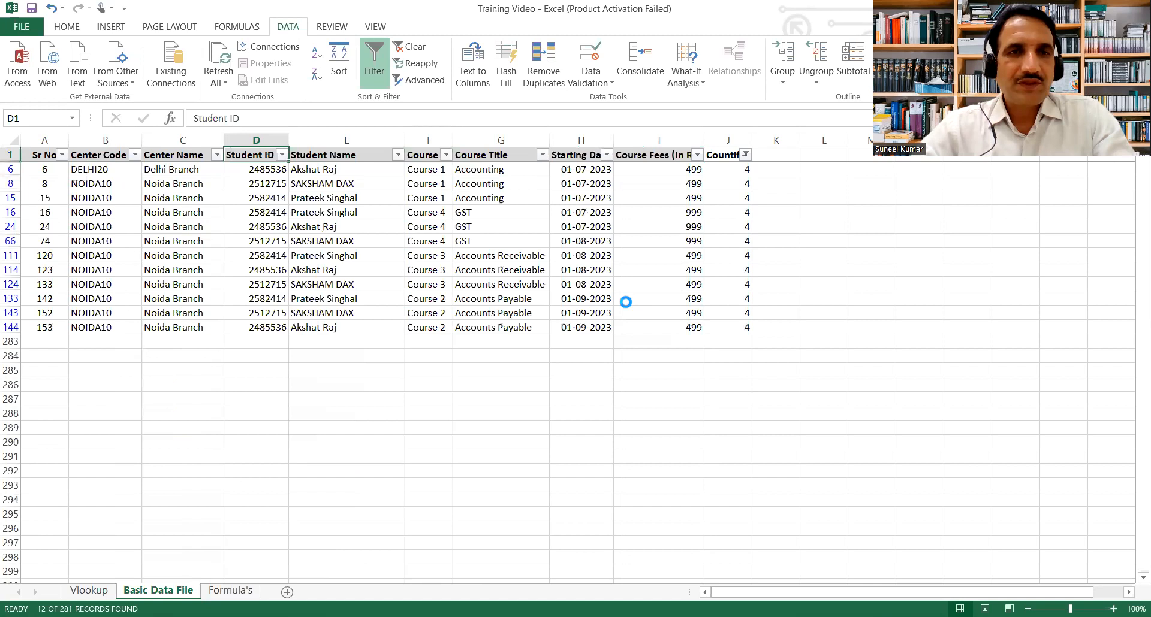
key(alt+Down)
click(144, 301)
key(Down)
key(space)
key(Return)
- Compare the Course ID and Course Title of each of the four filtered records, along with the Starting Date column
key(Down)
key(Right)
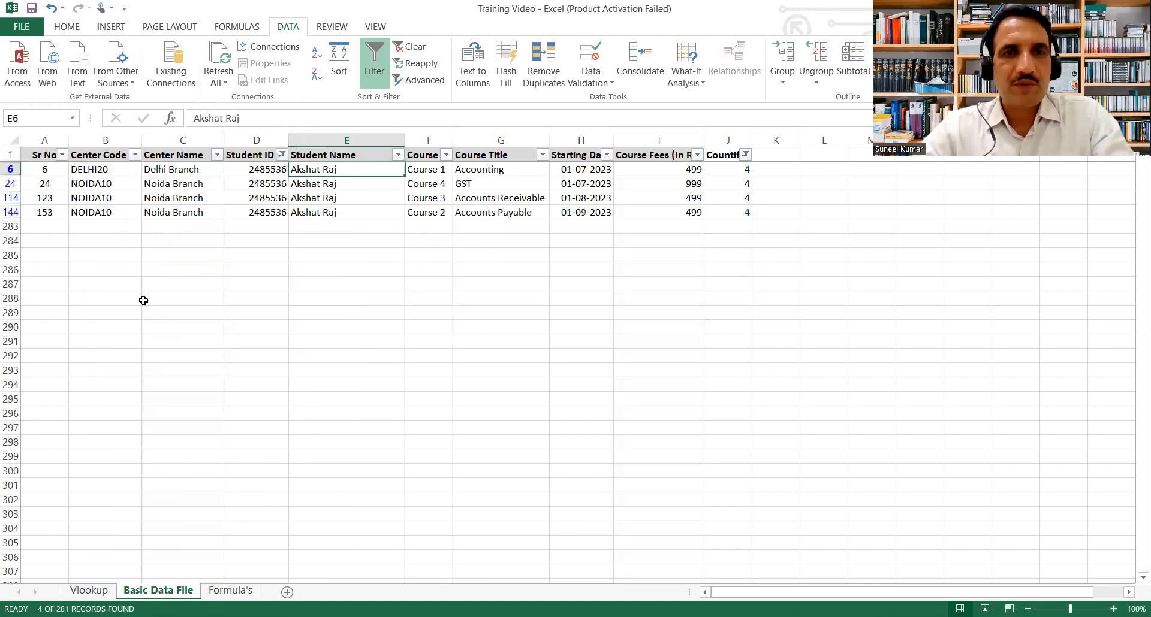
key(Right)
key(Right)
key(Left)
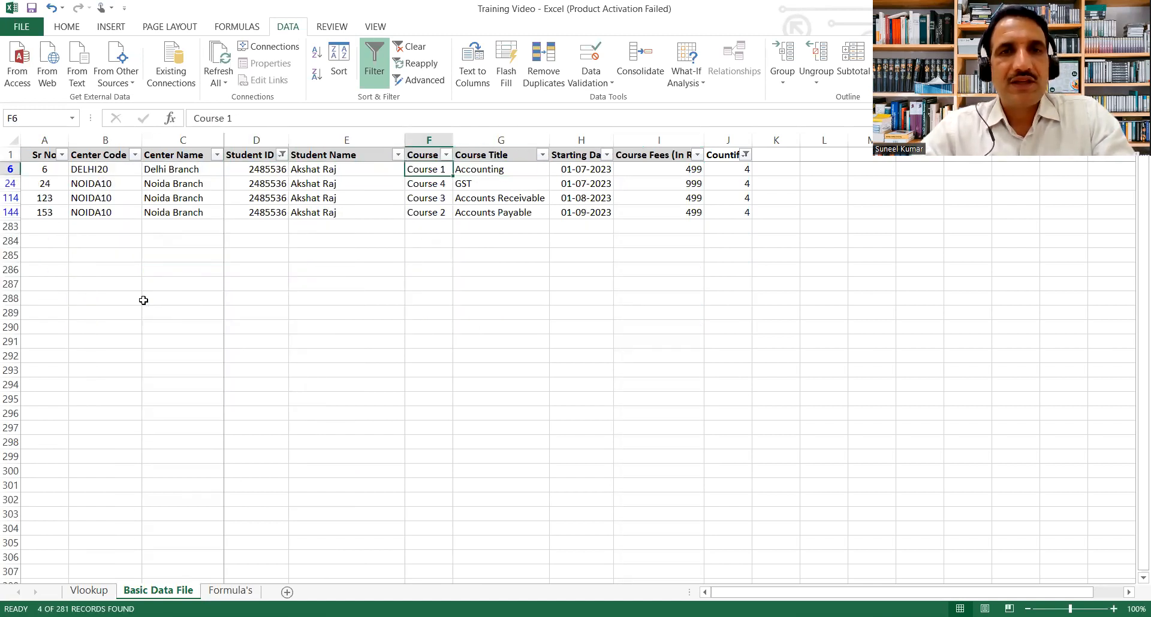
key(shift+Right)
key(Down)
key(Up)
key(shift+Right)
key(Down)
key(shift+Right)
key(Down)
key(shift+Right)
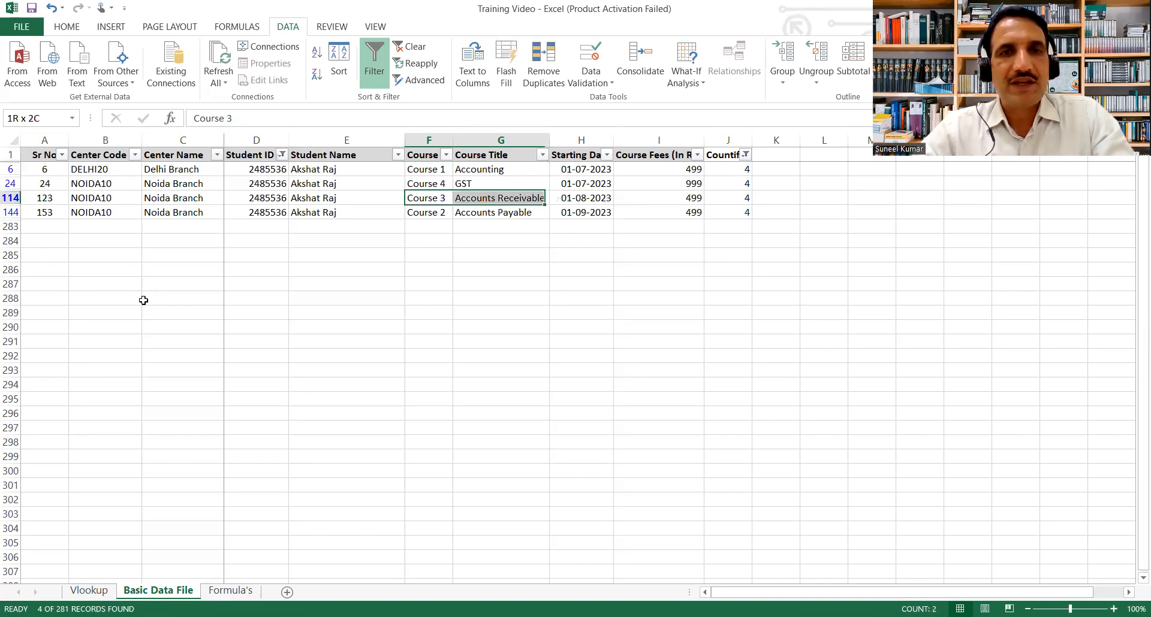
key(Down)
key(shift+Right)
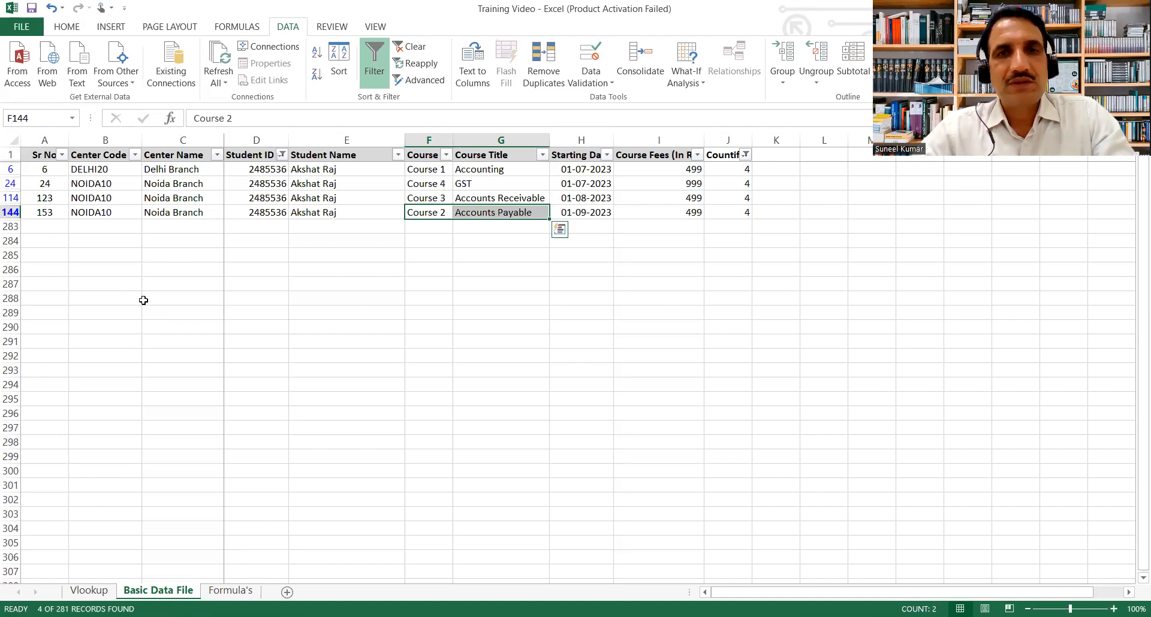
key(Up)
key(Up)
key(Up)
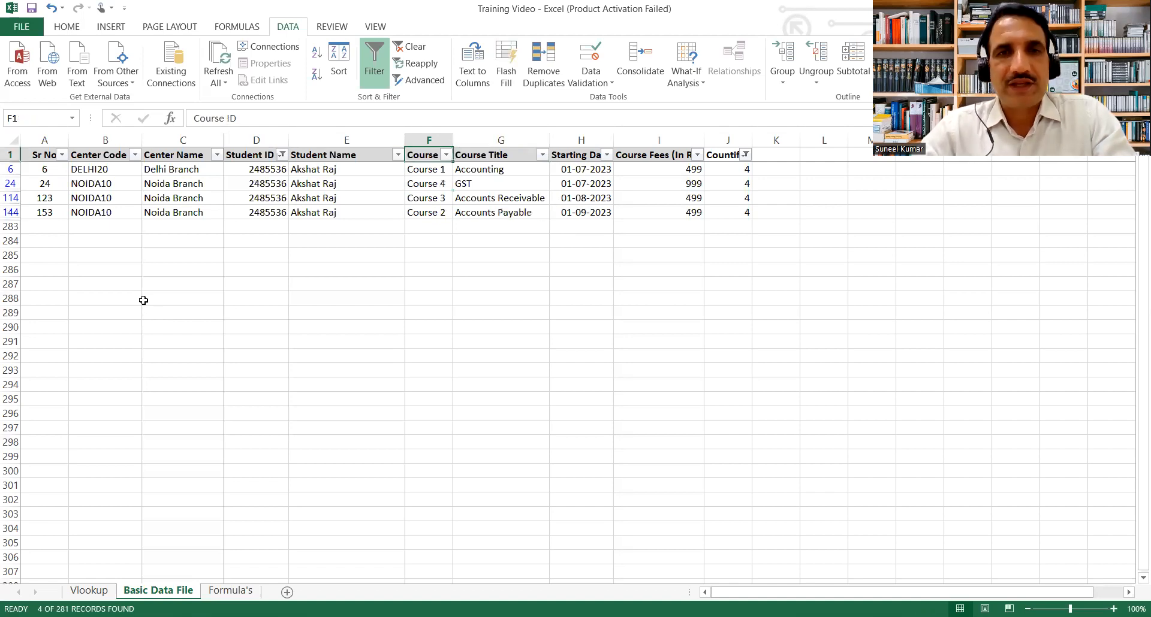
key(Left)
key(Right)
key(Right)
key(Right)
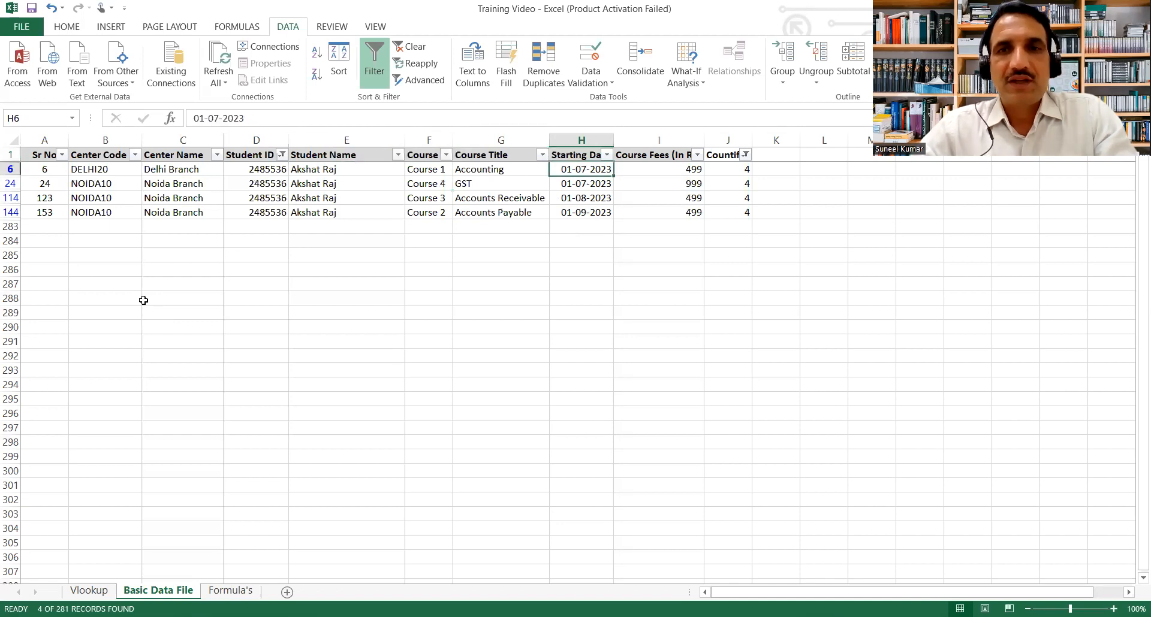
- Select the Course Fees of the four filtered records to check their total
key(Right)
key(shift+Down)
key(shift+Down)
key(shift+Down)
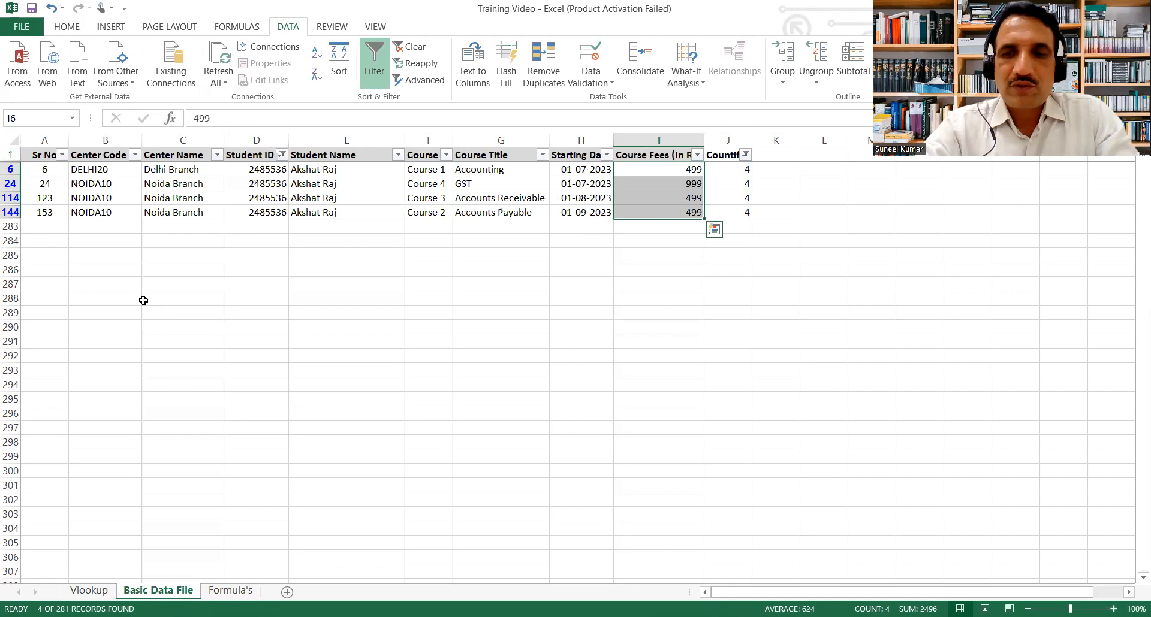
key(alt+Tab)
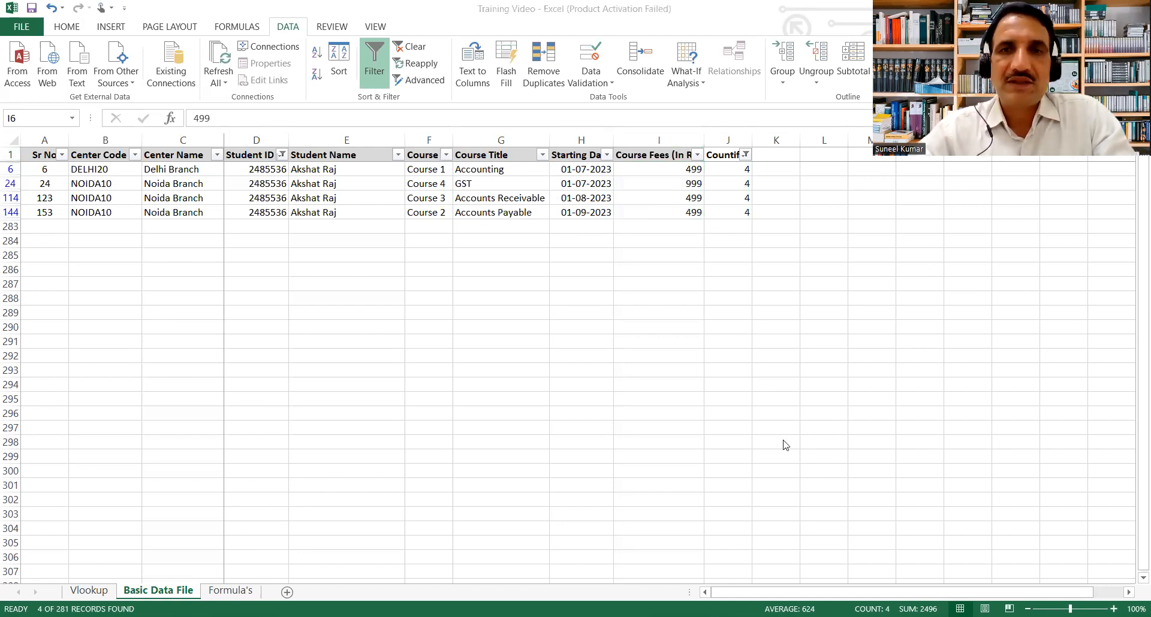
key(alt+Tab)
- Remove the filter from the header row of the Basic Data File
click(577, 160)
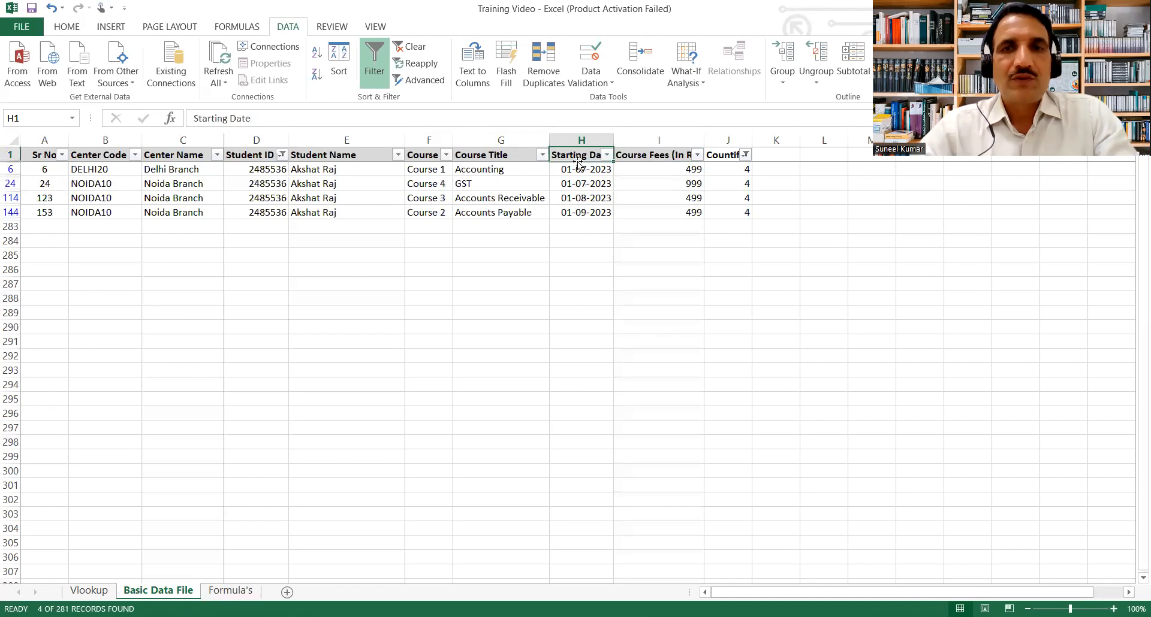
key(alt+a)
key(t)
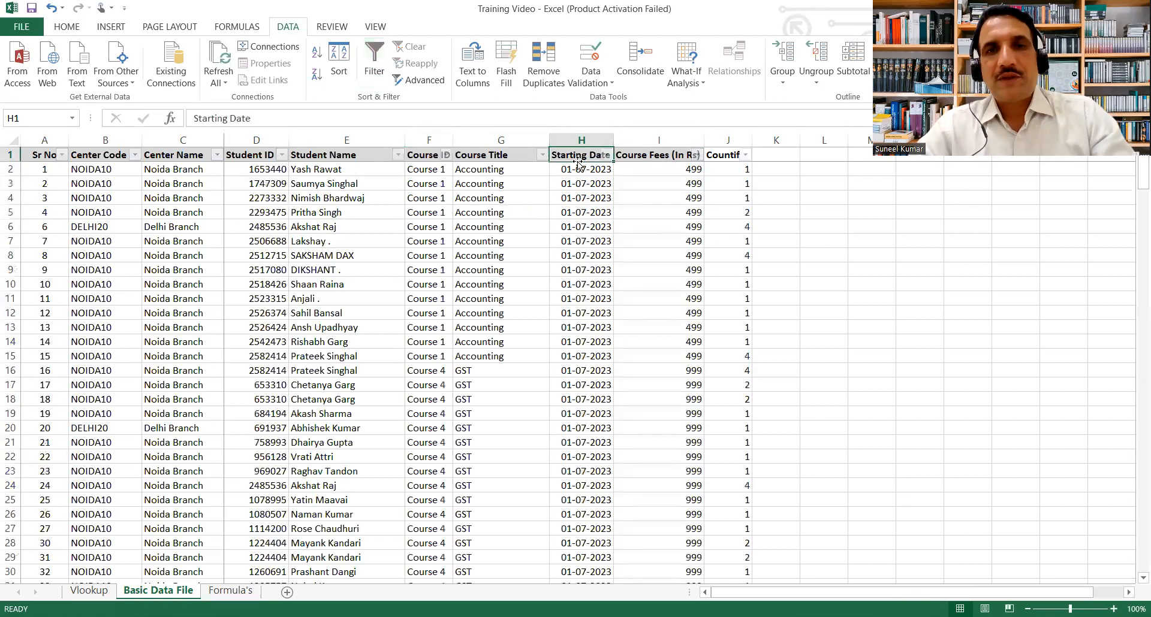
key(Right)
key(Right)
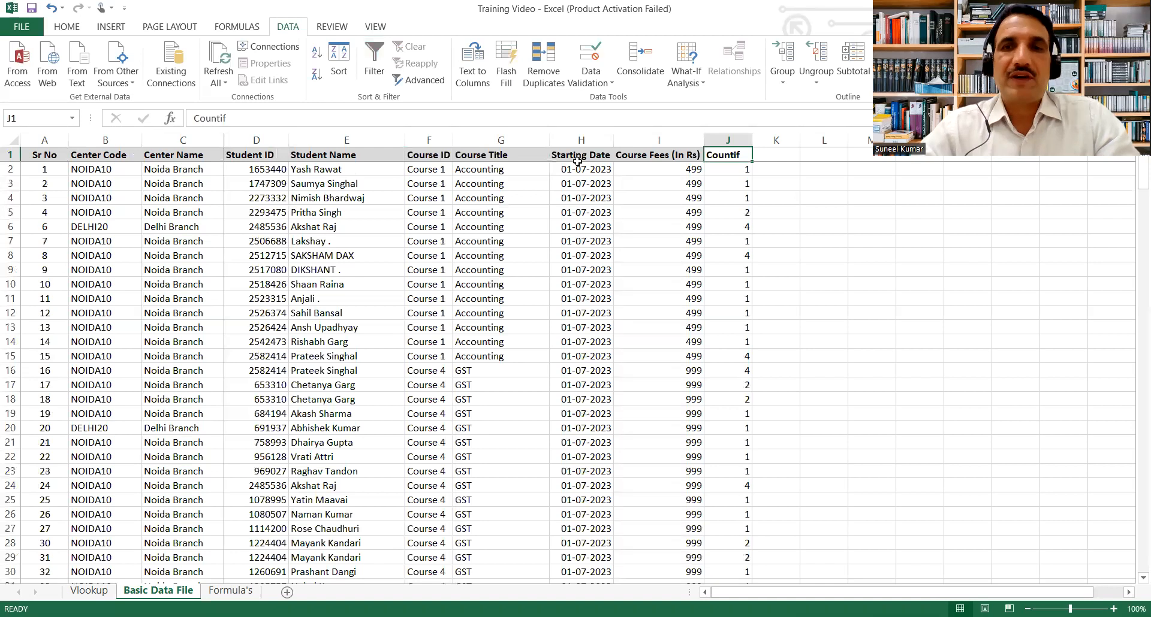
key(ctrl+shift+Down)
key(Delete)
key(Left)
key(ctrl+Left)
key(ctrl+shift+Right)
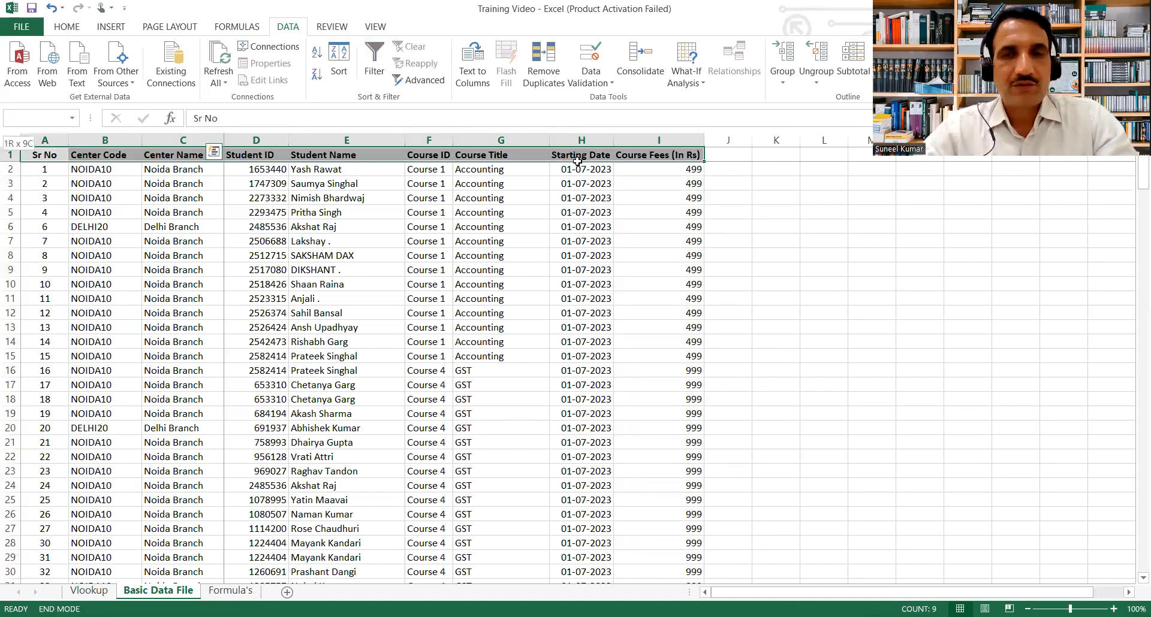
key(ctrl+z)
- Create a PivotTable on a new worksheet from the full data range A1:J282 with the PivotTable and PivotChart Wizard
key(ctrl+Left)
key(ctrl+shift+Right)
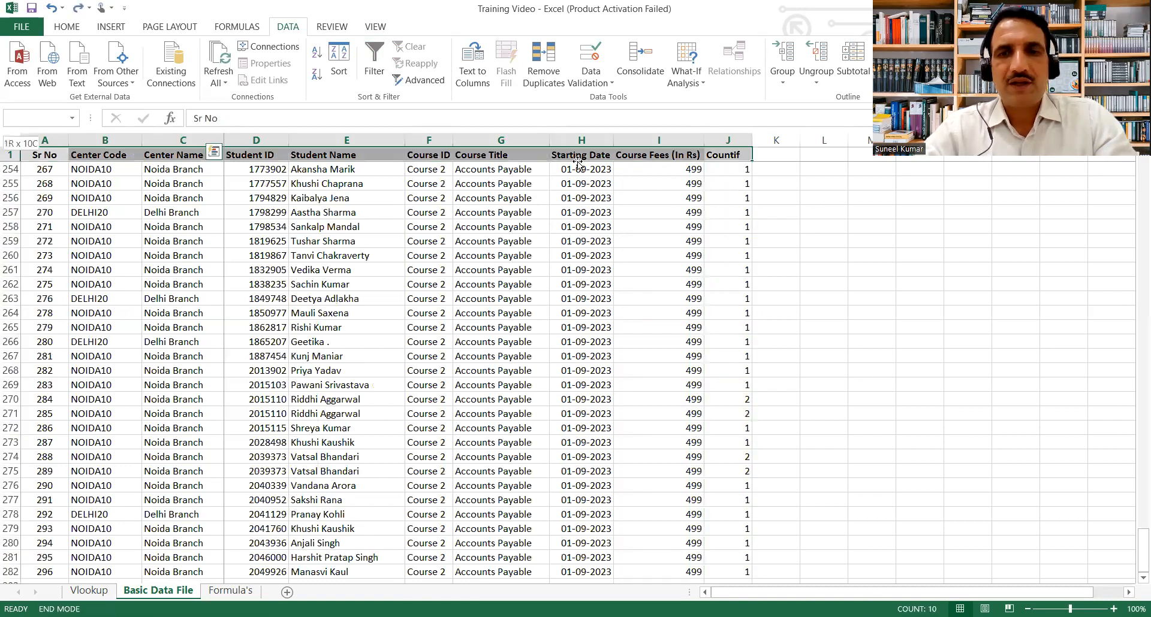
key(ctrl+shift+Down)
key(Left)
key(Down)
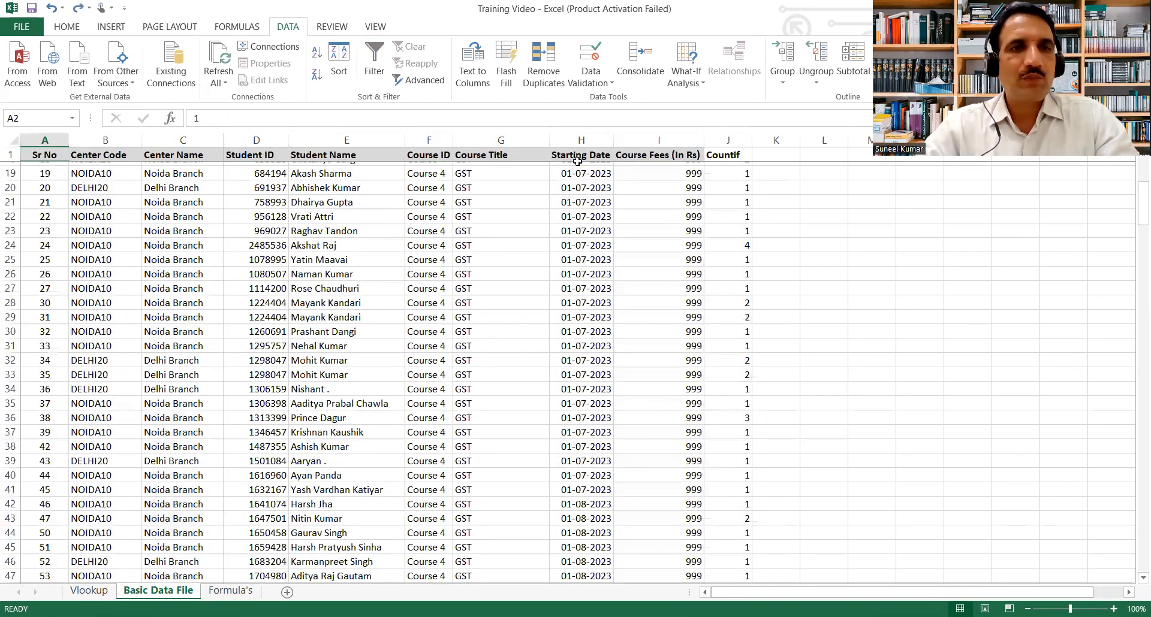
key(Up)
key(ctrl+shift+Right)
key(ctrl+shift+Down)
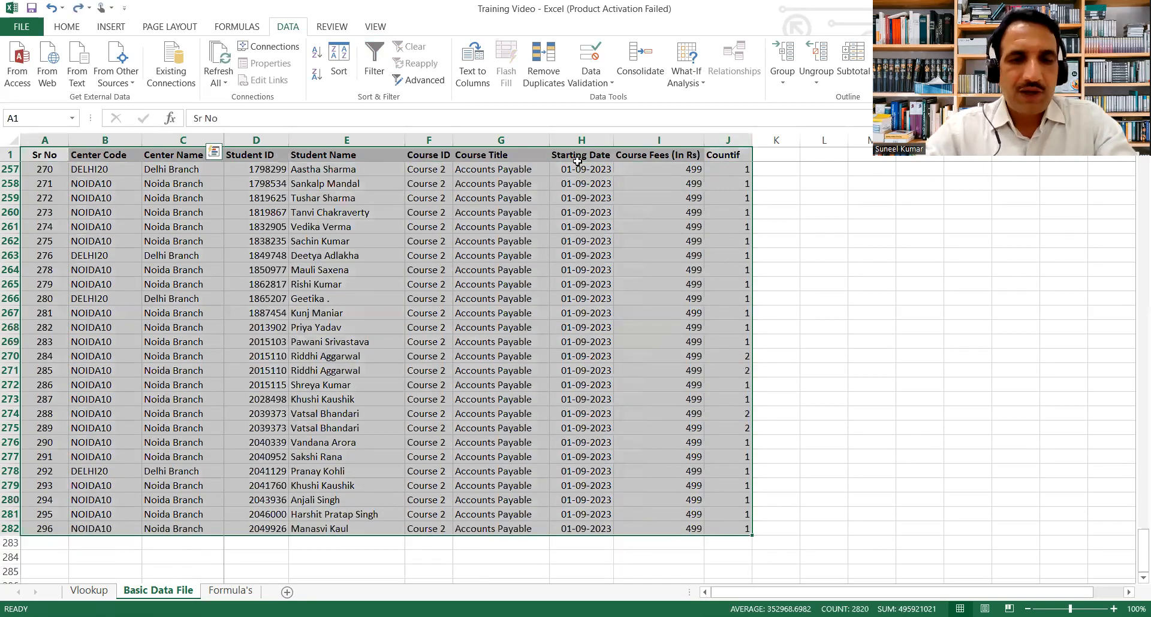
key(alt+d)
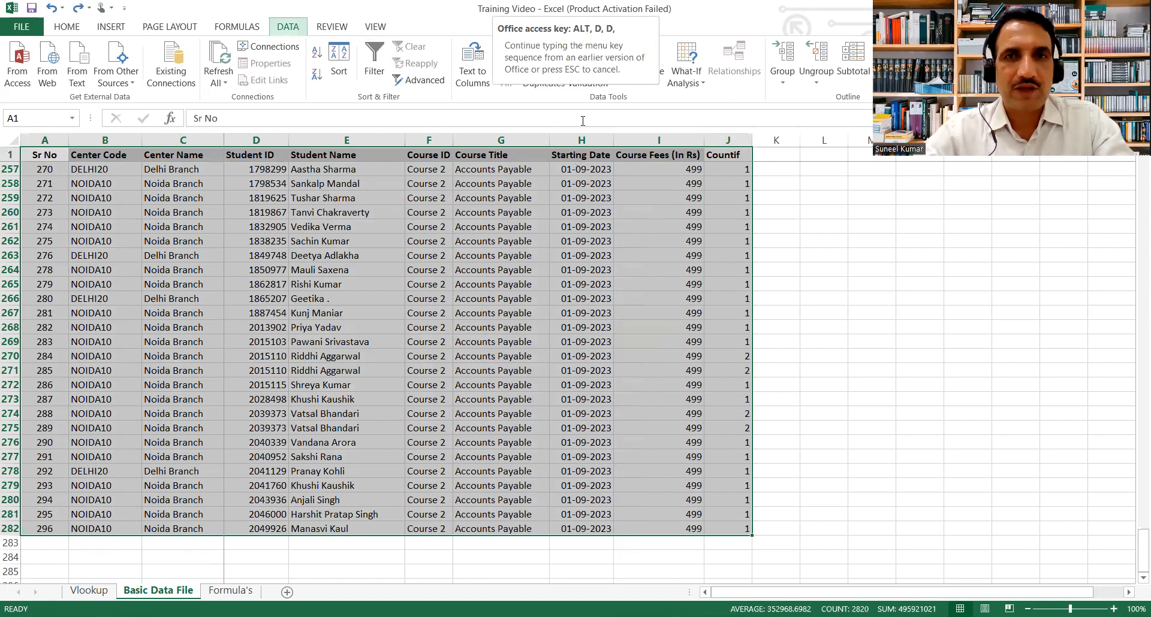
key(p)
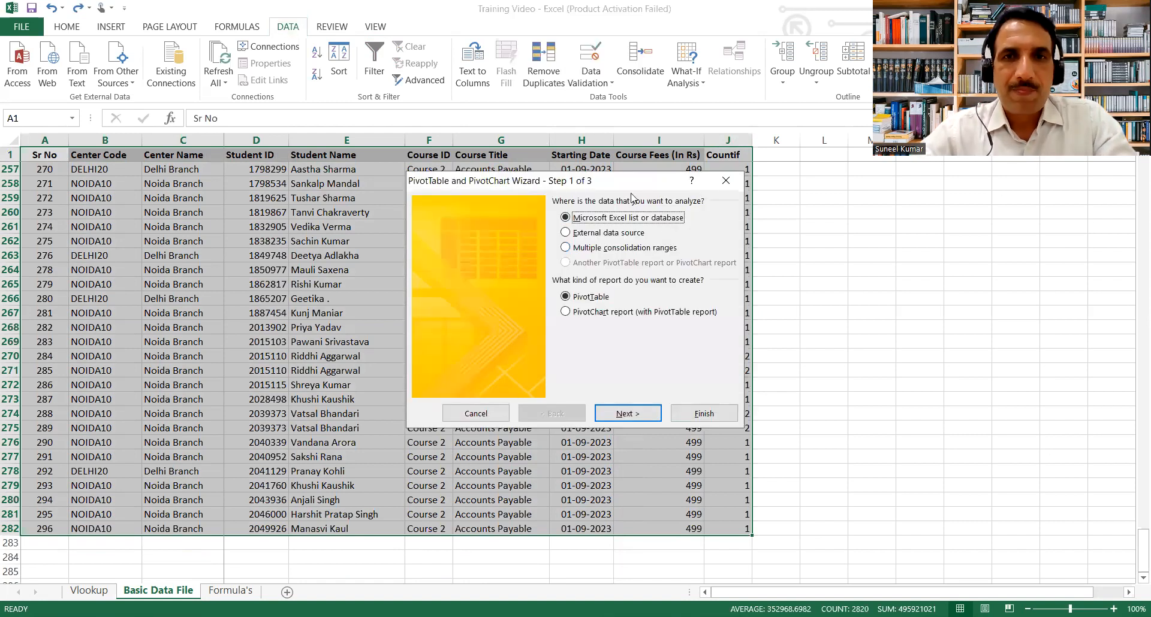
click(626, 413)
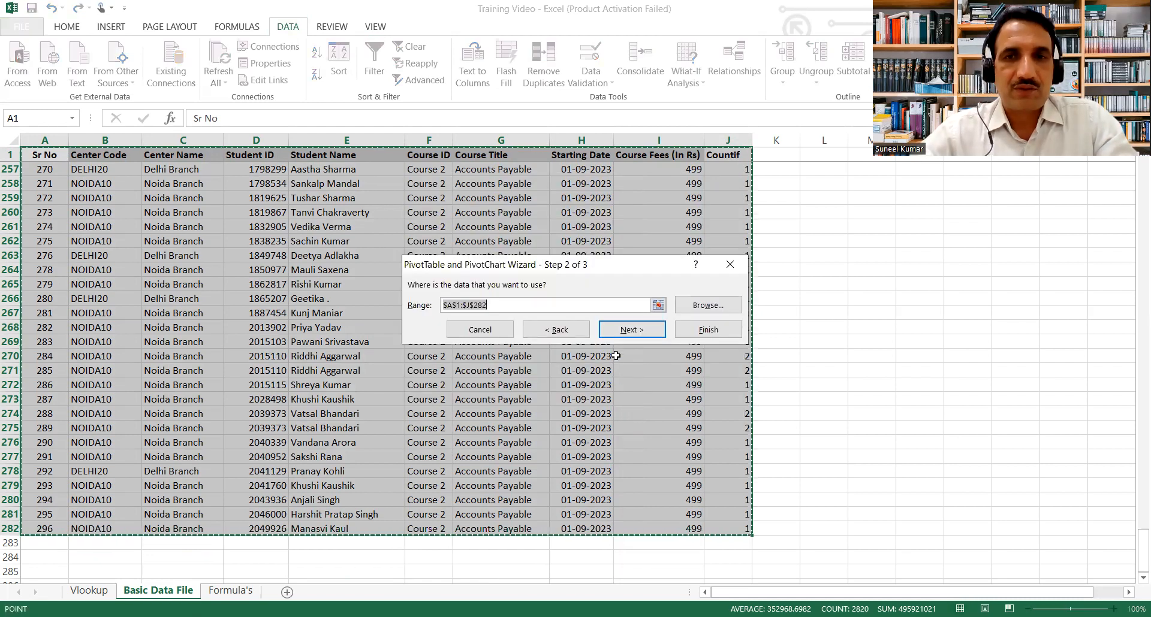
click(634, 330)
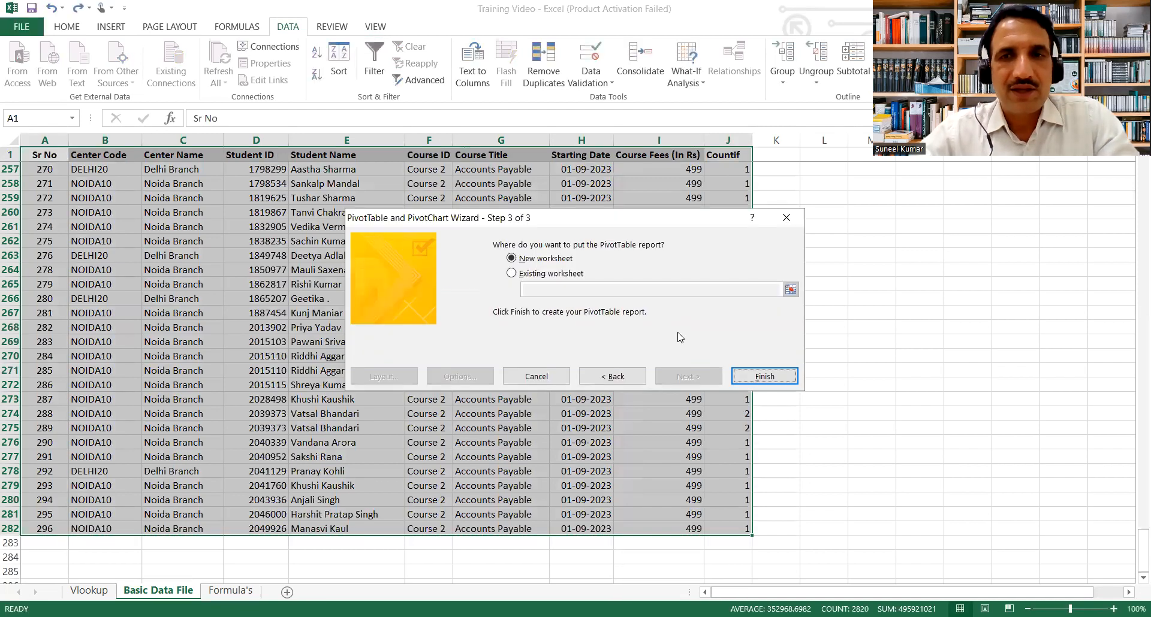
click(770, 379)
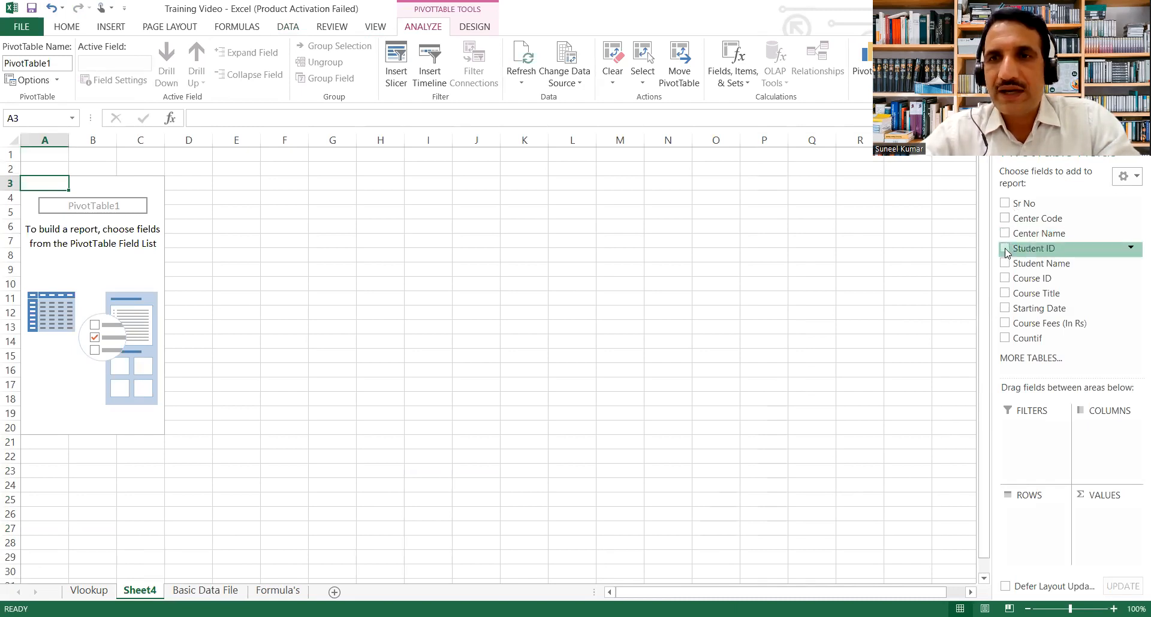
- Lay out the PivotTable with Student ID as rows, Course Title as columns and the sum of Course Fees (In Rs) as values
drag(1007, 252, 1038, 532)
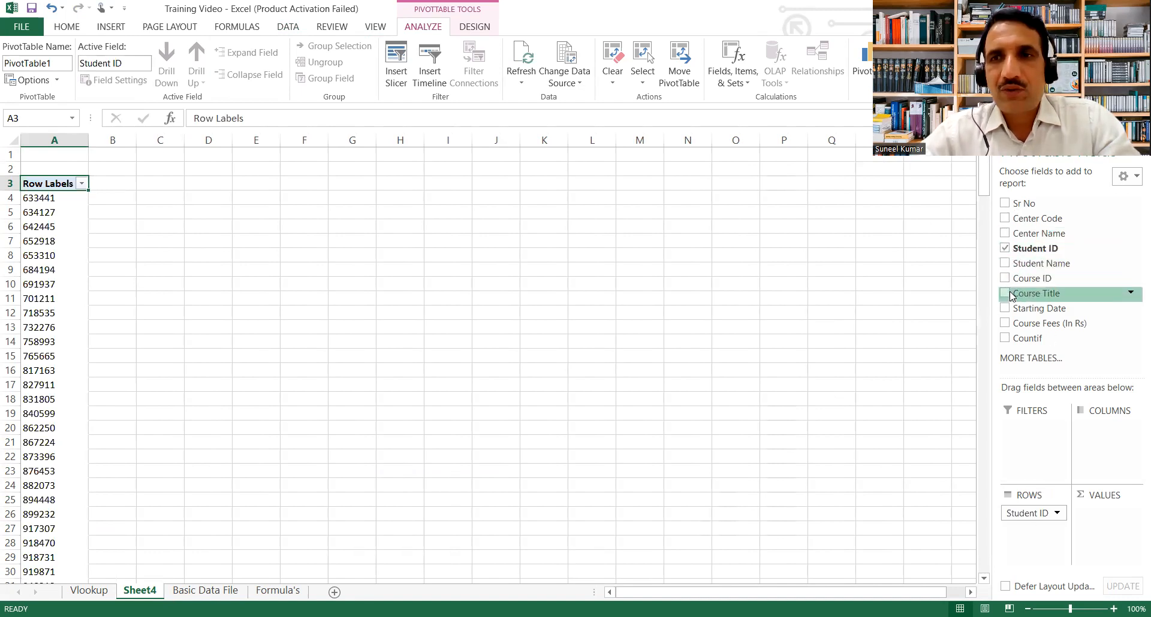
drag(1011, 298, 1114, 445)
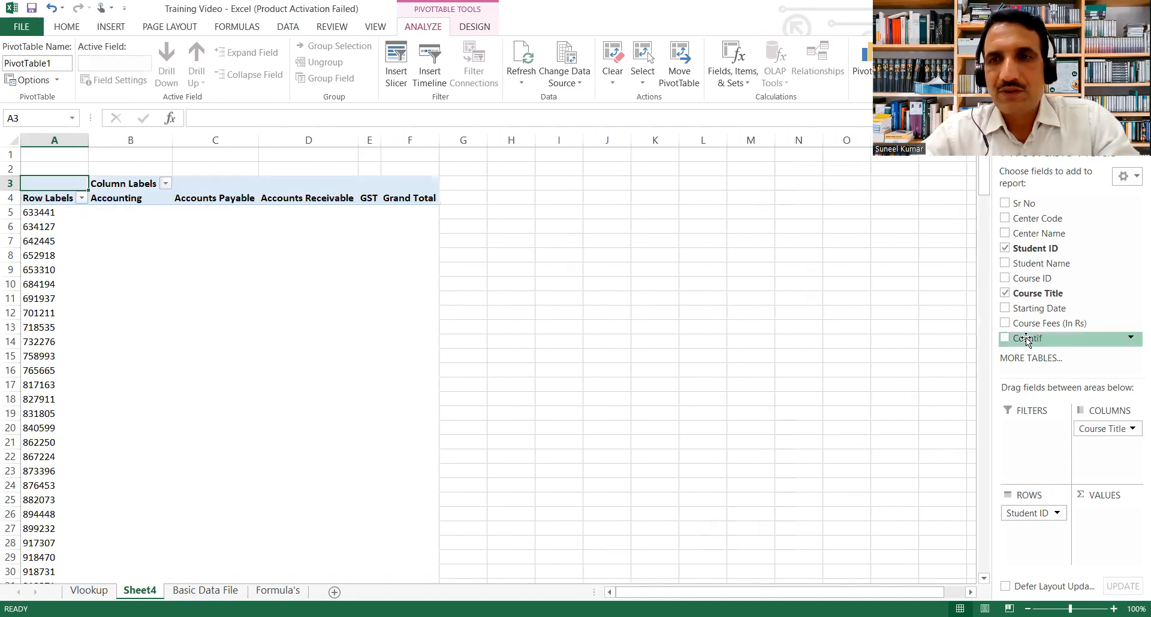
drag(1005, 328, 1116, 539)
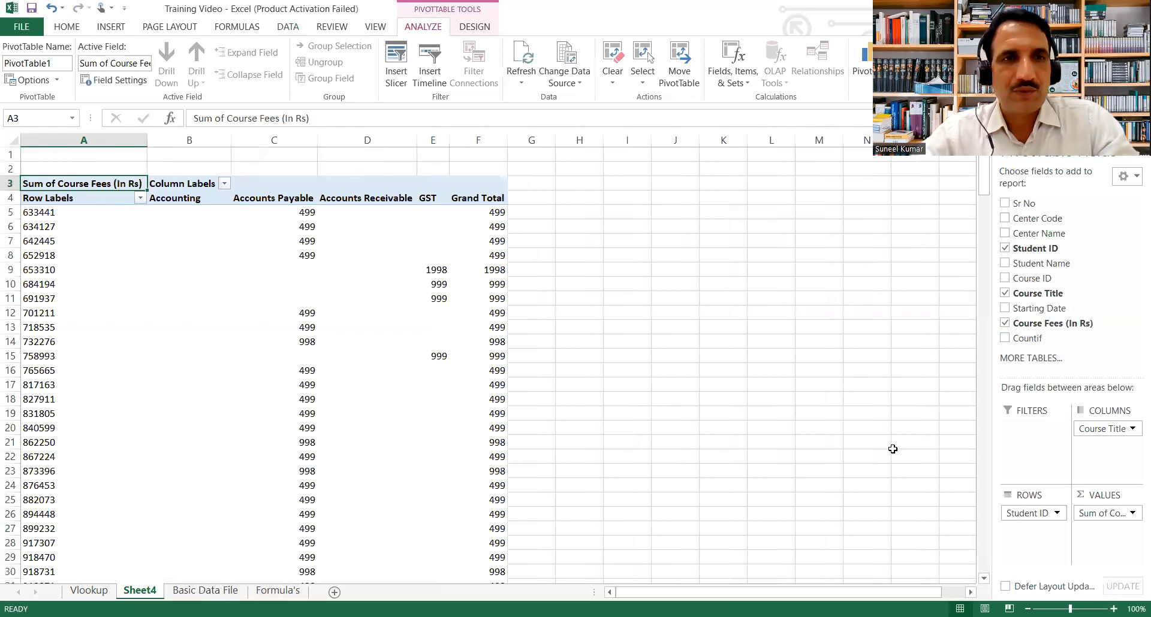
- Freeze the panes at cell B5 so the PivotTable headers and the Student ID column stay in view
click(177, 211)
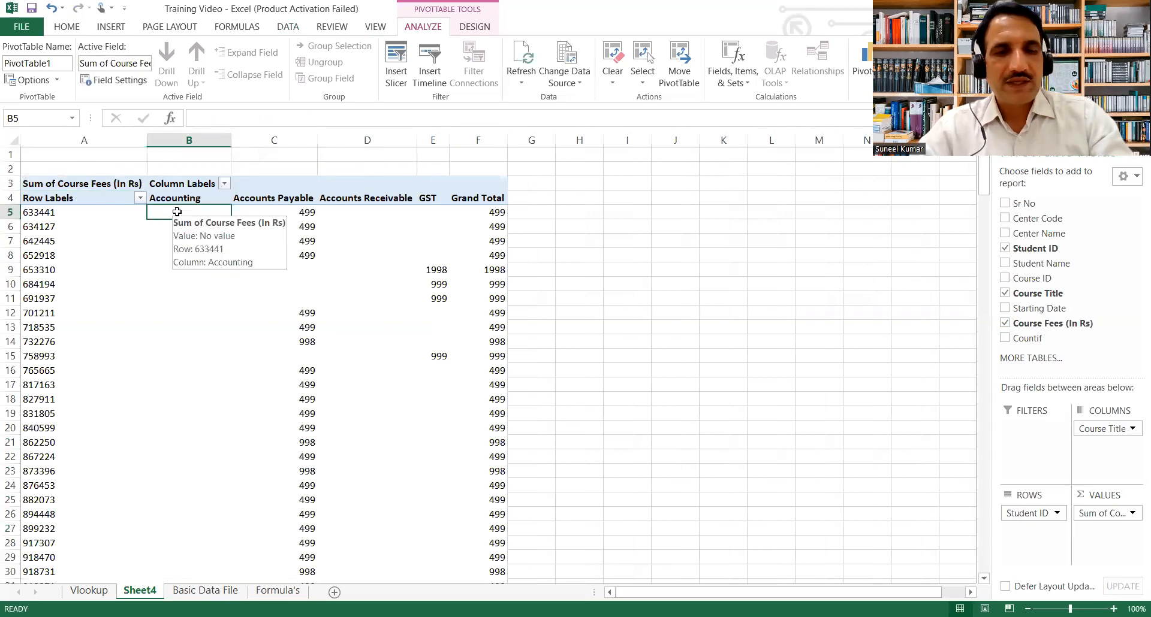
key(alt+w)
key(f)
key(f)
key(Left)
key(Right)
key(Left)
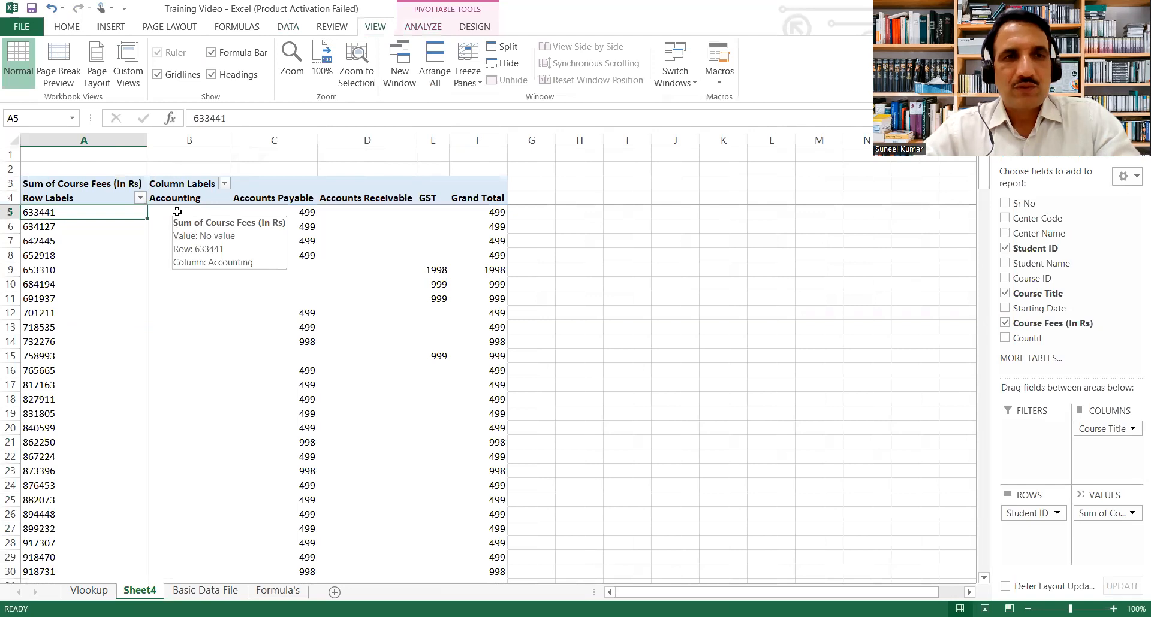
- Add Student Name to the rows below Student ID and show the Student ID item labels in tabular form
drag(1041, 263, 1032, 529)
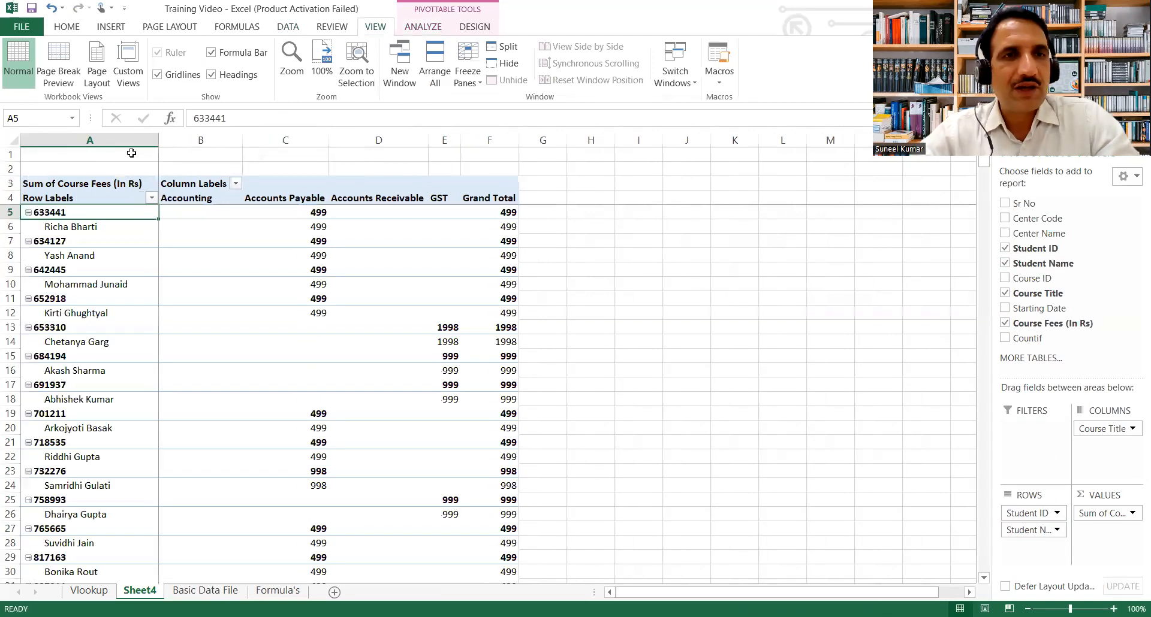
right_click(77, 210)
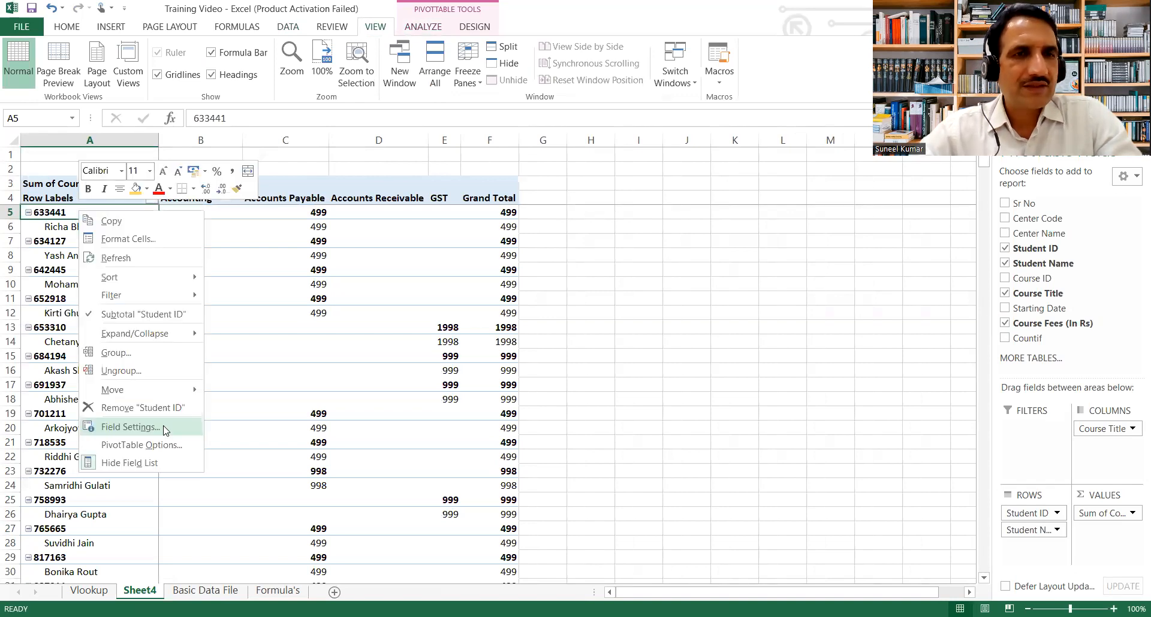
click(173, 427)
click(130, 330)
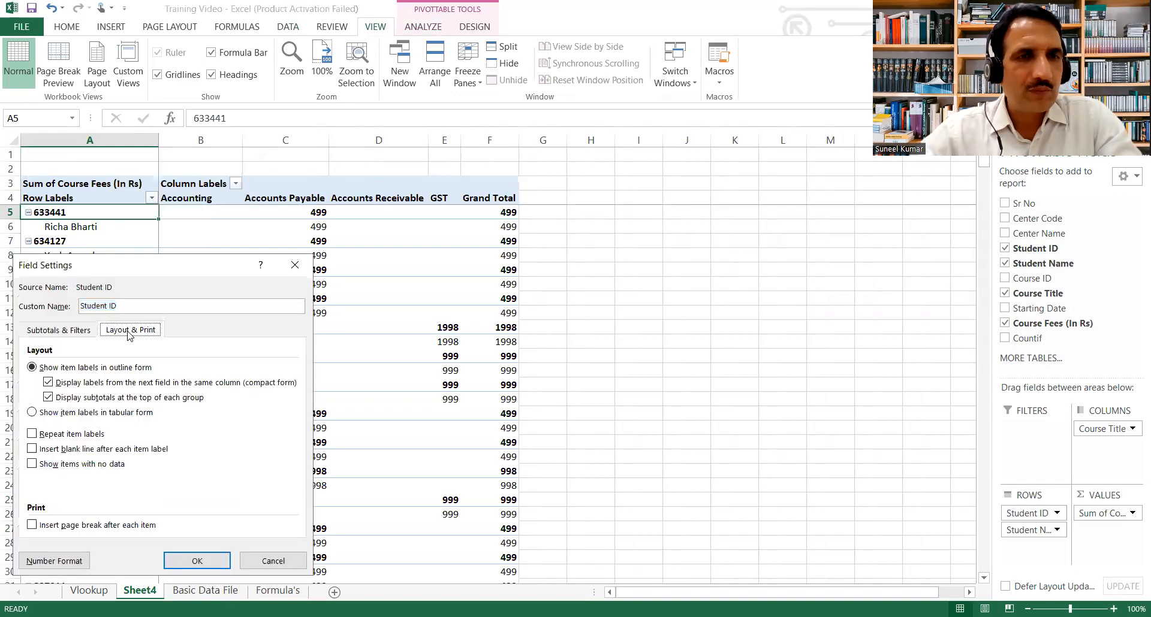
click(66, 415)
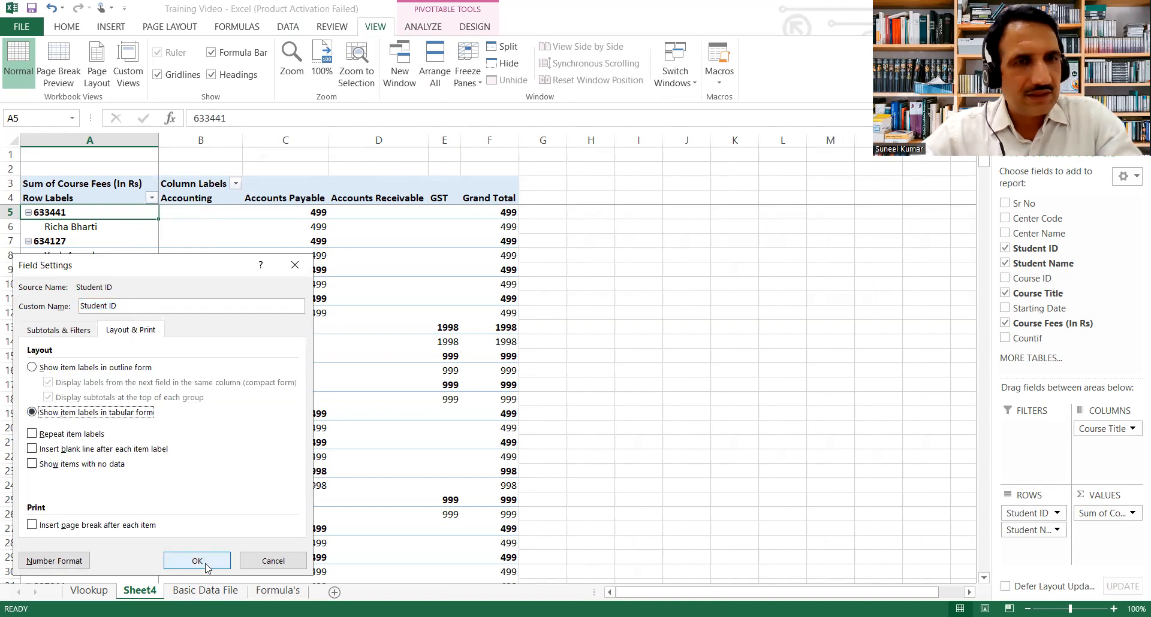
click(197, 561)
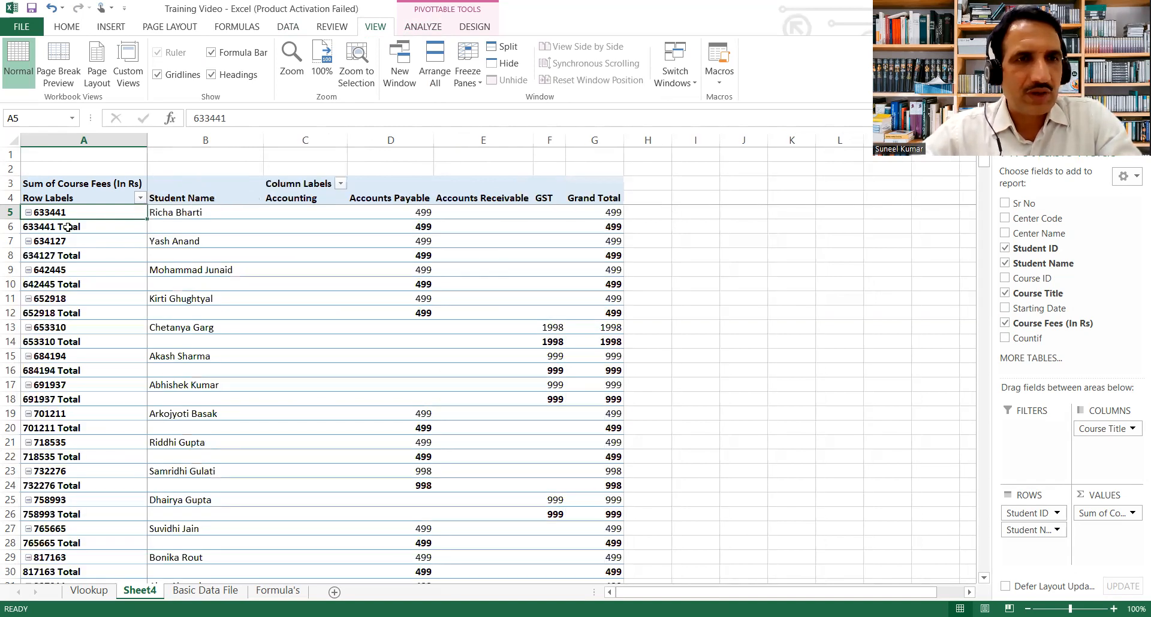
- Turn off the Student ID subtotals in the PivotTable
right_click(70, 231)
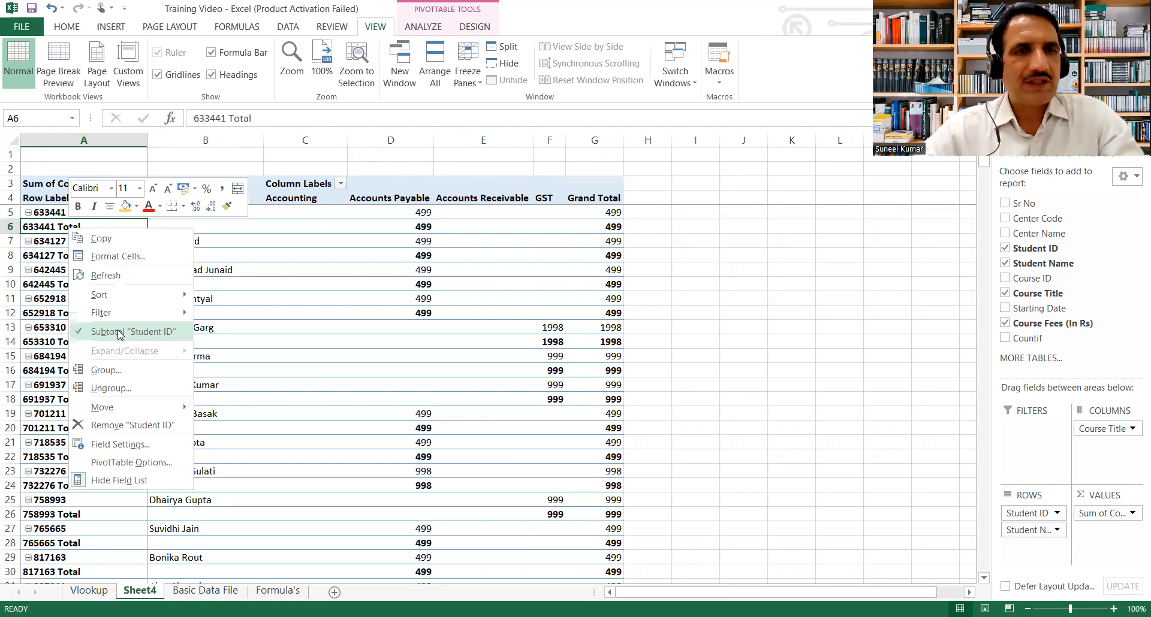
click(119, 334)
key(Right)
key(Right)
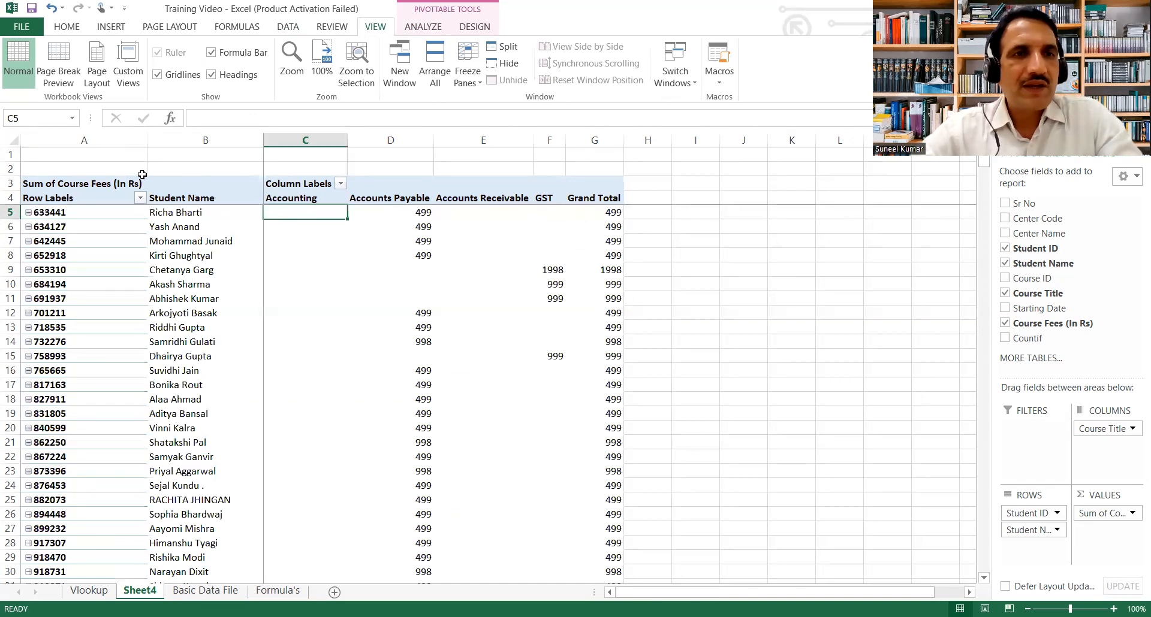
- Examine the PivotTable headers and the first record in row 5 across the course columns to Grand Total
key(Up)
key(Left)
key(Left)
key(Right)
key(Down)
key(Right)
key(Up)
key(Down)
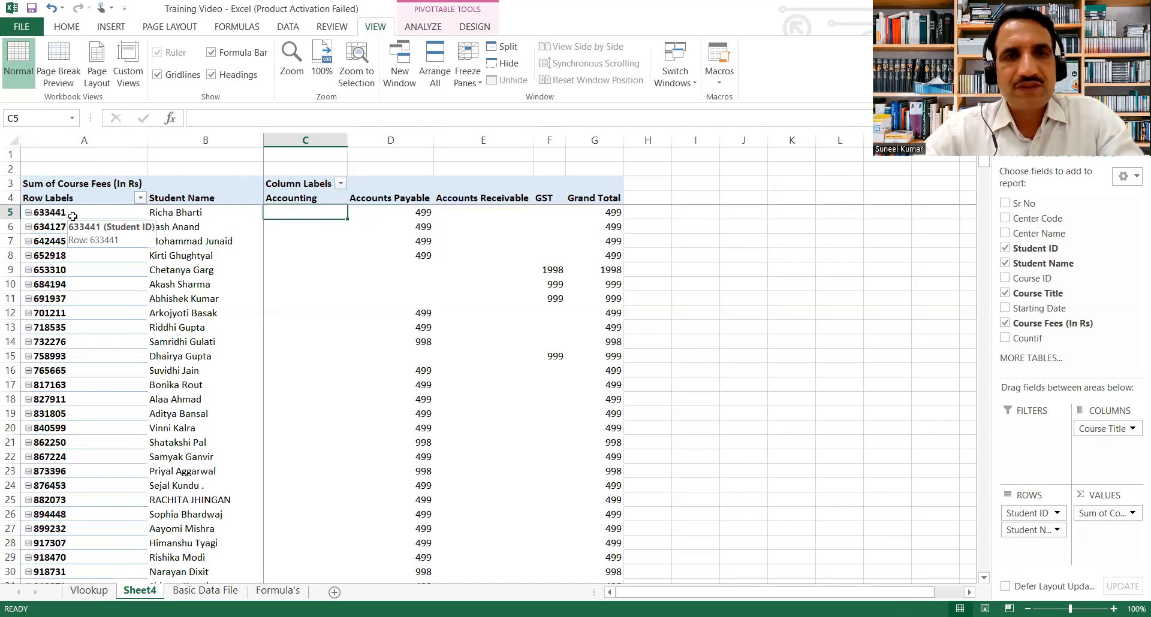
key(Right)
key(Right)
key(Right)
key(Right)
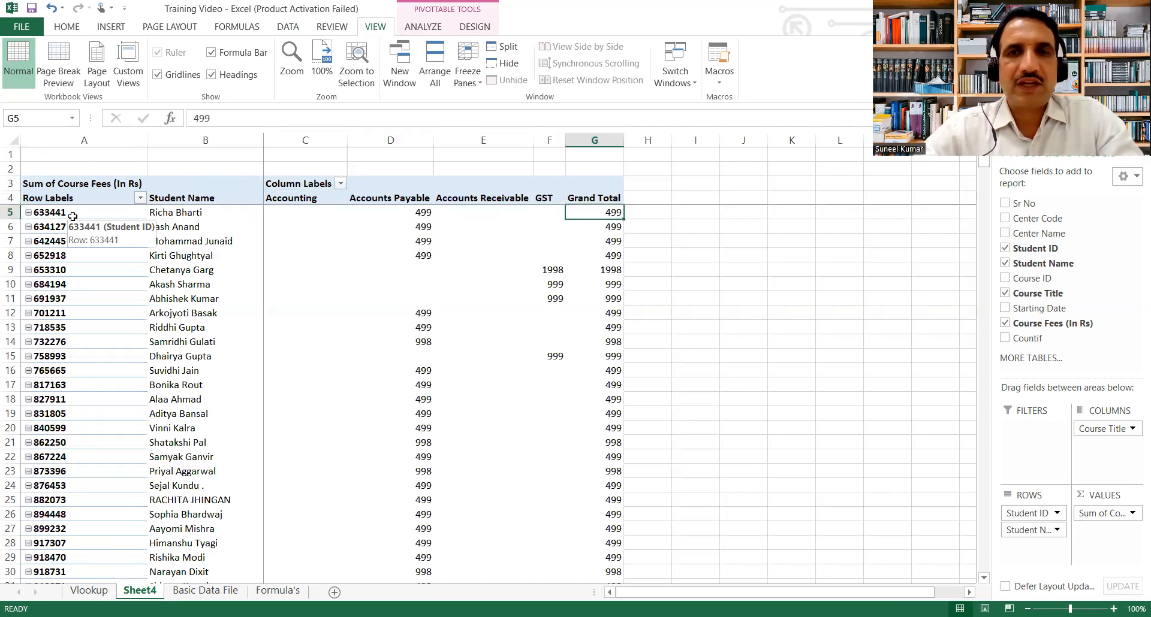
- Look through the PivotTable for a student with fees in all courses and select the course fees in C219:F219
key(Page_Down)
key(Page_Down)
key(Left)
key(Page_Up)
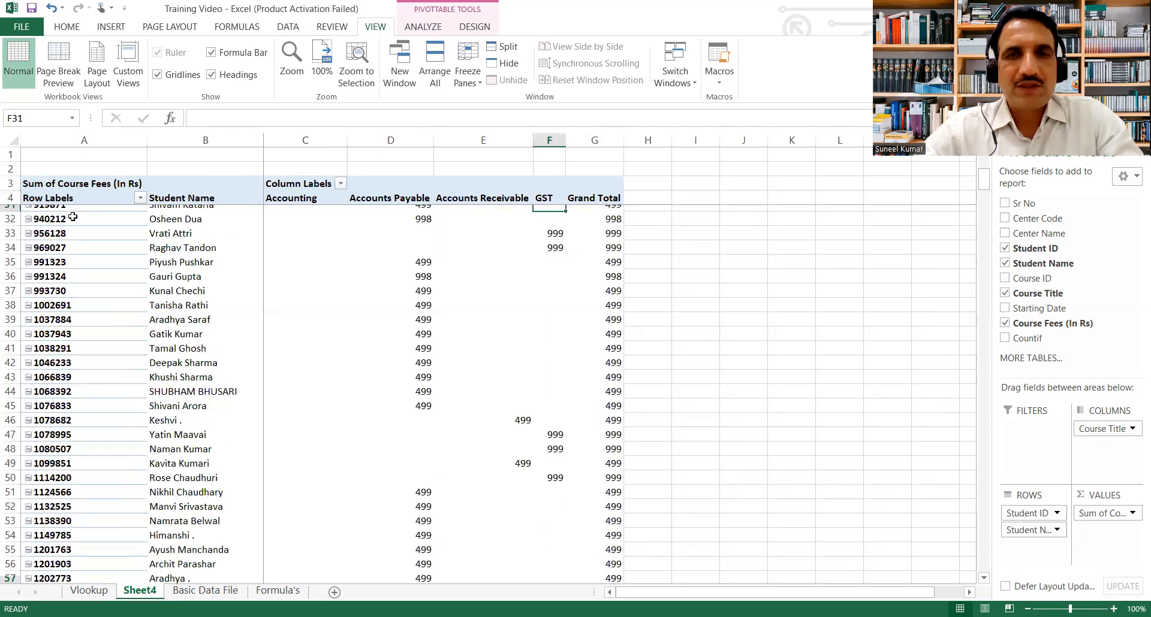
key(Down)
key(Down)
key(Page_Down)
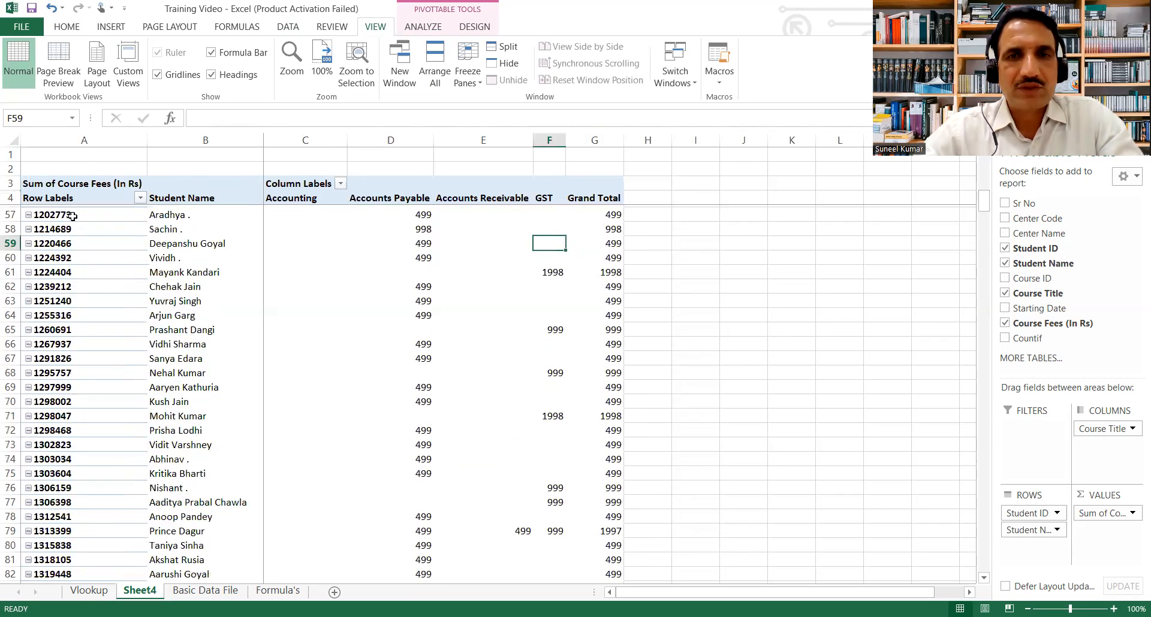
key(Page_Down)
key(Page_Down)
key(Page_Down)
key(Page_Down)
key(Page_Down)
key(Page_Up)
key(Page_Down)
key(Page_Down)
key(Down)
key(Down)
key(Down)
key(Down)
key(Left)
key(Left)
key(Left)
key(shift+Right)
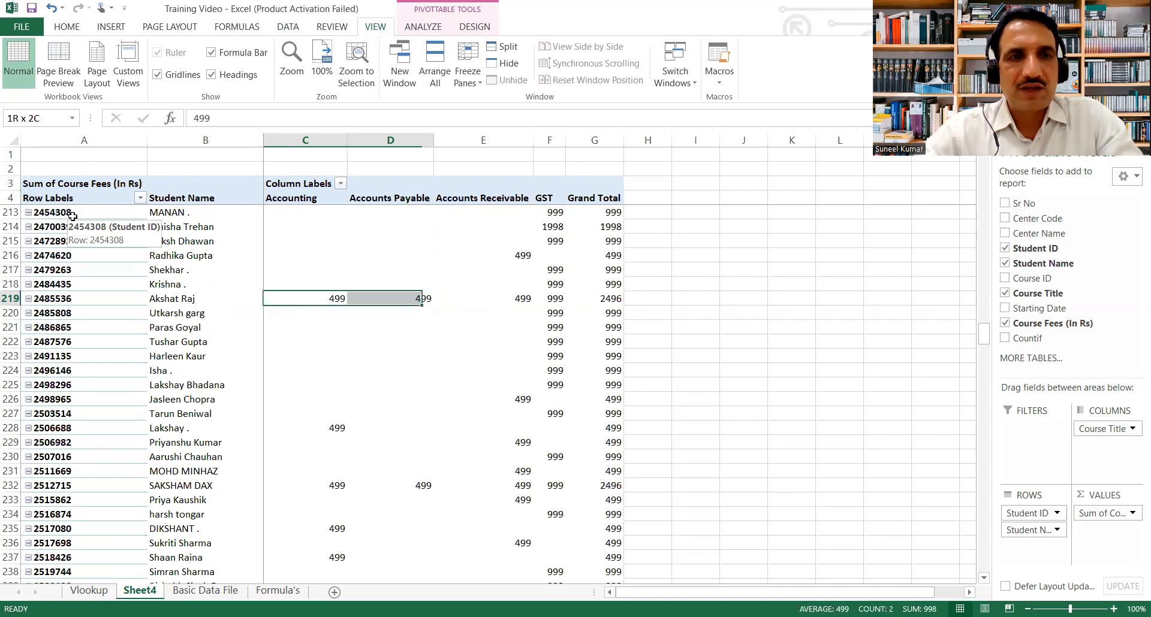
key(shift+Right)
key(shift+Right)
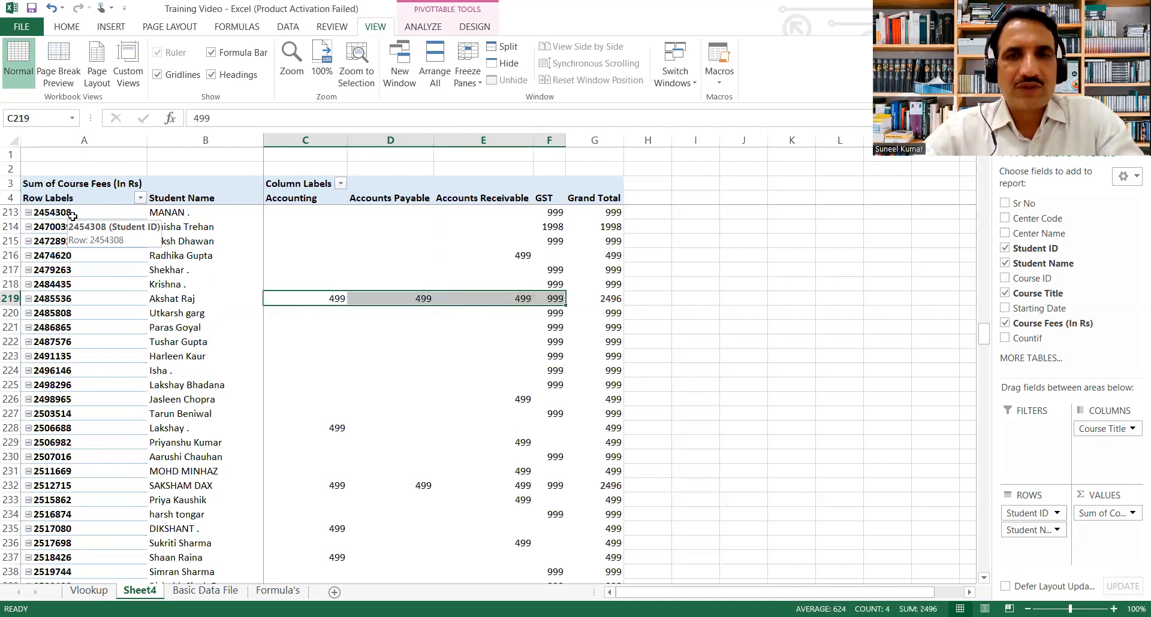
- Check the fees under all four courses for the record in row 232, and return to the Grand Total header
key(Right)
key(Right)
key(Right)
key(Right)
key(Left)
key(Down)
key(Down)
key(Down)
key(Down)
key(Down)
key(Down)
key(Down)
key(Down)
key(Down)
key(Down)
key(Down)
key(Down)
key(Down)
key(Down)
key(Down)
key(Up)
key(Up)
key(shift+Left)
key(shift+Left)
key(shift+Left)
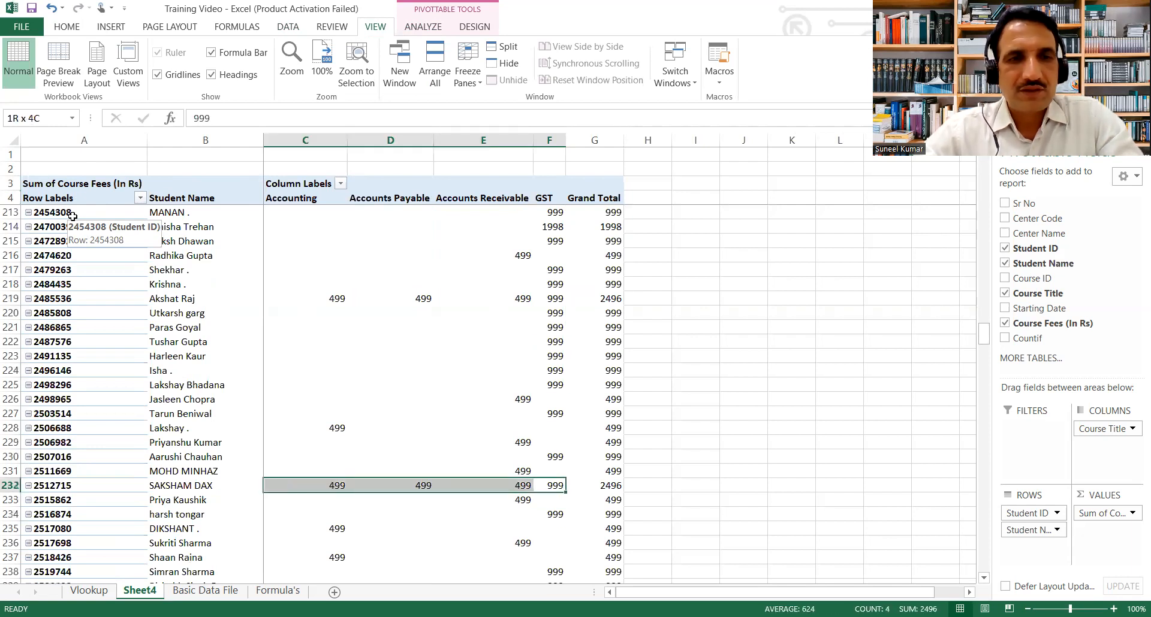
key(Right)
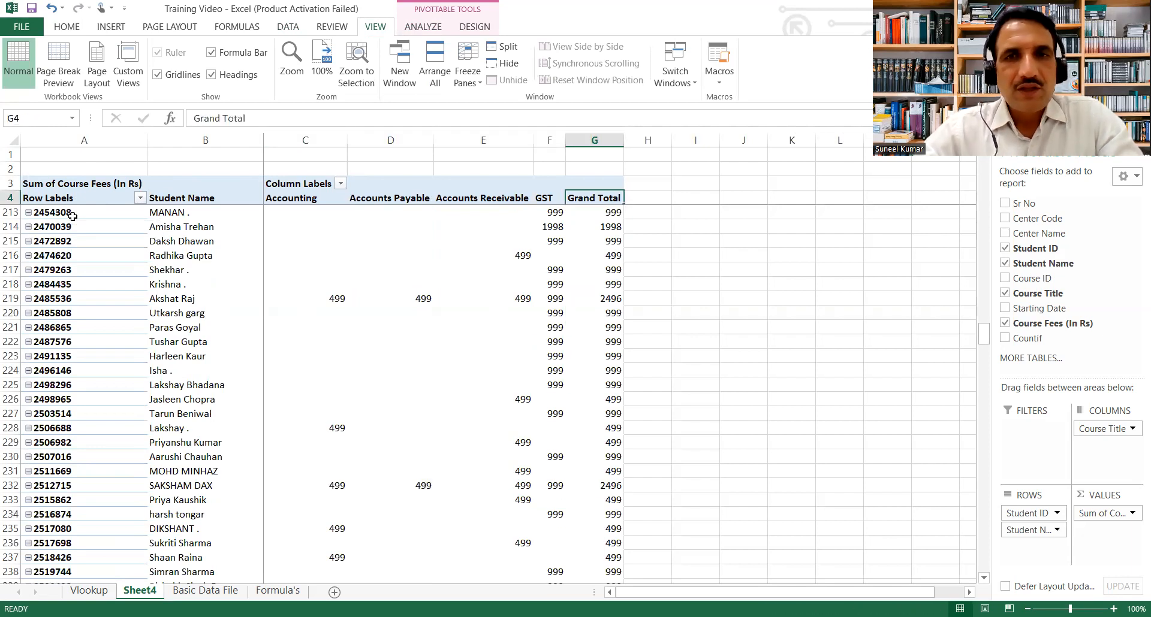
key(ctrl+Up)
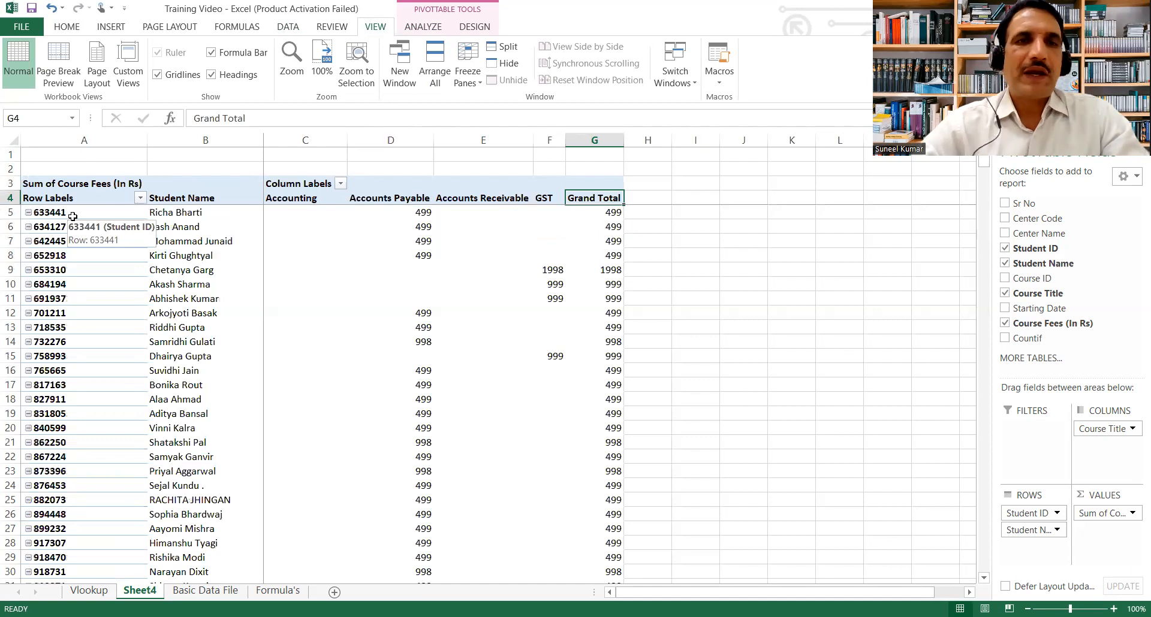
- Undo the Student ID subtotal removal and the tabular layout change in the PivotTable
click(52, 7)
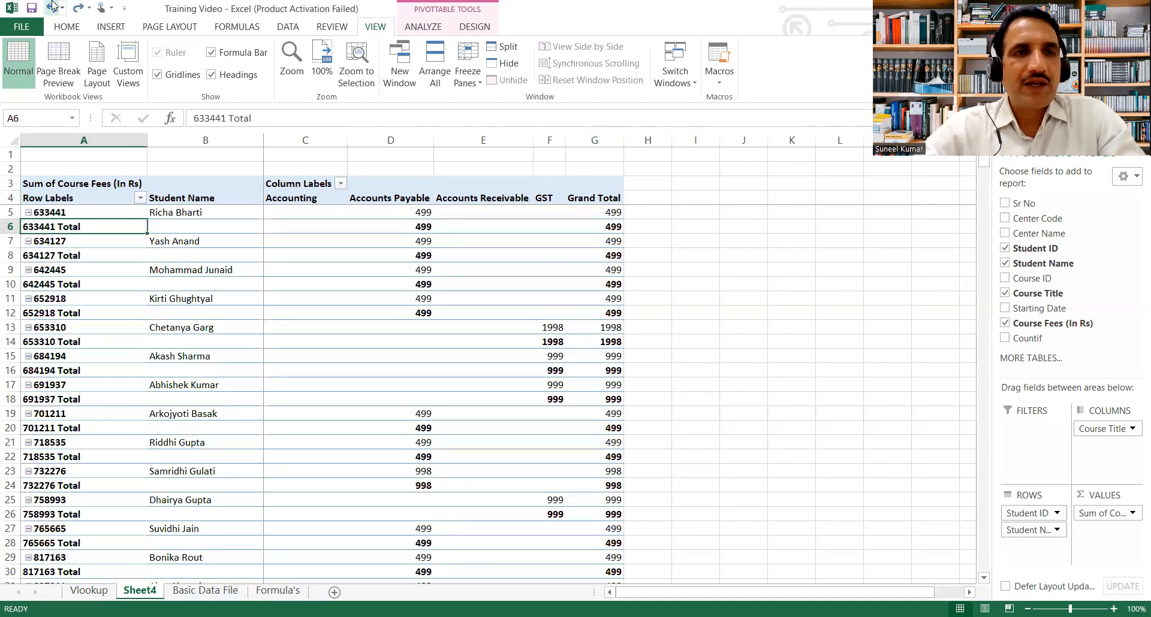
click(52, 7)
key(Down)
key(Up)
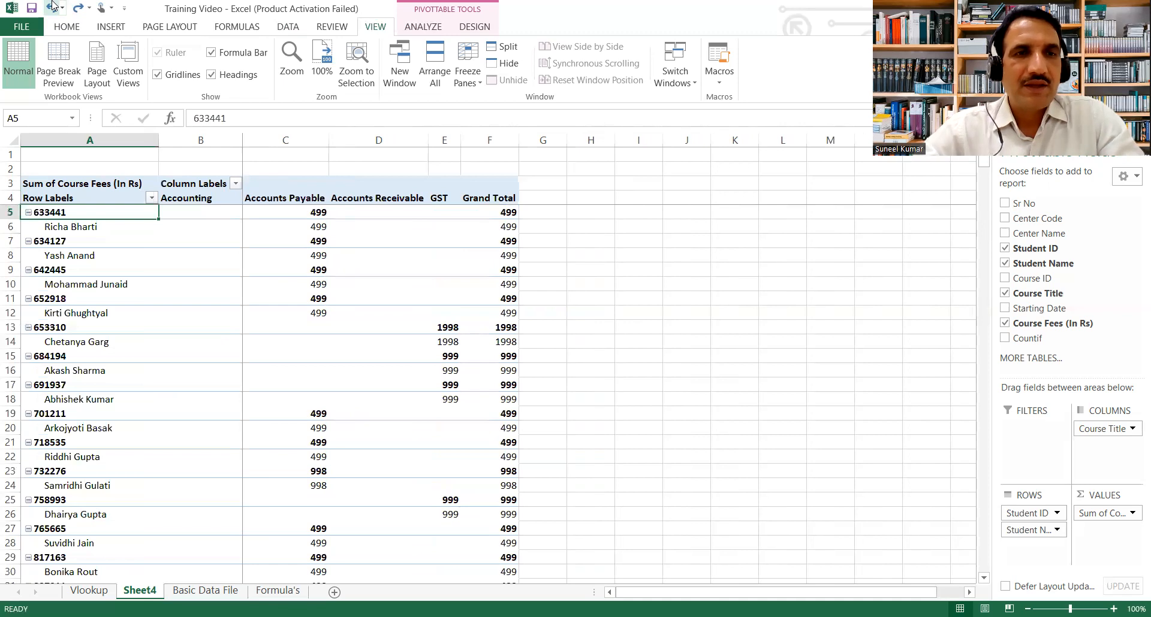
- Set the Student ID field to show its item labels in tabular form
right_click(93, 212)
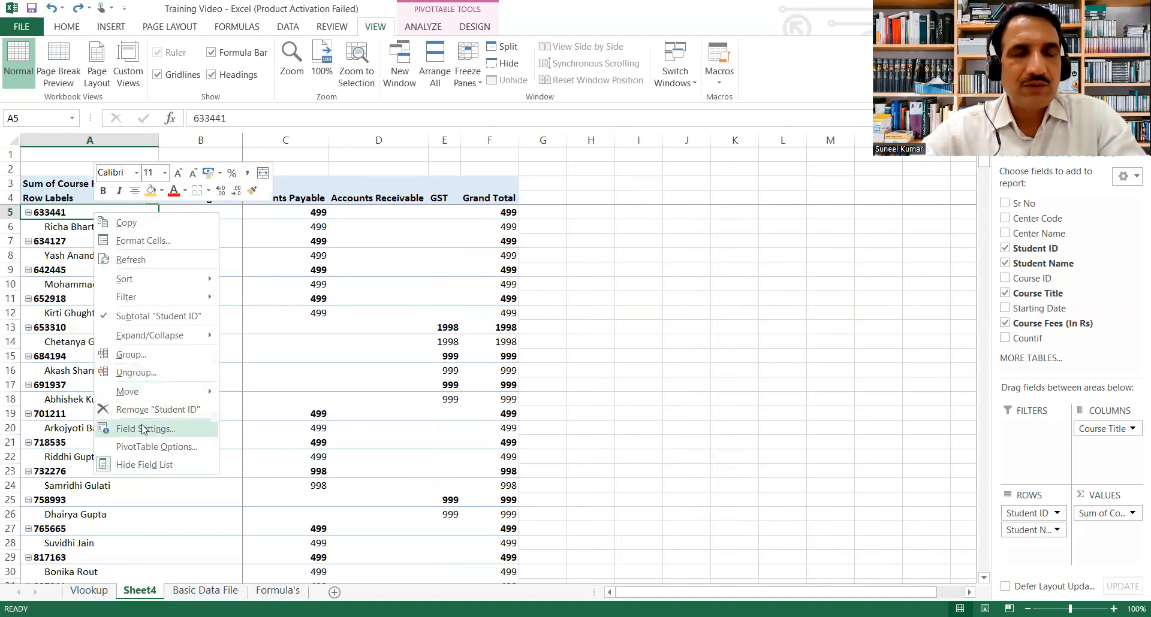
click(144, 429)
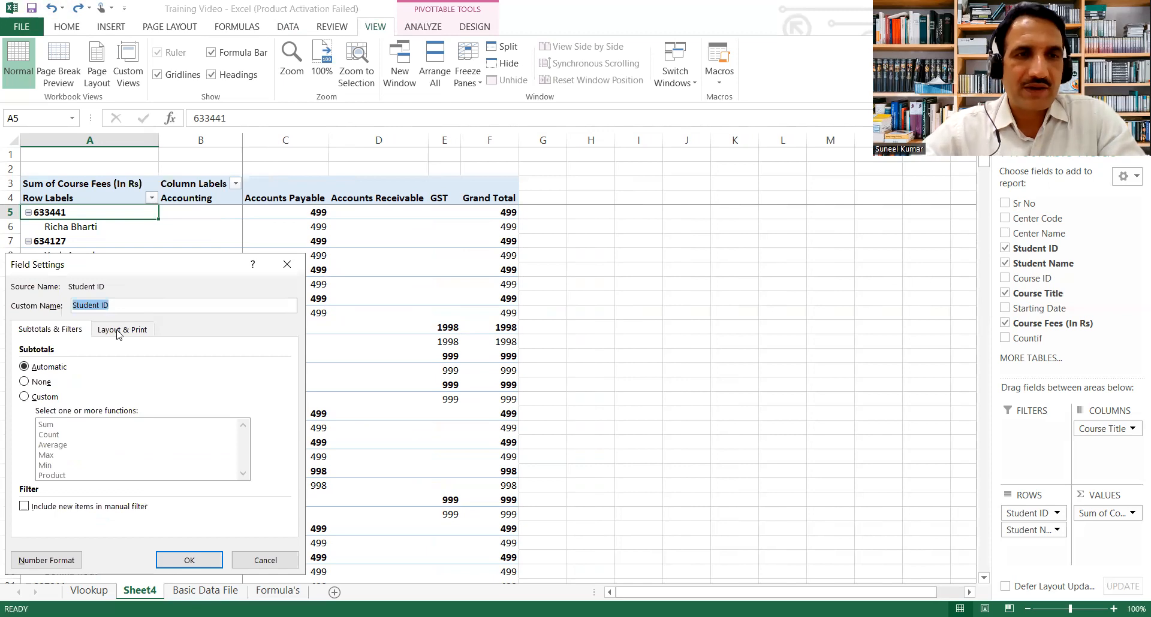
click(119, 330)
click(53, 412)
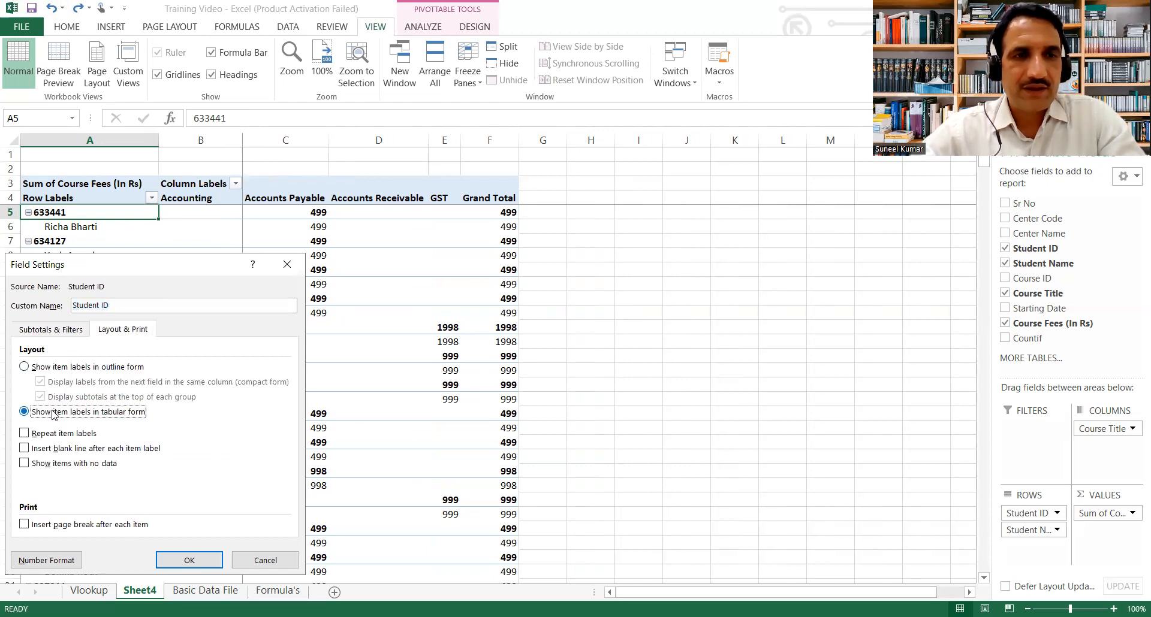
click(193, 565)
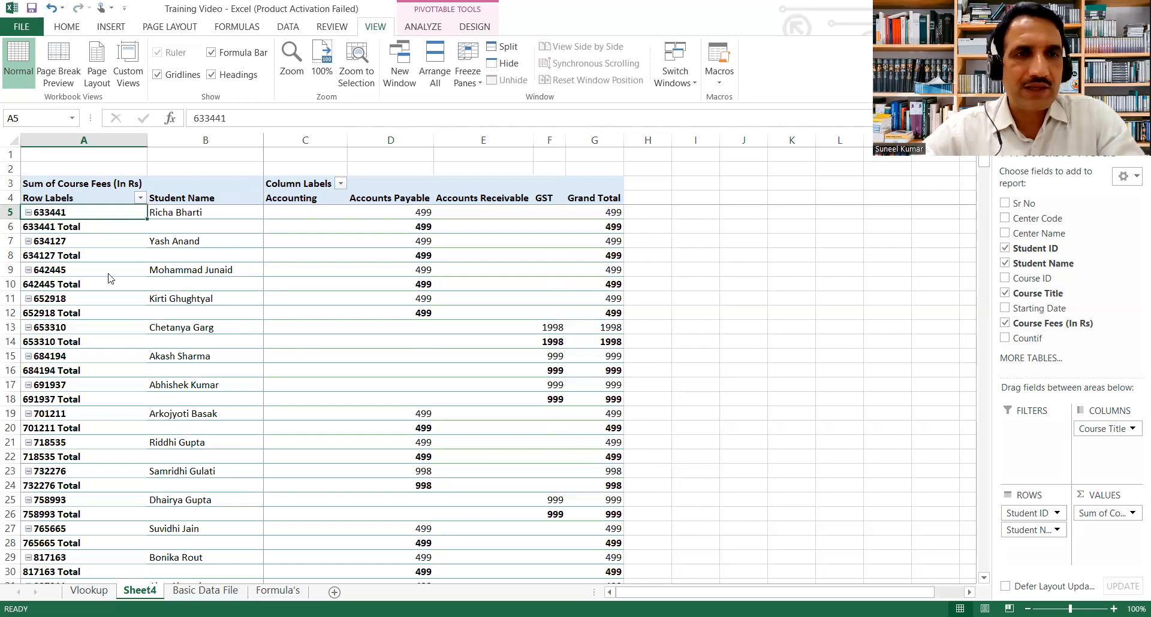
- Turn off the Student ID subtotals in the PivotTable and go to the Grand Total header in G4
right_click(74, 227)
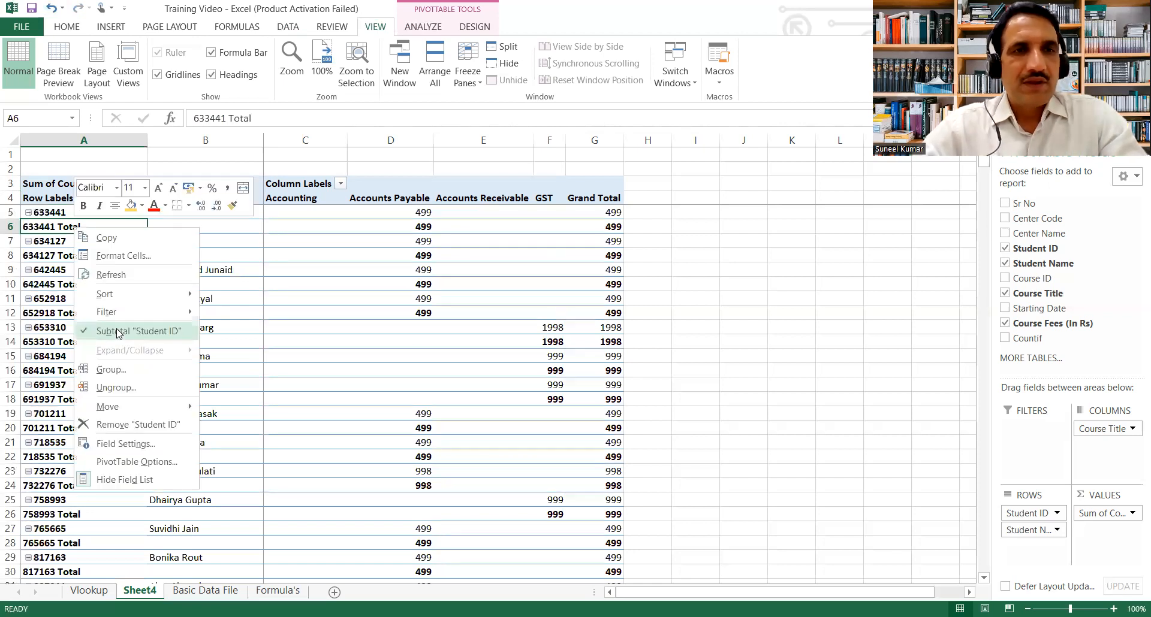
click(117, 331)
key(Up)
key(Right)
key(Right)
key(Right)
key(Right)
key(Down)
key(Up)
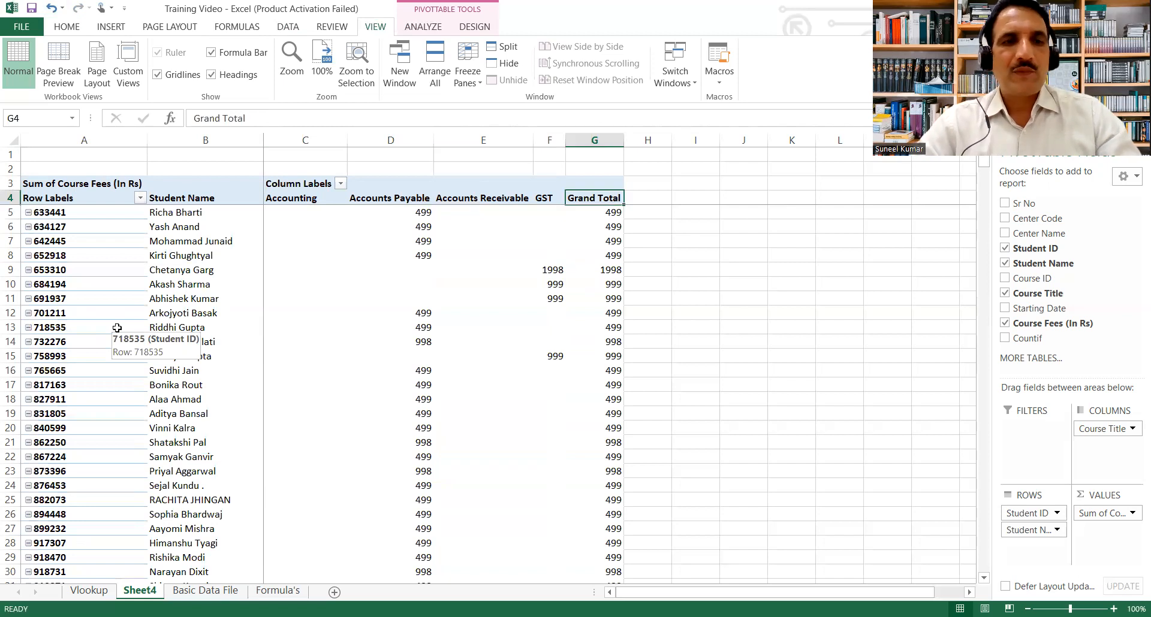
- Delete the partly filled Student Name column B on the Vlookup sheet
click(90, 591)
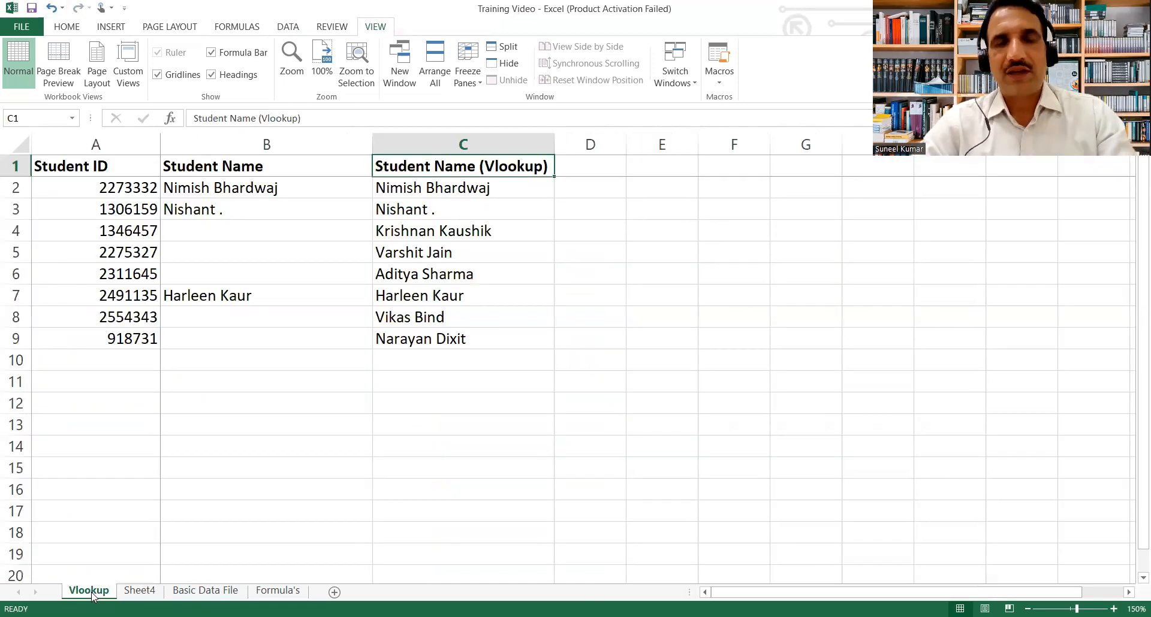
key(Left)
key(ctrl+space)
key(ctrl+minus)
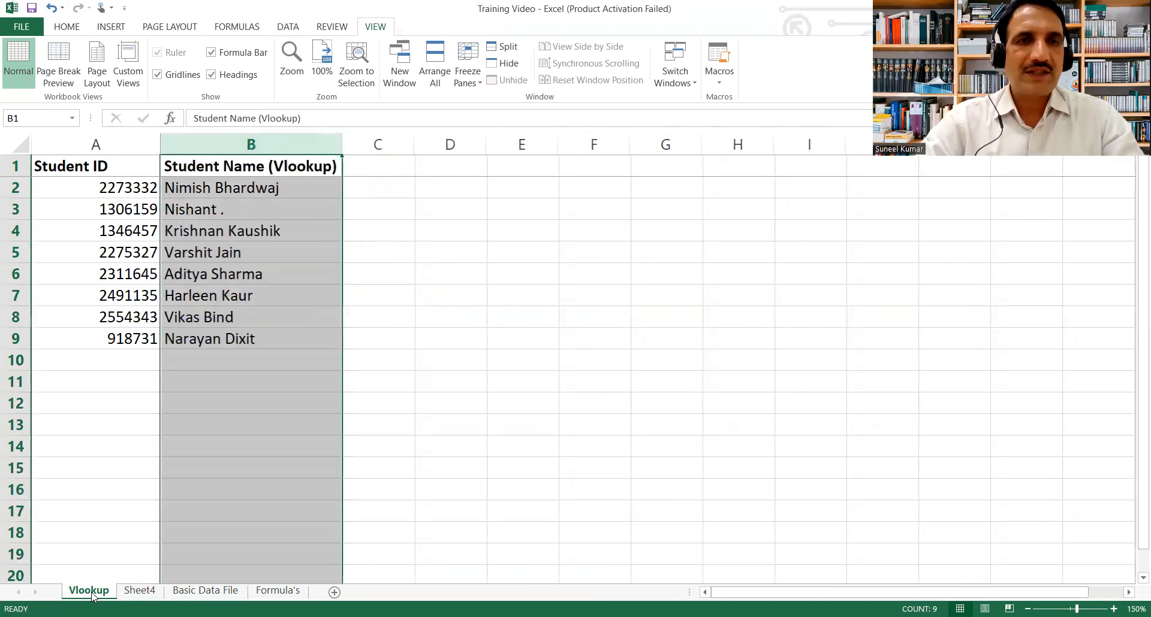
- Add the header "Total Fees" in C1 with the formatting of the neighbouring header and fit the column width to it
key(Left)
key(Right)
key(ctrl+c)
key(Right)
key(ctrl+v)
text(Fees)
key(Return)
key(Up)
key(F2)
key(Home)
text(Total)
key(Return)
key(Up)
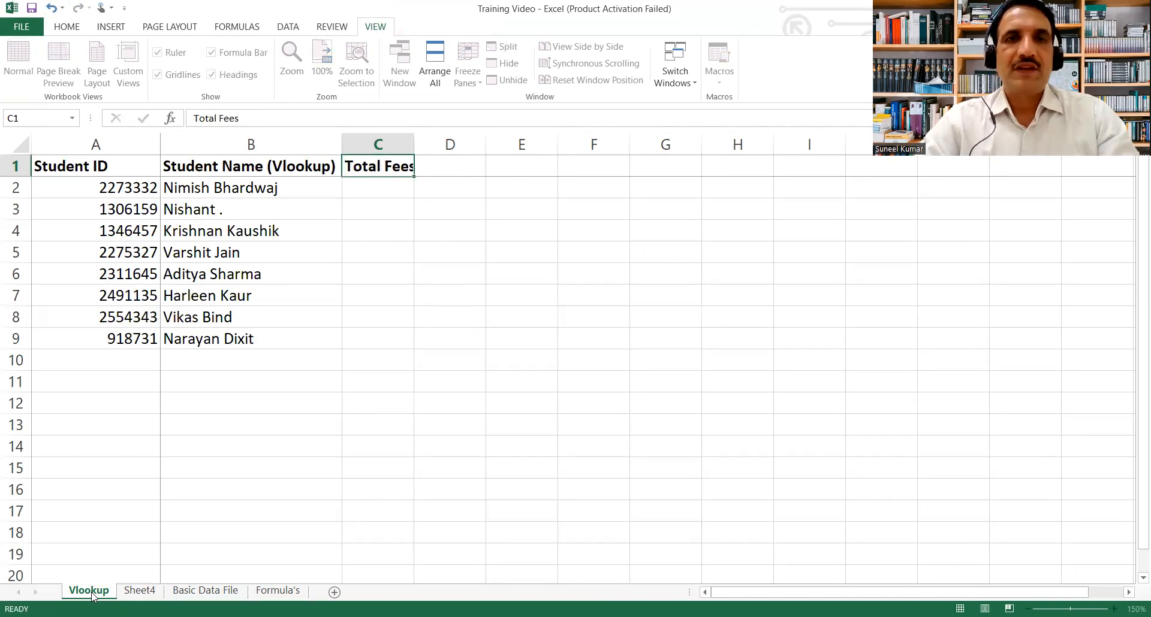
double_click(411, 138)
- Copy the first student ID in A2 of the Vlookup sheet
key(ctrl+Home)
key(Down)
key(ctrl+c)
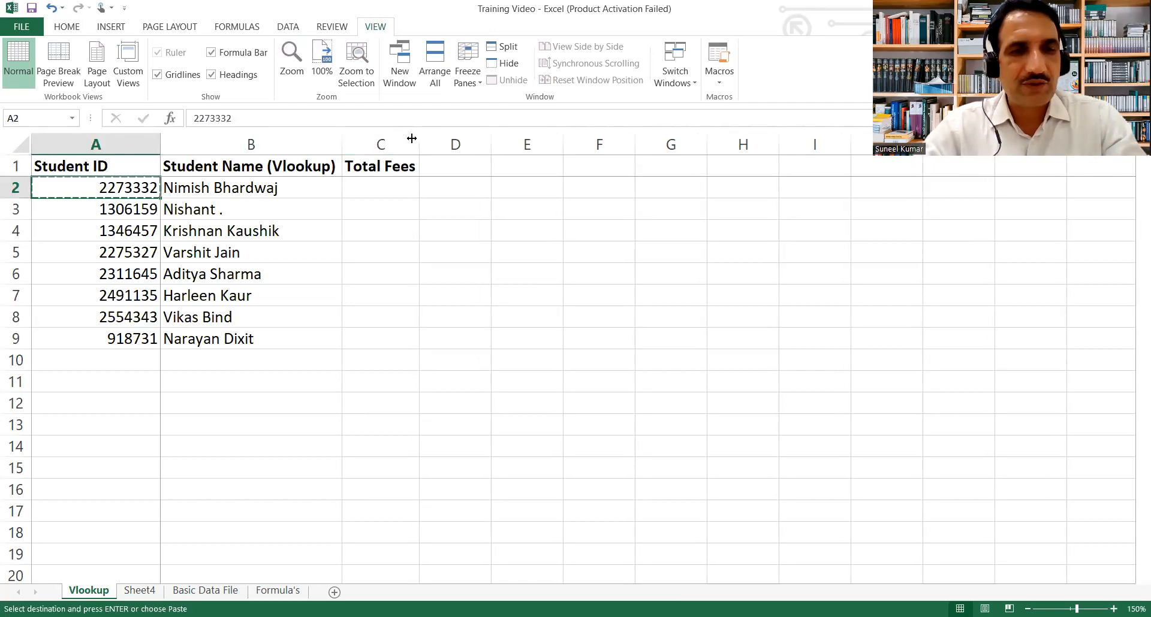
- Rename the PivotTable's sheet, Sheet4, as Pivot
key(ctrl+Page_Down)
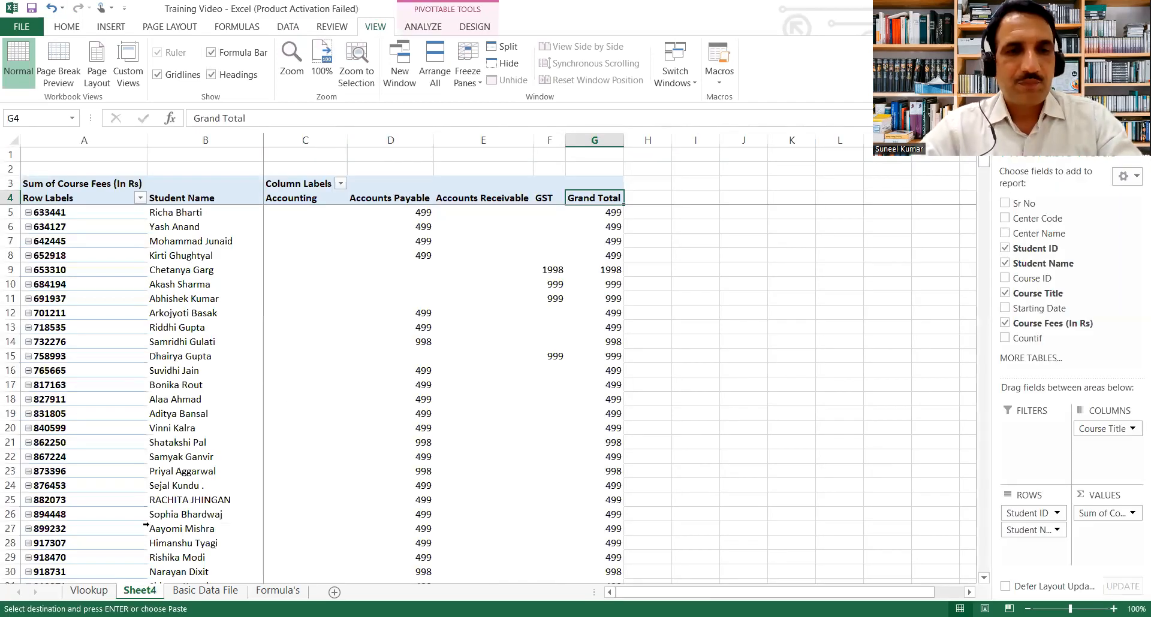
double_click(149, 590)
text(Pivot)
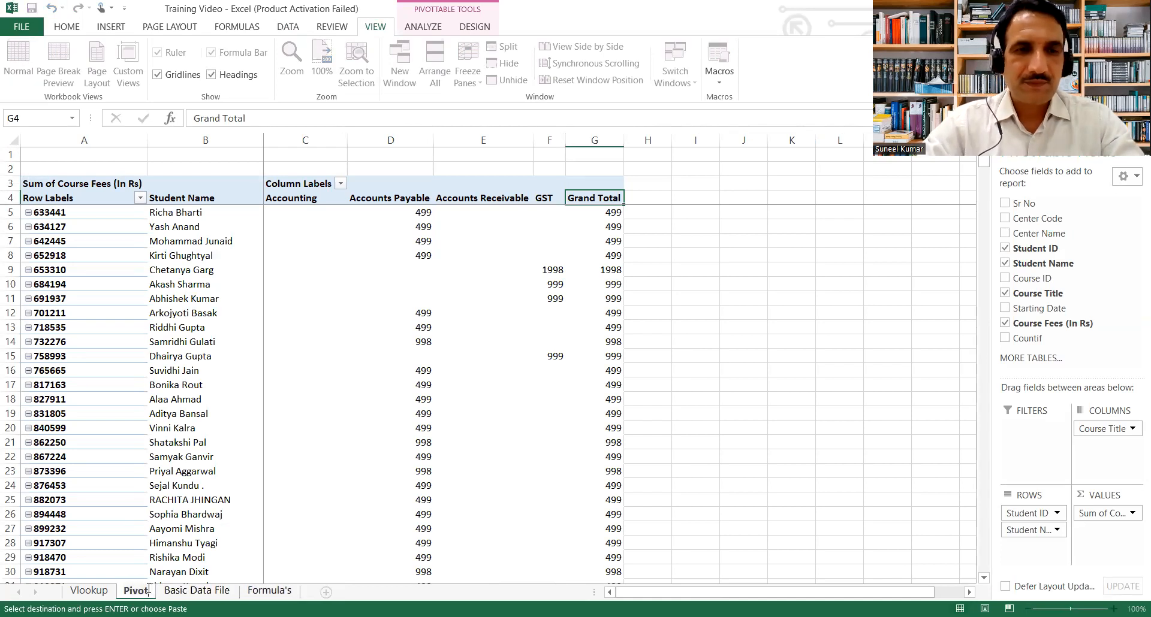
key(Return)
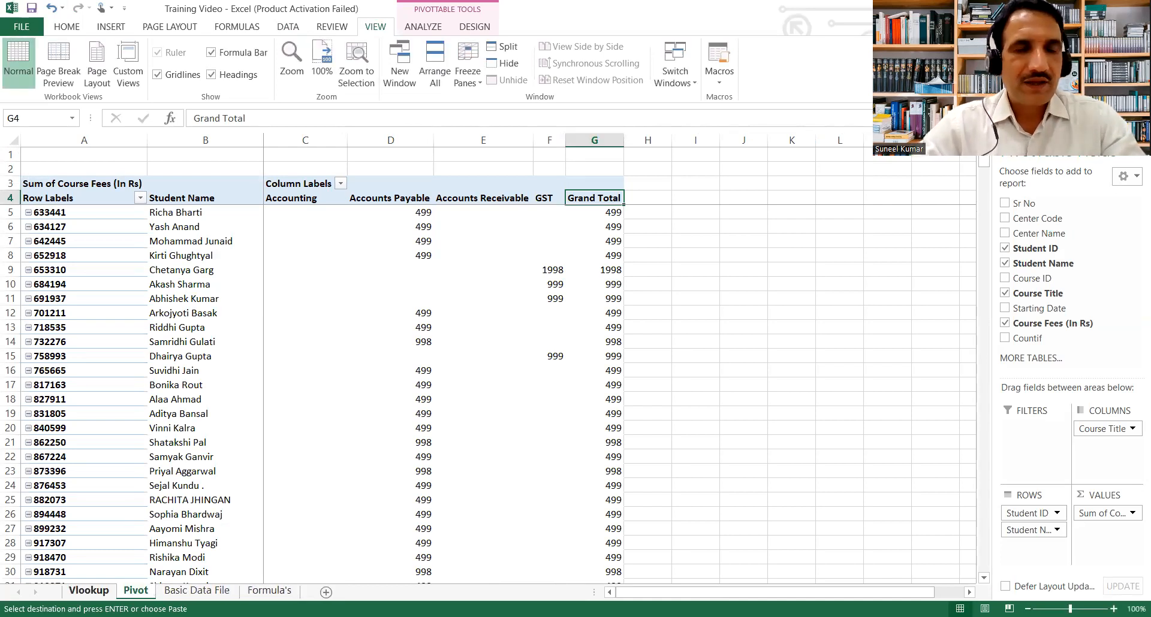
- Find the copied A2 student ID on the Pivot sheet and check the fees across that student's row
click(89, 591)
click(136, 591)
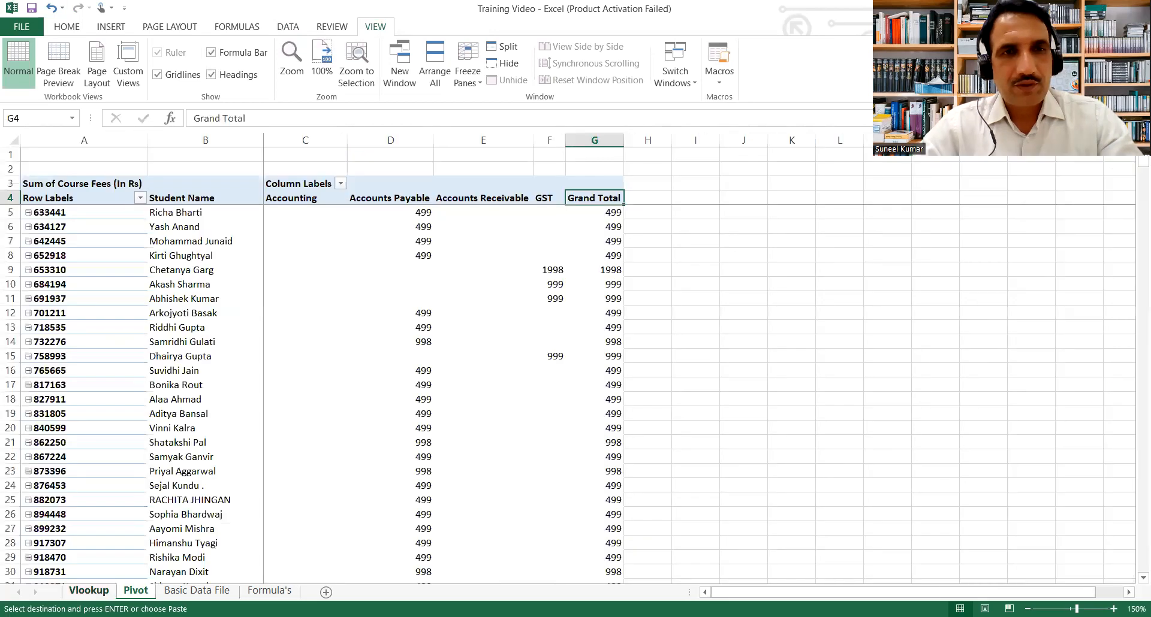
key(Down)
key(Down)
key(ctrl+f)
key(ctrl+v)
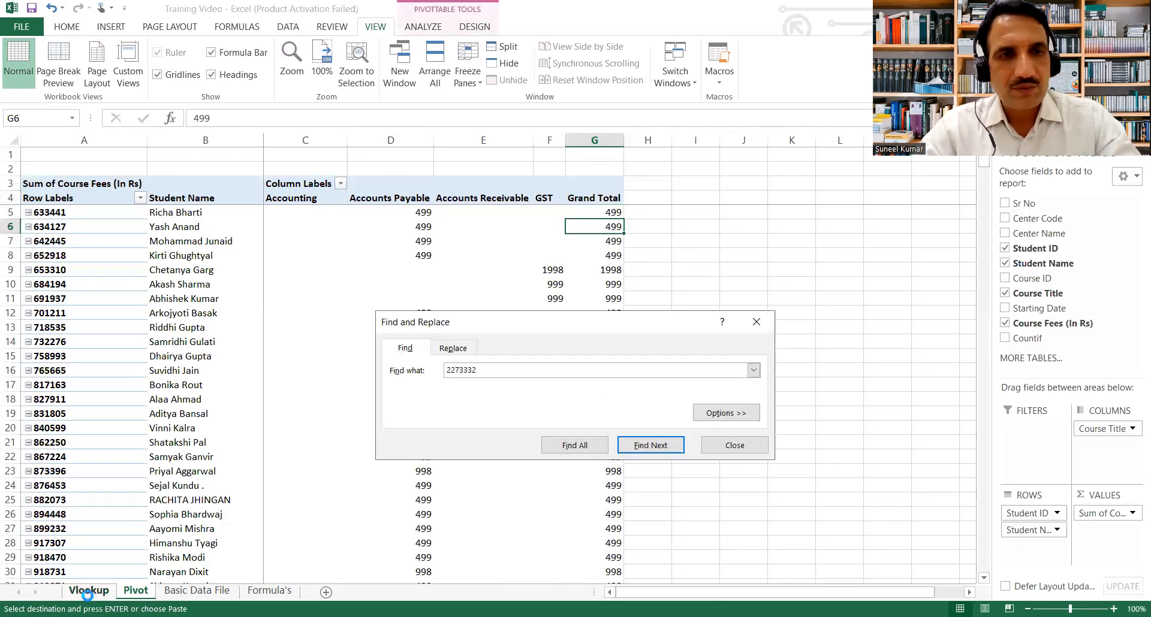
key(Return)
key(Escape)
key(Right)
key(Right)
key(Right)
key(Right)
key(Right)
key(Right)
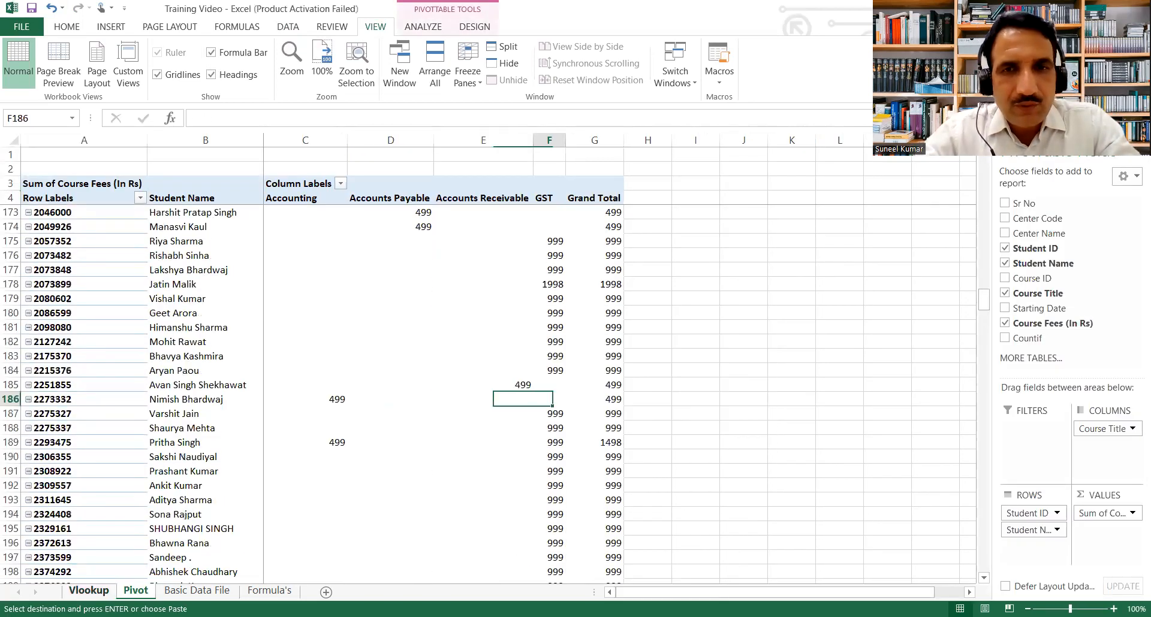
key(Left)
key(Left)
key(Left)
key(Left)
key(Left)
key(Left)
- Copy the student ID in A4 of the Vlookup sheet, find it on the Pivot sheet and check its course fees
click(87, 591)
key(Down)
key(Down)
key(ctrl+Page_Down)
key(Down)
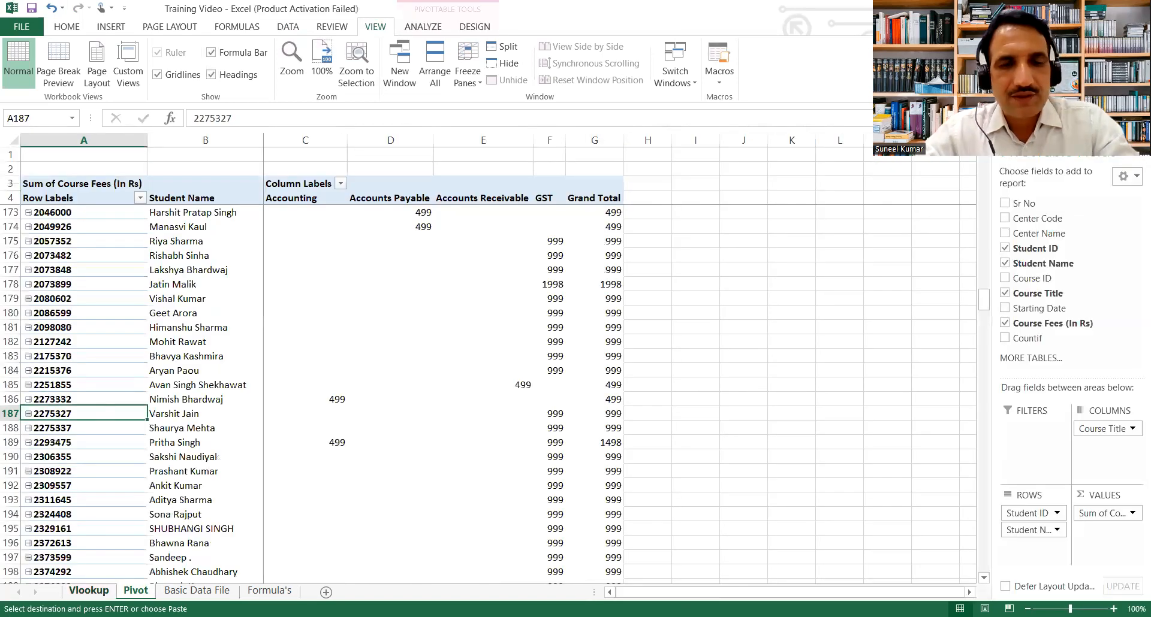
key(ctrl+f)
key(ctrl+v)
key(Return)
key(Escape)
key(Right)
key(Right)
key(Right)
key(Right)
key(Right)
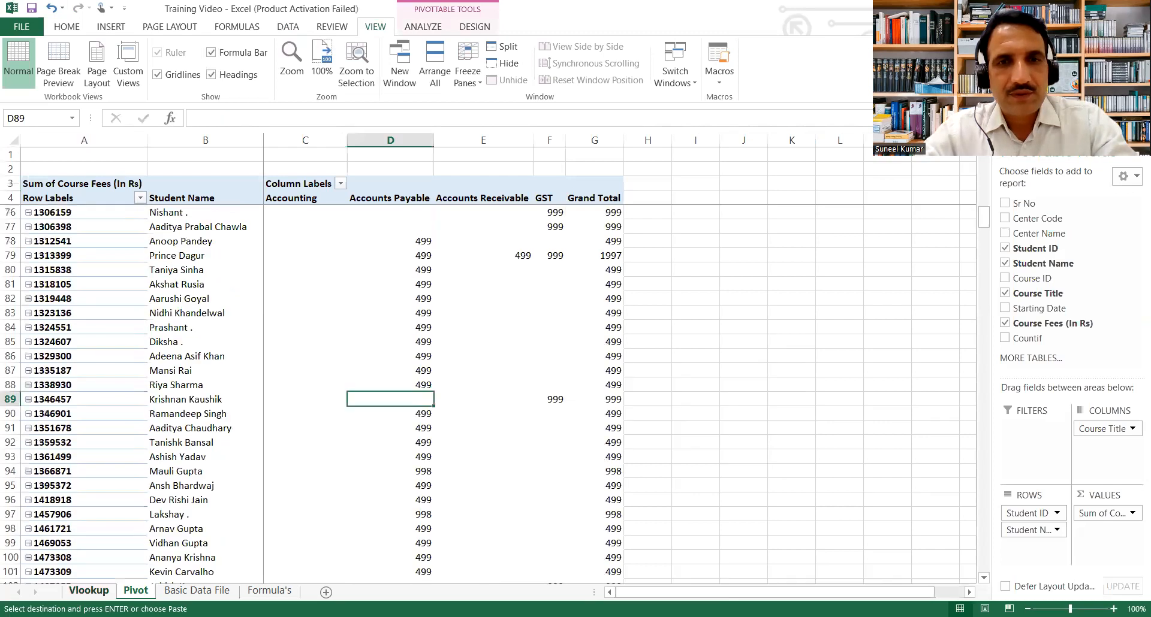
- Return to the Vlookup sheet, clear the copy selection and review the existing VLOOKUP formula in B2
key(ctrl+Page_Up)
key(Down)
key(Escape)
key(ctrl+Up)
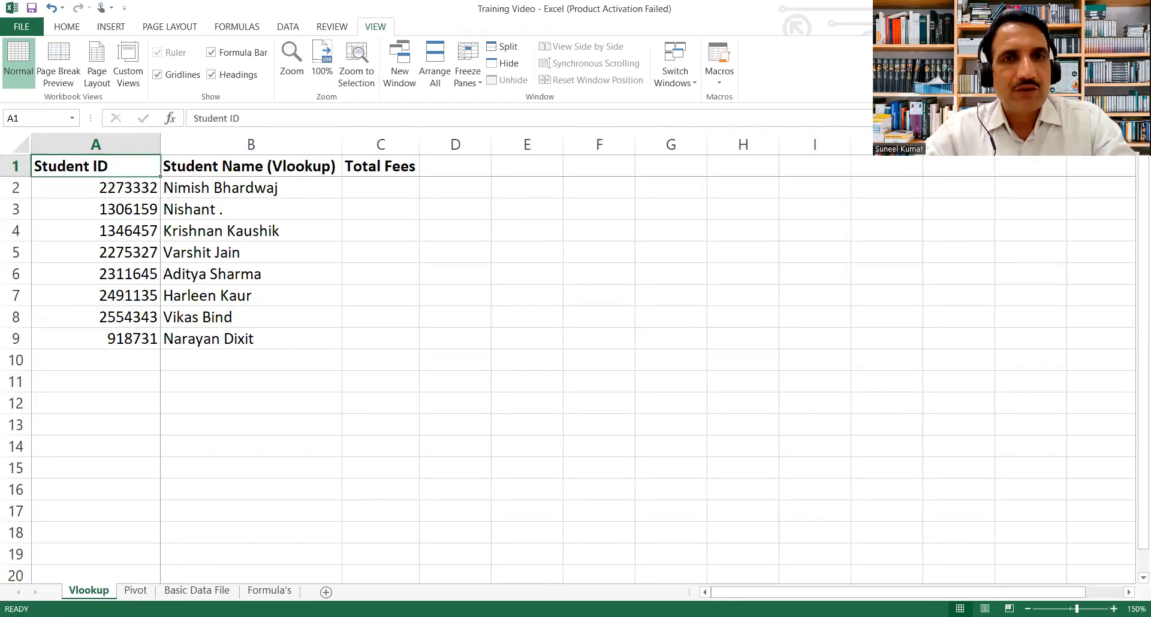
key(Right)
key(Right)
key(Down)
key(Left)
key(Right)
key(Left)
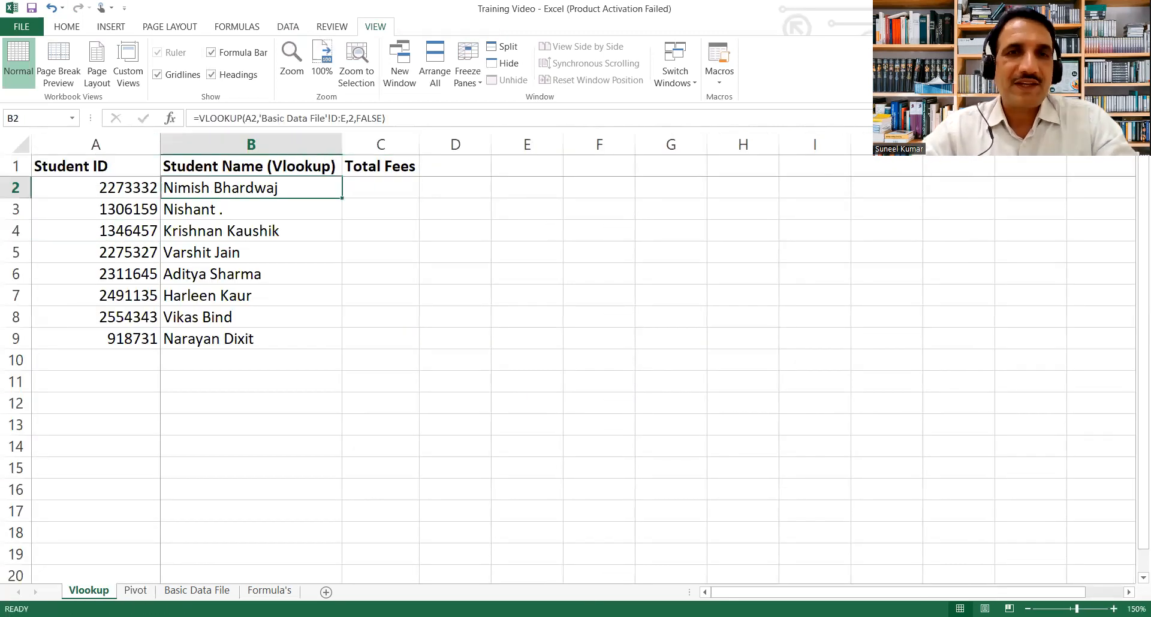
- Enter the formula =VLOOKUP(A2,Pivot!A:G,7,FALSE) in C2 to fetch the student's total fees from the PivotTable
key(Right)
text(=)
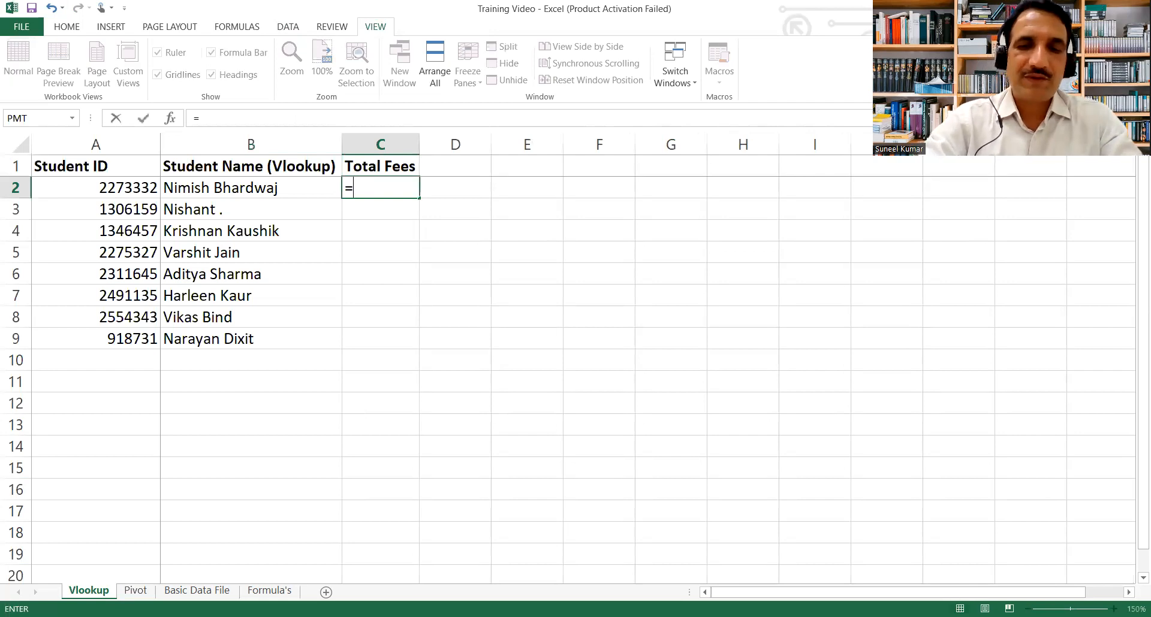
text(vlookup()
key(Left)
key(Left)
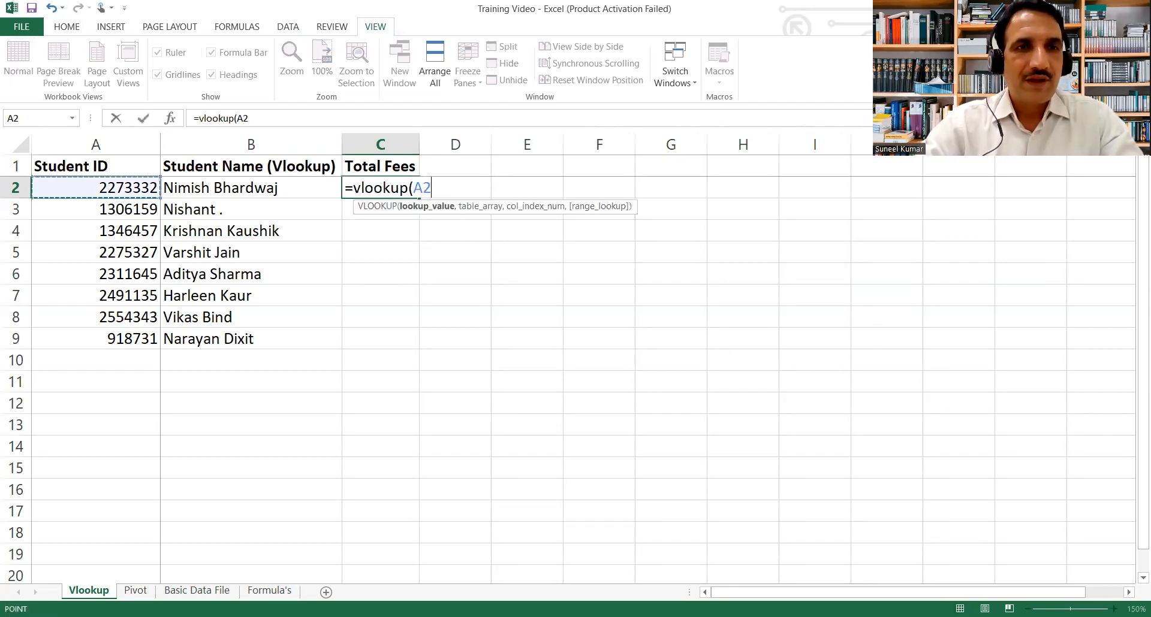
text(,)
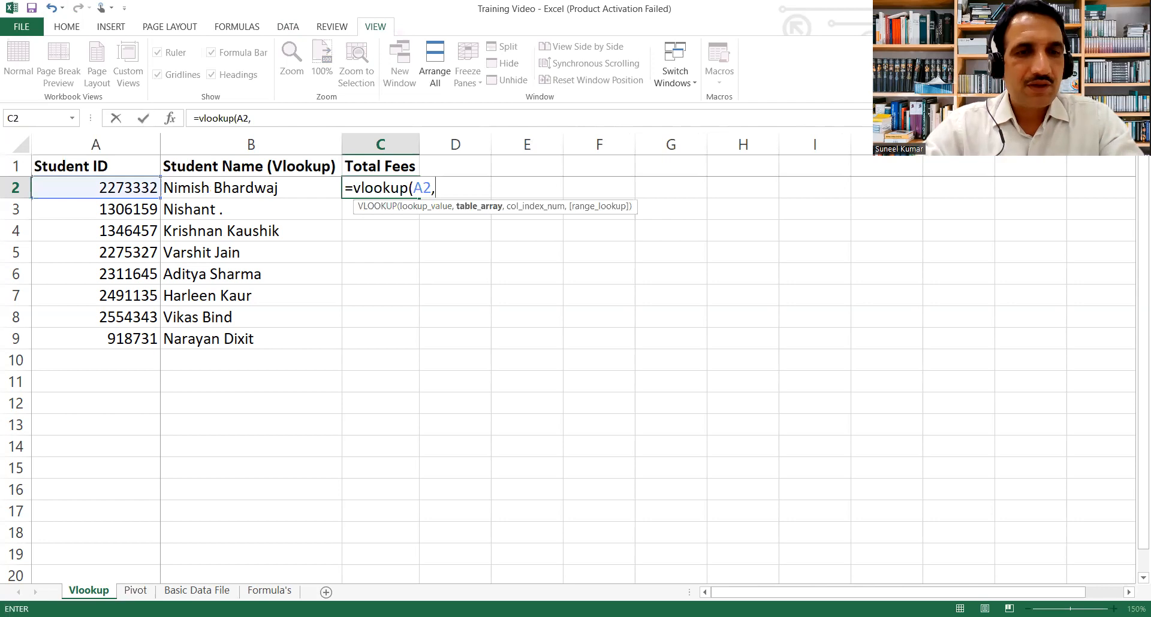
click(135, 590)
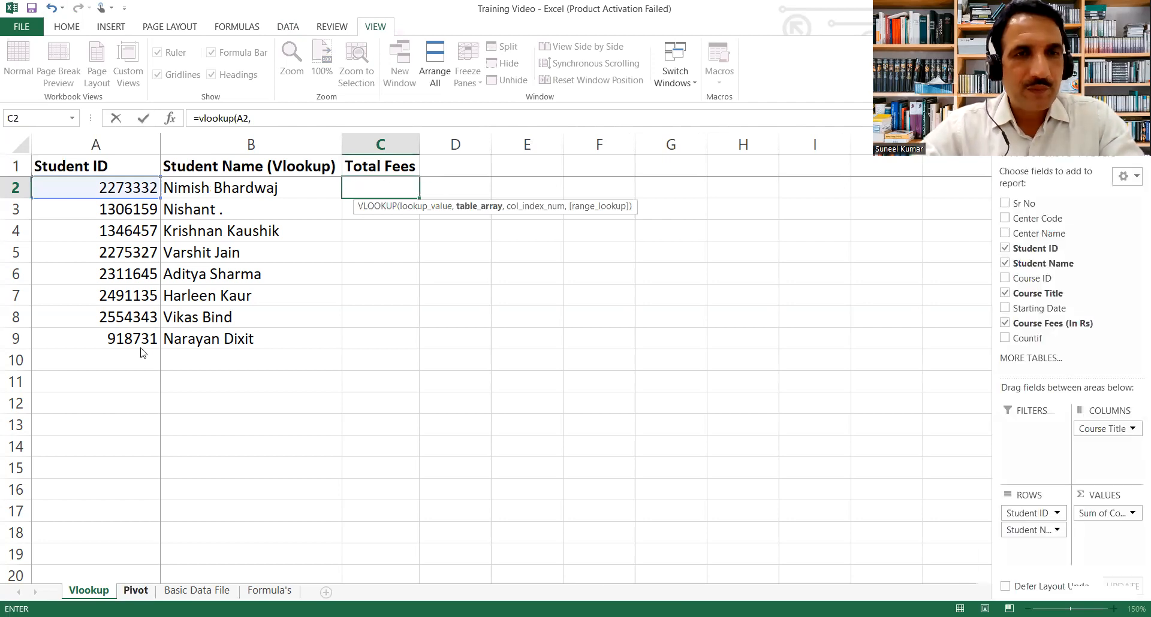
click(106, 141)
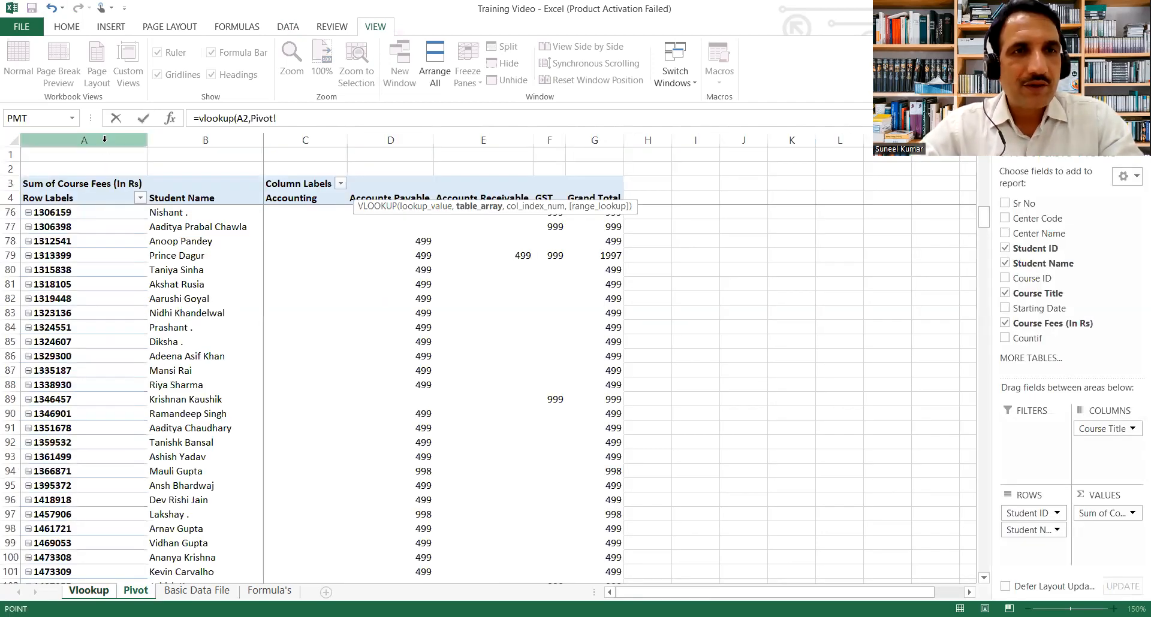
drag(106, 141, 575, 143)
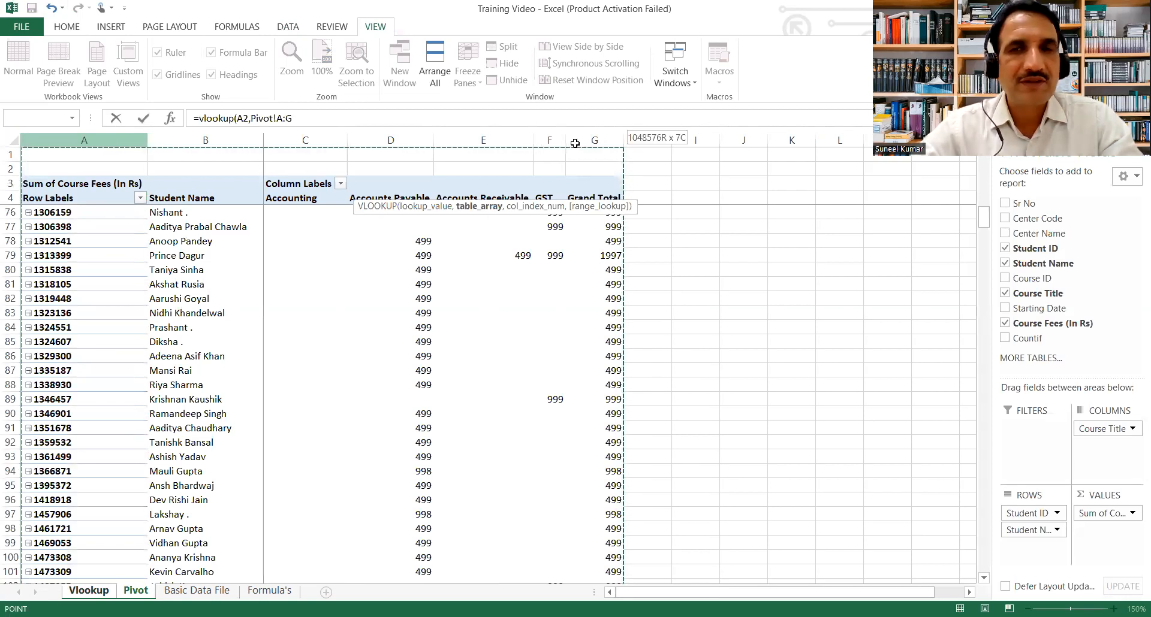
mouse_move(575, 143)
mouse_down()
mouse_move(552, 147)
mouse_move(586, 142)
mouse_up()
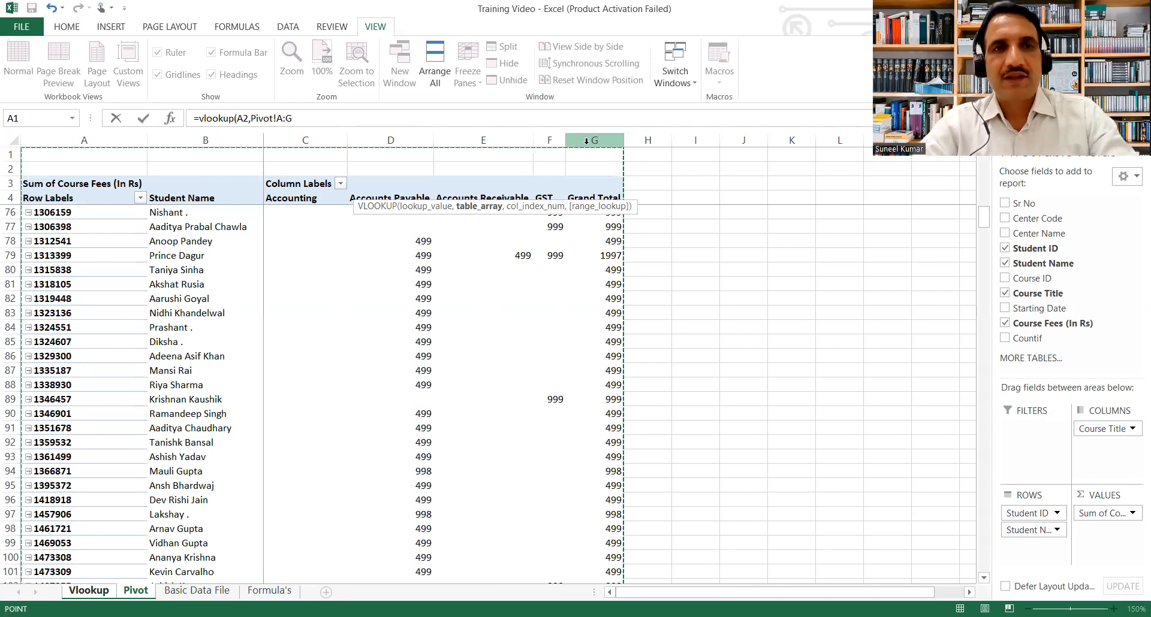
text(,7,false))
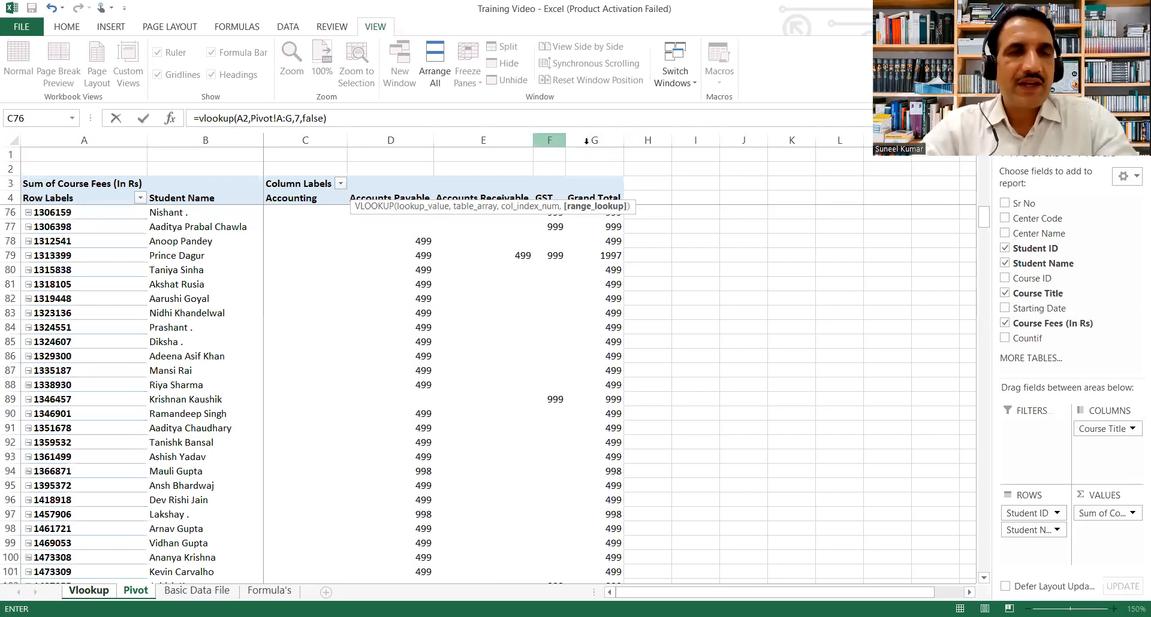
key(Return)
- Copy the total fees formula from C2 down through C9 for every listed student
key(ctrl+c)
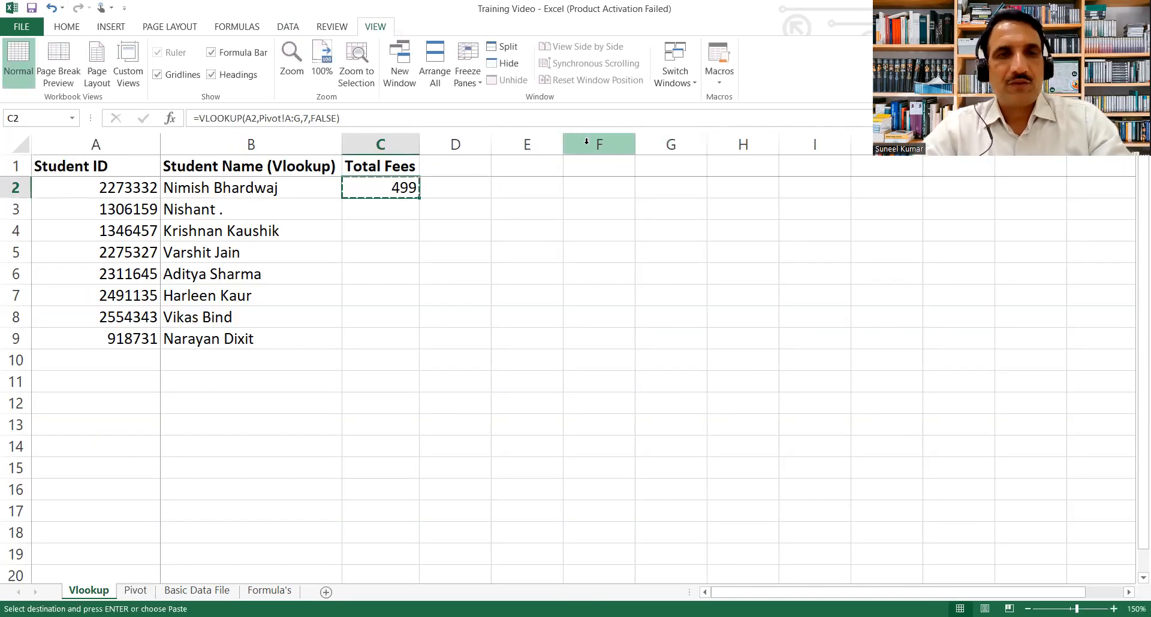
key(Left)
key(Down)
key(Down)
key(Down)
key(Down)
key(Down)
key(Down)
key(Down)
key(Down)
key(Down)
key(Down)
key(Down)
key(Down)
key(Down)
key(Down)
key(ctrl+Up)
key(Right)
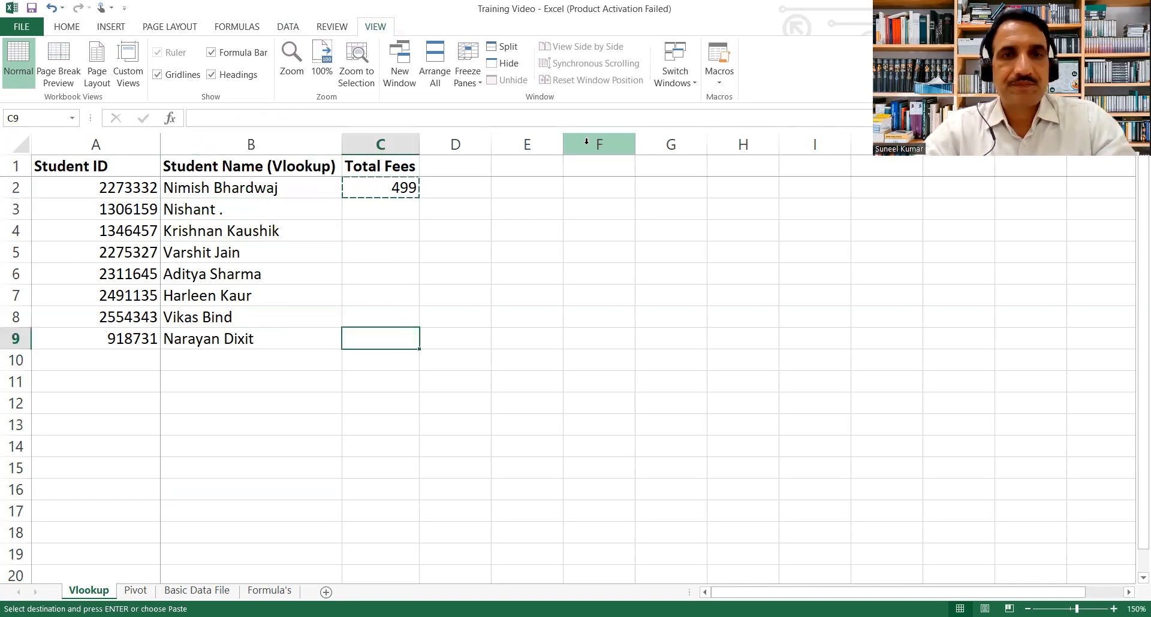
key(ctrl+shift+Up)
key(Return)
key(Up)
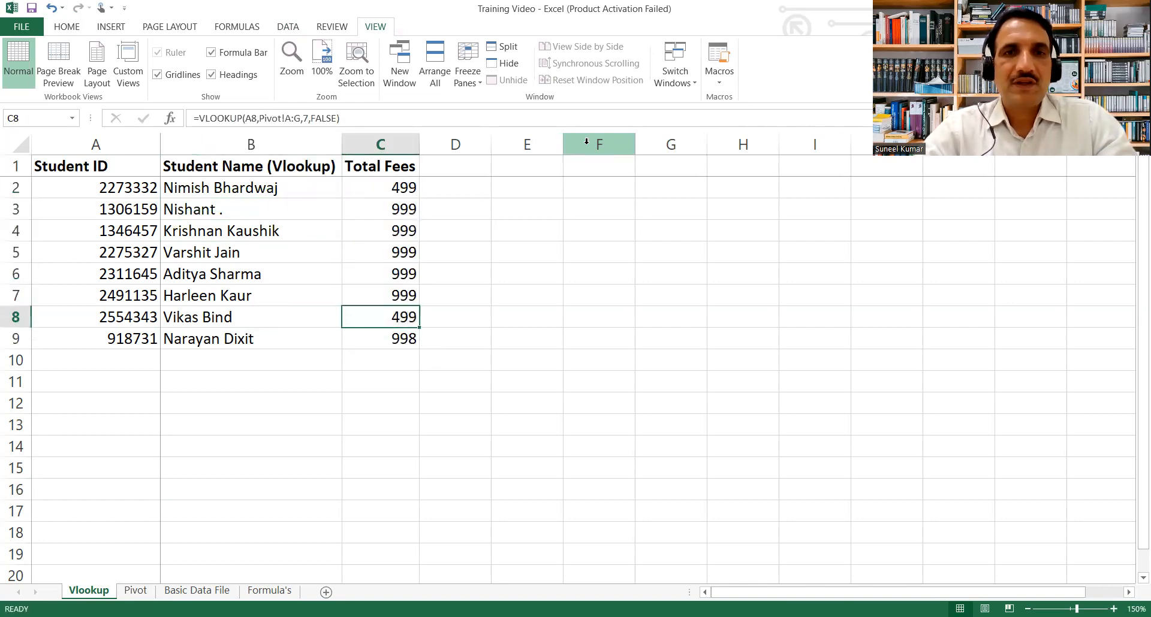
- Copy the student ID in A79 of the Pivot sheet, a student with fees for three courses
key(ctrl+Up)
key(Left)
key(Left)
key(Down)
key(Down)
key(Down)
key(Down)
key(Down)
key(Down)
key(Down)
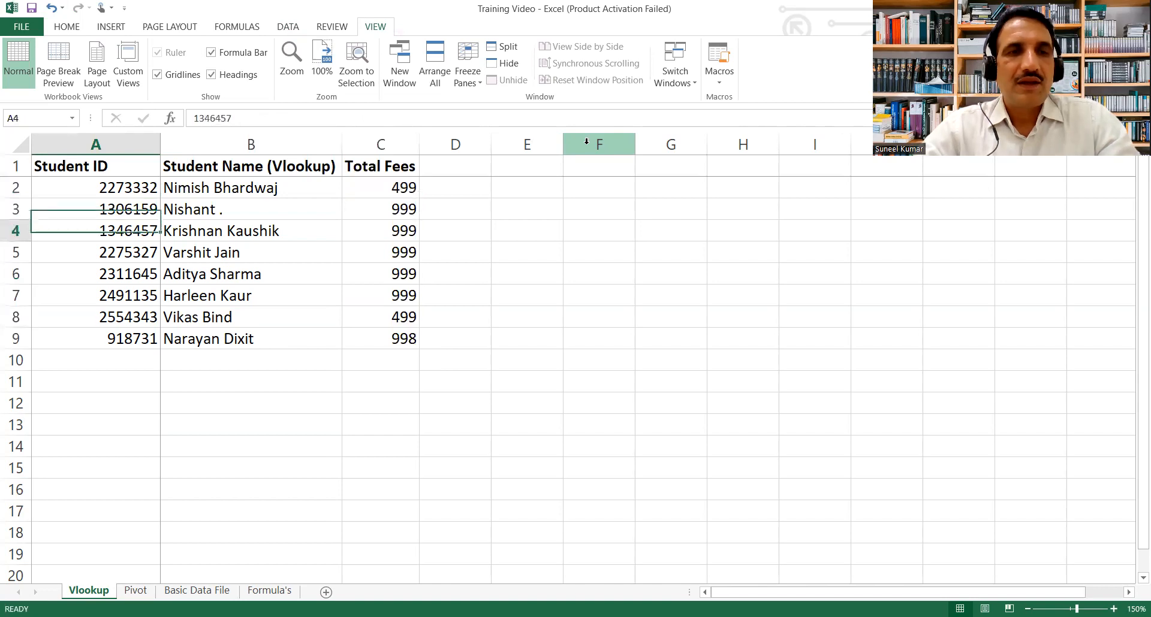
key(ctrl+Page_Down)
key(Down)
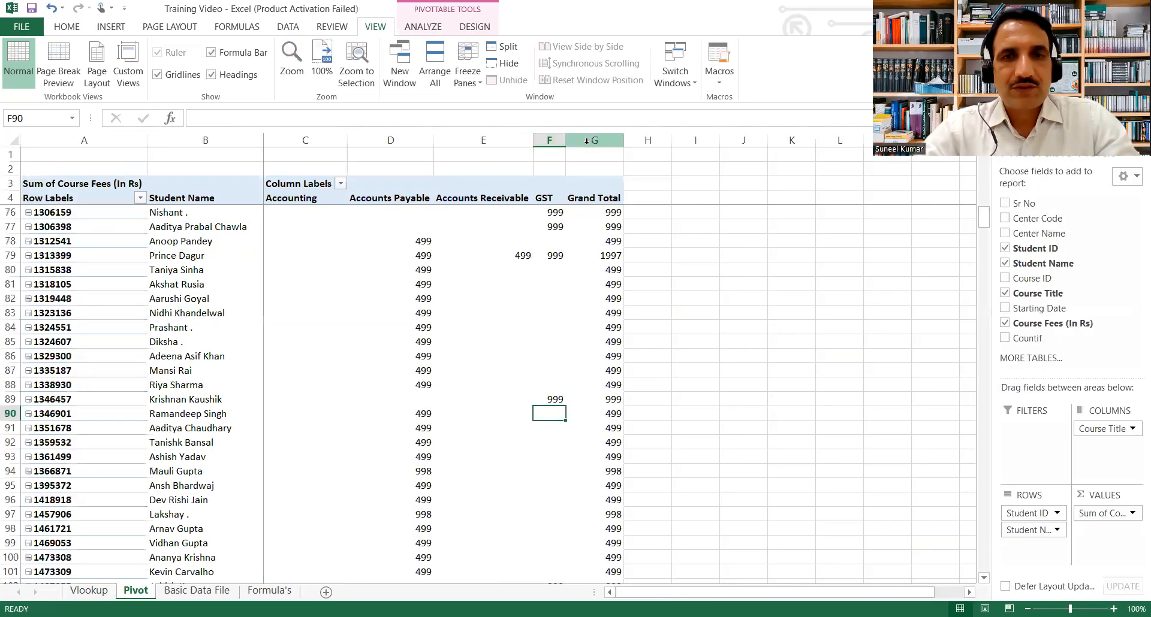
key(Up)
key(ctrl+Up)
key(Left)
key(Left)
key(Left)
key(Left)
key(Left)
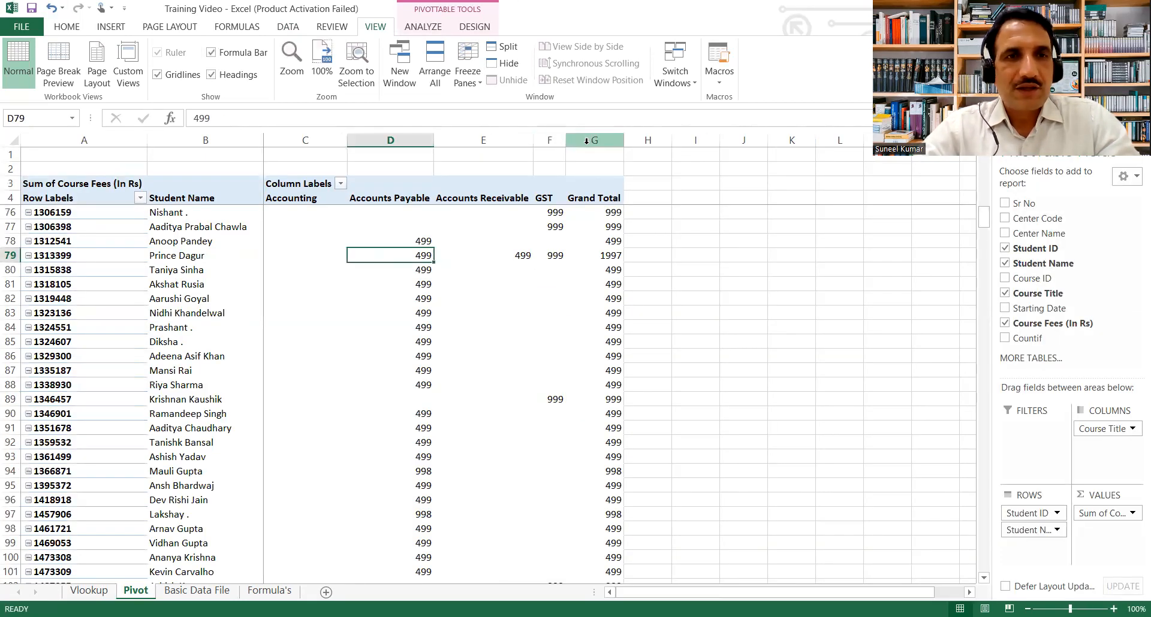
key(F2)
key(shift+Home)
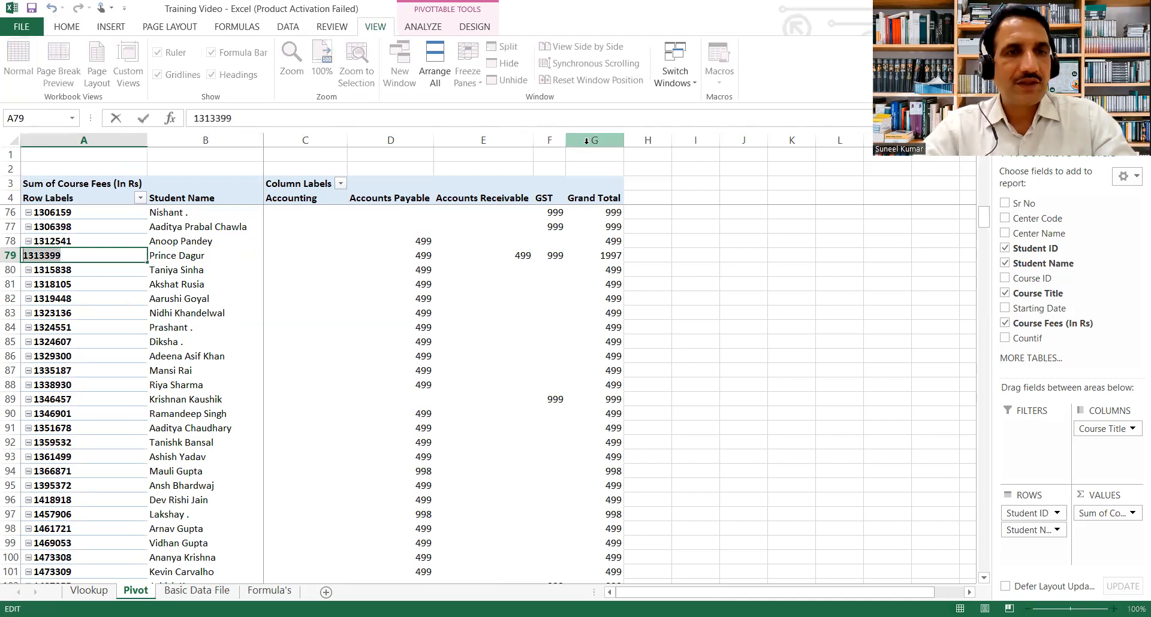
key(ctrl+c)
key(Escape)
- Paste the copied student ID into A10 of the Vlookup sheet and copy the student name formula from B9 to B10
key(ctrl+Page_Up)
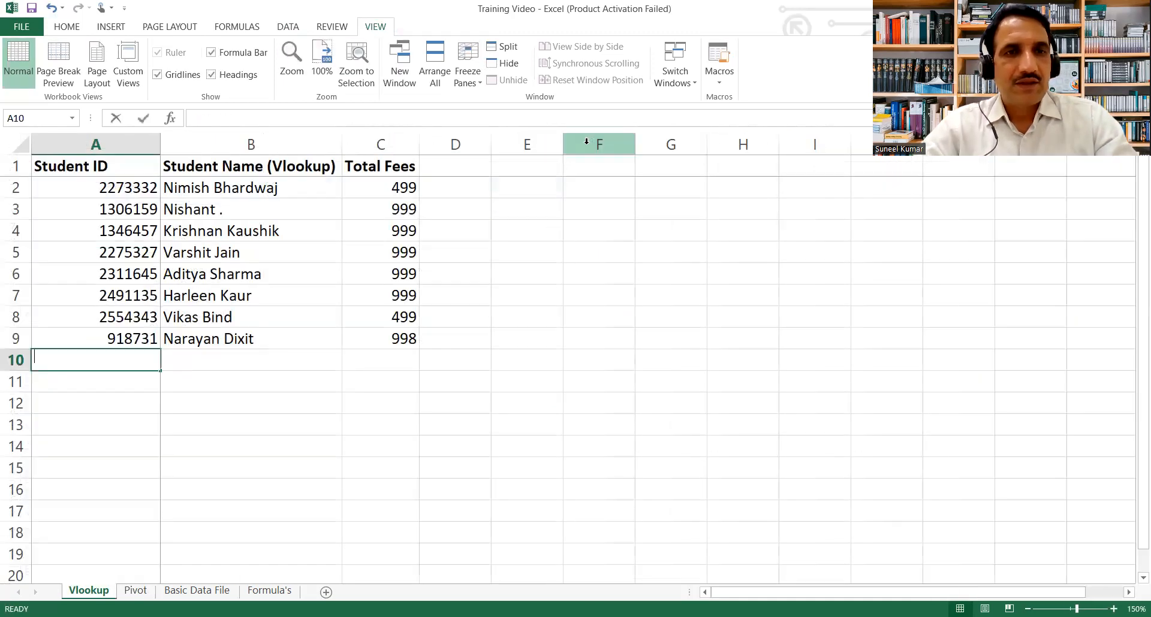
key(ctrl+v)
key(Tab)
text(=)
key(Escape)
key(Up)
key(ctrl+c)
key(Down)
key(ctrl+v)
key(Escape)
- Copy the total fees formula from C9 to C10 for the added student
key(Up)
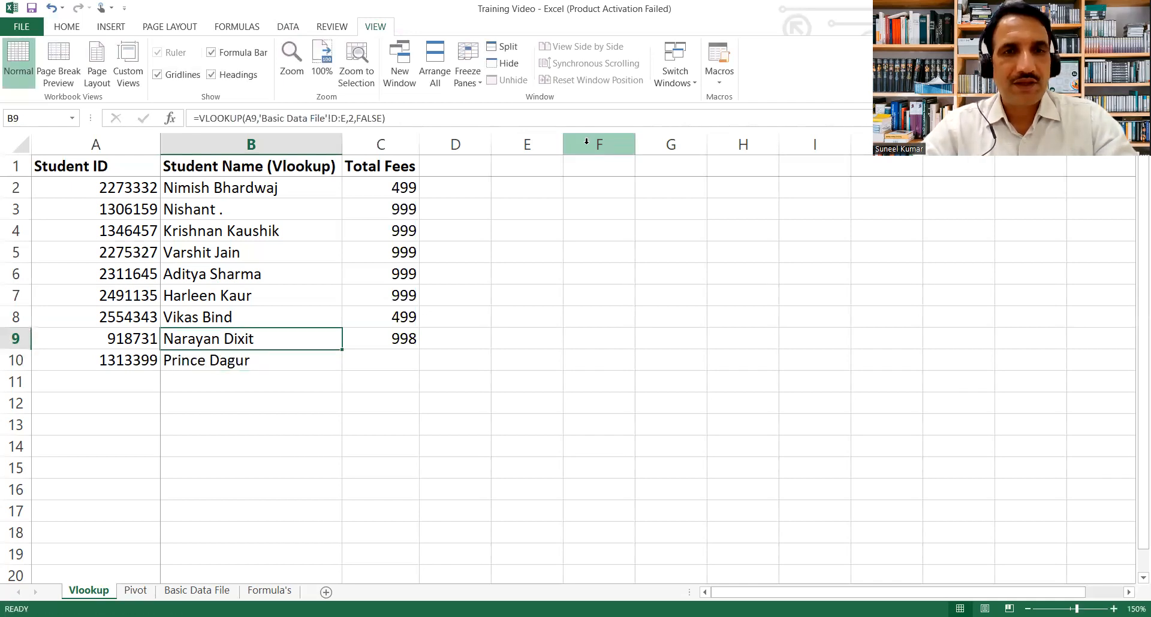
key(Right)
key(ctrl+c)
key(Down)
key(ctrl+v)
key(Escape)
key(Left)
key(Left)
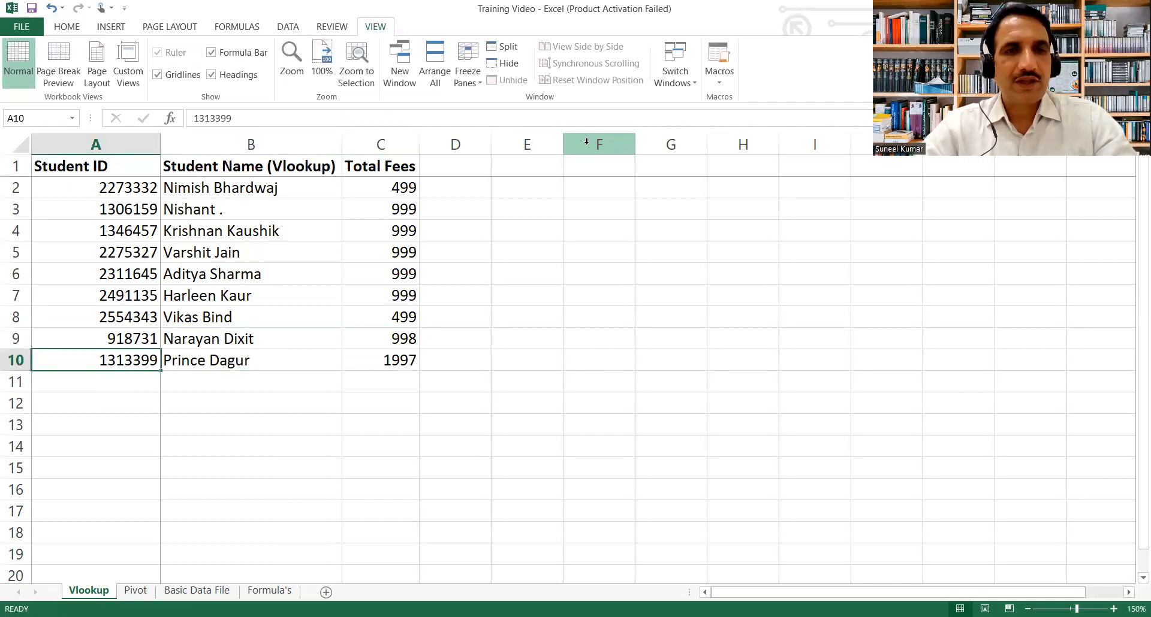
- Copy the student ID in A10, find it on the Pivot sheet and check its individual course fees against the grand total
key(ctrl+c)
key(ctrl+Page_Down)
key(Down)
key(Down)
key(ctrl+f)
key(ctrl+v)
key(Return)
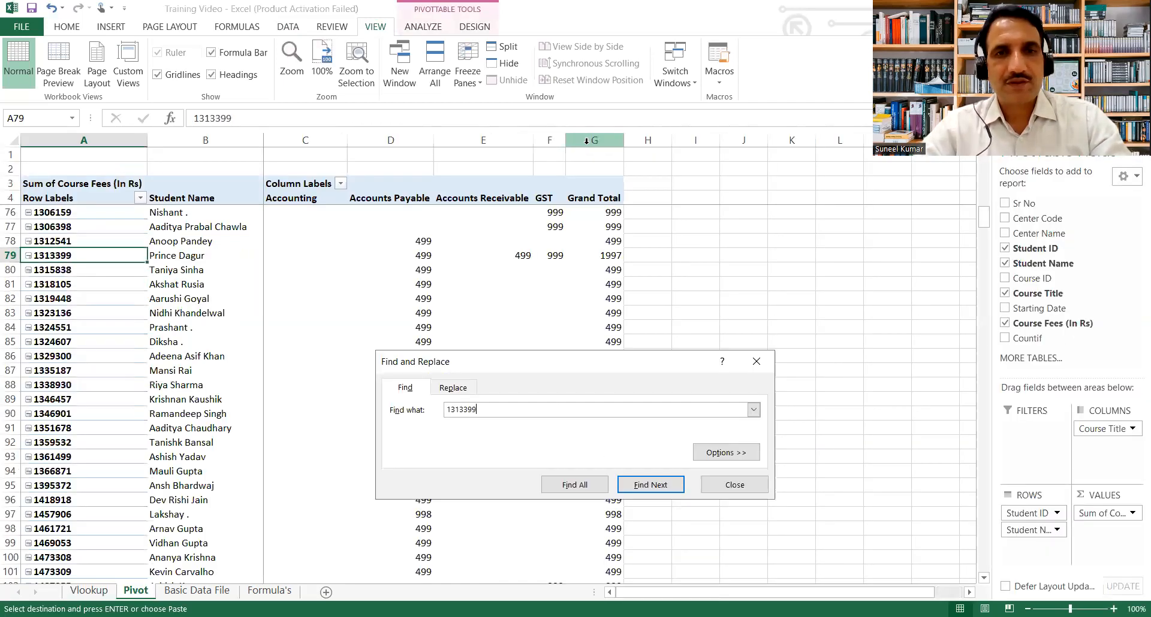
key(Escape)
key(Right)
key(Right)
key(Right)
key(shift+Right)
key(shift+Right)
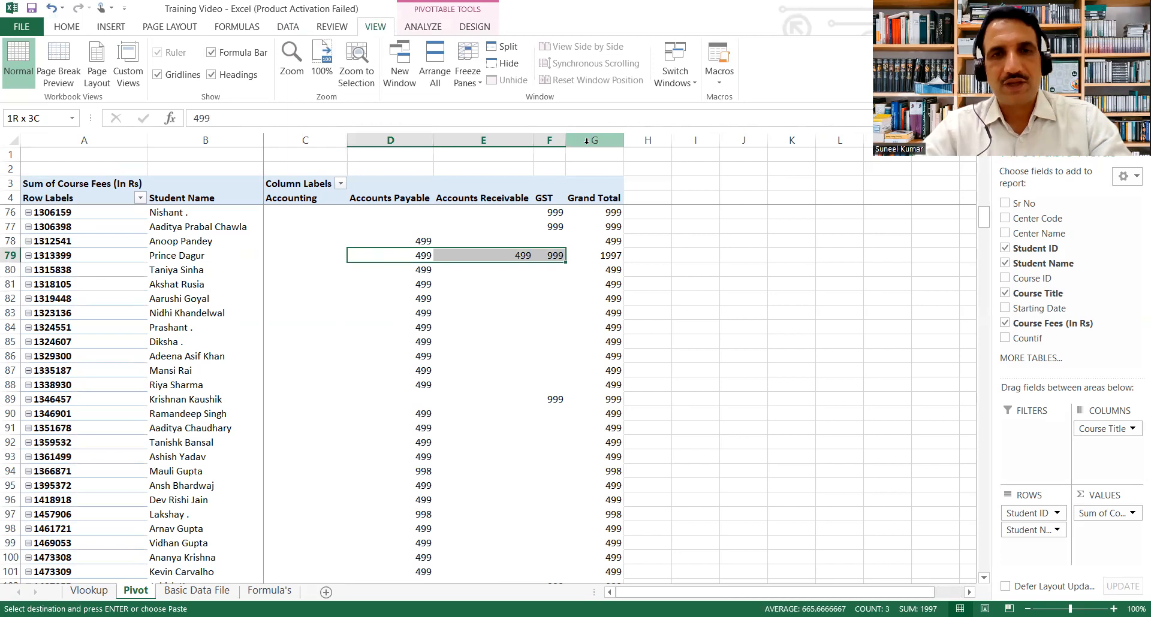
key(ctrl+Right)
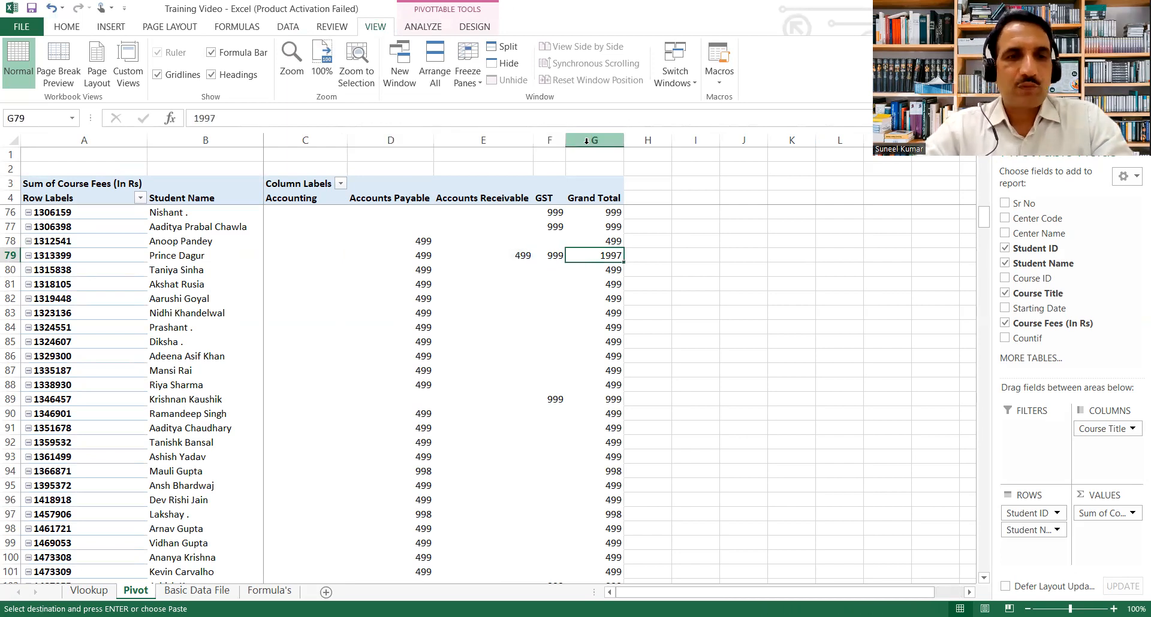
- Review the Total Fees column on the Vlookup sheet and the Student ID and Countif columns on the Basic Data File sheet
key(ctrl+Page_Up)
key(Right)
key(Right)
key(ctrl+Up)
key(Down)
key(Up)
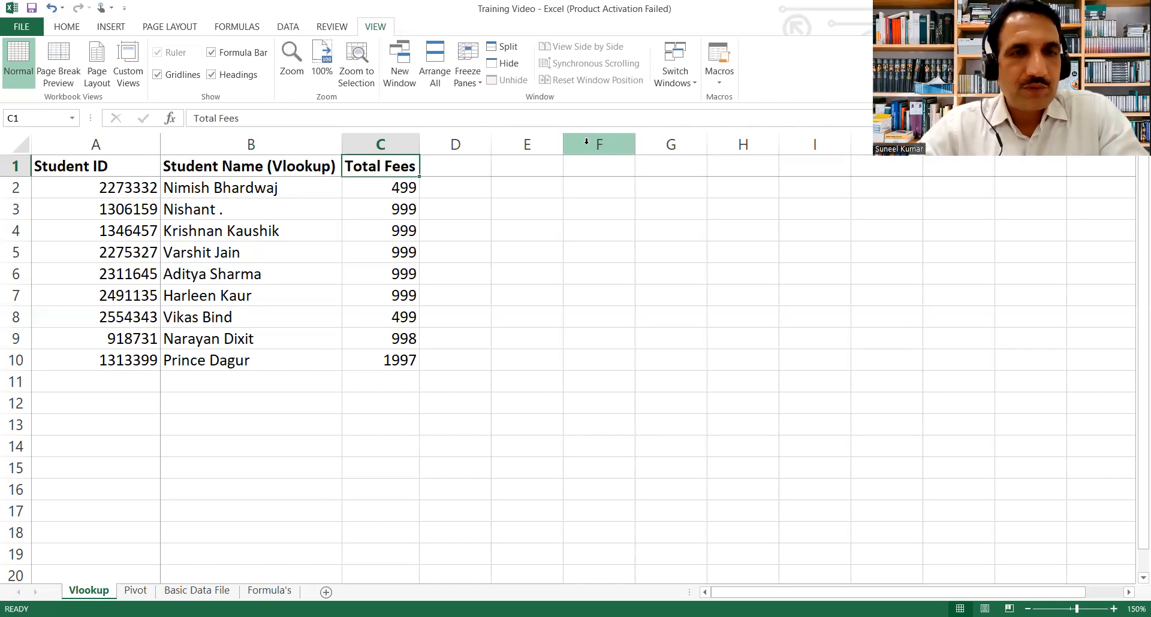
key(ctrl+Page_Down)
key(ctrl+Page_Down)
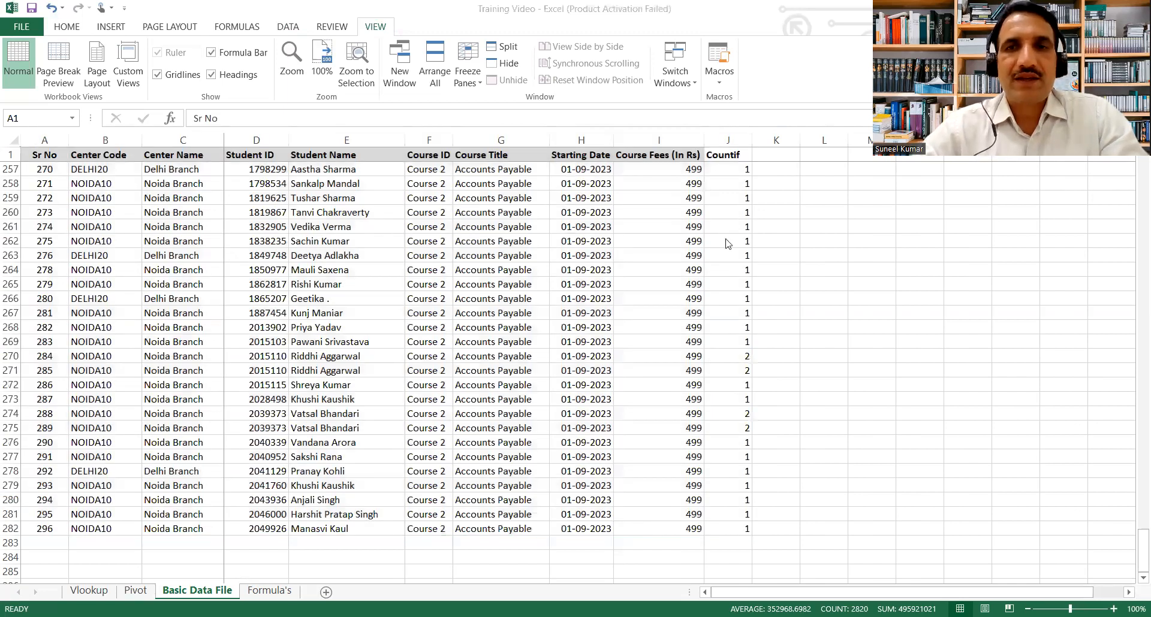
key(Right)
key(Right)
key(Down)
key(Up)
key(Right)
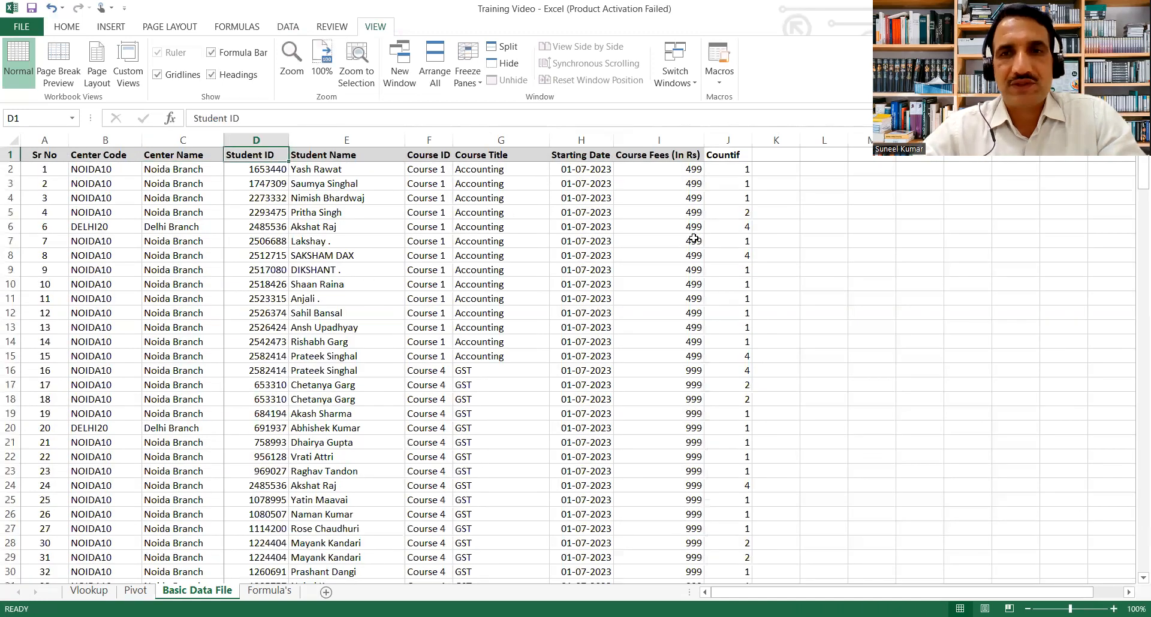
key(ctrl+Right)
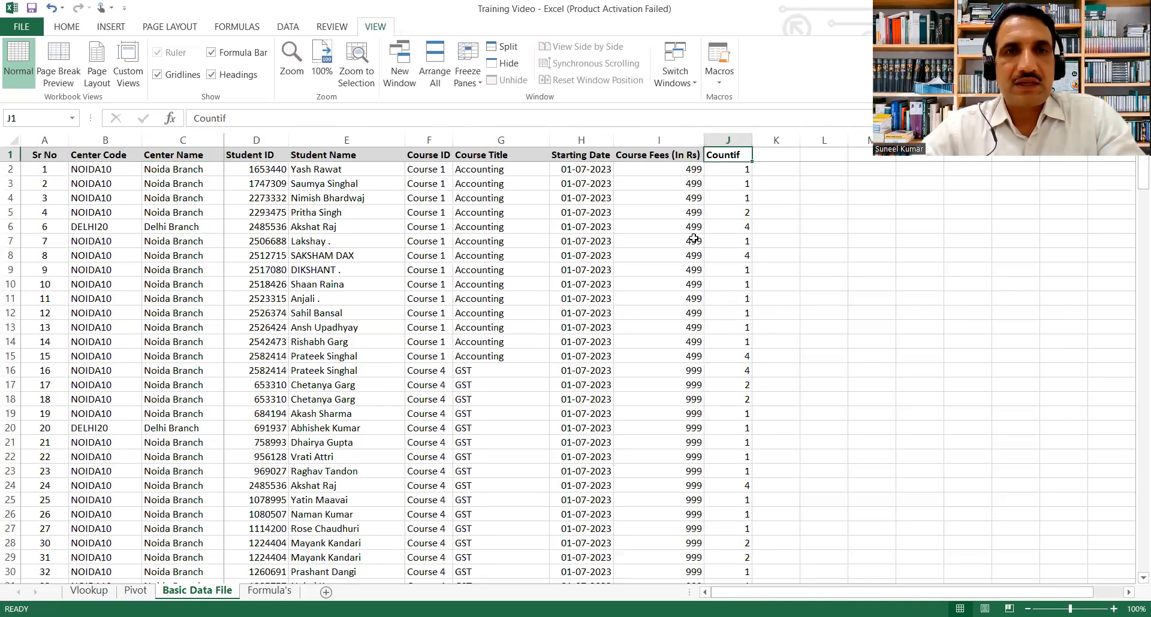
key(Down)
key(Up)
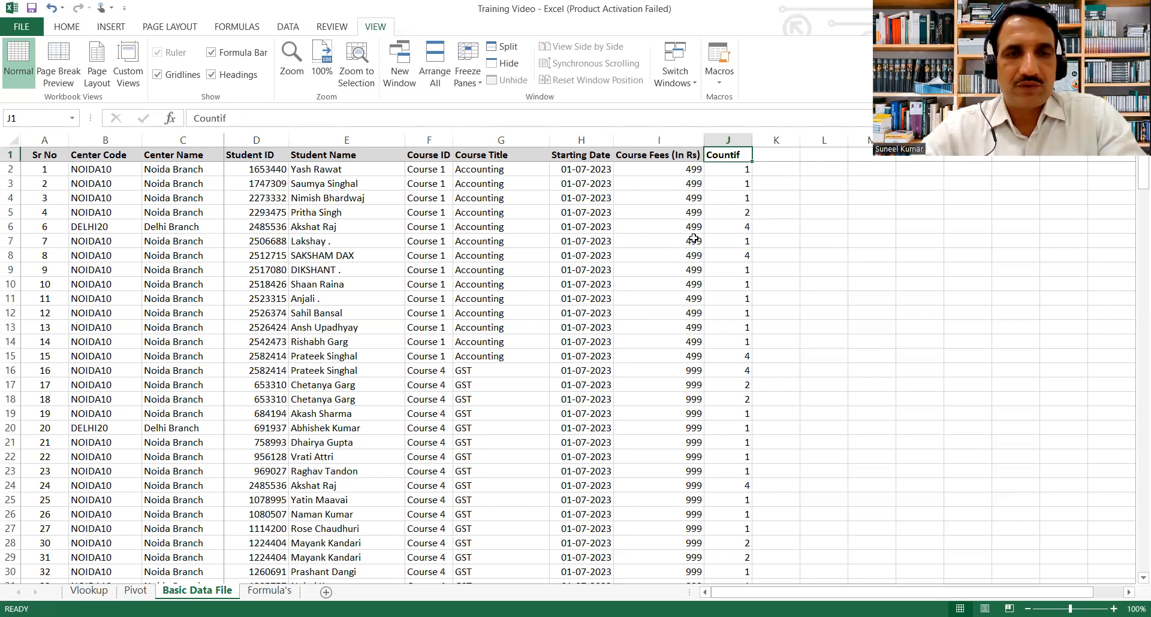
- Review the purpose of Grouping with Pivot on the Formula's sheet
key(ctrl+Page_Up)
key(ctrl+Page_Down)
key(ctrl+Page_Down)
key(ctrl+Page_Up)
key(ctrl+Page_Down)
key(Left)
key(Up)
key(Right)
key(Right)
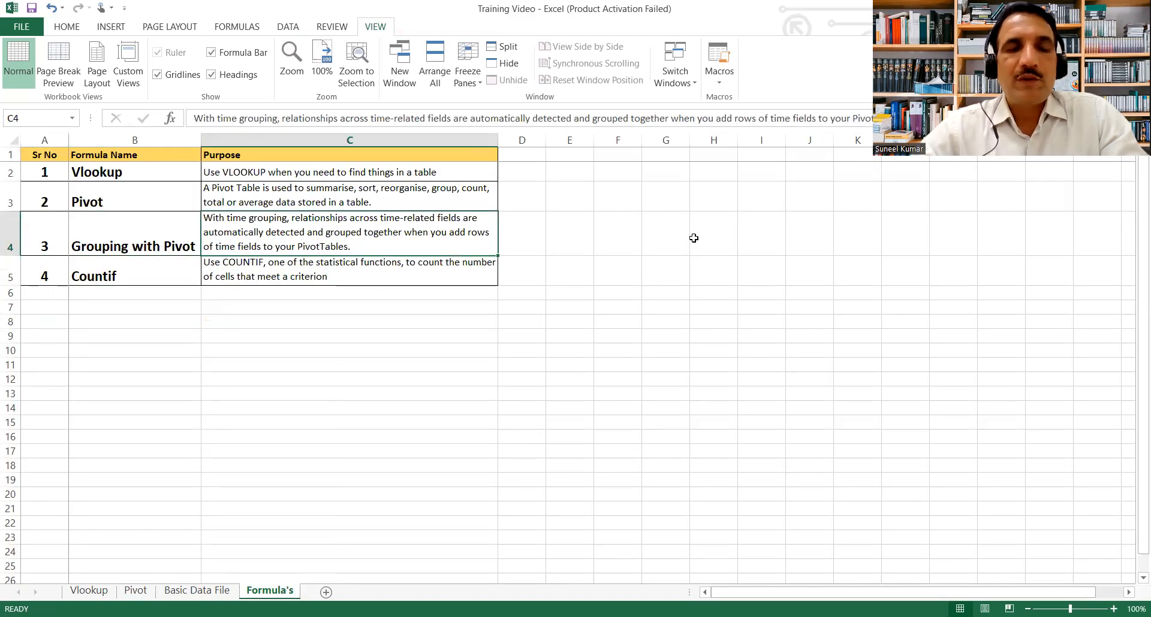
- Start a PivotTable from the full data range A1:J282 of the Basic Data File sheet
key(ctrl+Page_Up)
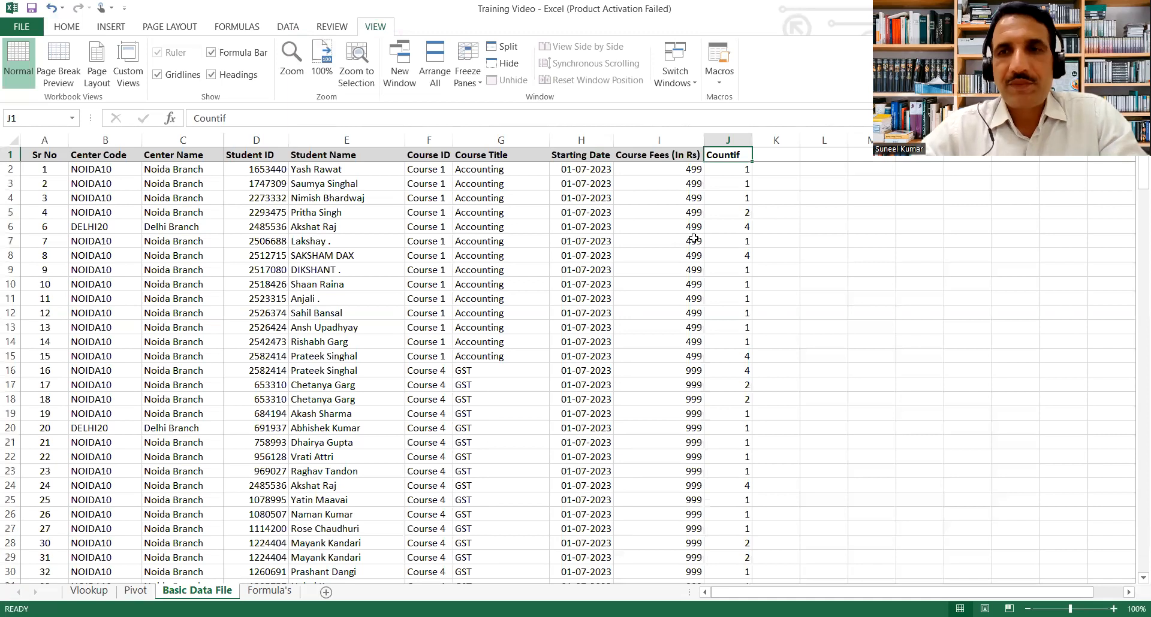
key(Home)
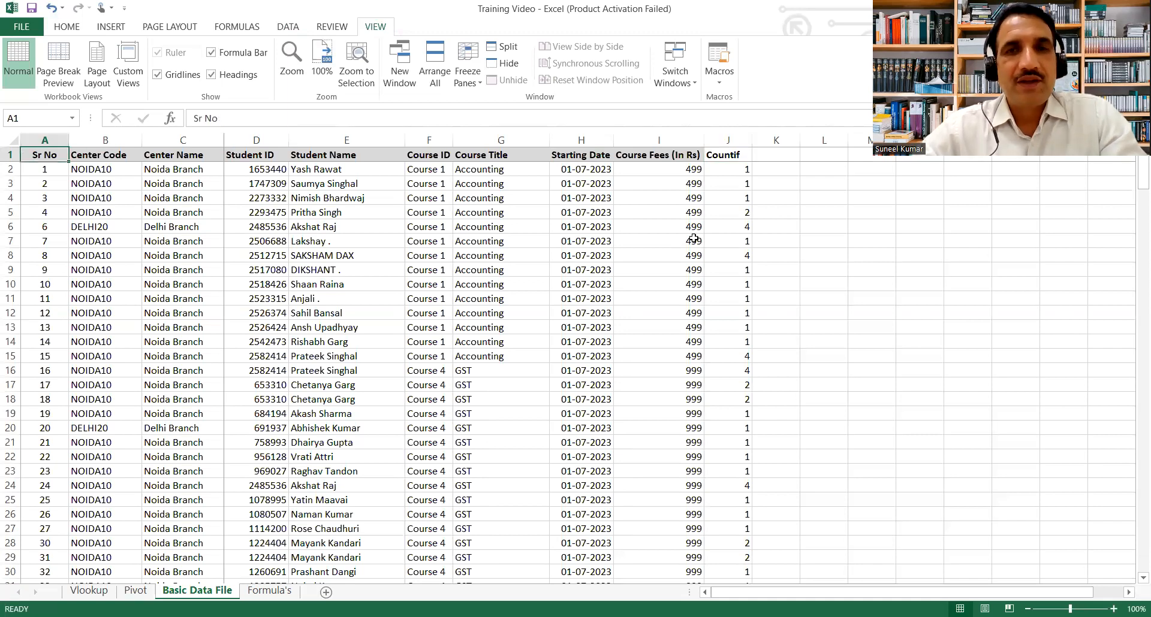
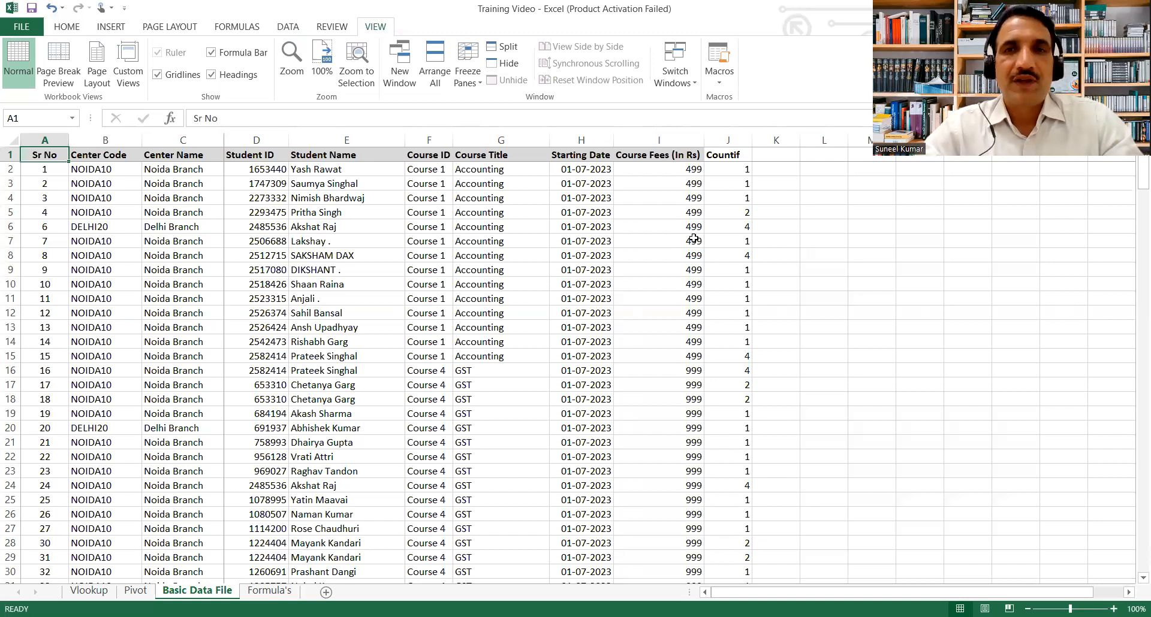
key(ctrl+shift+Right)
key(End)
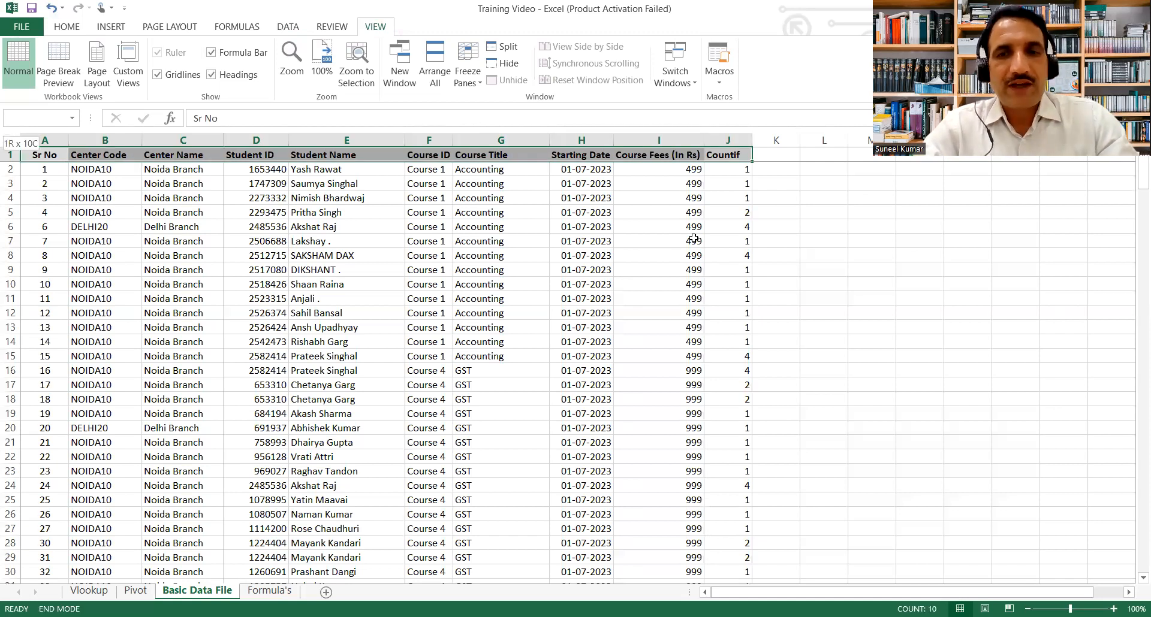
key(shift+Down)
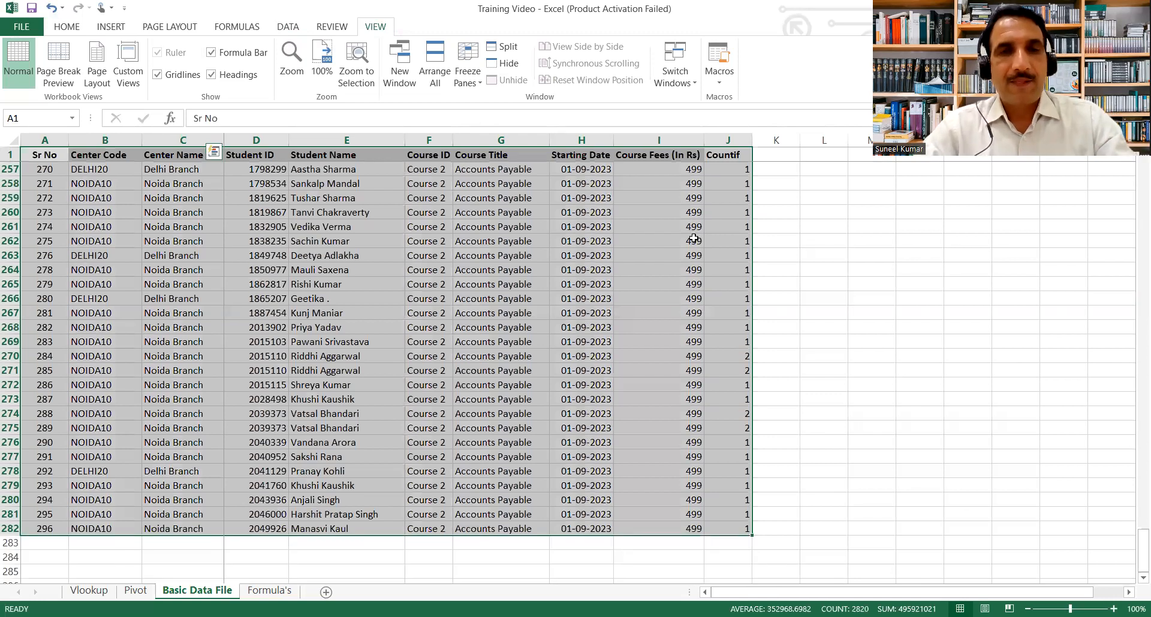
key(alt+d)
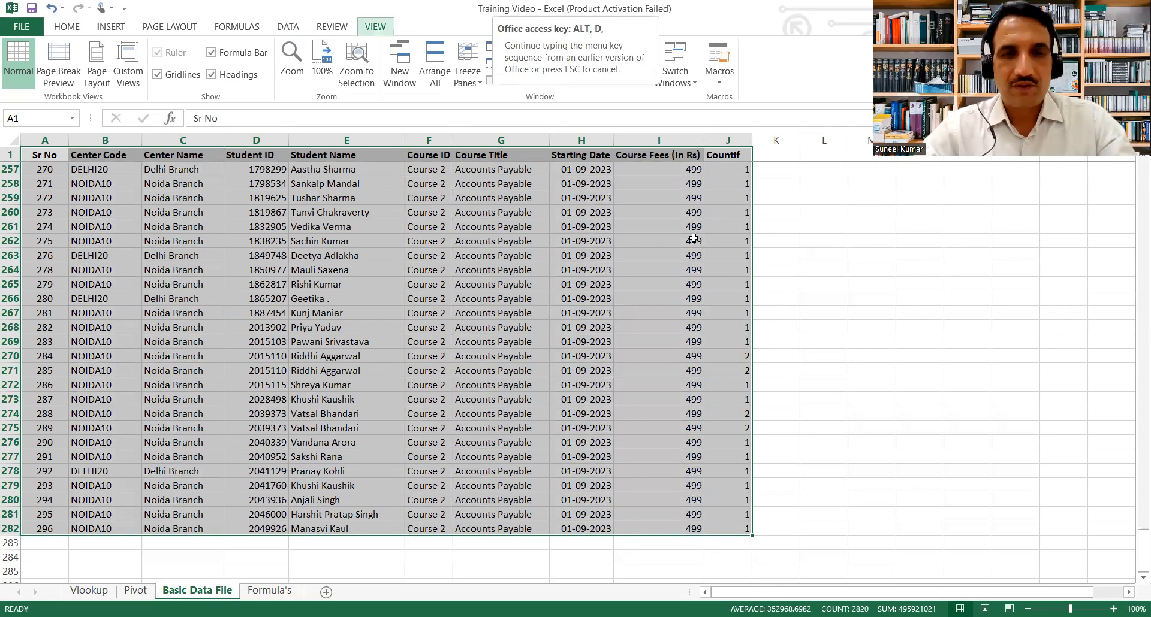
key(p)
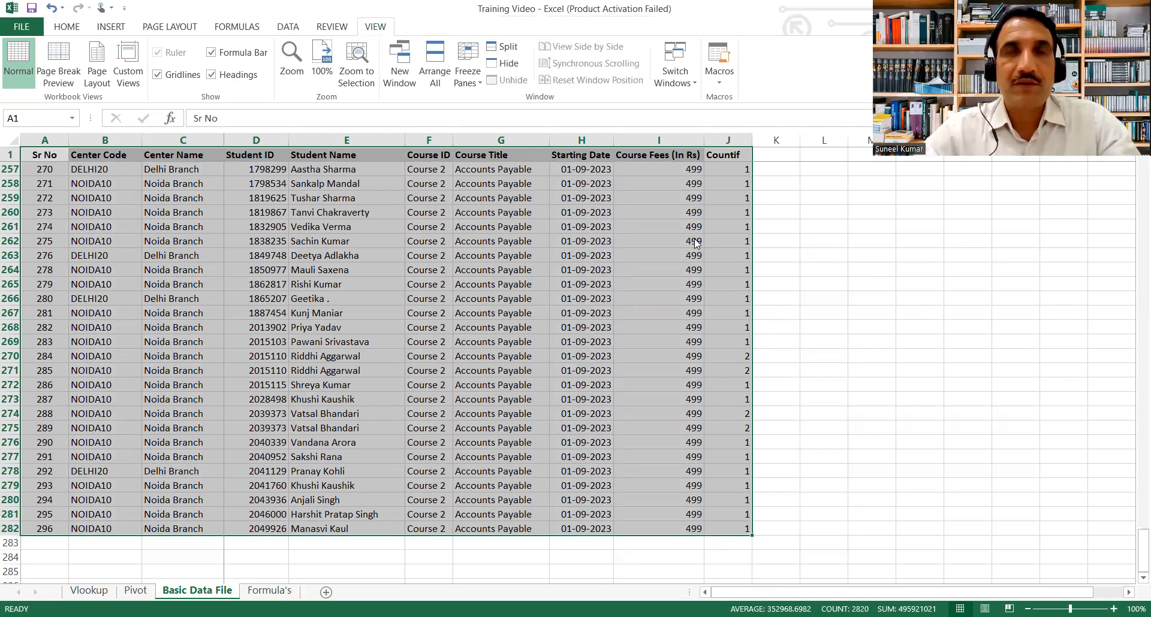
key(Return)
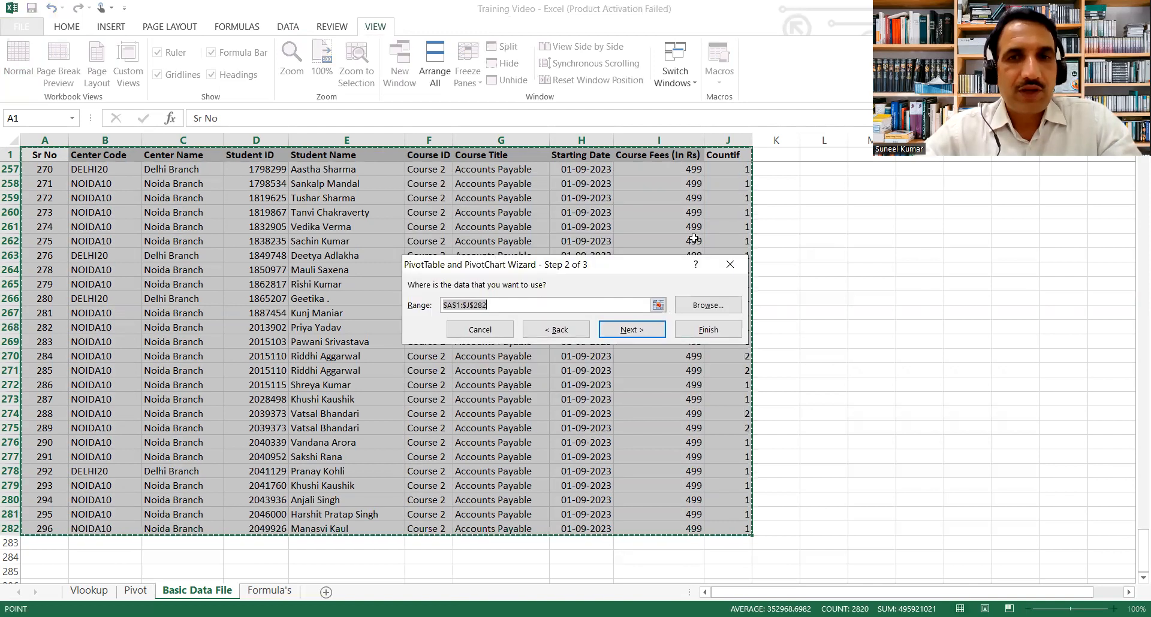
key(Return)
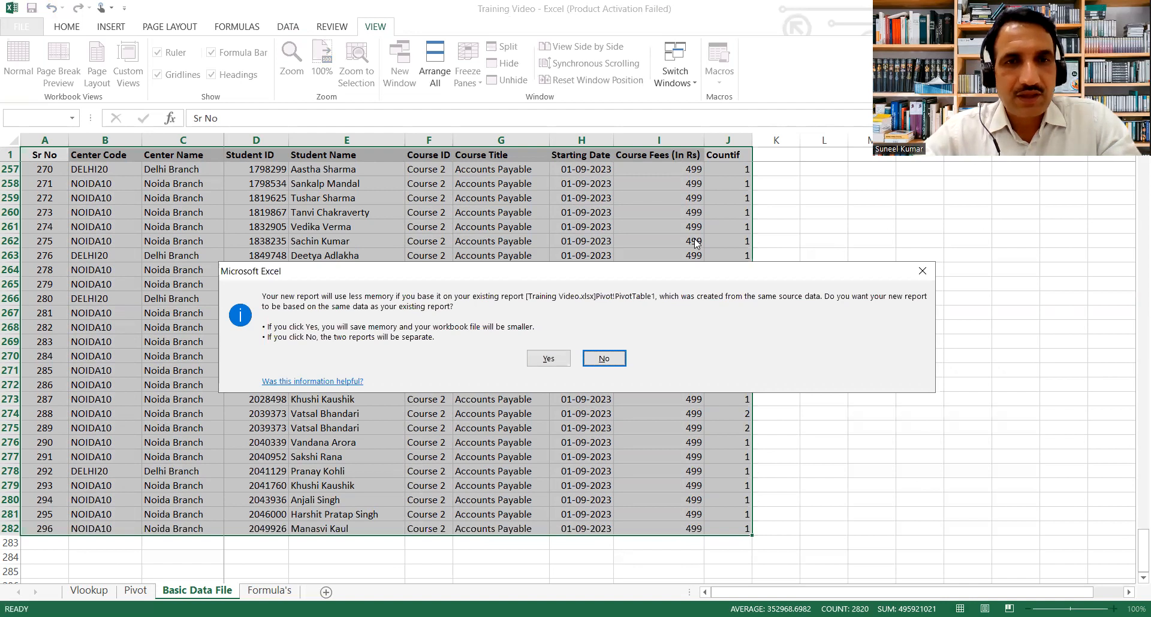
- Base the new PivotTable on the existing report's data and place it on a new worksheet
key(Left)
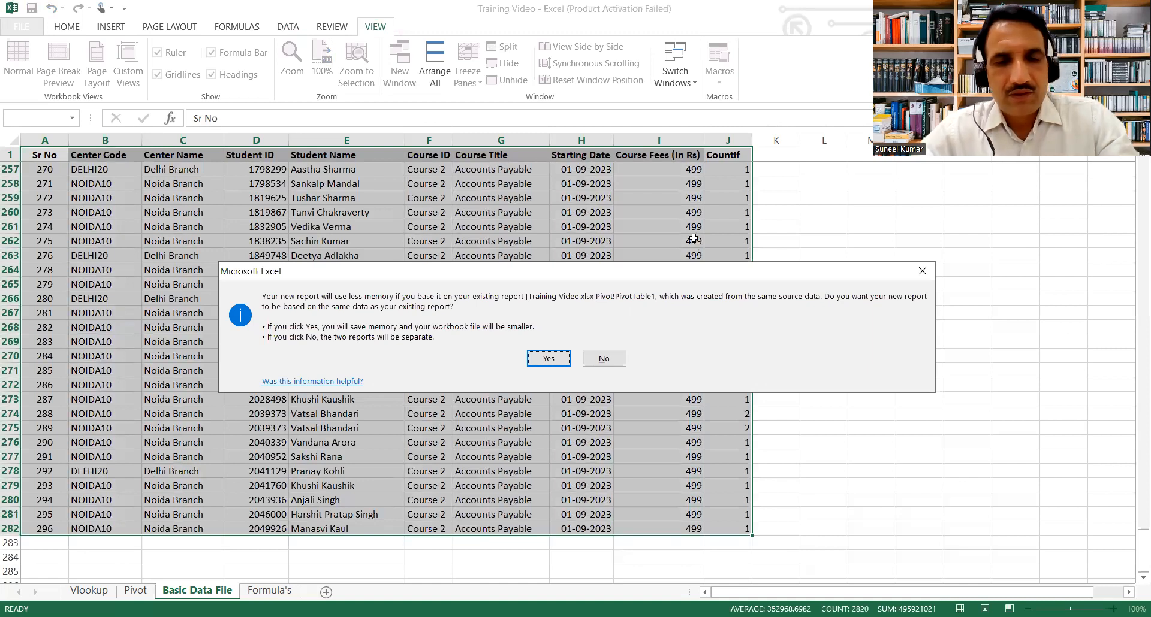
key(Return)
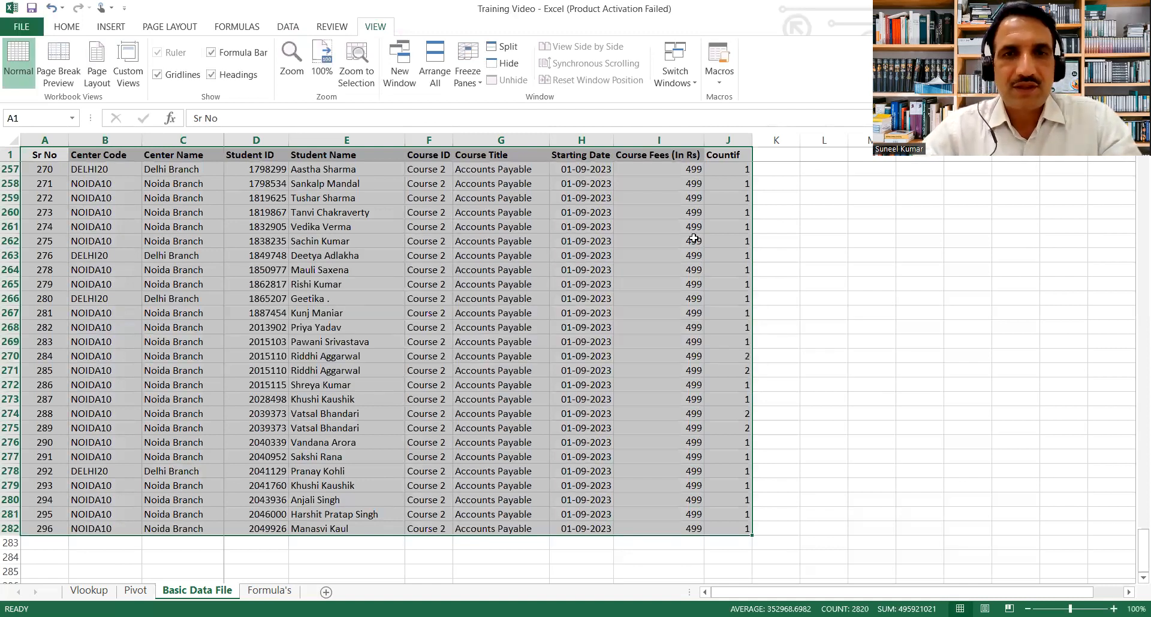
key(alt+d)
key(p)
key(f)
key(Return)
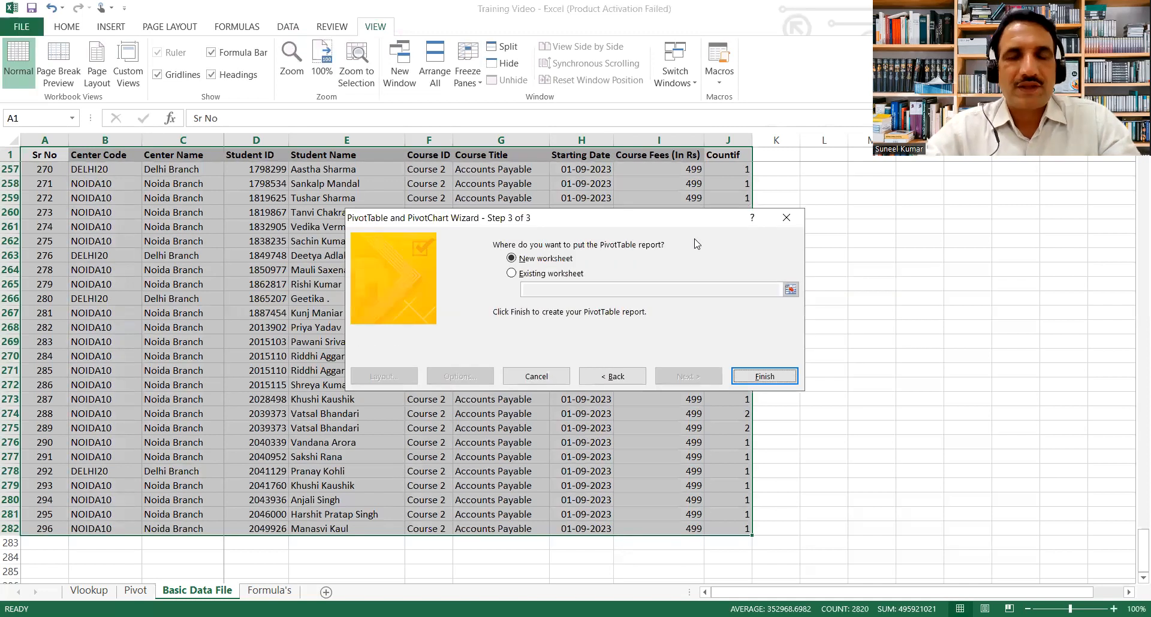
key(Return)
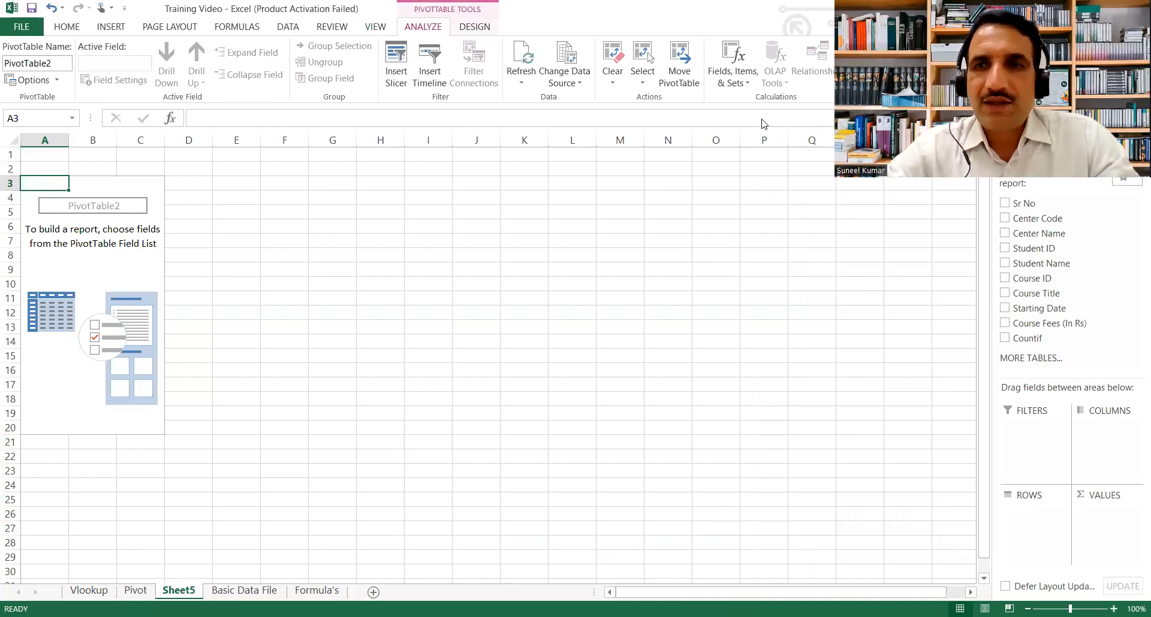
- Lay out the PivotTable with Course ID and Course Title as rows, Starting Date as columns and Course Fees (In Rs) as values
click(1005, 279)
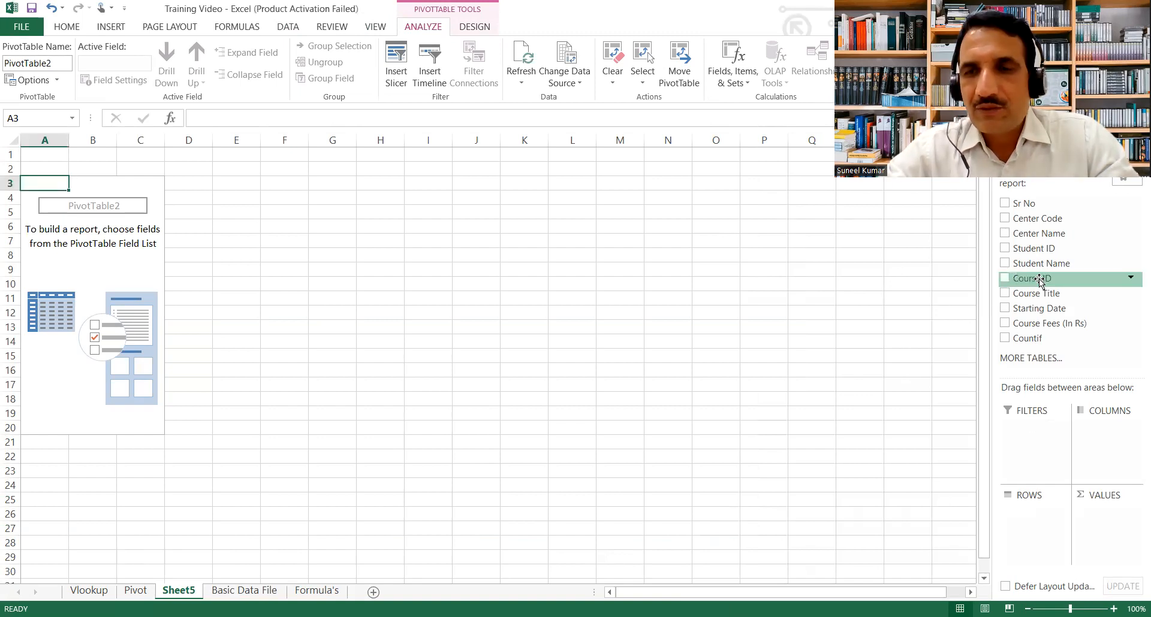
drag(1011, 293, 1040, 536)
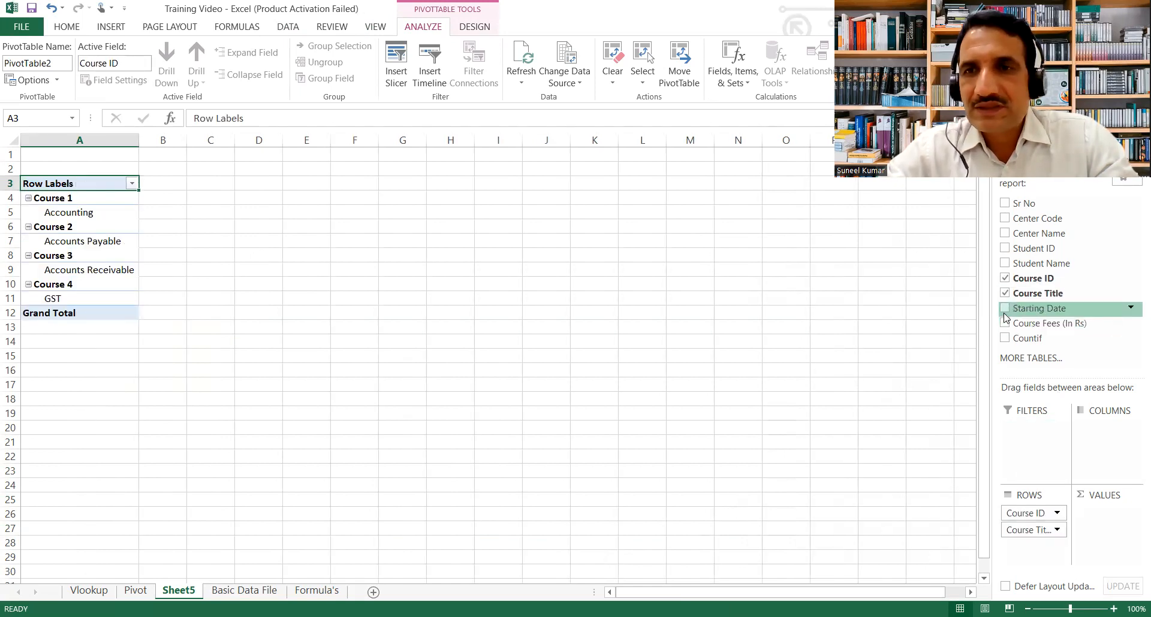
drag(1005, 313, 1105, 440)
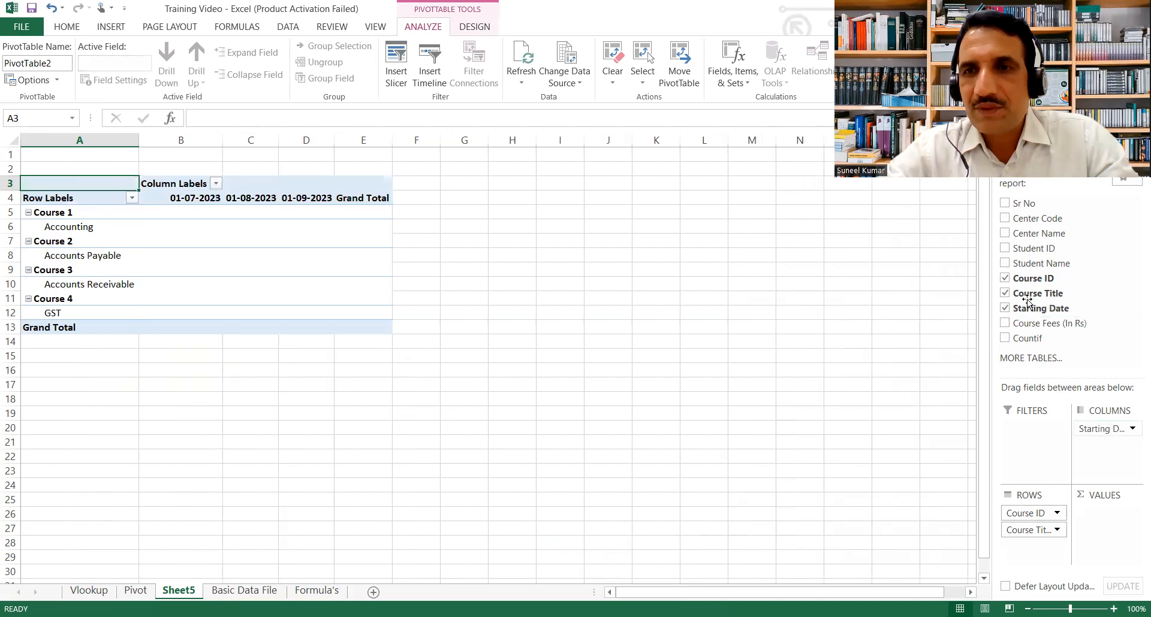
drag(999, 327, 1114, 521)
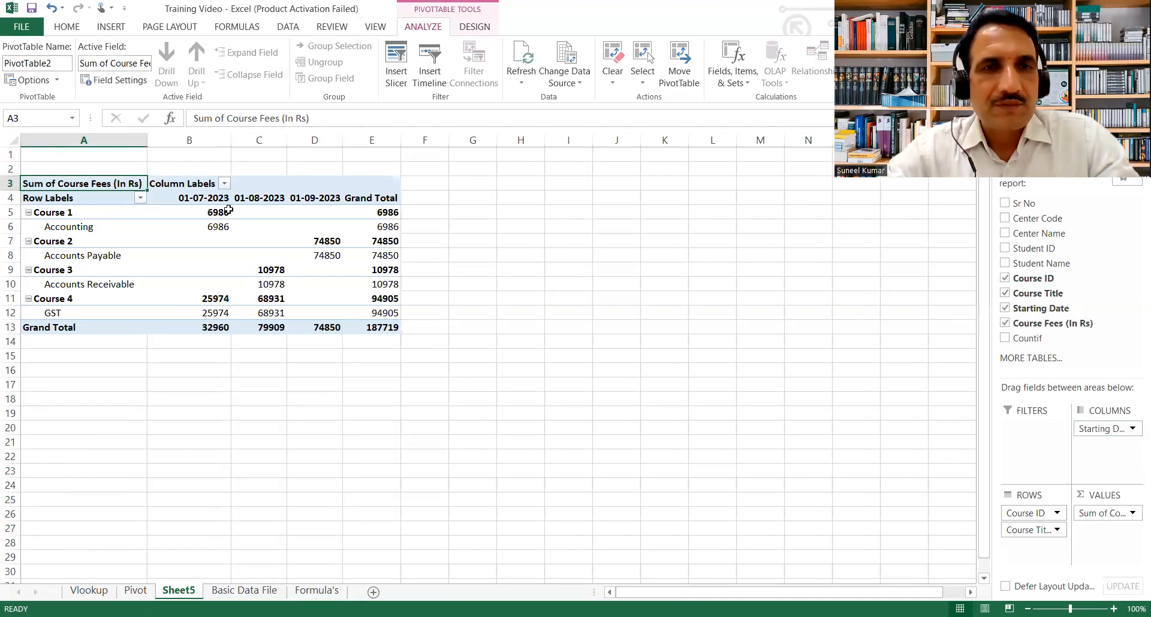
- Show the Course ID field's item labels in tabular form in the new PivotTable
right_click(82, 214)
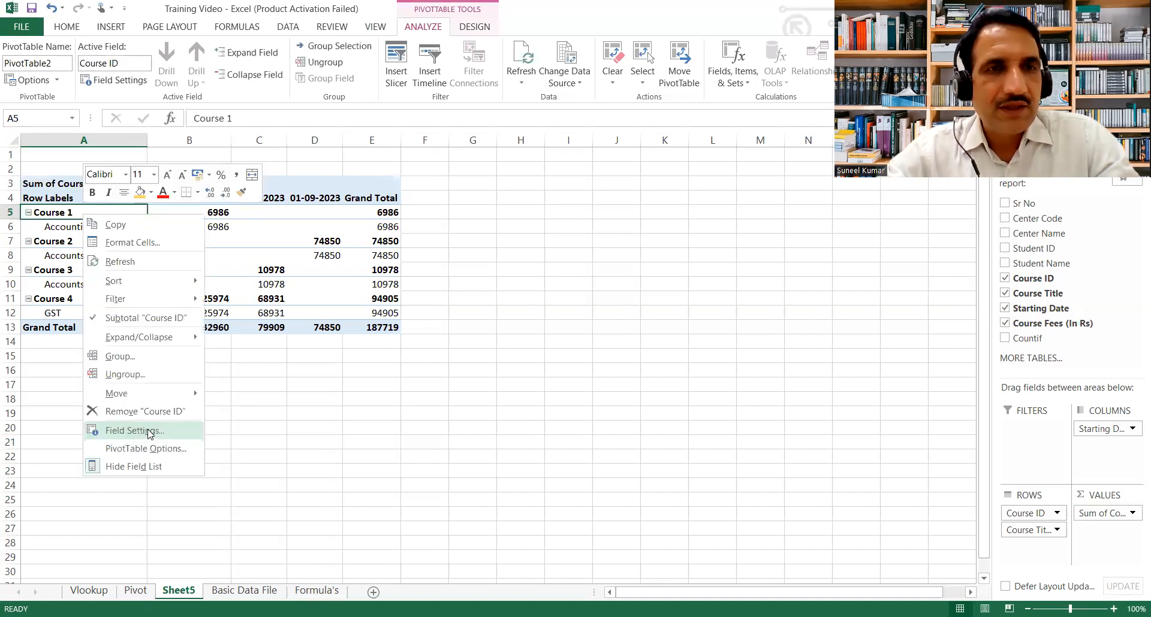
click(133, 430)
click(121, 336)
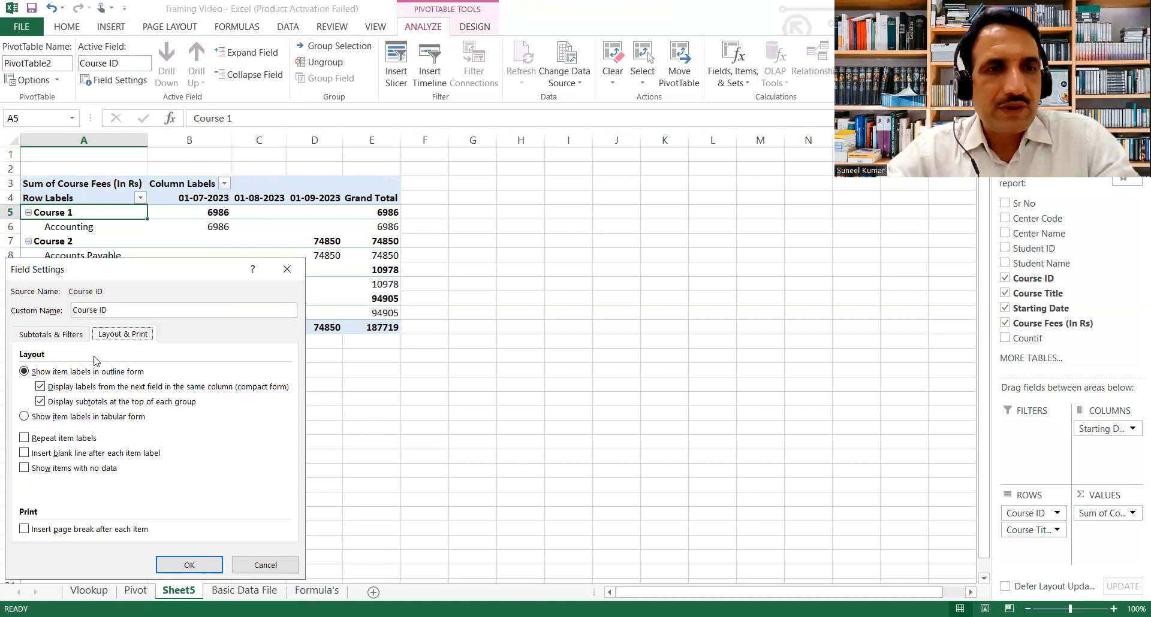
click(43, 418)
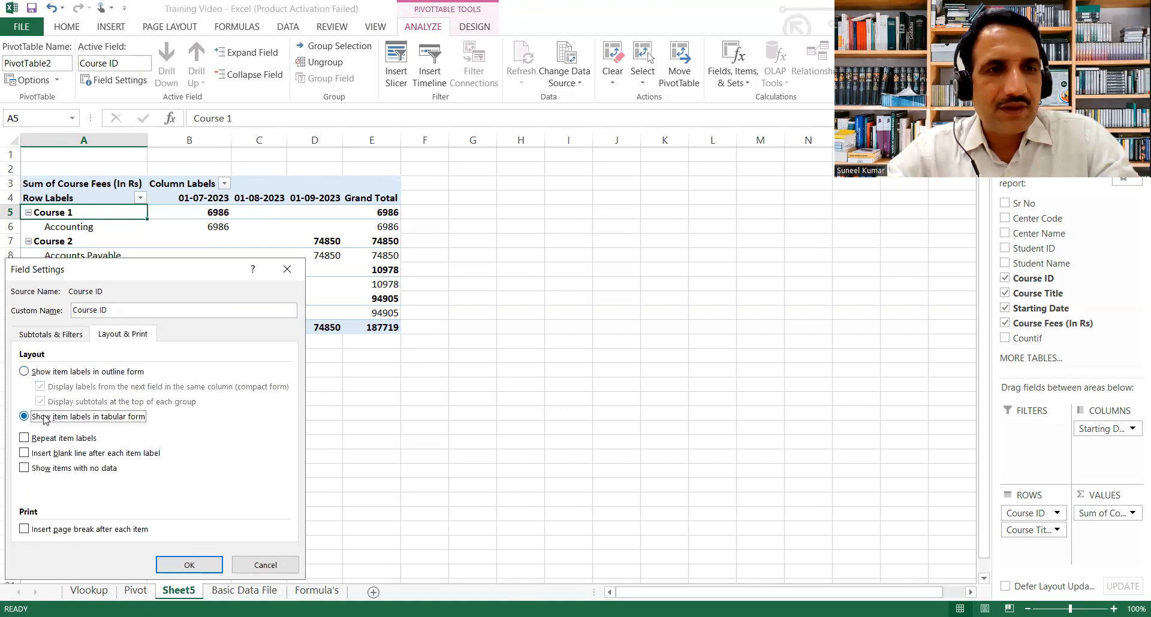
click(179, 566)
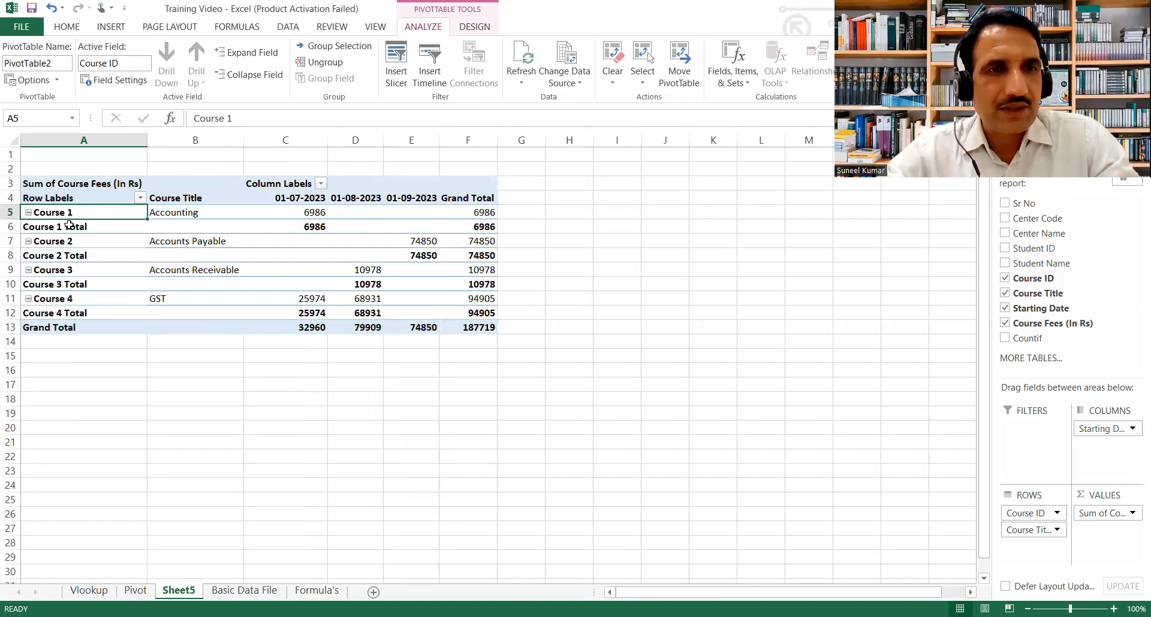
- Remove the Course ID subtotals from the PivotTable
right_click(69, 225)
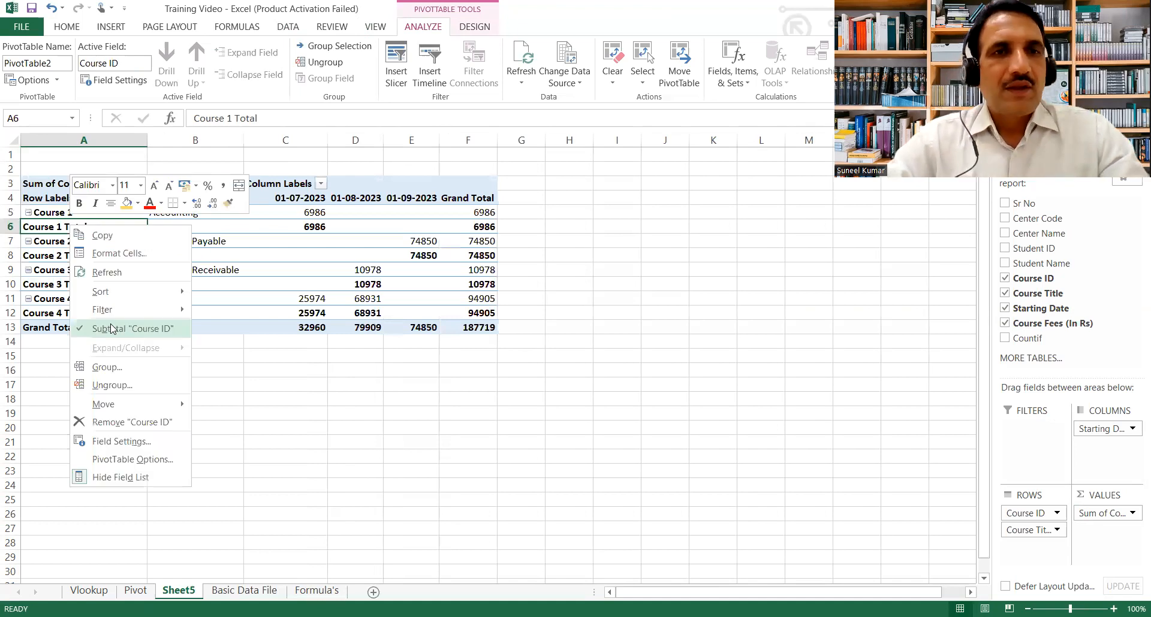
click(110, 324)
key(Right)
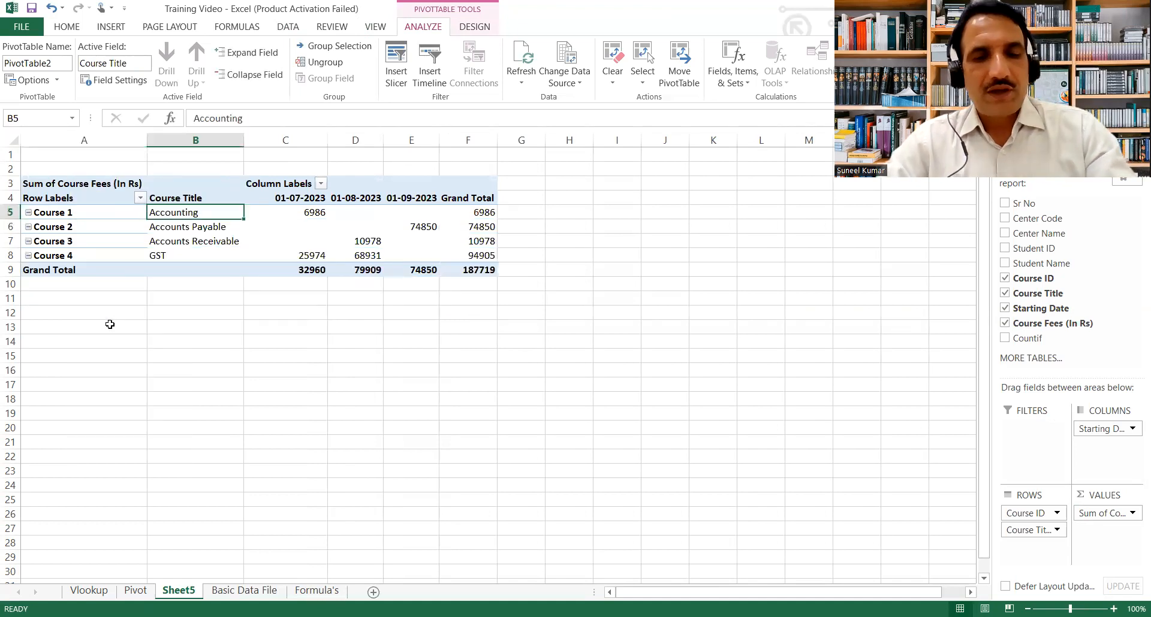
- Freeze the panes of the PivotTable sheet at cell B5
key(alt+w)
key(f)
key(f)
key(Right)
key(Up)
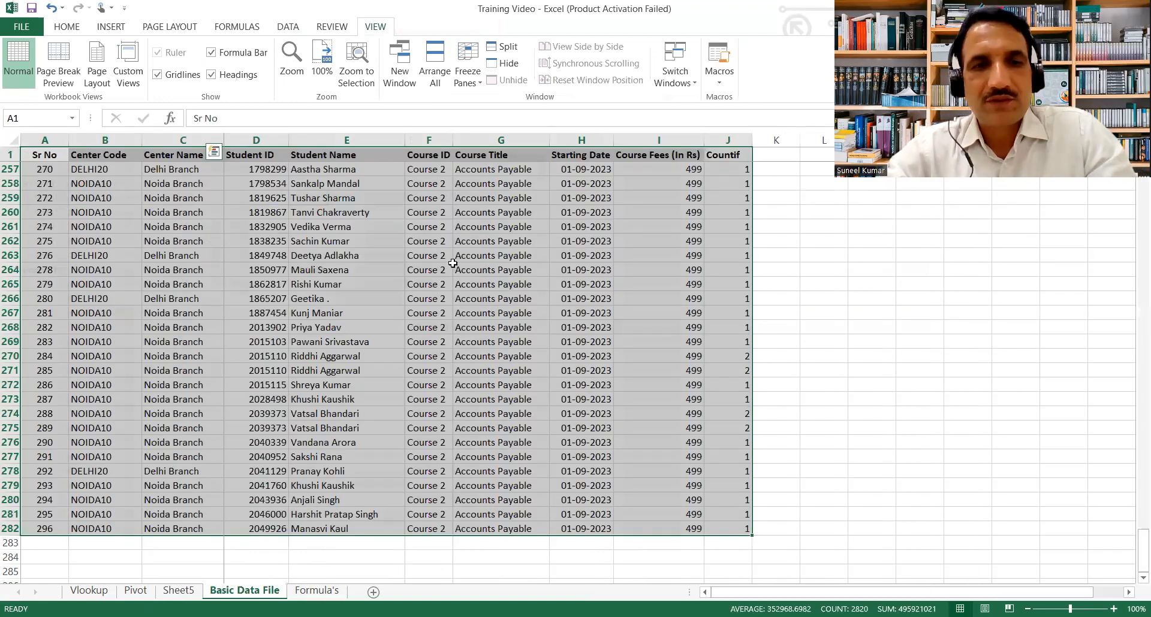
- Turn on filtering for the header row of the Basic Data File sheet
click(601, 214)
key(ctrl+Up)
key(Down)
key(Down)
key(ctrl+Up)
key(shift+space)
key(alt+a)
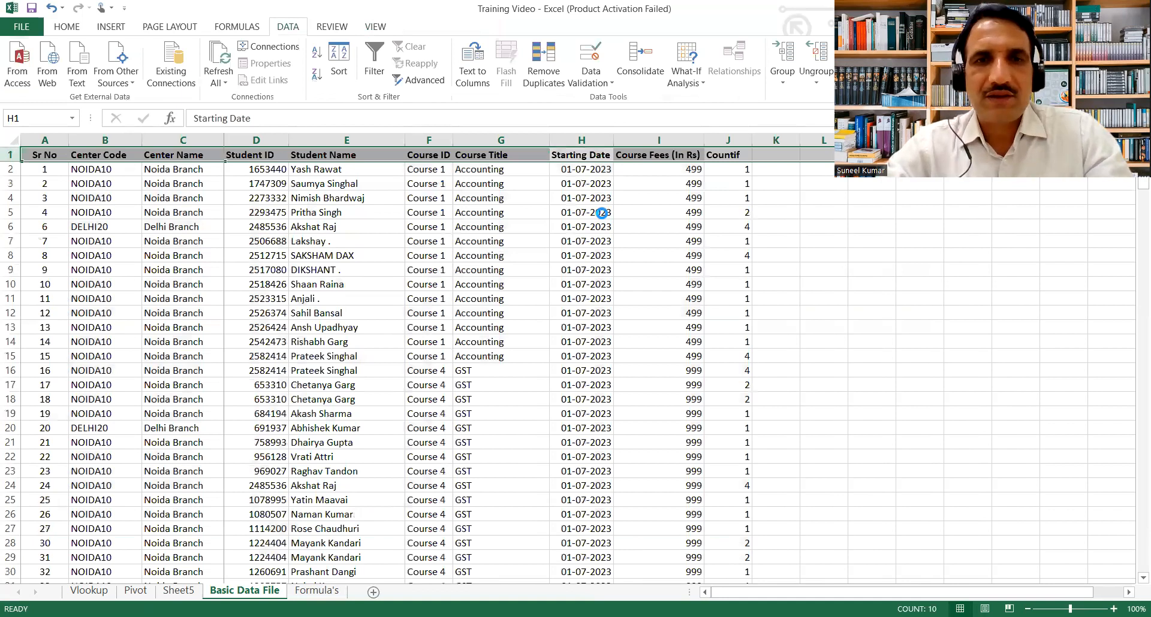
key(t)
- Filter the Starting Date column to show only the July 2023 records
key(alt+Down)
key(e)
key(Down)
key(space)
key(Down)
key(Down)
key(space)
key(Return)
- Change the Starting Date in cell H12 to 15-07-2023
key(Down)
key(Down)
key(ctrl+c)
key(Page_Down)
key(Page_Up)
key(Down)
key(Down)
key(Down)
key(Down)
key(Down)
key(Down)
key(Down)
key(Down)
key(Down)
key(F2)
key(shift+Left)
key(shift+Left)
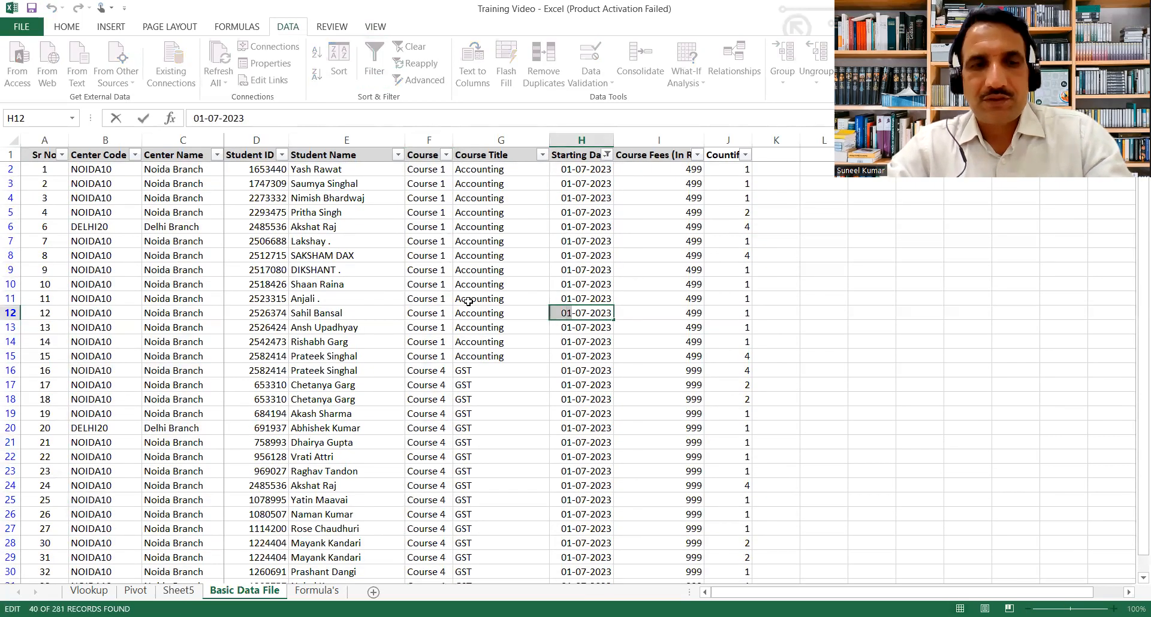
text(15)
key(Return)
key(Up)
- Copy the 15-07-2023 date from H12 into the last July rows, H25:H41
key(ctrl+c)
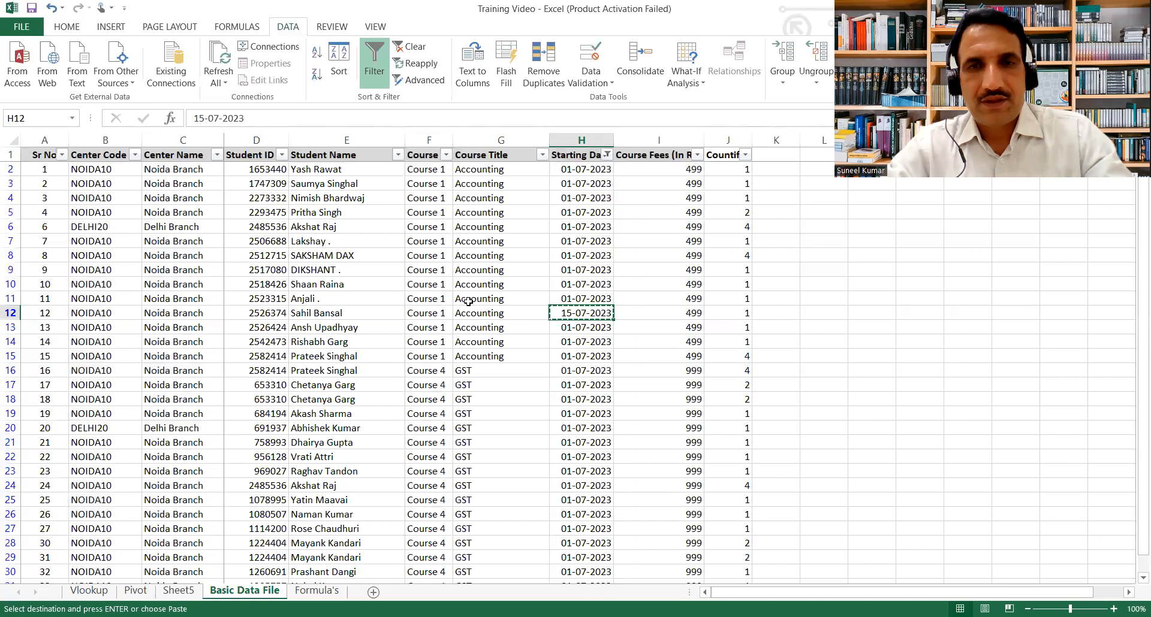
key(Down)
key(ctrl+shift+Down)
key(ctrl+shift+Up)
key(Down)
key(Down)
key(Page_Down)
key(ctrl+Up)
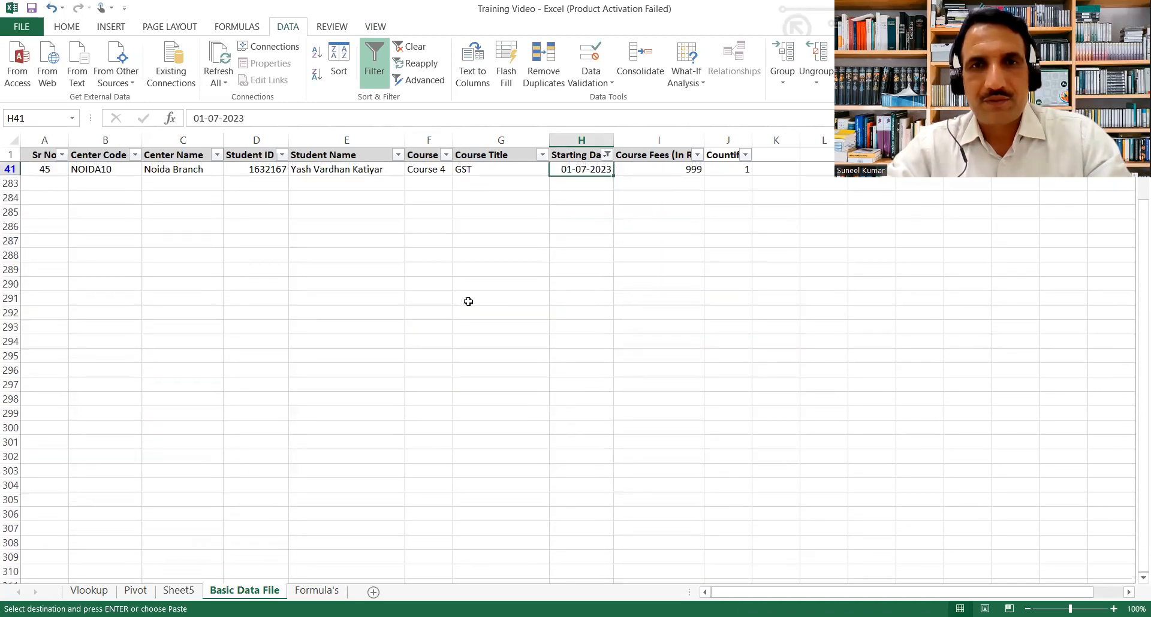
key(ctrl+shift+Up)
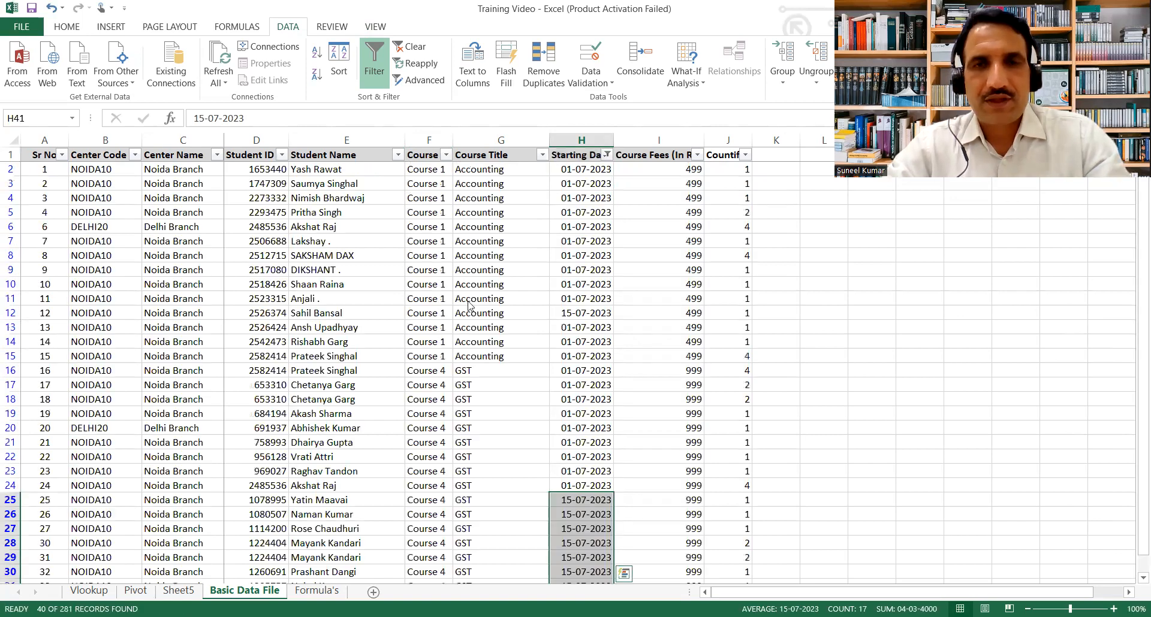
- Switch the Starting Date filter from July to August 2023
key(ctrl+Up)
key(alt+Down)
click(469, 323)
key(Down)
key(space)
key(Return)
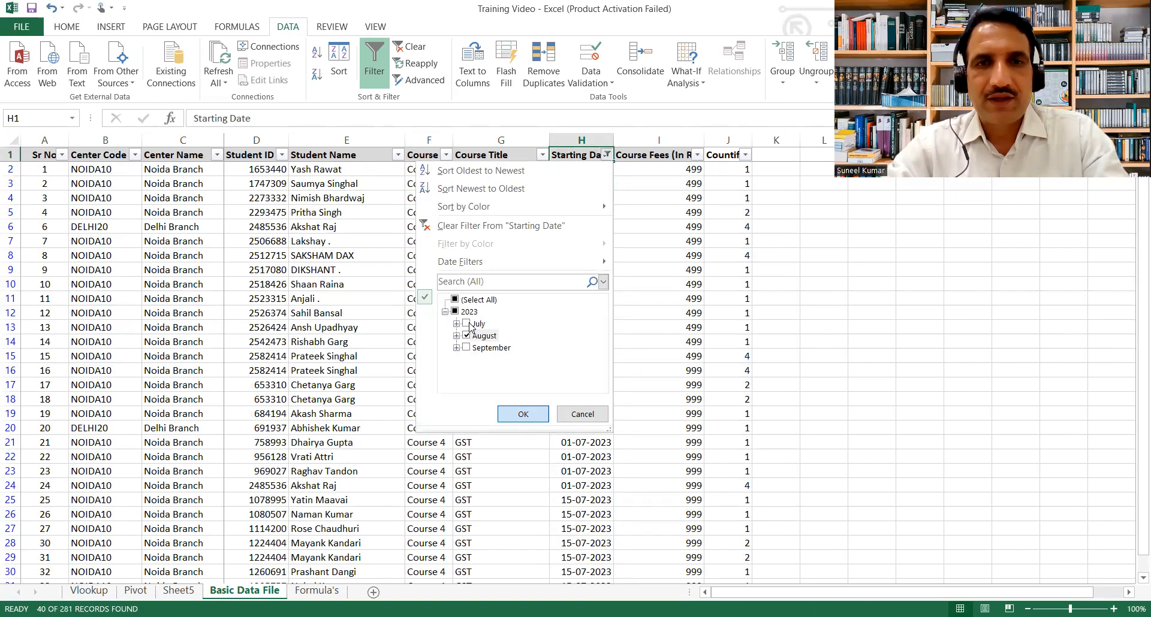
- Change the Starting Date in cell H62 to 11-08-2023
key(Down)
key(Down)
key(Down)
key(Down)
key(Down)
key(Down)
key(Down)
key(Down)
key(Down)
key(Down)
key(Down)
key(Down)
key(Down)
key(Down)
key(Down)
key(Down)
key(Down)
key(Down)
key(Down)
key(Down)
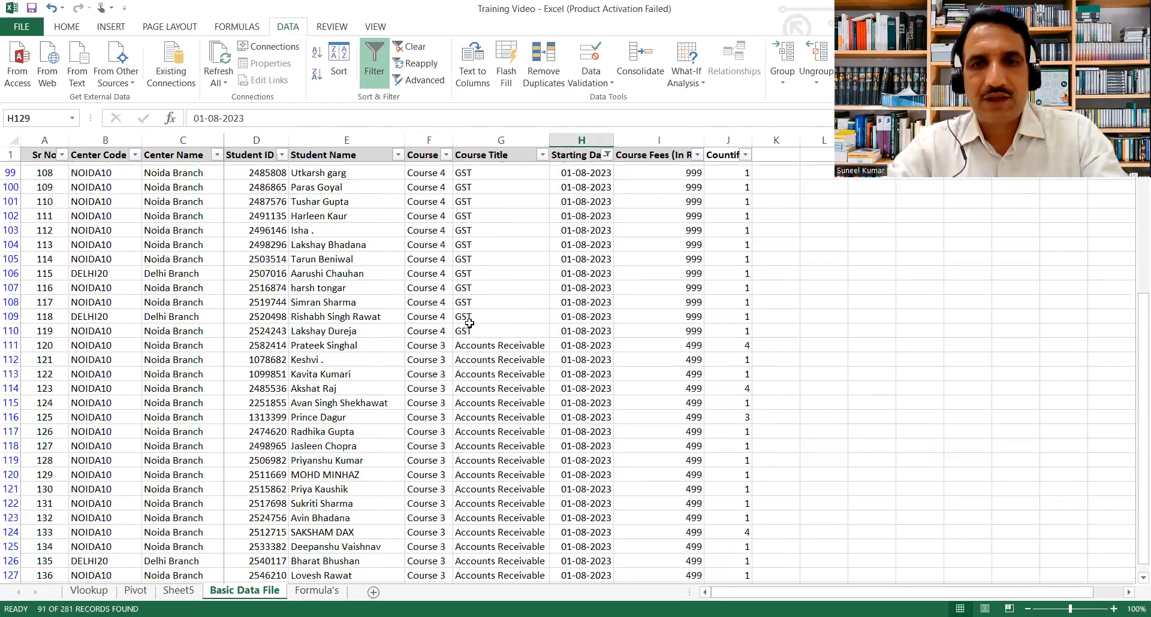
key(ctrl+Up)
key(Down)
key(Down)
key(Down)
key(Down)
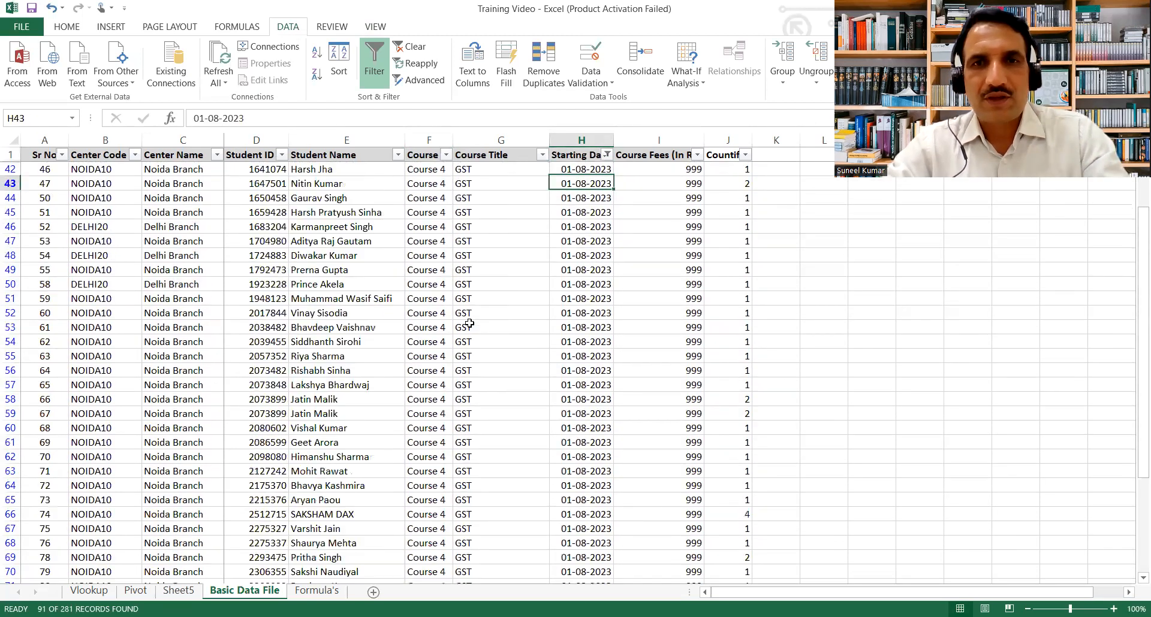
key(Down)
key(Down)
key(Down)
key(Down)
key(Down)
key(Down)
key(Down)
key(Down)
key(Down)
key(Down)
key(Down)
key(Down)
key(Down)
key(Down)
key(Down)
key(Down)
key(Down)
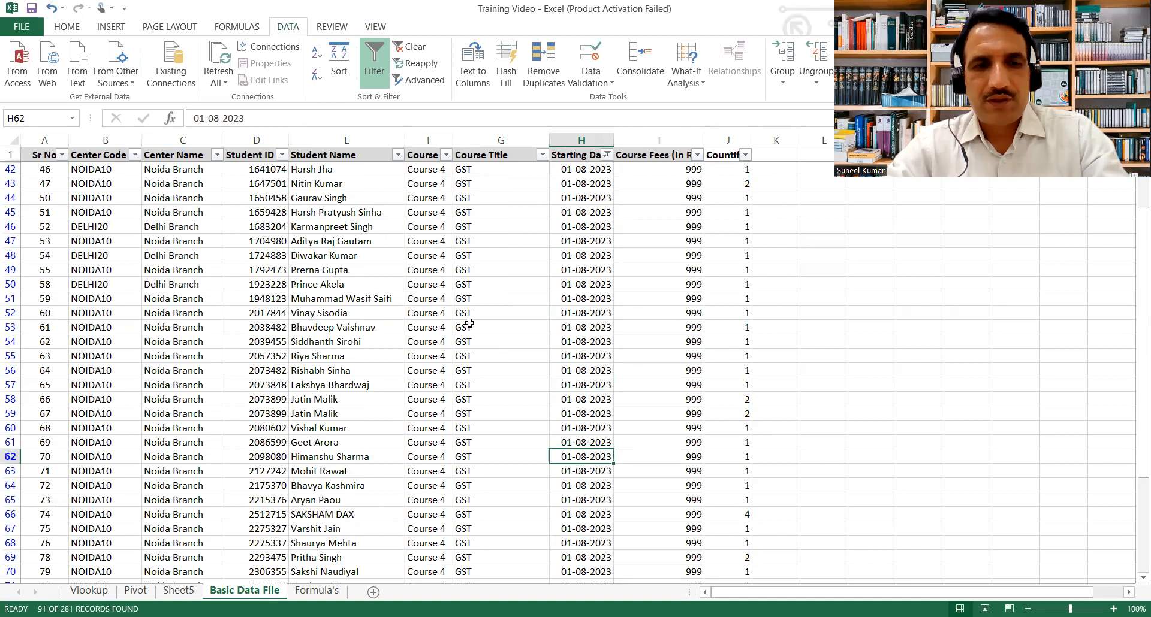
key(F2)
key(Left)
key(Left)
key(Left)
key(Left)
key(Left)
key(BackSpace)
text(1)
key(Return)
key(ctrl+c)
key(Up)
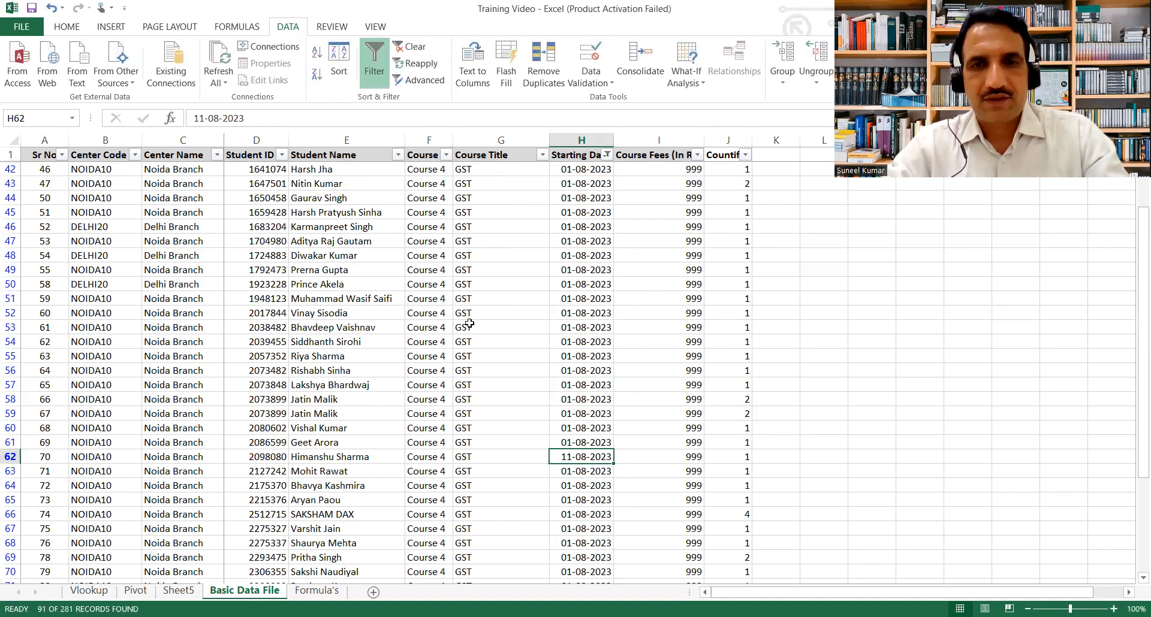
- Copy the 11-08-2023 date from H62 down the Starting Date column through H91
key(ctrl+c)
key(shift+Down)
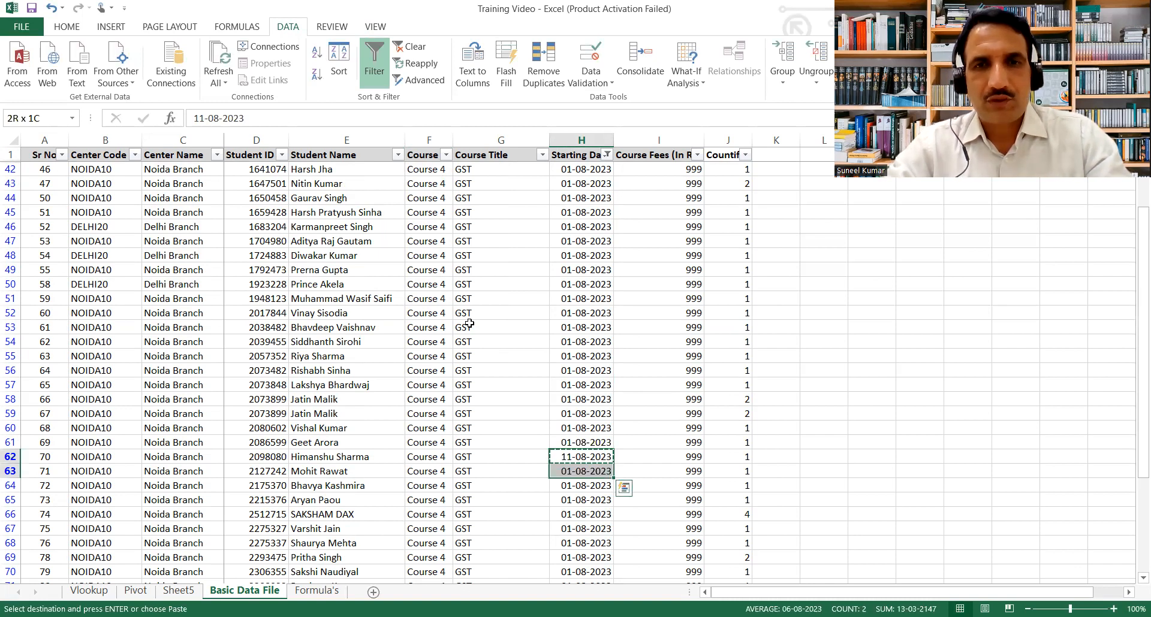
key(shift+Page_Down)
key(Return)
- Change the Starting Date in cell H122 to 21-08-2023
click(578, 510)
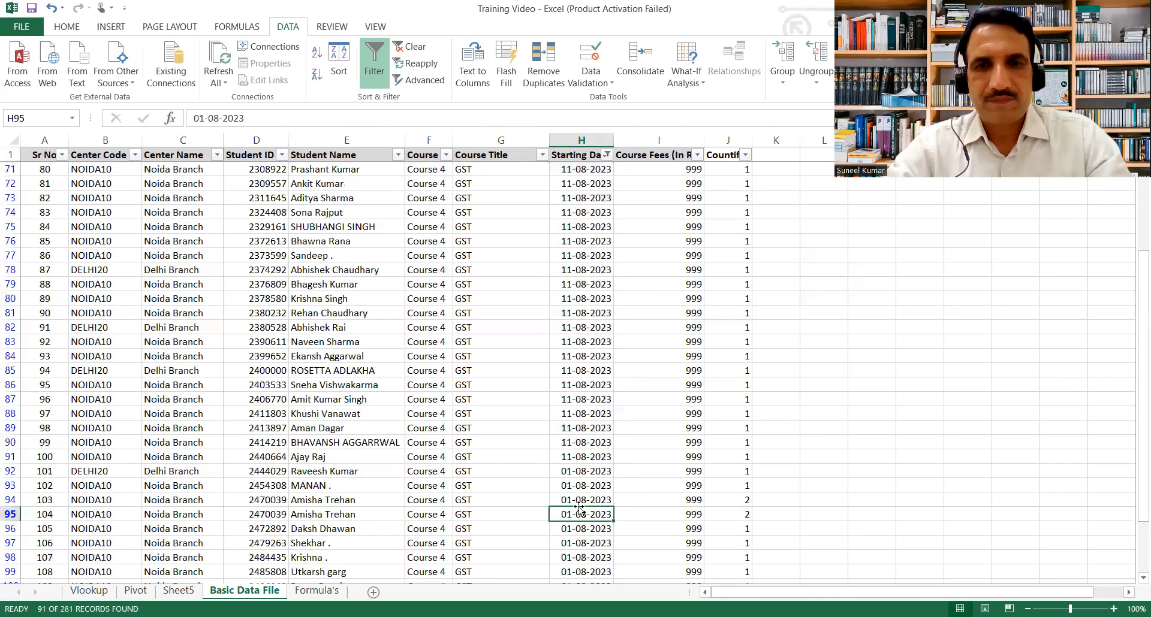
key(Page_Down)
key(Up)
key(Up)
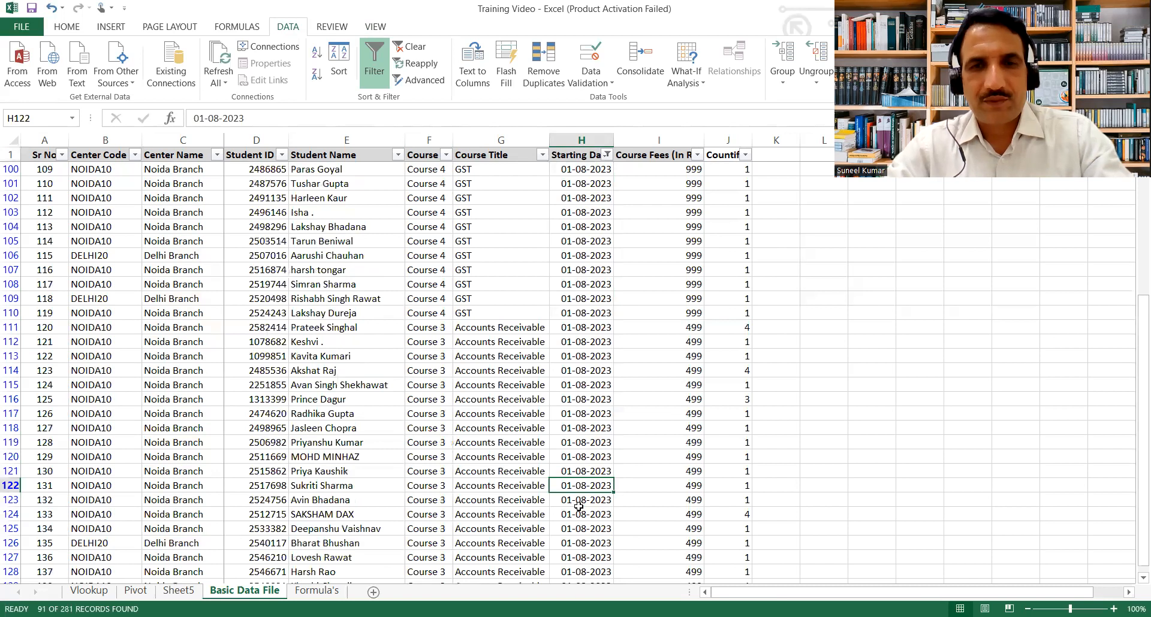
key(F2)
key(BackSpace)
text(2)
key(ctrl+Return)
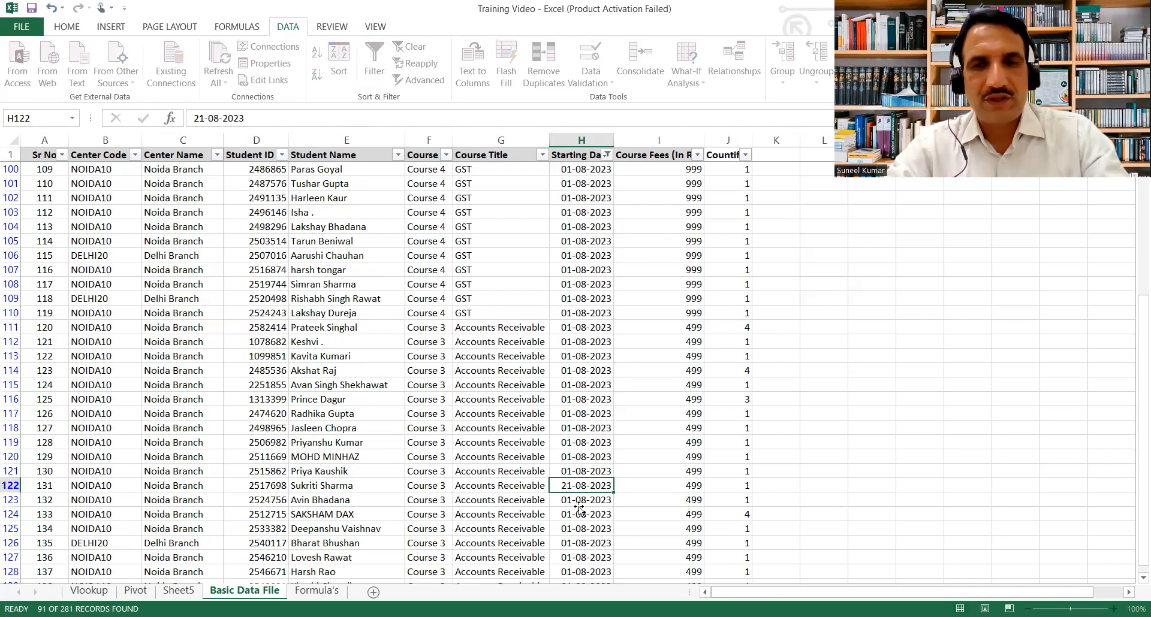
- Copy the 21-08-2023 date from H122 into the remaining August rows below it and return to the first August record
key(ctrl+c)
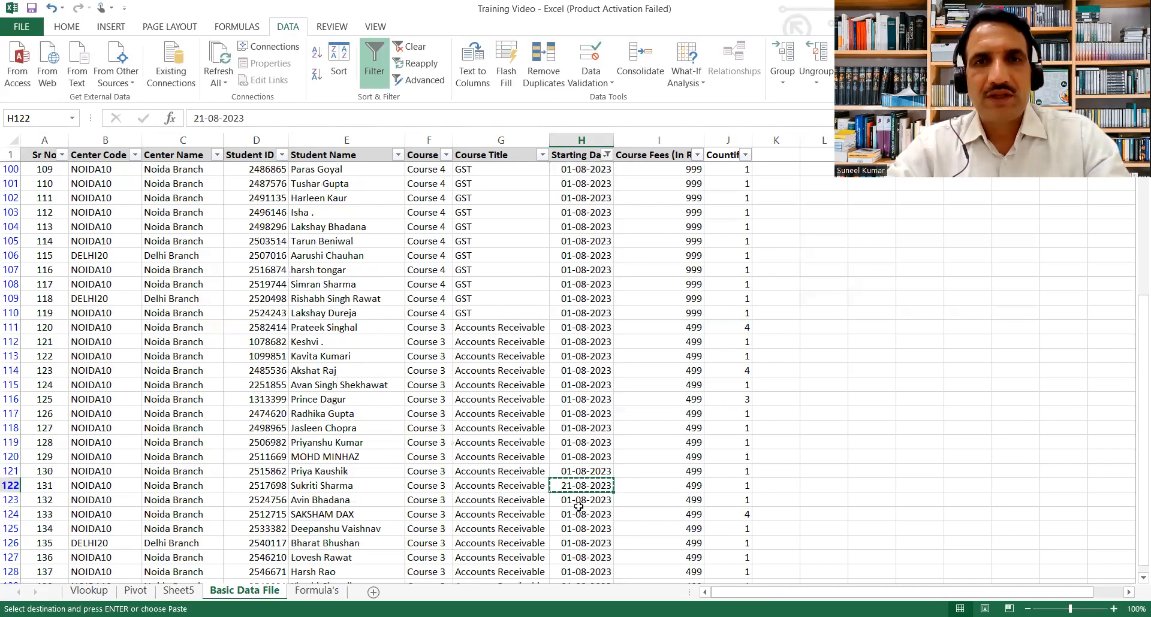
key(Down)
key(ctrl+shift+Down)
key(Return)
key(Up)
key(Up)
key(ctrl+Up)
key(Down)
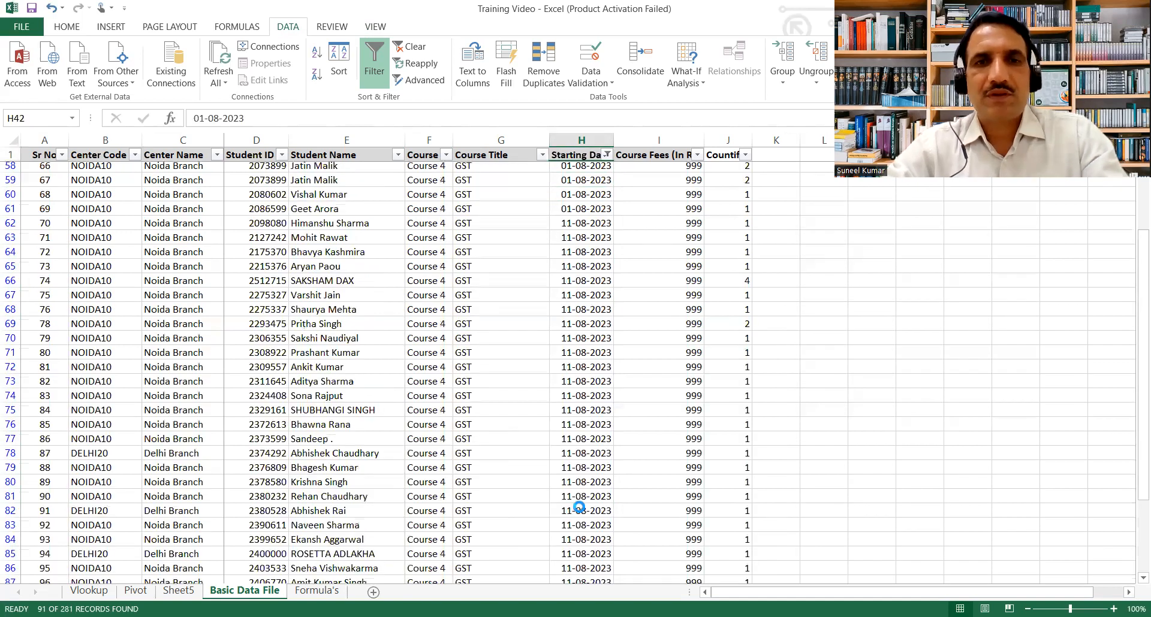
- Change the Starting Date filter on the source data so only the September records are listed
key(ctrl+Up)
key(alt+Down)
click(466, 336)
key(Return)
- Change the Starting Date in cell H184 to 11-09-2023
key(Down)
key(Down)
key(Down)
key(Down)
key(Down)
key(Down)
key(Down)
key(Down)
key(Down)
key(Down)
key(Down)
key(Down)
key(Down)
key(Down)
key(Down)
key(Down)
key(Down)
key(Down)
key(Down)
key(Down)
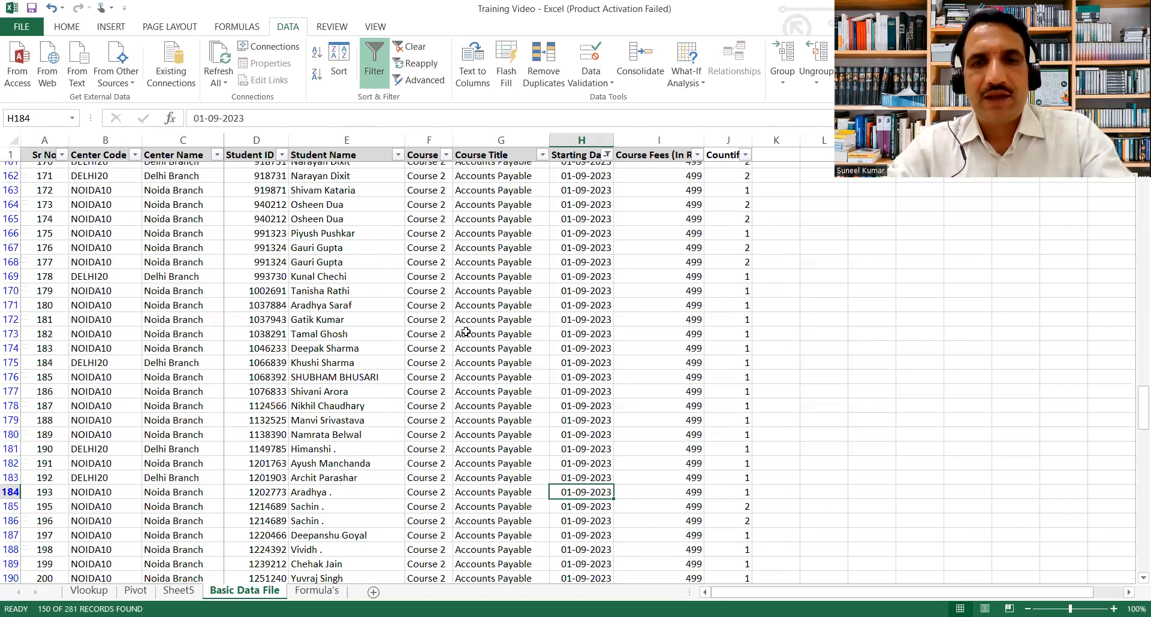
key(F2)
text(1)
key(Delete)
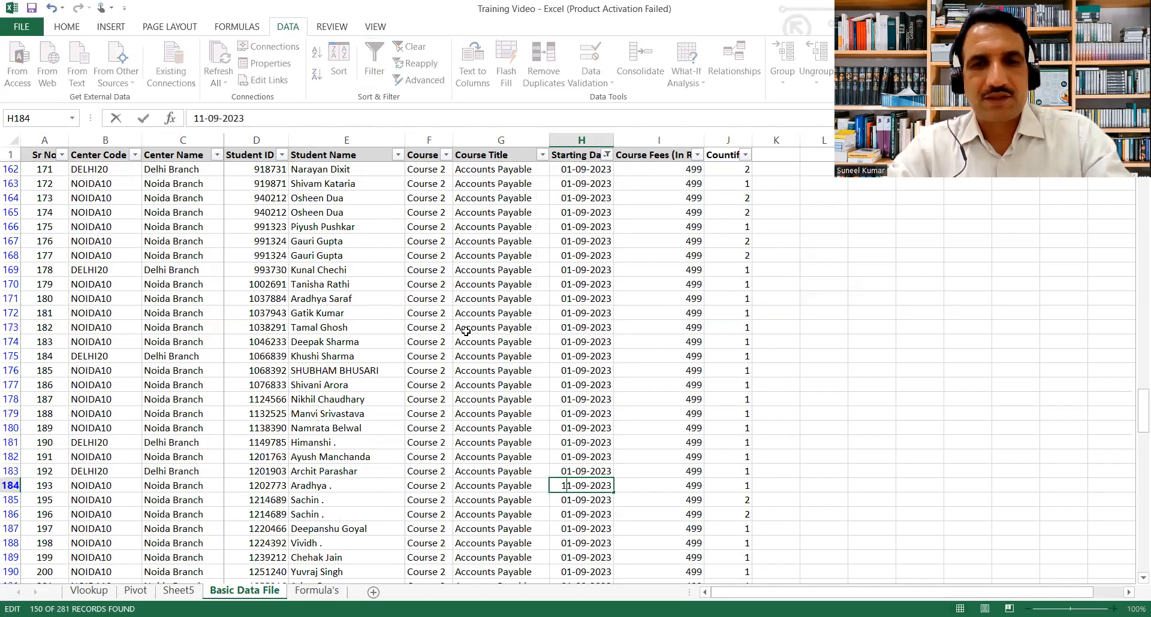
key(Return)
- Copy the 11-09-2023 date from H184 into the screenful of September rows below it and return to the column header
key(Up)
key(ctrl+c)
key(shift+Page_Down)
key(ctrl+v)
key(Escape)
key(ctrl+Up)
scroll(466, 331, up, 18)
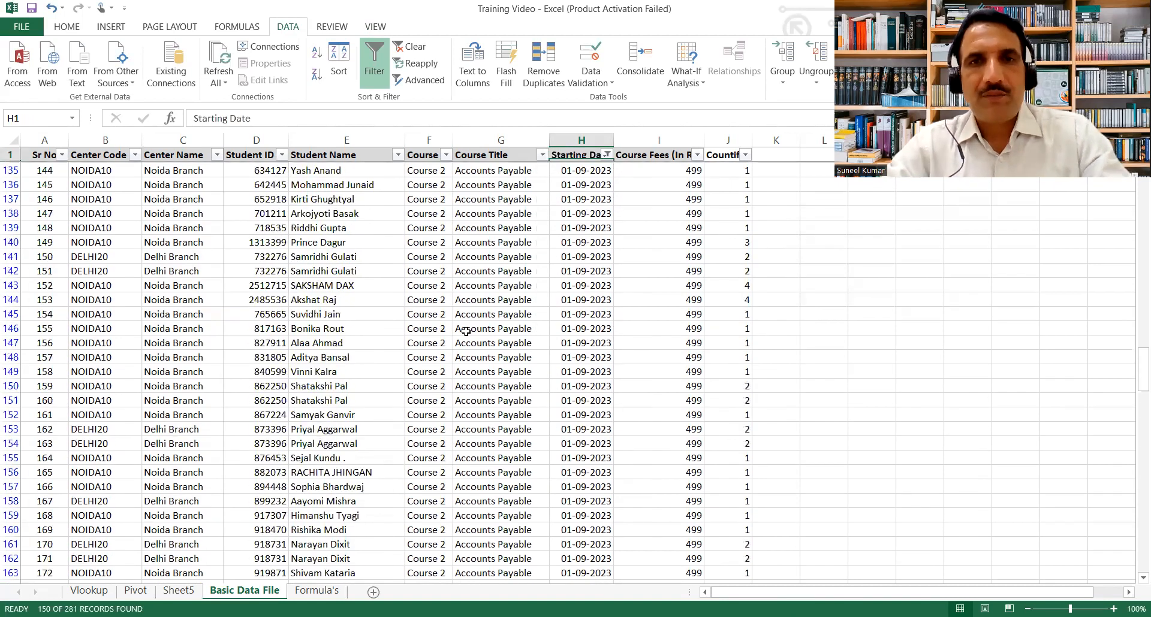
- Remove the filter from the source data and refresh the PivotTable on Sheet5
key(ctrl+shift+l)
scroll(462, 329, up, 7)
key(ctrl+Page_Up)
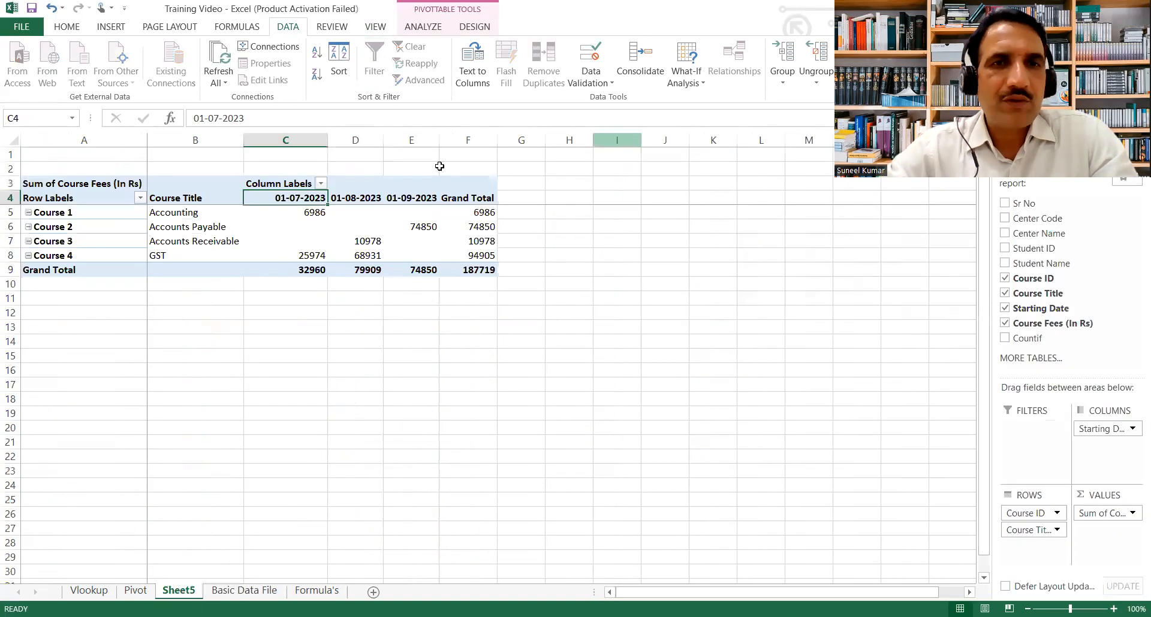
right_click(285, 193)
click(336, 243)
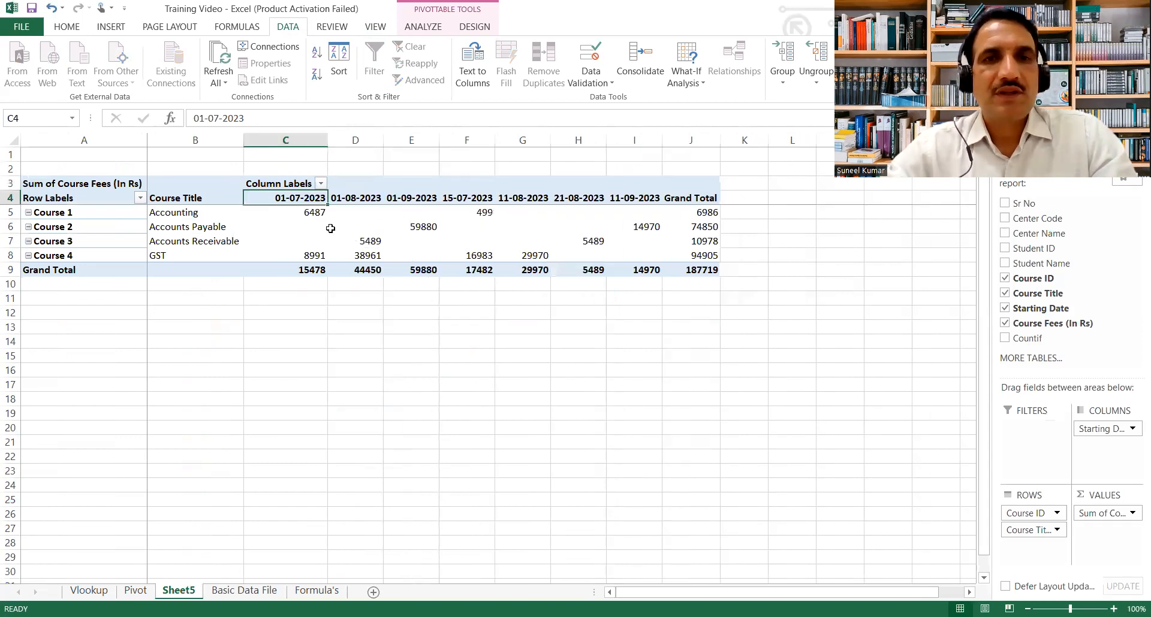
- Examine the starting date column headings across the refreshed PivotTable
key(Right)
key(Right)
key(Right)
key(Right)
key(Right)
key(Right)
key(Right)
key(Left)
key(Left)
key(Left)
key(Left)
key(Left)
key(Left)
key(Left)
key(Left)
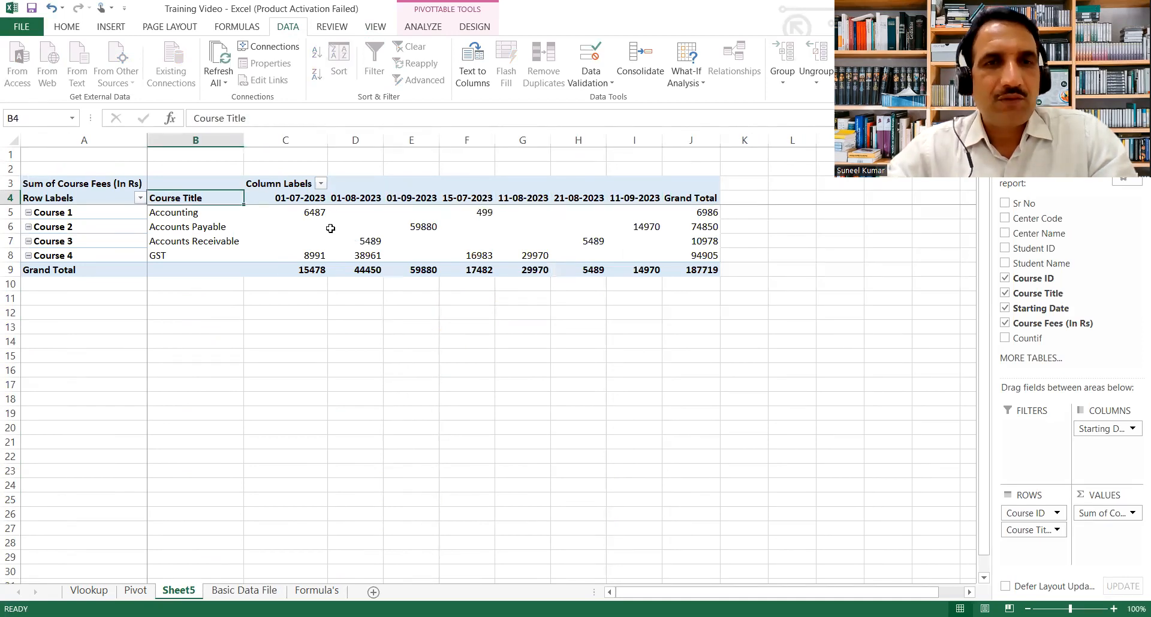
- Delete the Sheet5 worksheet that holds the old PivotTable
right_click(178, 593)
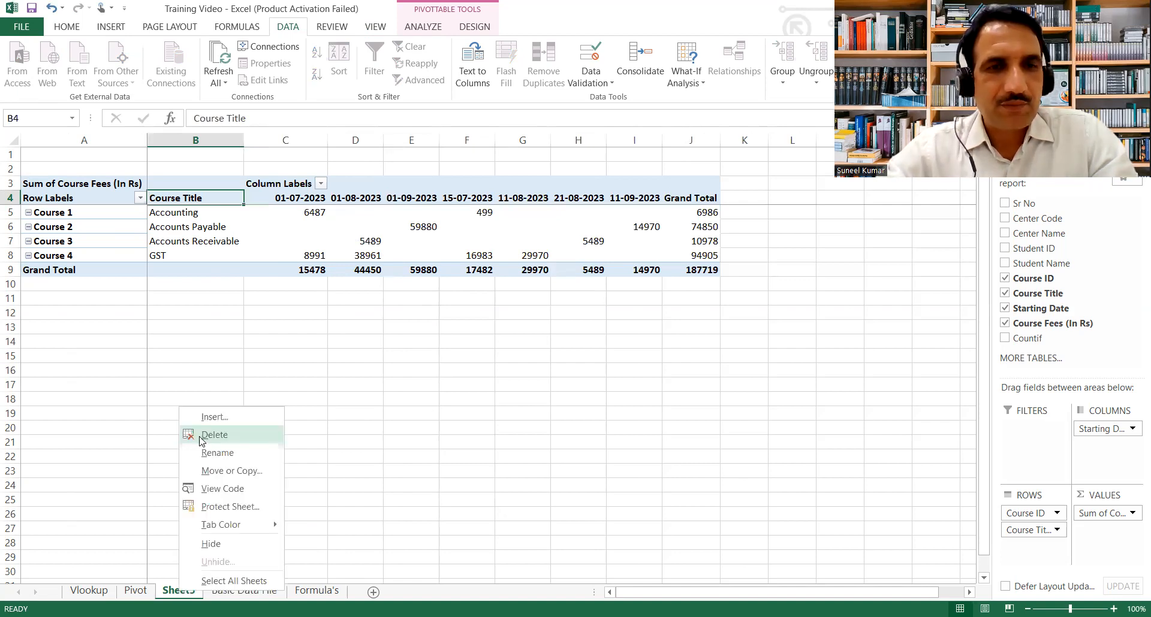
click(214, 435)
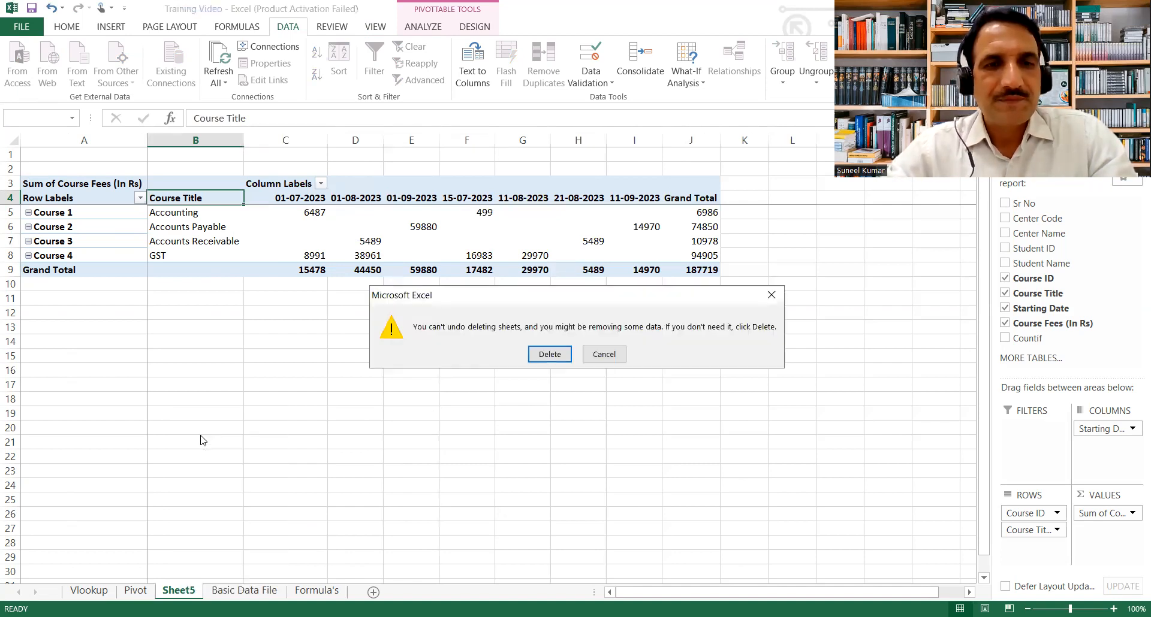
key(Return)
- Create a PivotTable on a new worksheet from the Basic Data File range A1:J282
key(ctrl+Left)
key(ctrl+shift+Right)
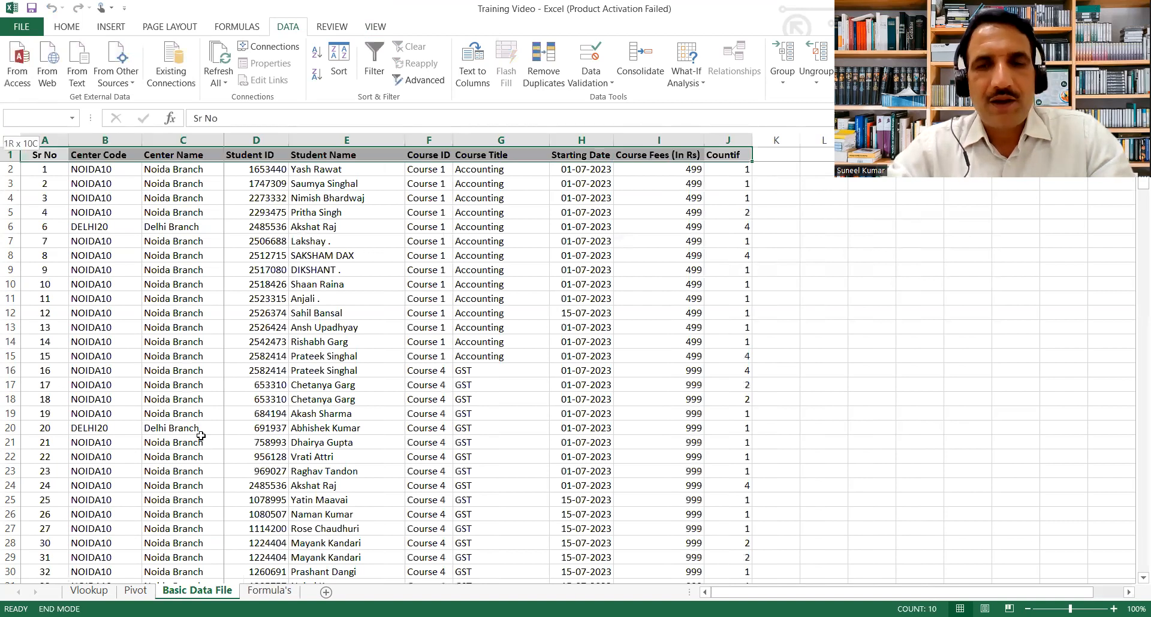
key(ctrl+shift+Down)
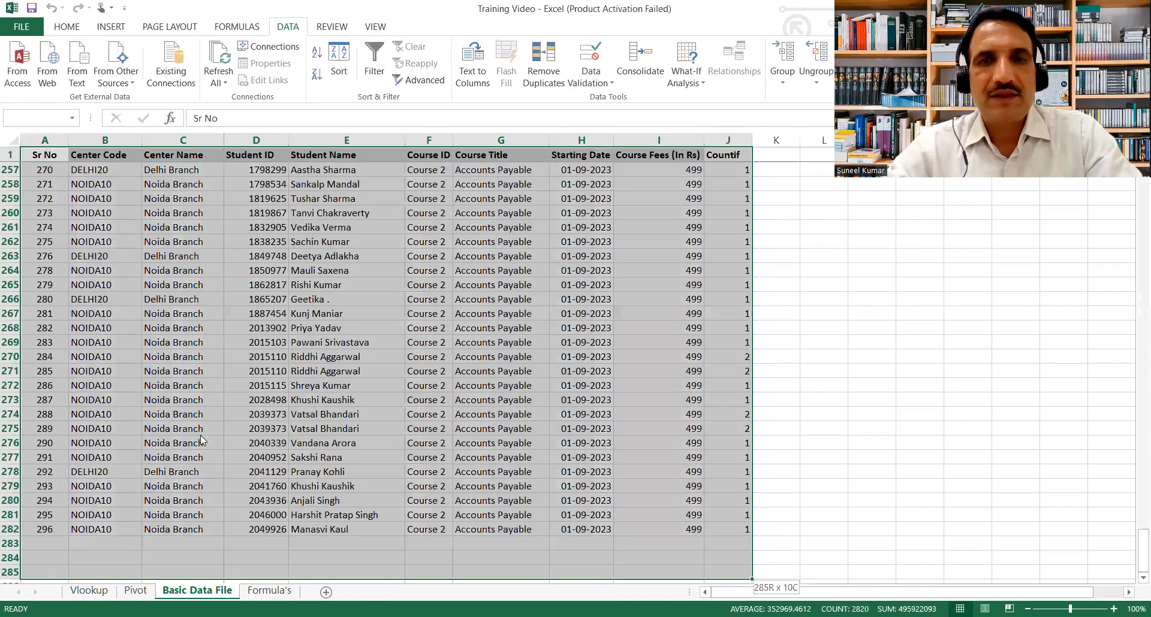
key(alt+d)
key(p)
key(Return)
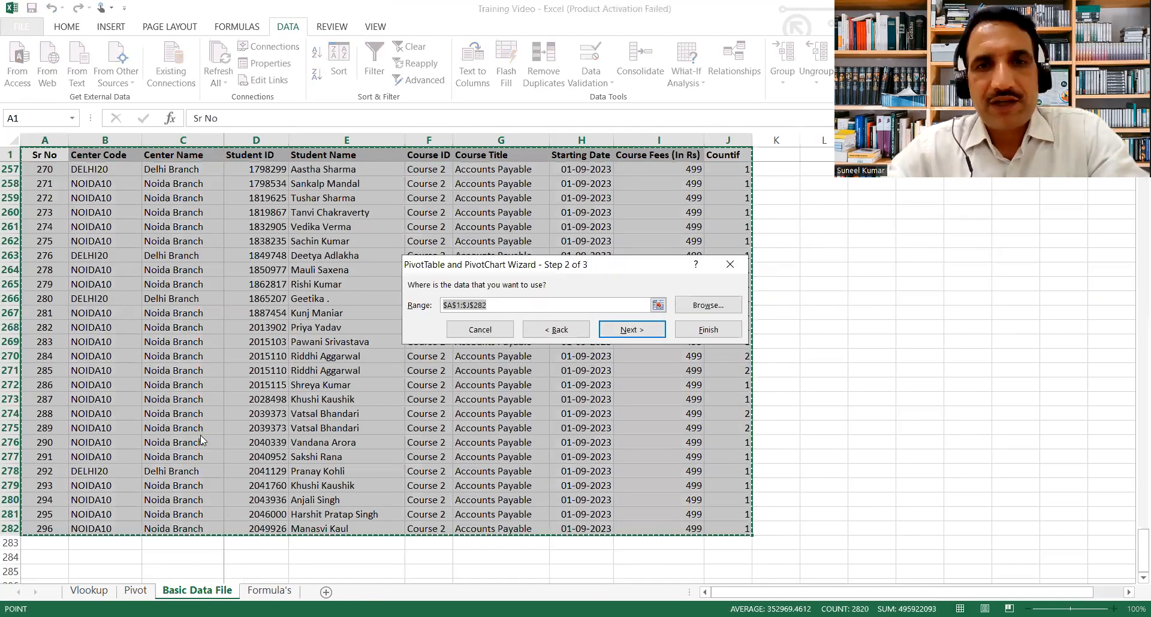
key(Return)
key(Return)
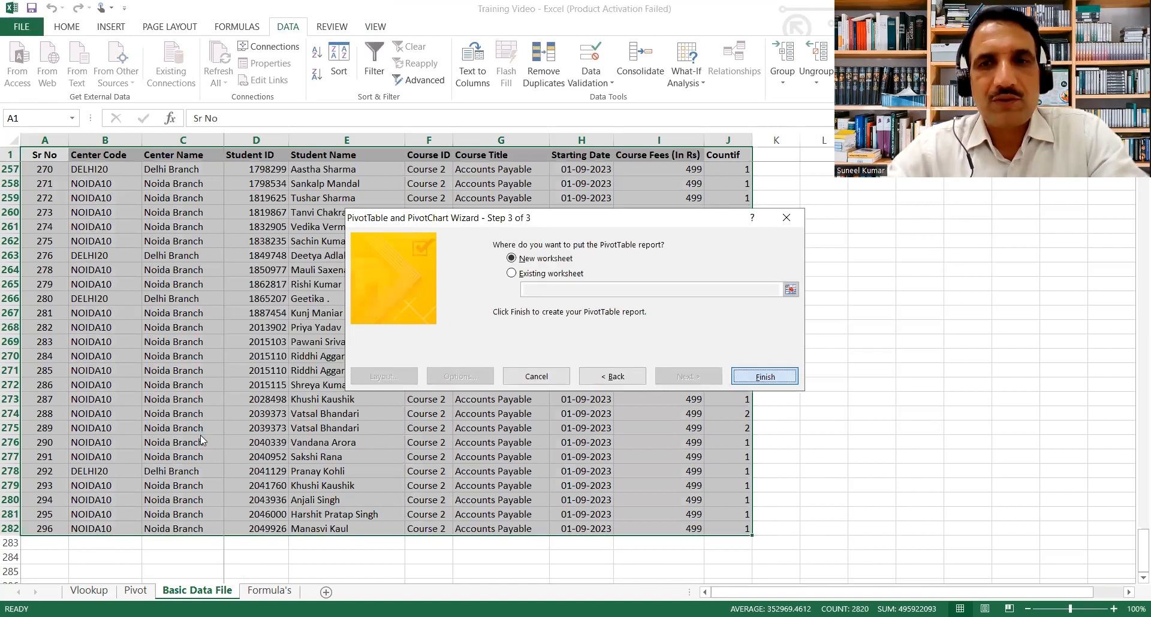
key(Return)
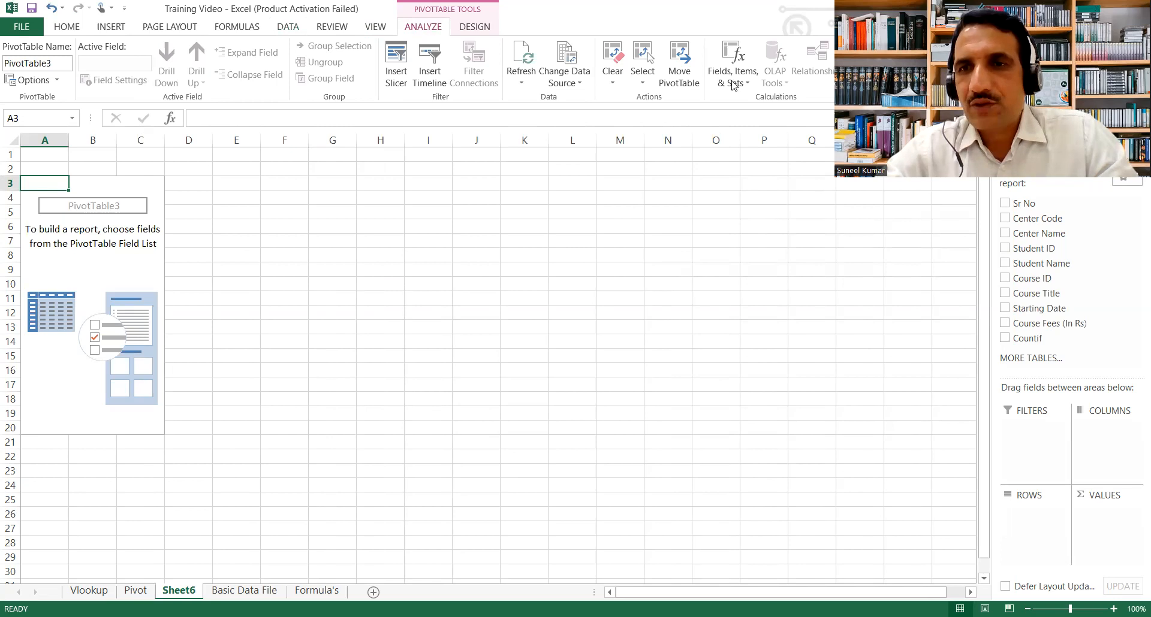
- Lay out the PivotTable with Course Title as rows, Starting Date as columns and the sum of Course Fees (In Rs) as values
drag(1006, 283, 1044, 536)
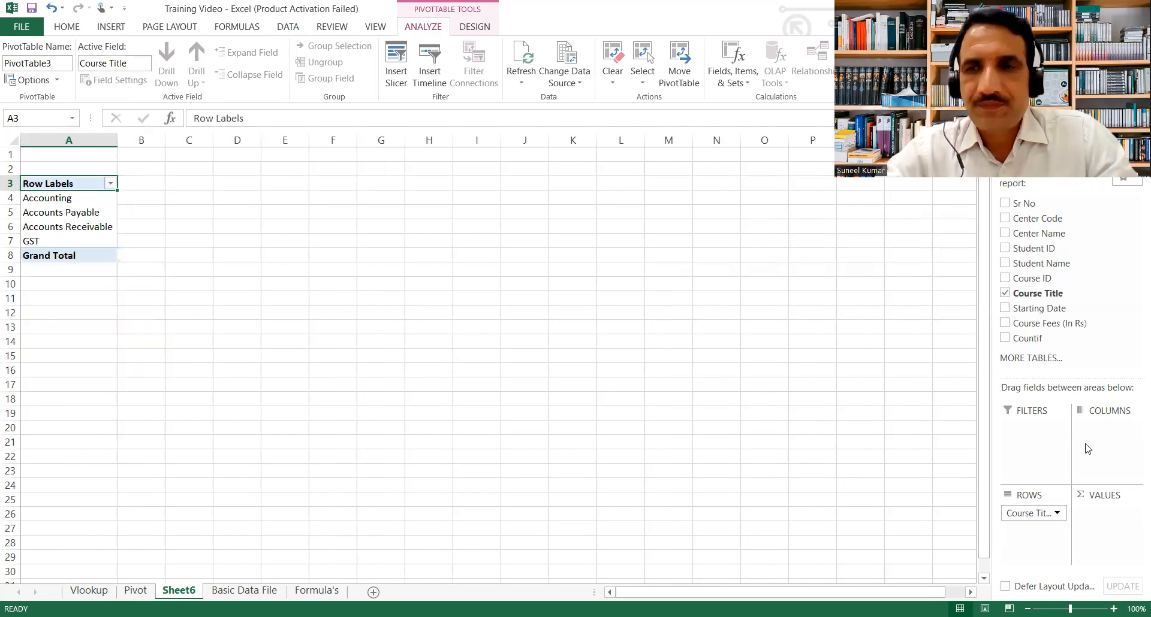
drag(1006, 309, 1106, 468)
drag(1007, 327, 1118, 543)
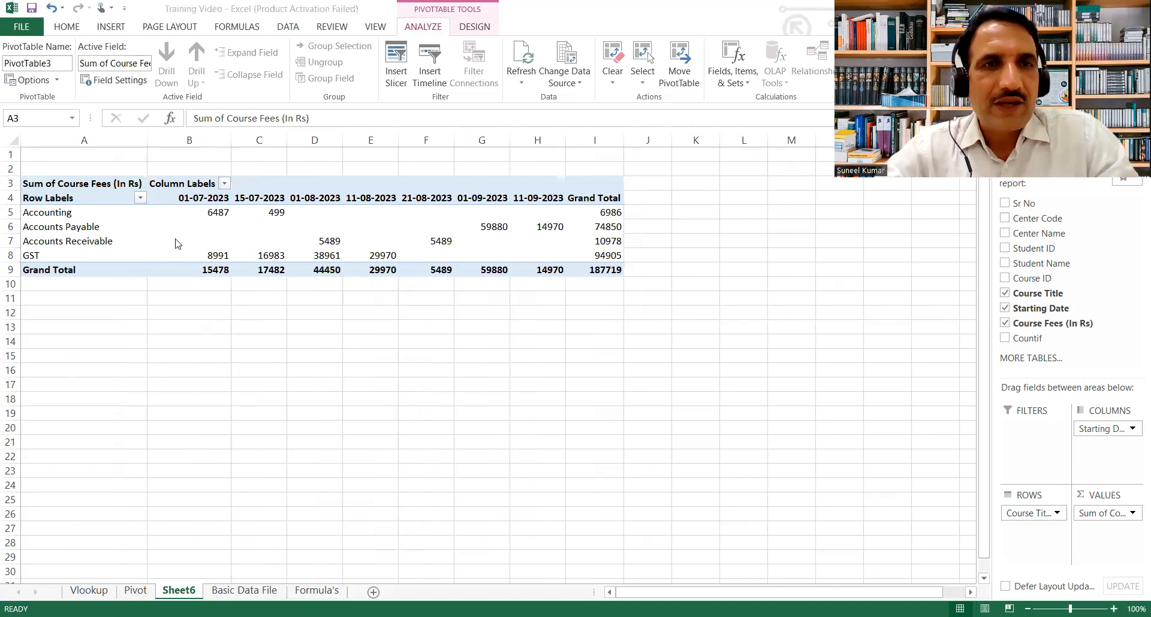
- Freeze the panes at B5 so the PivotTable headers and the Row Labels column stay fixed
click(170, 205)
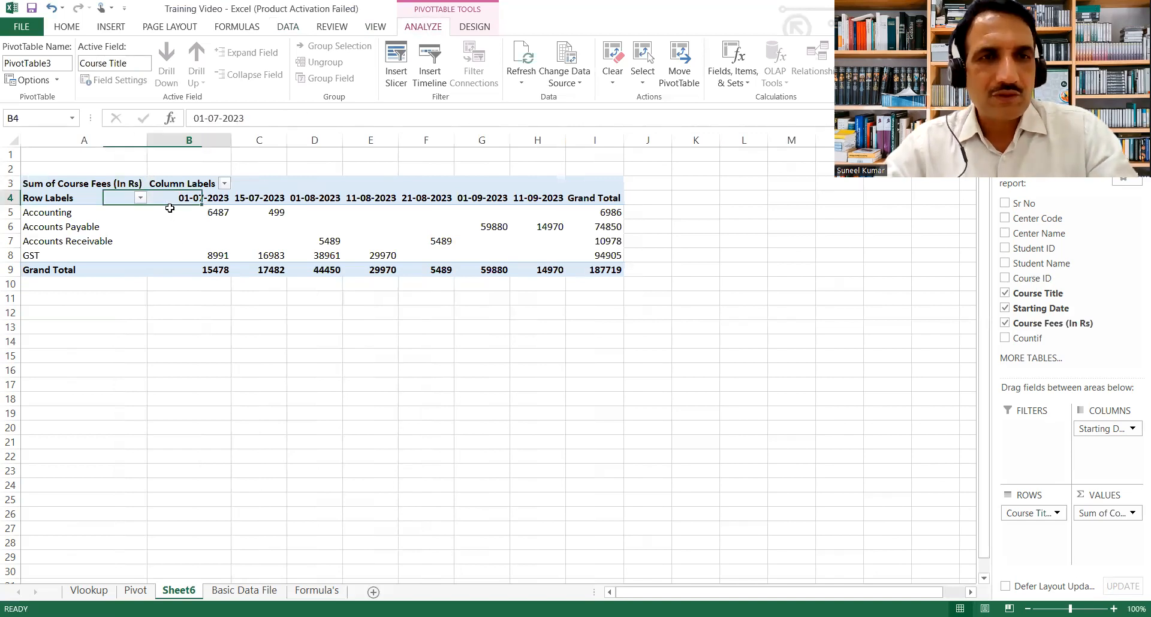
click(169, 208)
key(alt+w)
key(f)
key(f)
key(Up)
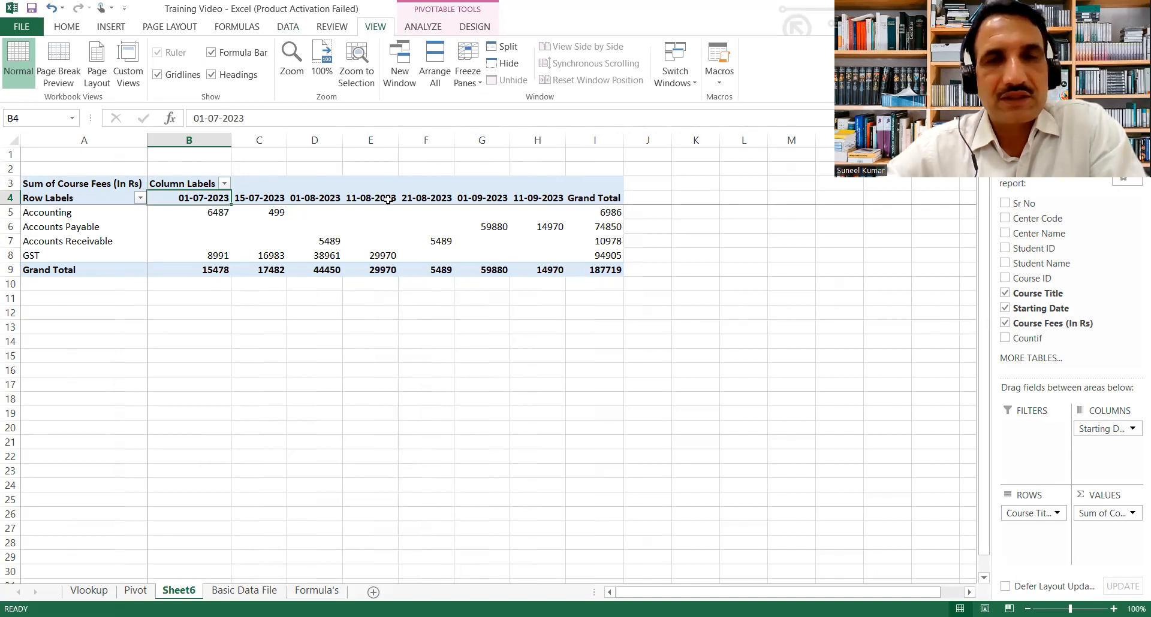
- Group the Starting Date columns of the PivotTable by months
right_click(201, 198)
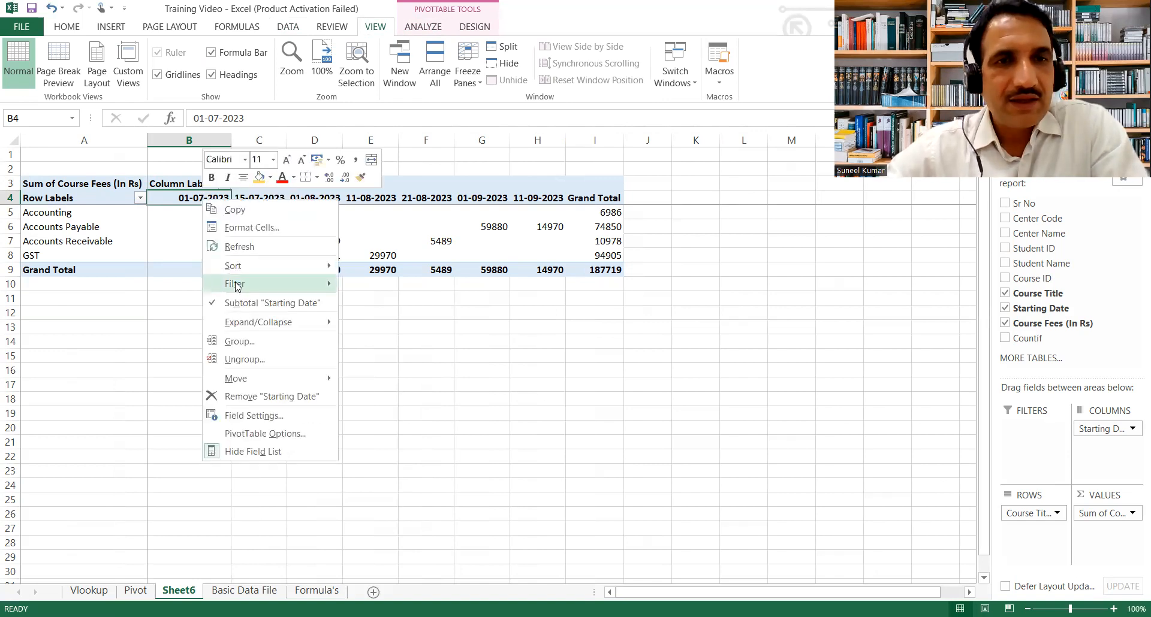
click(260, 347)
click(253, 439)
- Examine the month headings and first course row of the grouped PivotTable
key(Right)
key(Right)
key(Left)
key(Left)
key(Left)
key(Down)
key(Right)
key(Up)
- Format the PivotTable values in B5:E9 with the comma style and no decimal places
key(Down)
key(shift+Right)
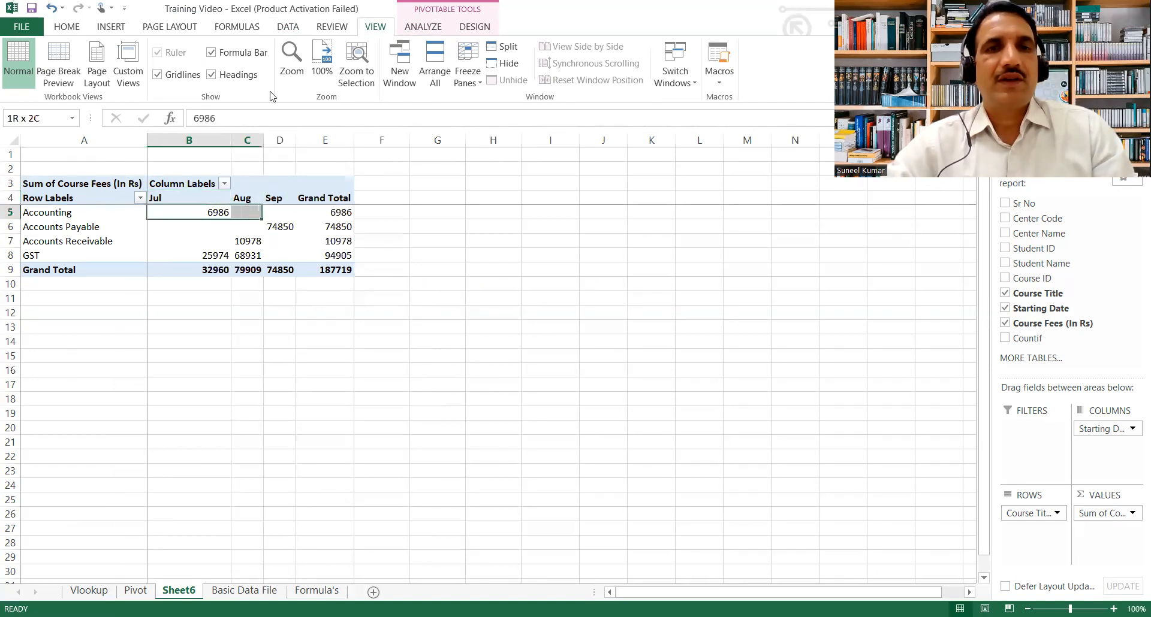
key(shift+Right)
key(shift+Down)
key(shift+Down)
key(shift+Down)
key(shift+Right)
key(shift+Down)
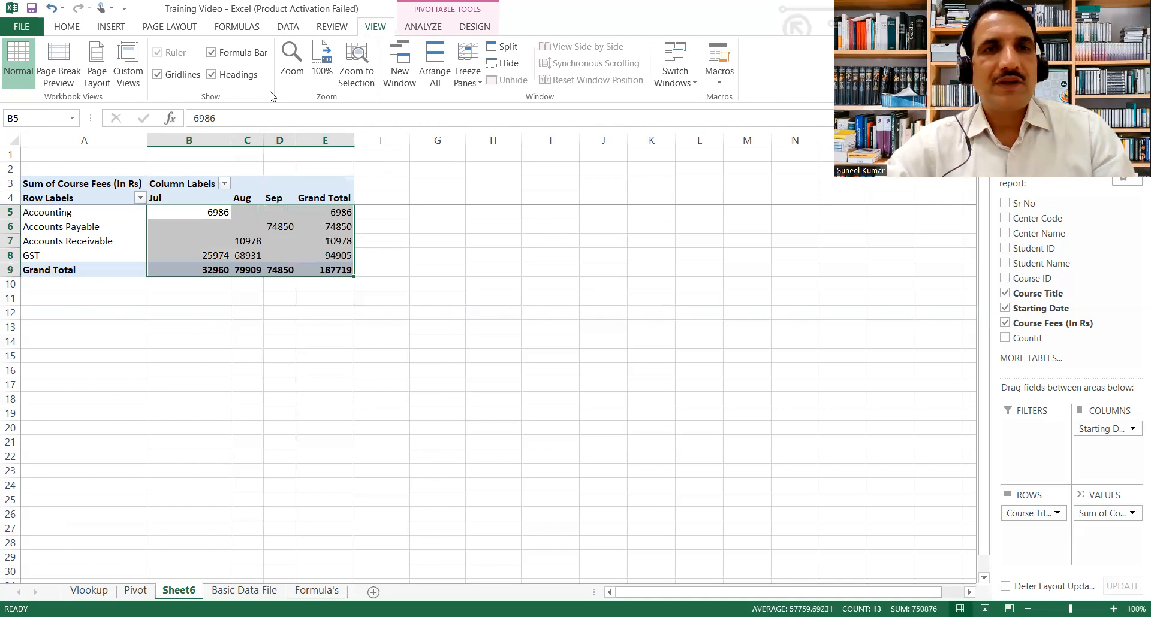
click(66, 27)
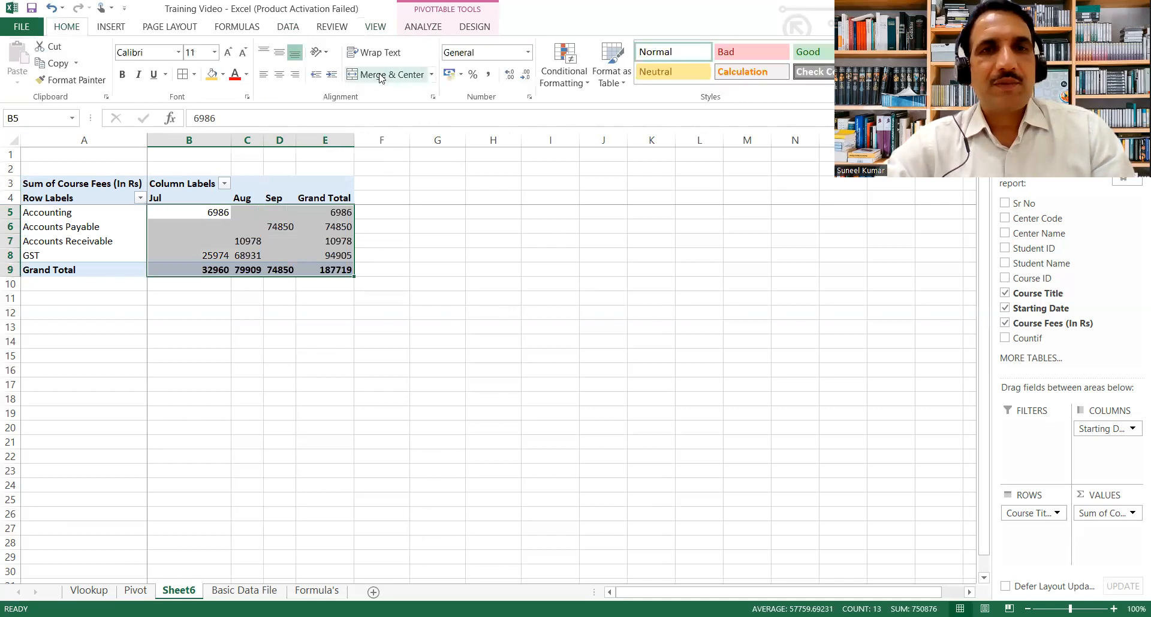
click(489, 76)
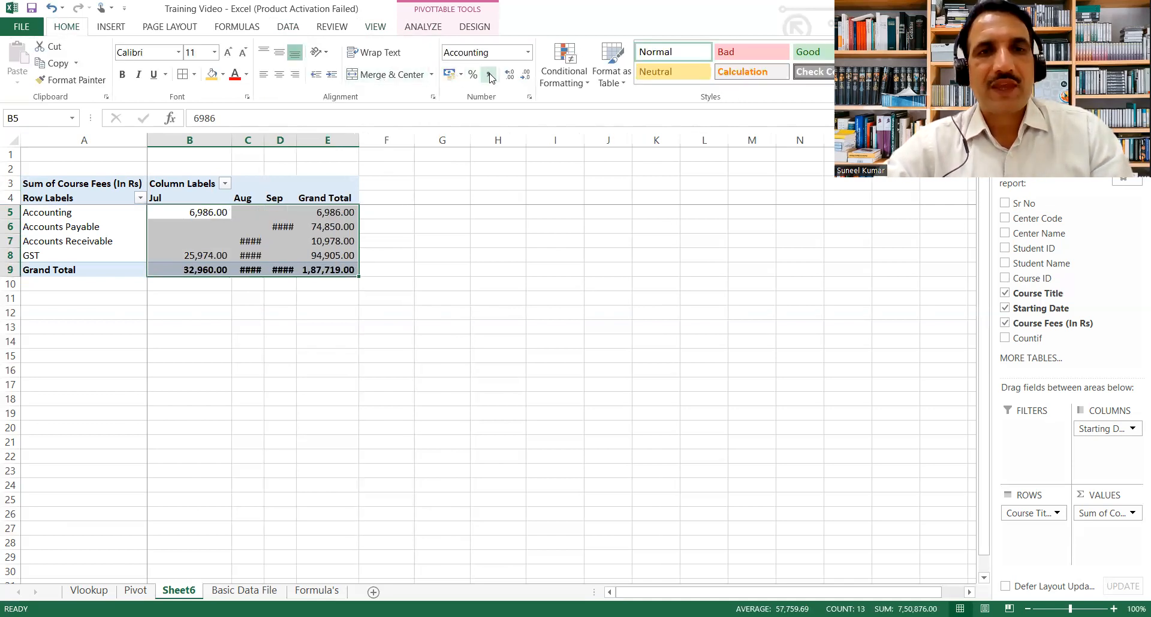
click(525, 75)
click(525, 75)
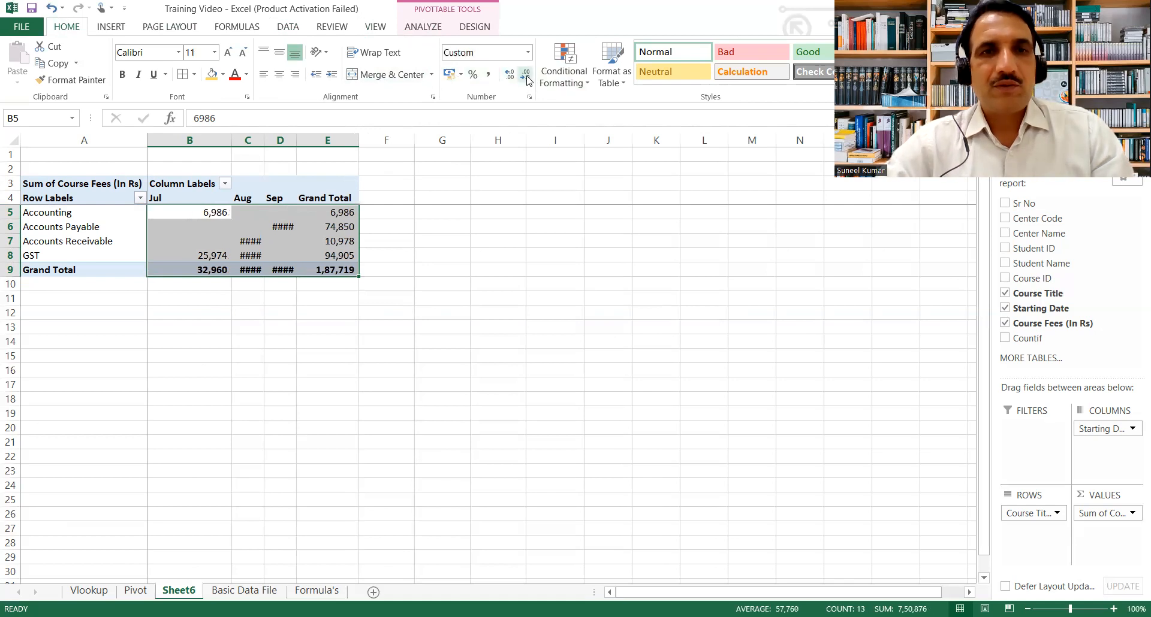
key(Down)
key(Down)
key(Down)
key(Down)
key(Down)
key(Down)
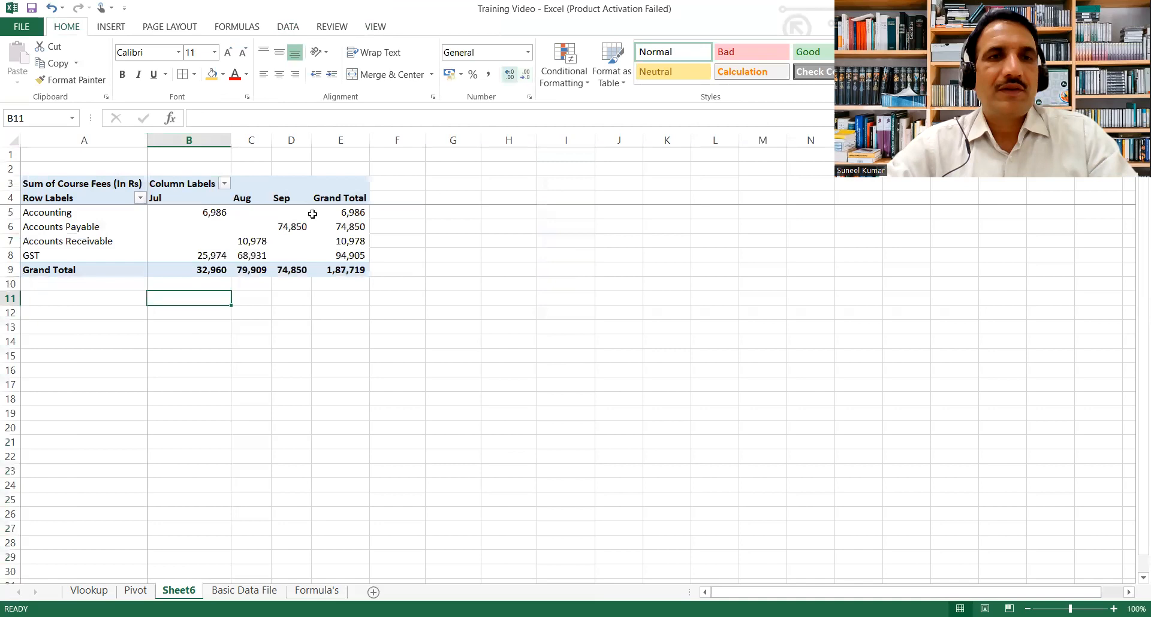
- Rename the Sheet6 worksheet as Pivot with Grouping
double_click(178, 591)
text(Pivot w)
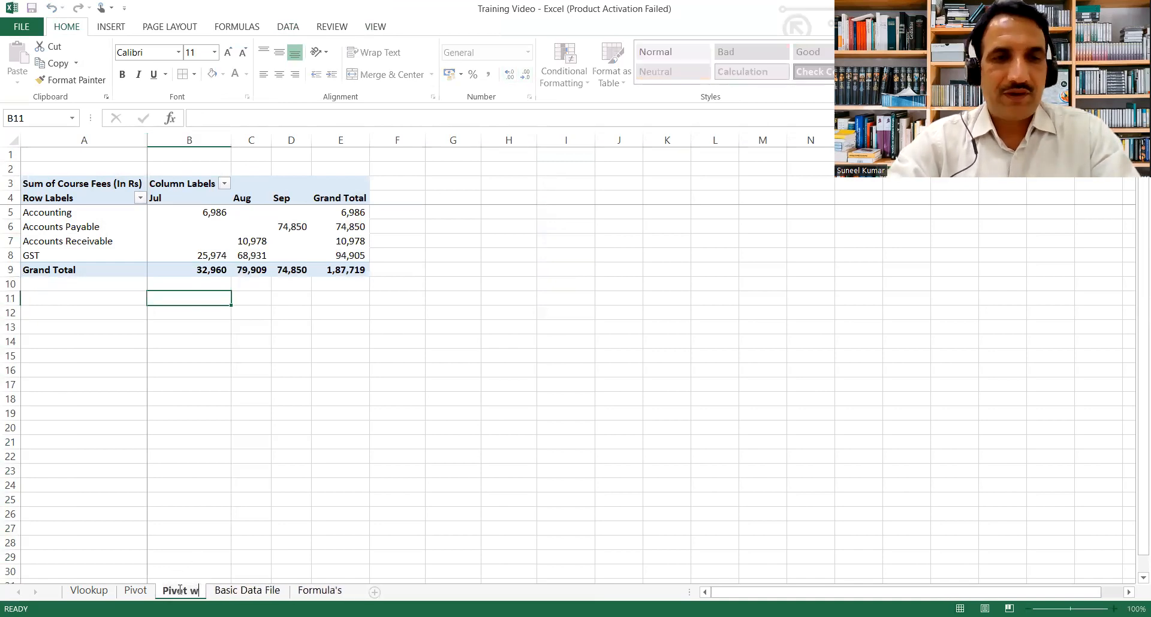
text(ith Grouping)
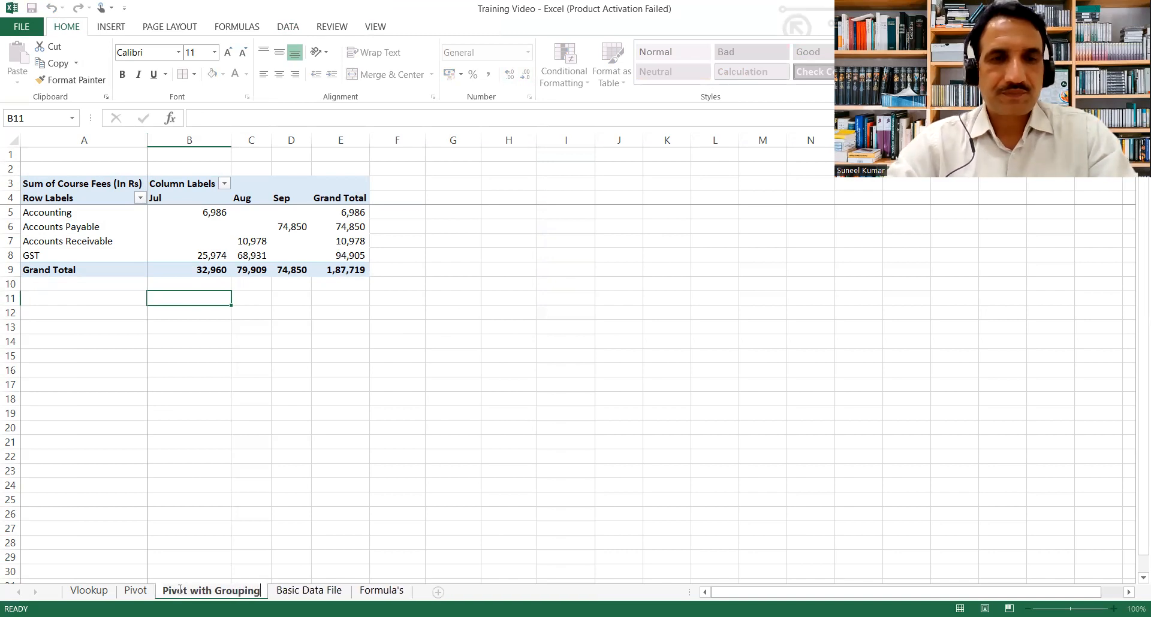
key(Return)
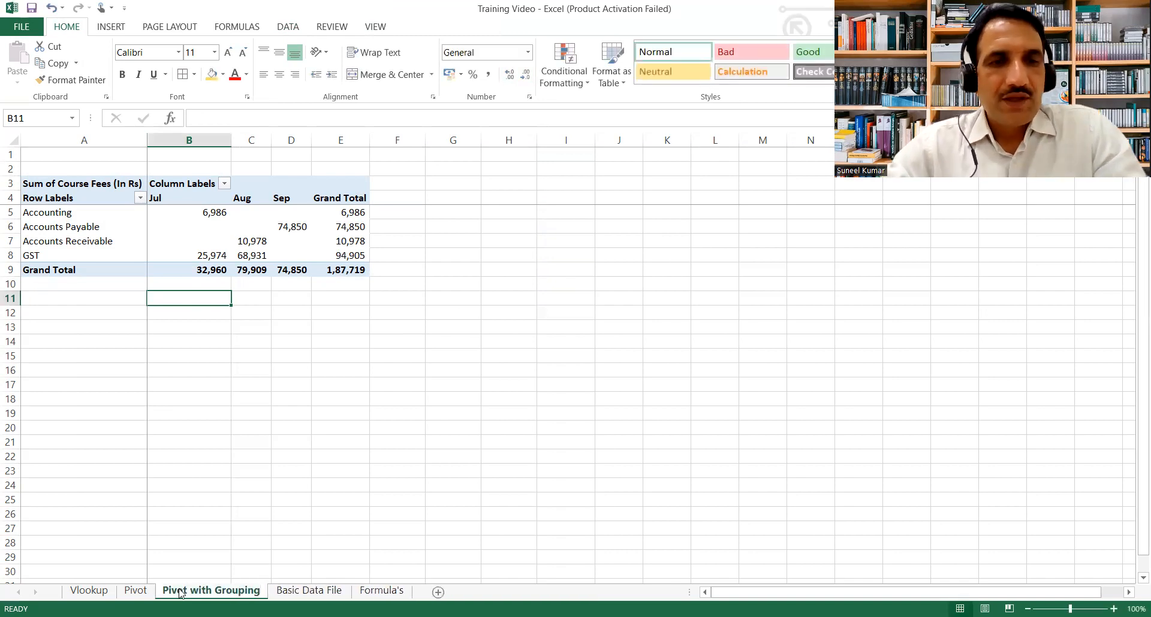
- Go to the Formula's sheet and review the purposes listed for Vlookup and Pivot
key(ctrl+Page_Down)
key(ctrl+Page_Down)
key(Up)
key(Up)
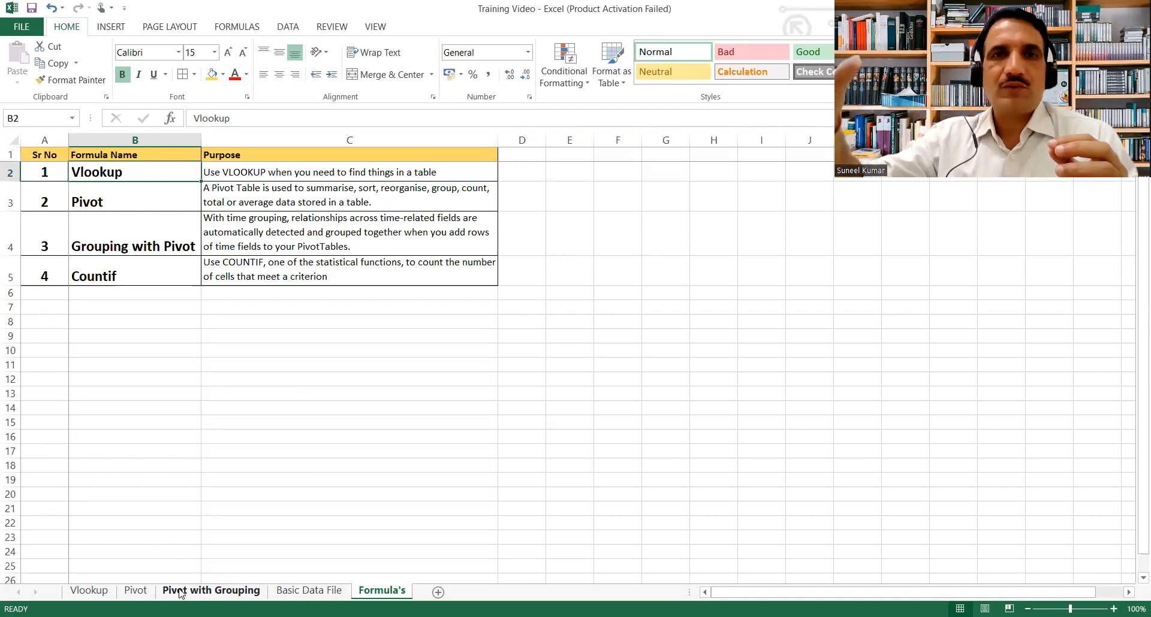
key(Down)
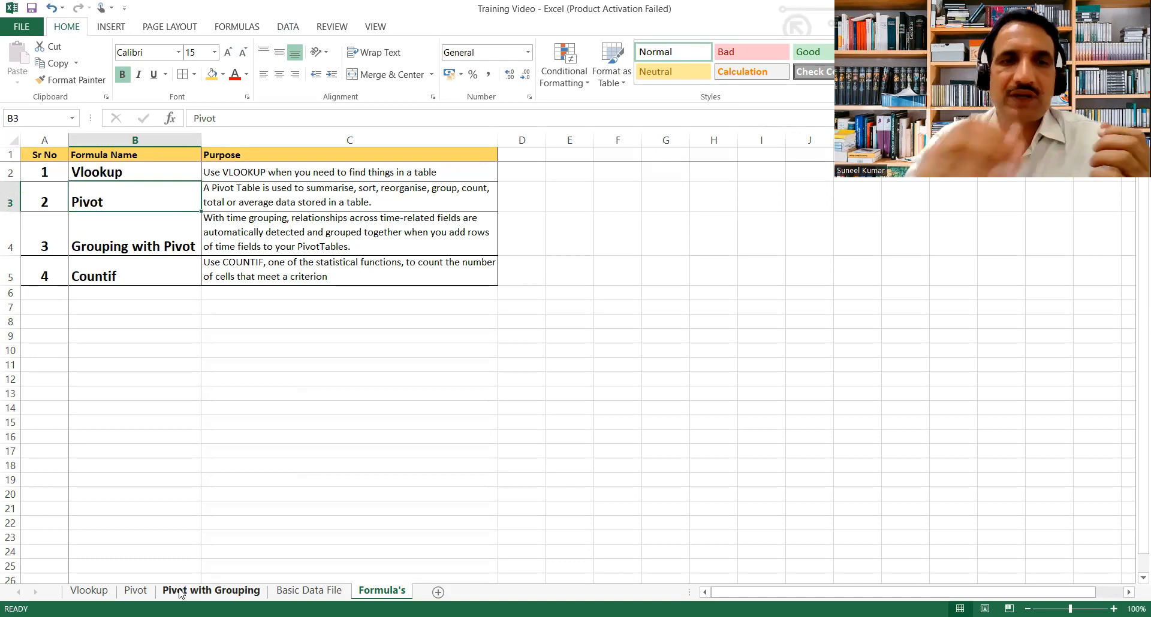
- Review the Pivot, Basic Data File and Pivot with Grouping sheets and return to the Formula's sheet
click(136, 591)
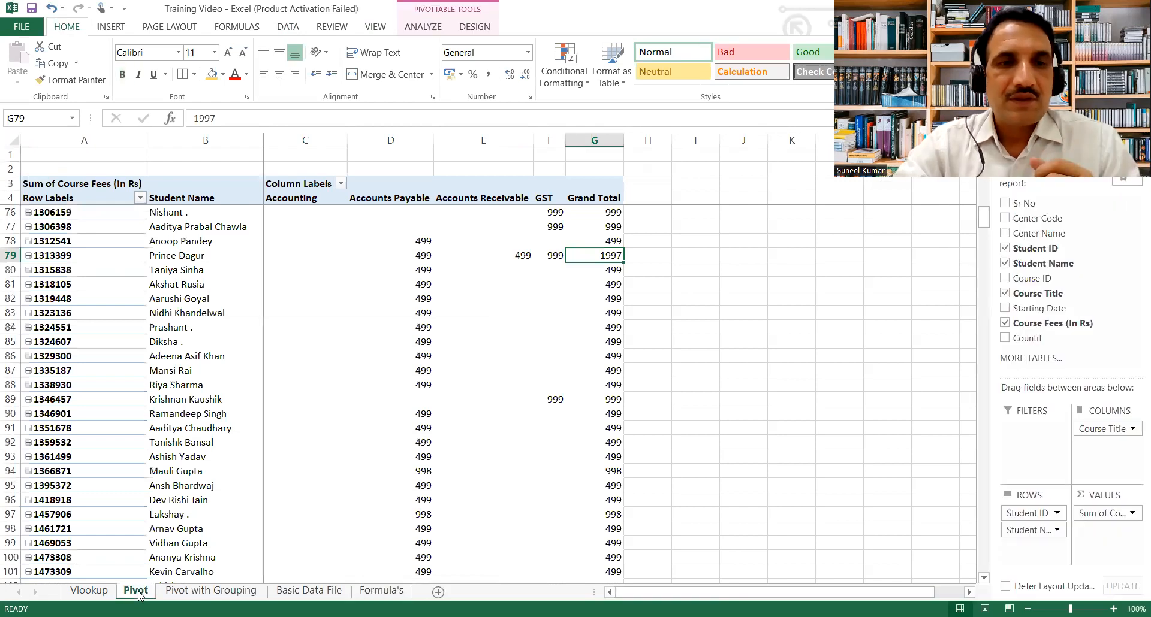
key(ctrl+Page_Down)
key(ctrl+Page_Down)
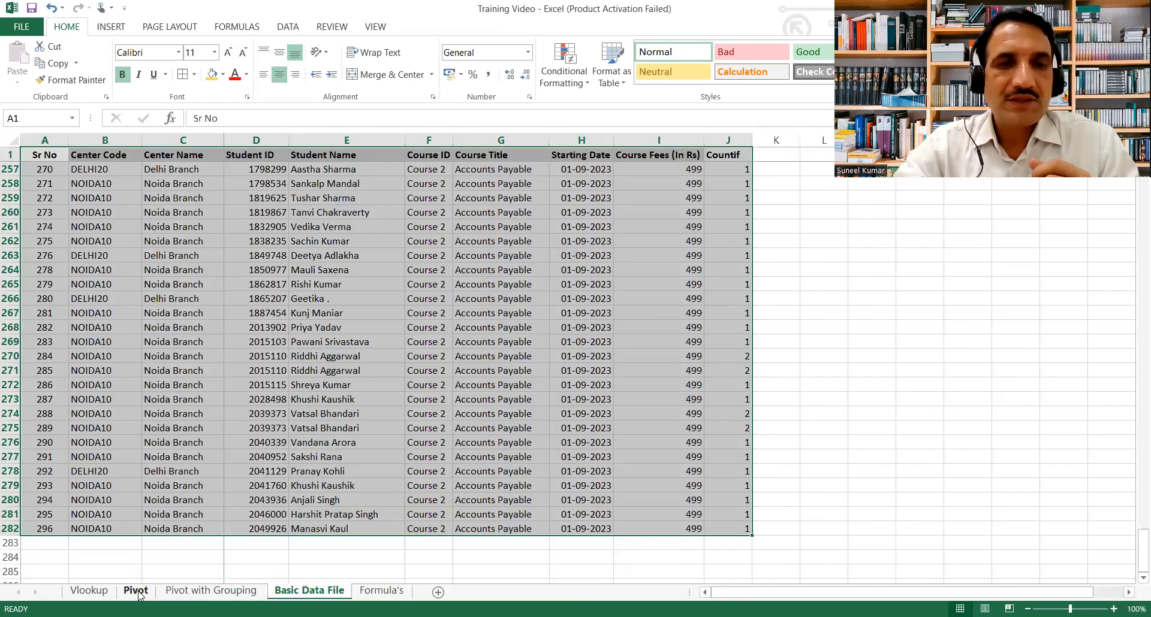
key(ctrl+Page_Down)
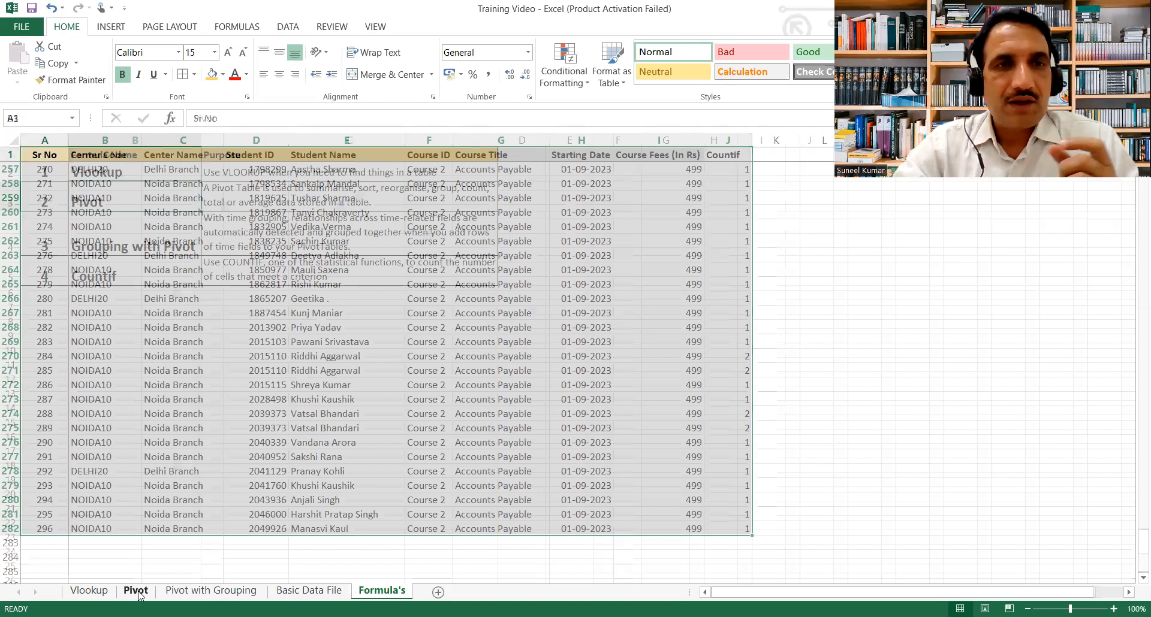
key(Up)
key(ctrl+Page_Up)
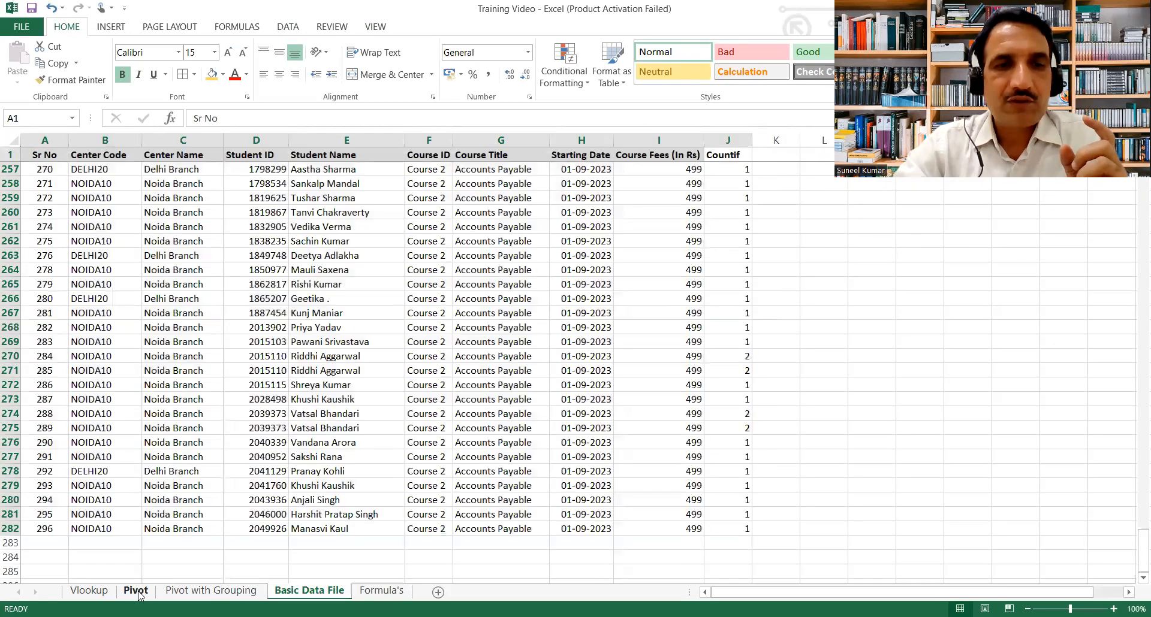
key(ctrl+Page_Up)
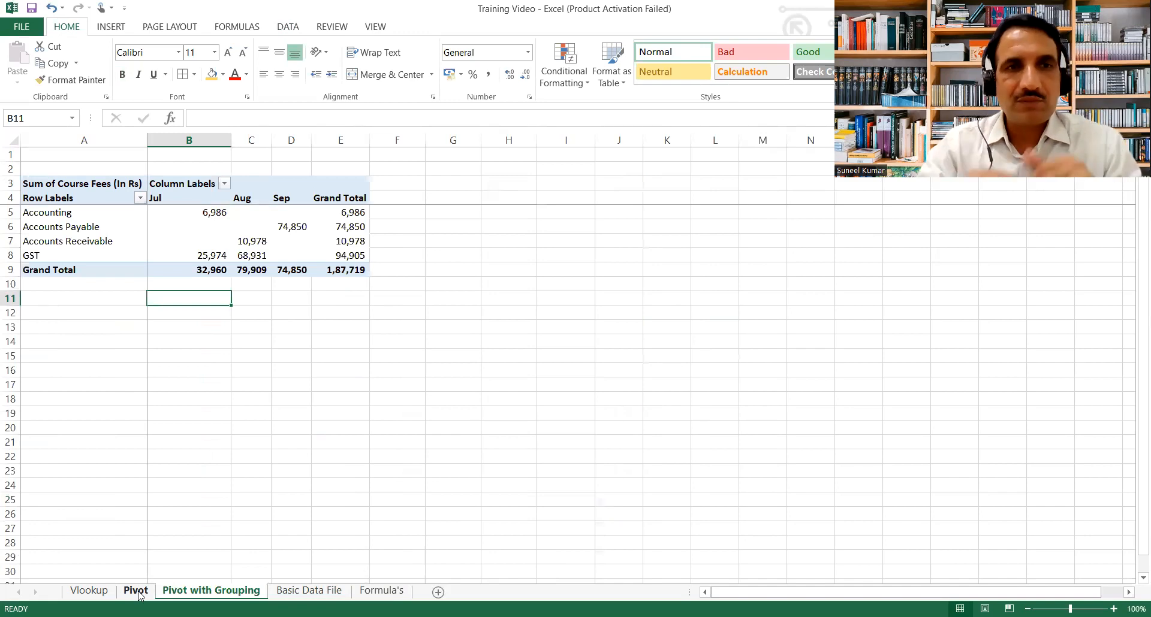
key(ctrl+Page_Down)
key(ctrl+Page_Down)
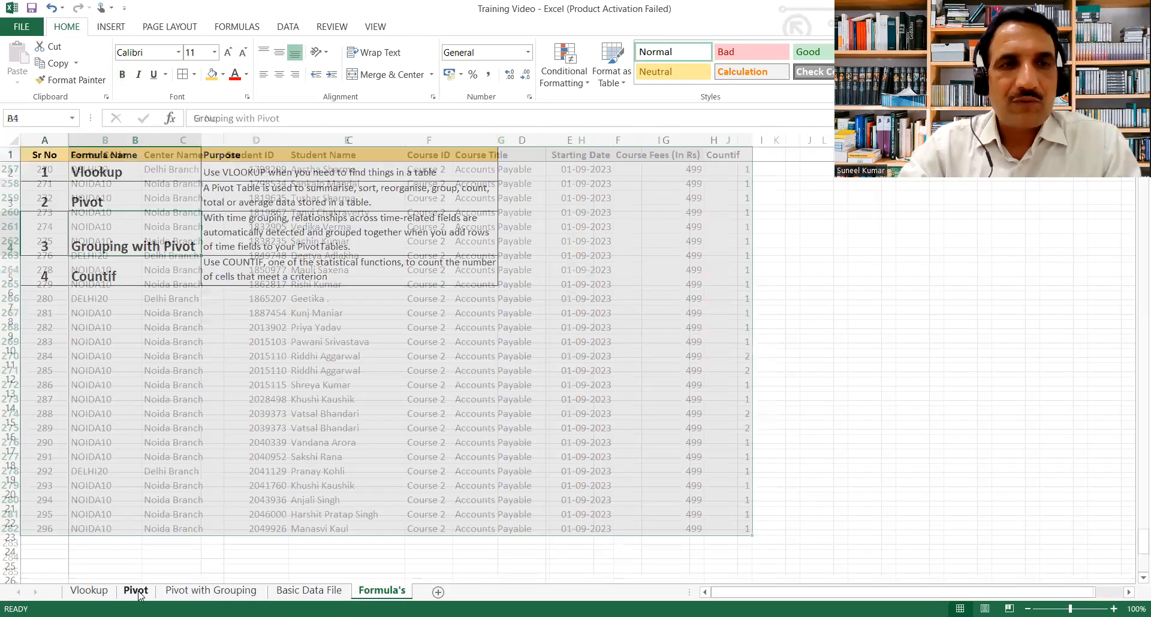
- Look over the Pivot with Grouping and Basic Data File sheets and return to the Formula's sheet
key(ctrl+Page_Up)
key(ctrl+Page_Up)
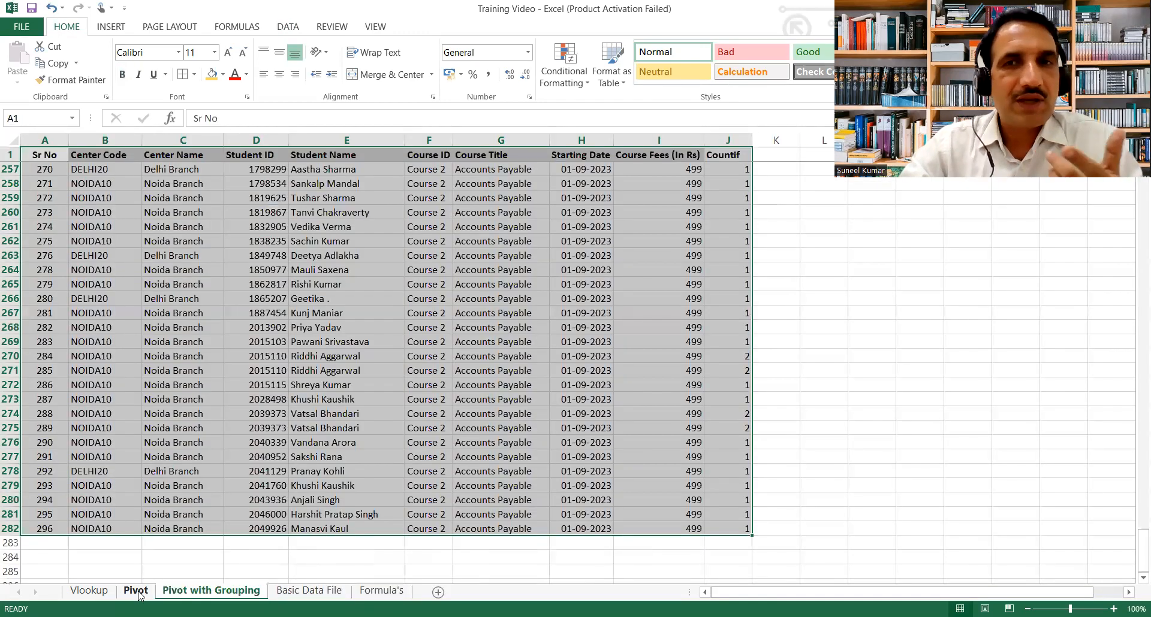
key(ctrl+Page_Down)
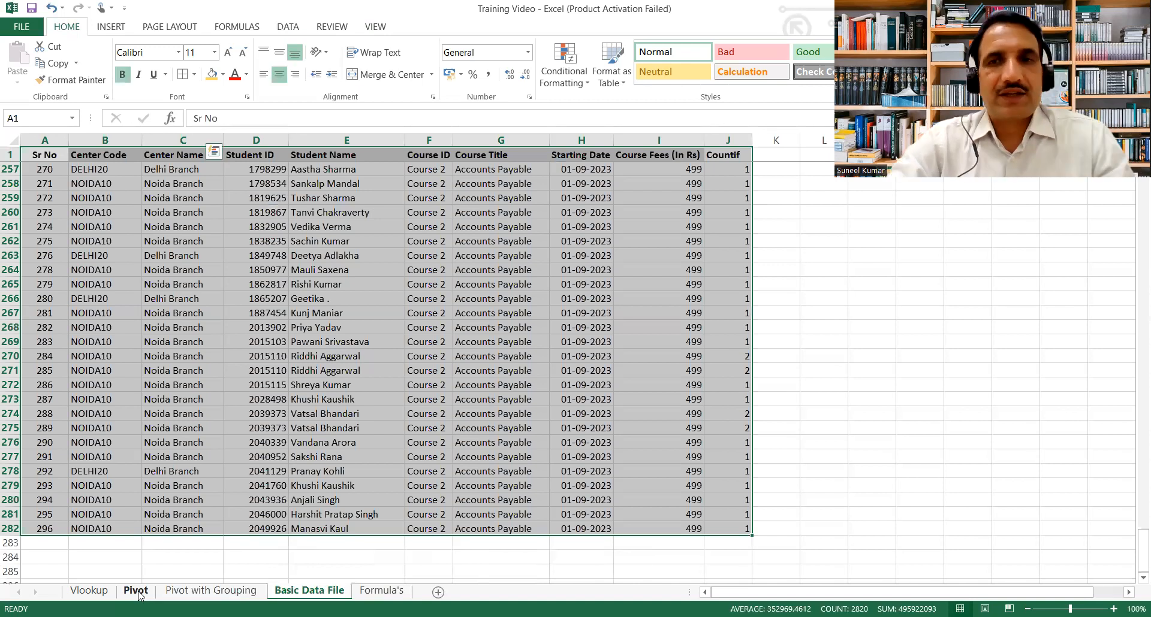
key(ctrl+Page_Down)
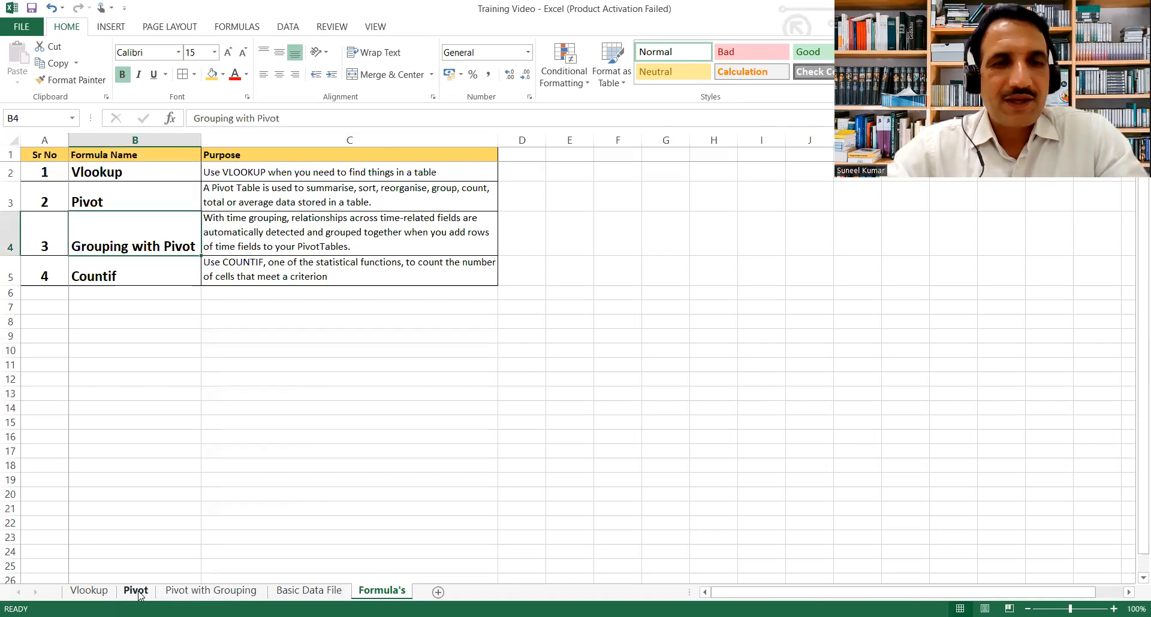
- Review the worksheets from Basic Data File back to Vlookup, and finish on the Basic Data File sheet
key(ctrl+Page_Up)
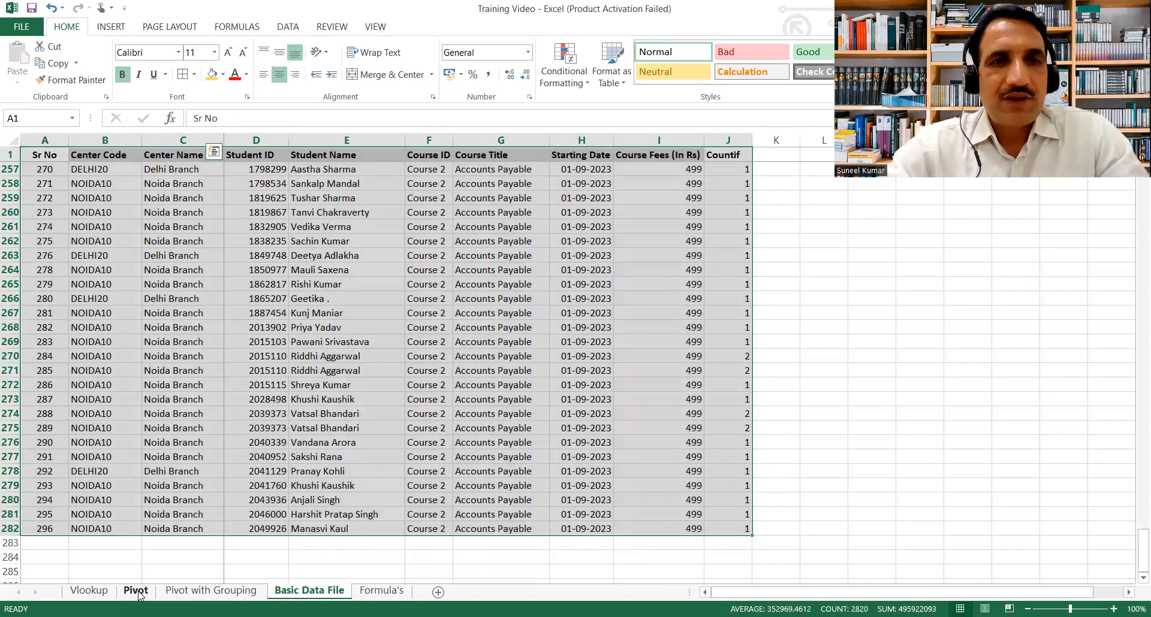
key(ctrl+Page_Up)
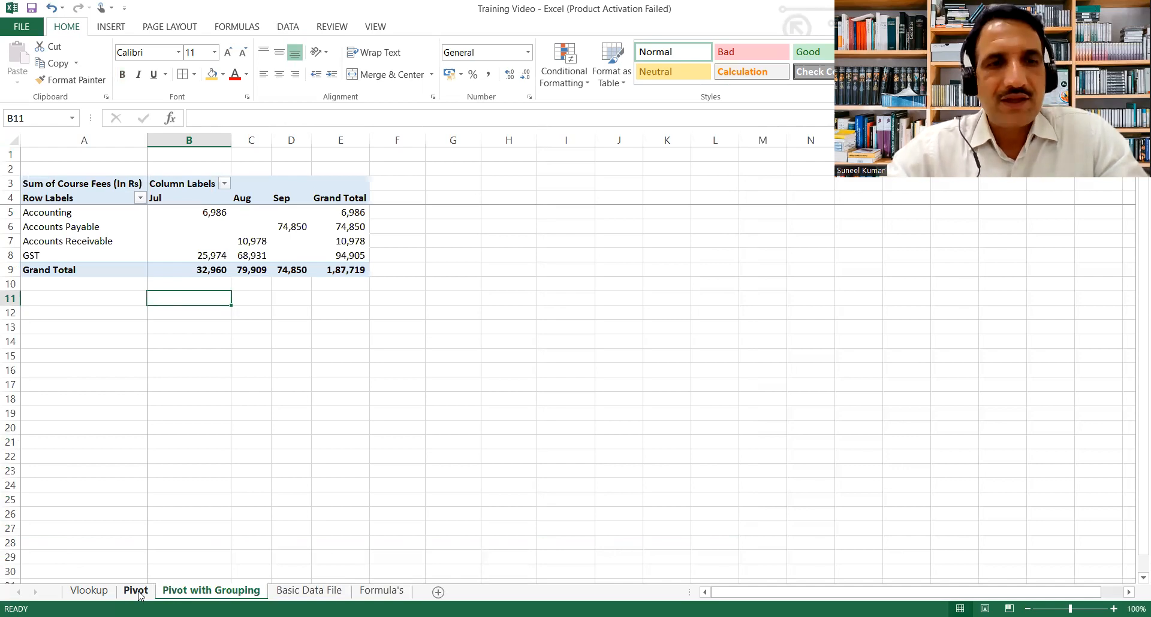
key(ctrl+Page_Up)
key(ctrl+Page_Up)
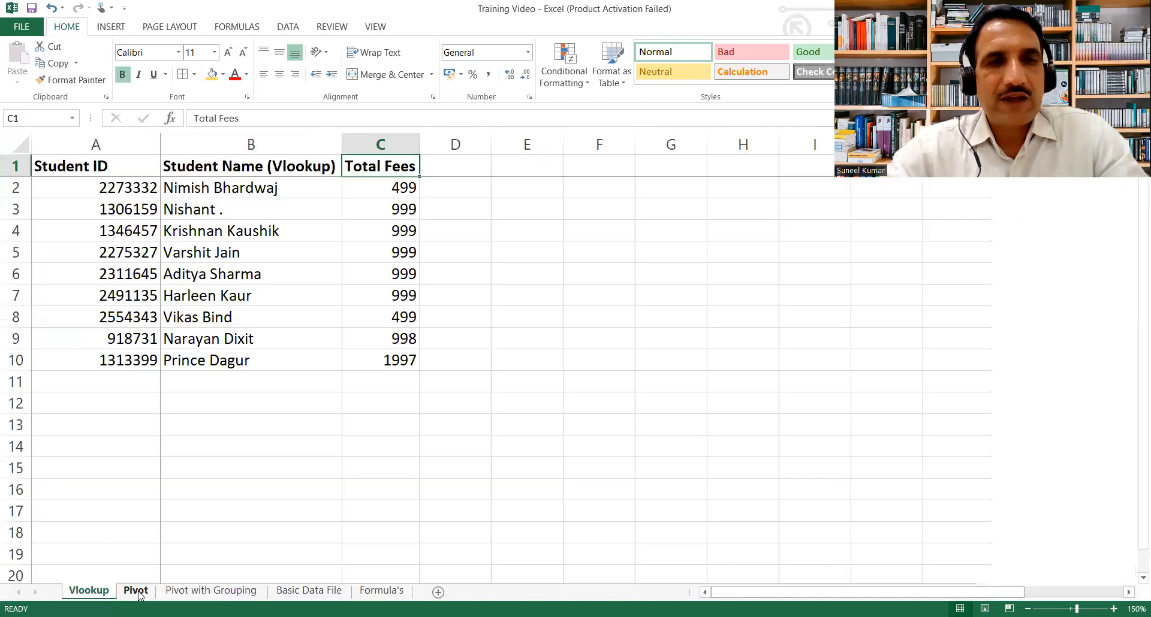
key(ctrl+Page_Down)
key(ctrl+Page_Down)
key(ctrl+Page_Down)
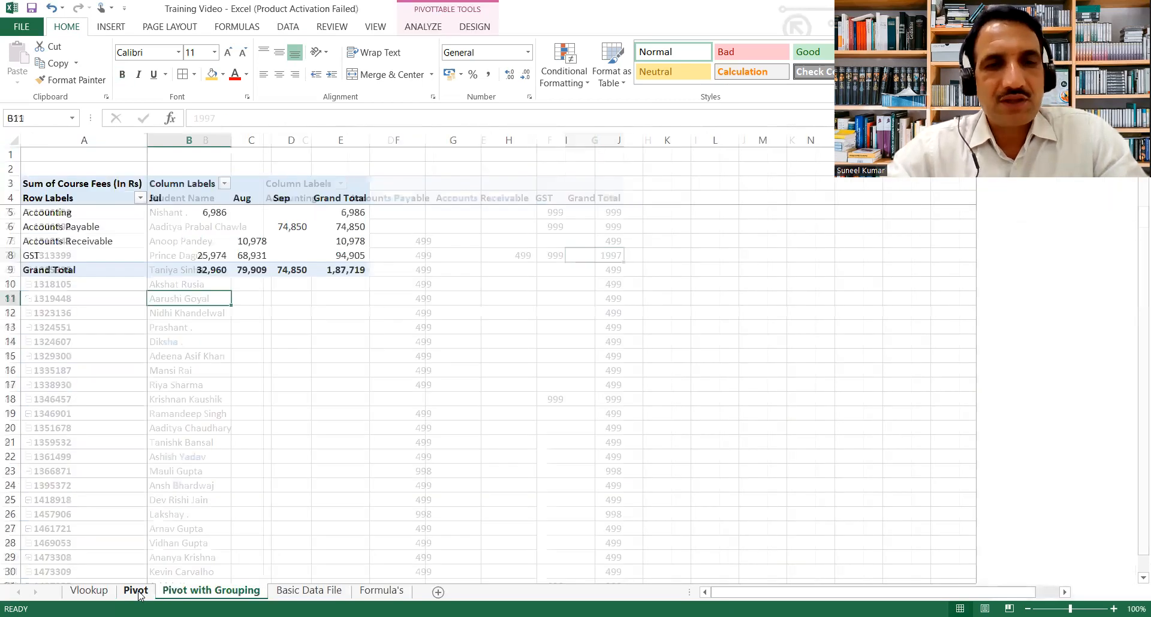
key(ctrl+Page_Down)
key(ctrl+Page_Up)
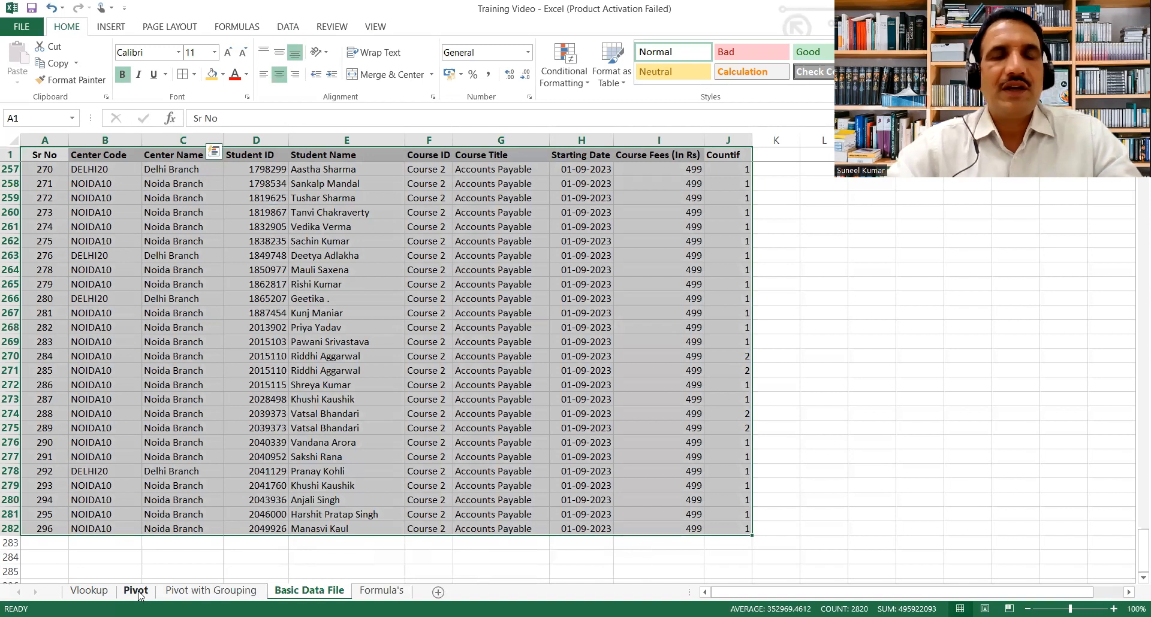